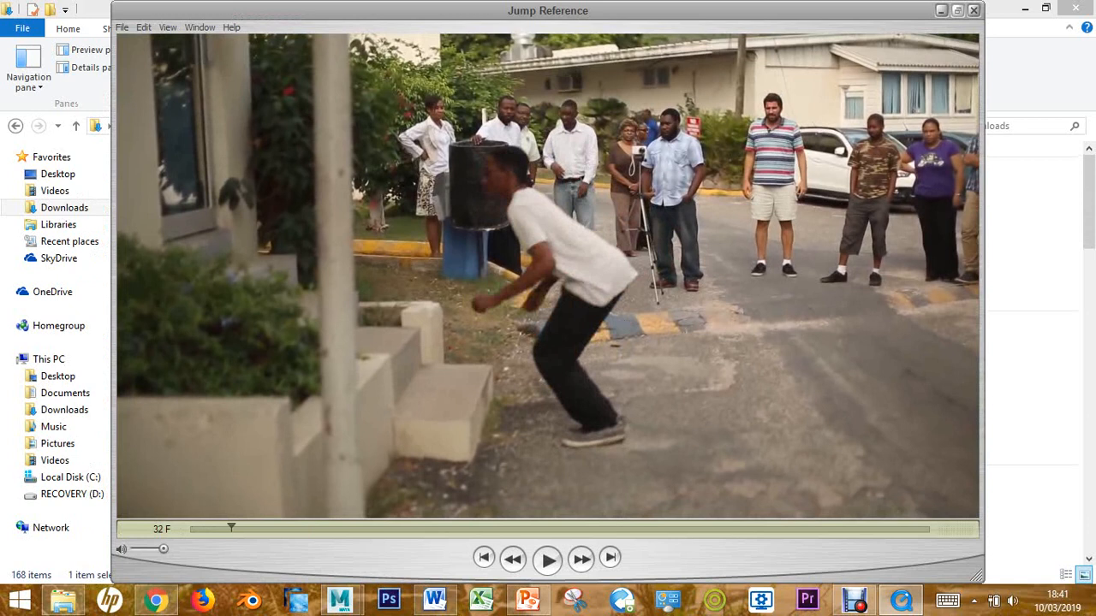
# Step through the Jump Reference clip frame by frame from frame 32 to examine the anticipation and the take-off at frame 39.
pyautogui.press('Right')
pyautogui.press('Right')
pyautogui.press('Right')
pyautogui.press('Right')
pyautogui.press('Right')
pyautogui.press('Right')
pyautogui.press('Right')
pyautogui.press('Right')
pyautogui.press('Right')
pyautogui.press('Right')
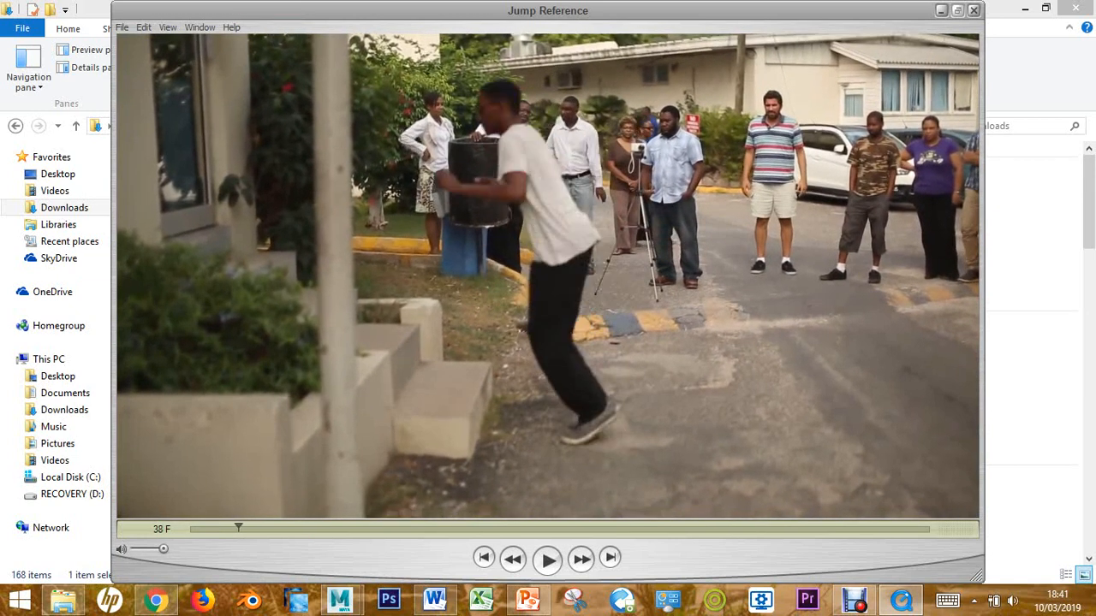
pyautogui.press('Right')
pyautogui.press('Right')
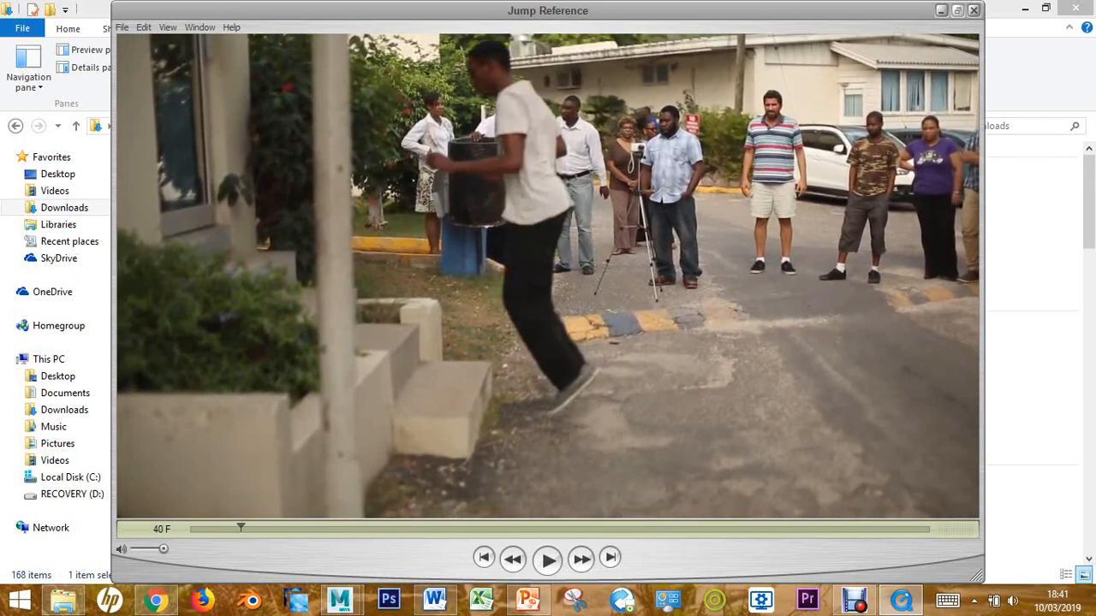
pyautogui.press('Left')
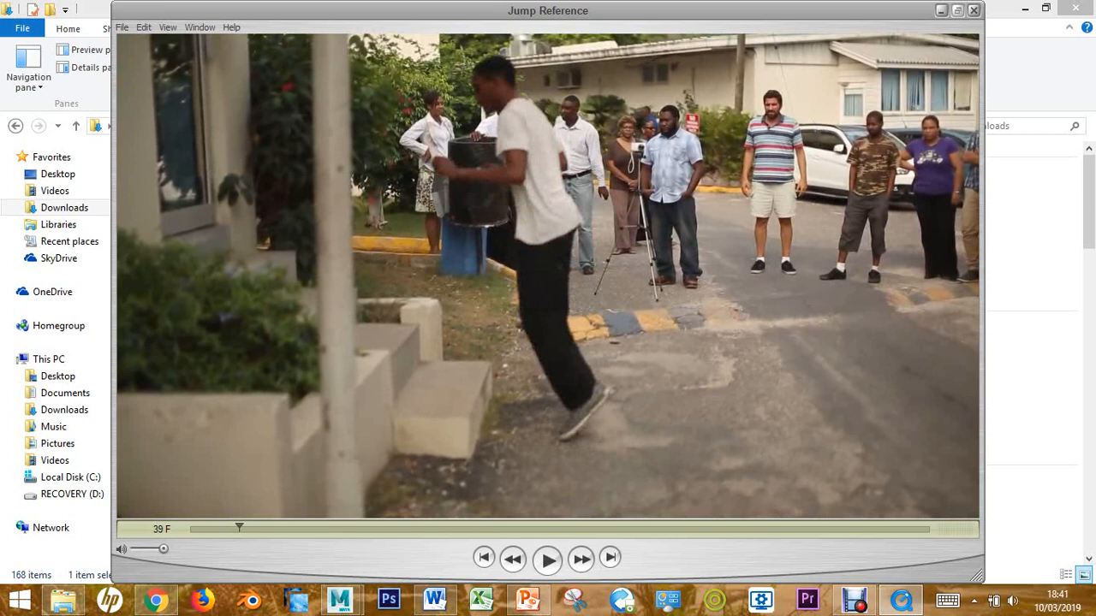
# Step the jump clip onward from frame 39 to frame 50, examining the hang-time, contact and squash poses.
pyautogui.press('Right')
pyautogui.press('Right')
pyautogui.press('Right')
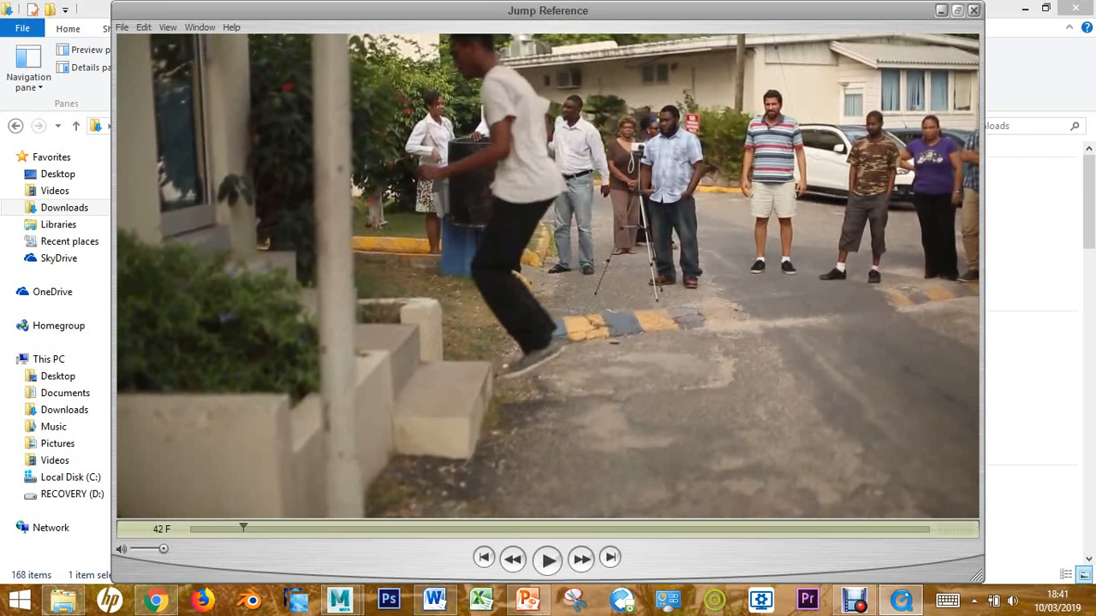
pyautogui.press('Left')
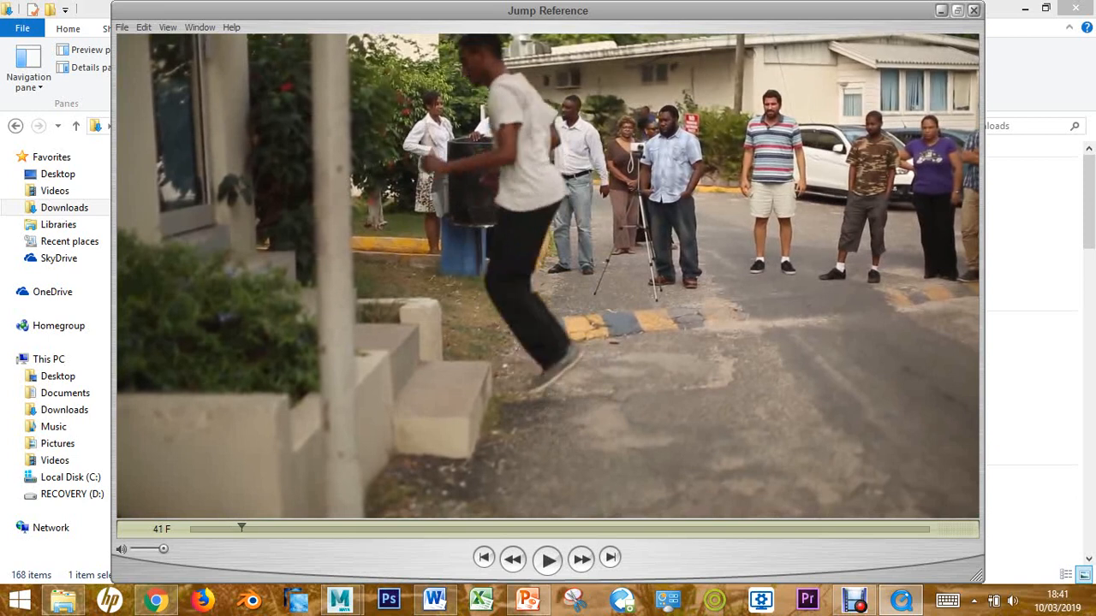
pyautogui.press('Right')
pyautogui.press('Right')
pyautogui.press('Right')
pyautogui.press('Right')
pyautogui.press('Right')
pyautogui.press('Right')
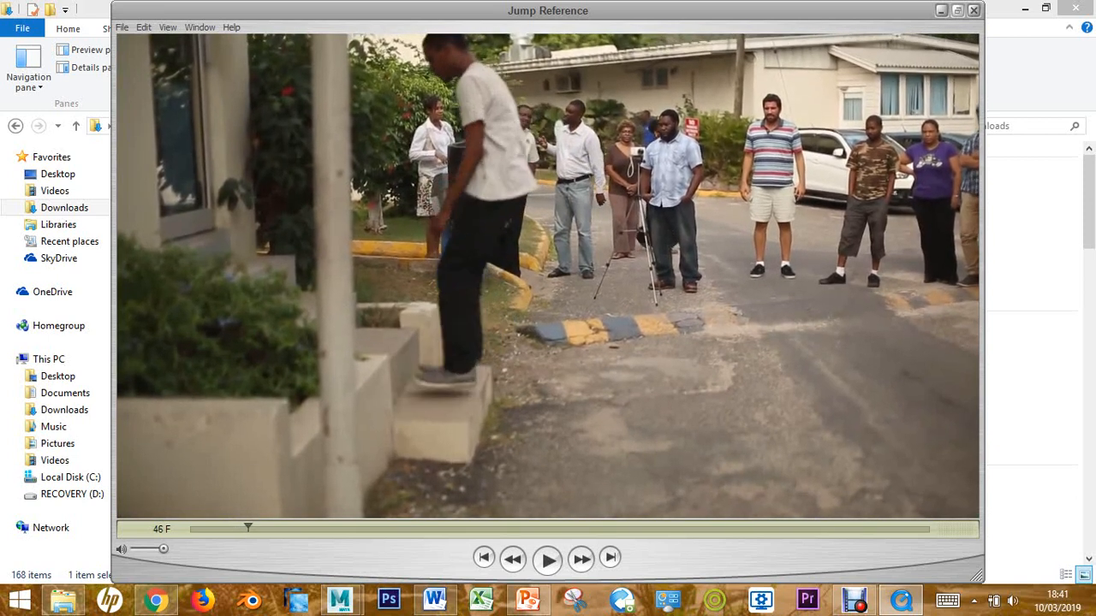
pyautogui.press('Right')
pyautogui.press('Right')
pyautogui.press('Right')
pyautogui.press('Right')
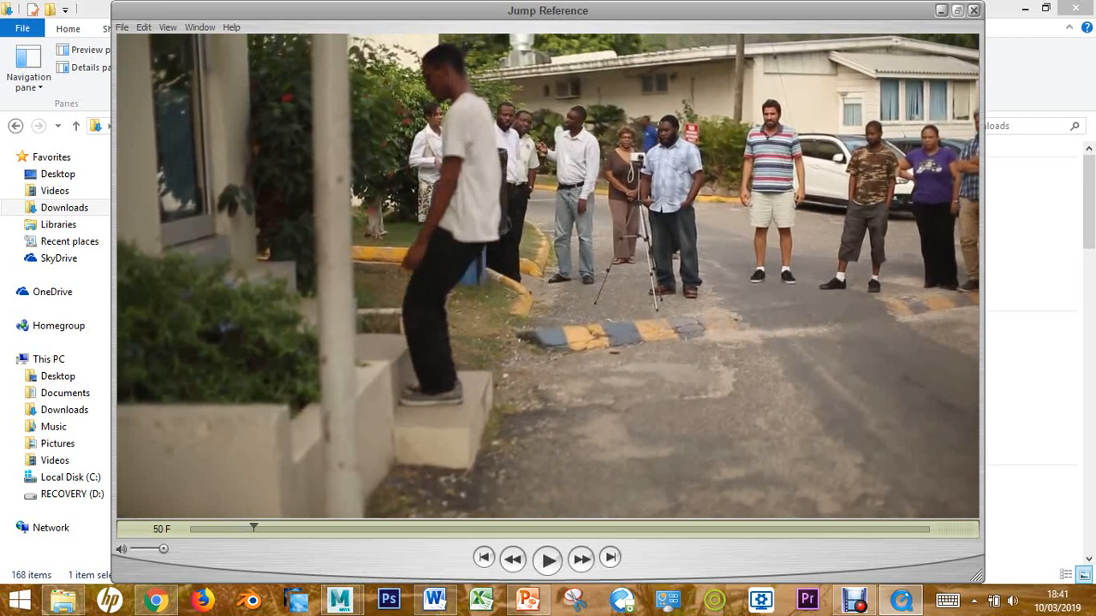
# Step through the frames between 50 and 56 to examine how the jumper settles after landing.
pyautogui.press('Left')
pyautogui.press('Right')
pyautogui.press('Right')
pyautogui.press('Right')
pyautogui.press('Right')
pyautogui.press('Right')
pyautogui.press('Right')
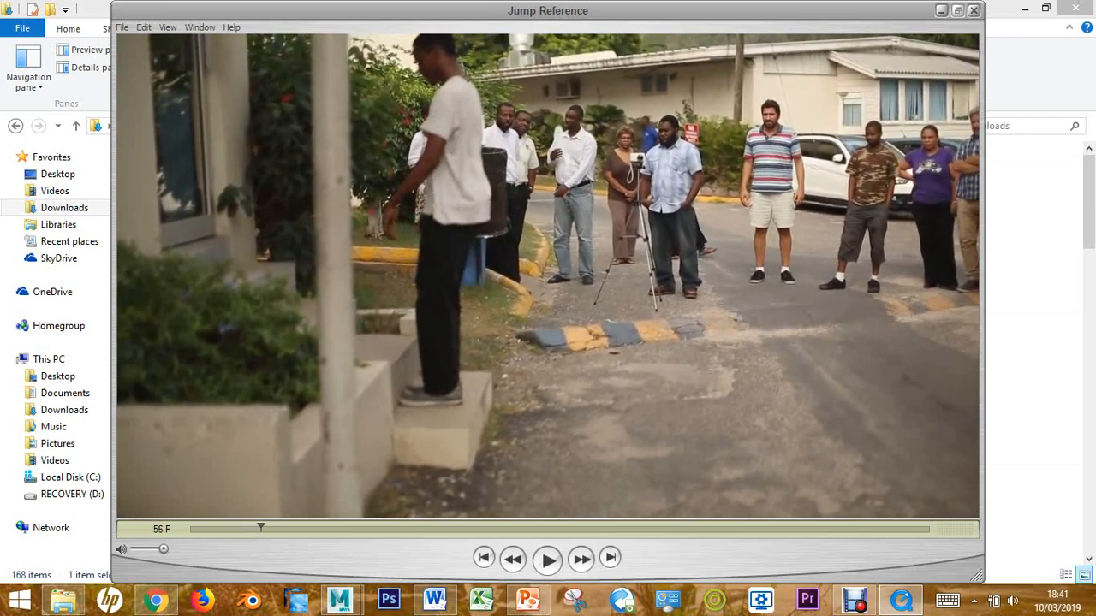
pyautogui.press('Right')
pyautogui.press('Left')
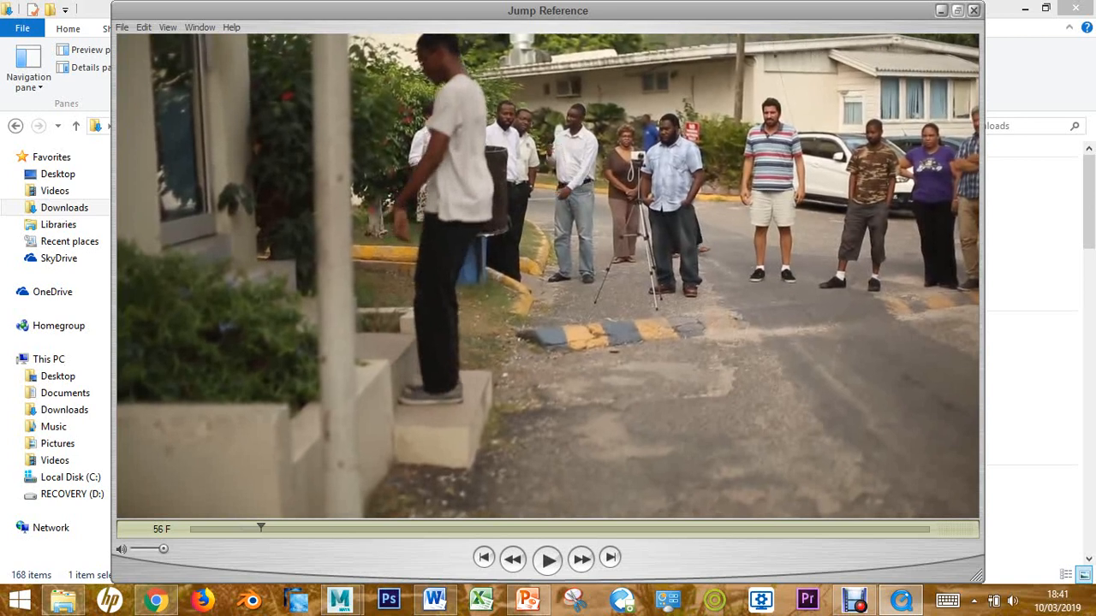
pyautogui.press('Right')
pyautogui.press('Left')
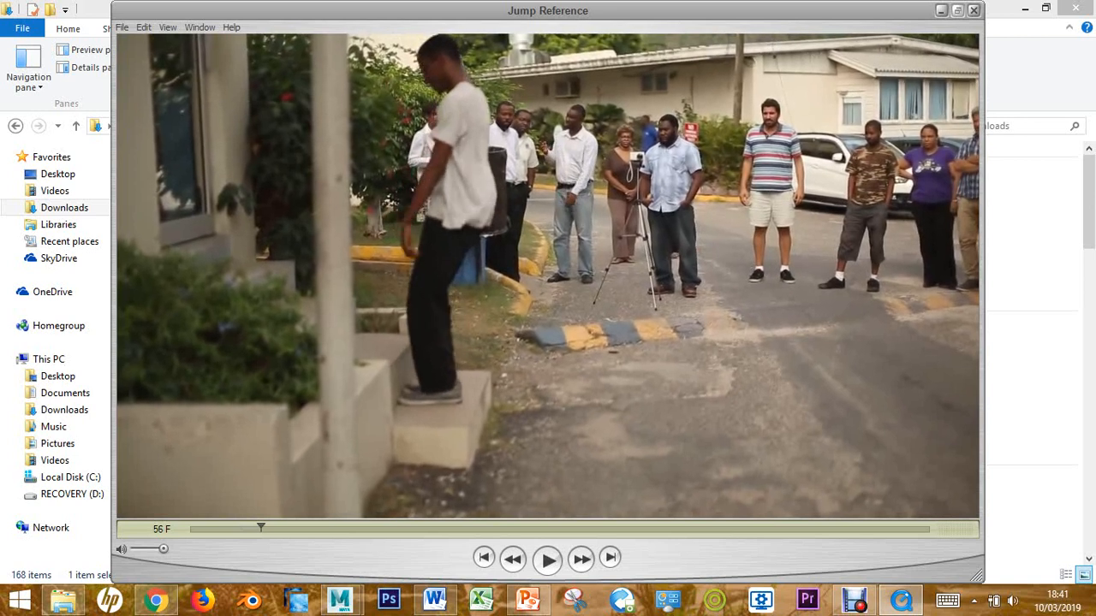
pyautogui.press('Right')
pyautogui.press('Right')
pyautogui.press('Right')
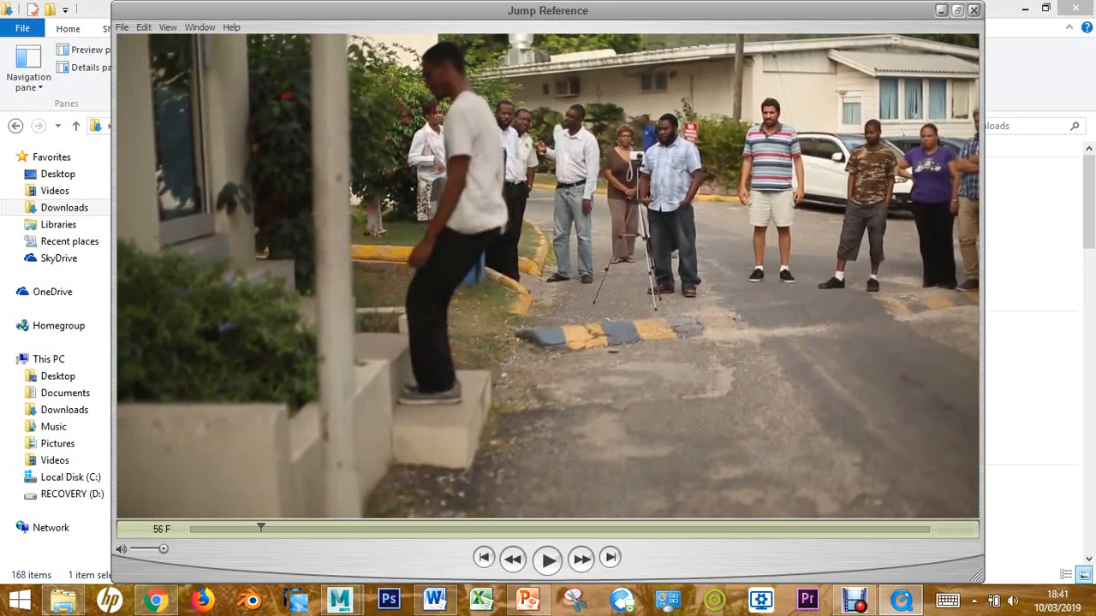
# Step the clip back to frame 48 and close the Jump Reference player.
pyautogui.press('Left')
pyautogui.press('Left')
pyautogui.press('Left')
pyautogui.press('Left')
pyautogui.press('Left')
pyautogui.press('Left')
pyautogui.press('Left')
pyautogui.press('Left')
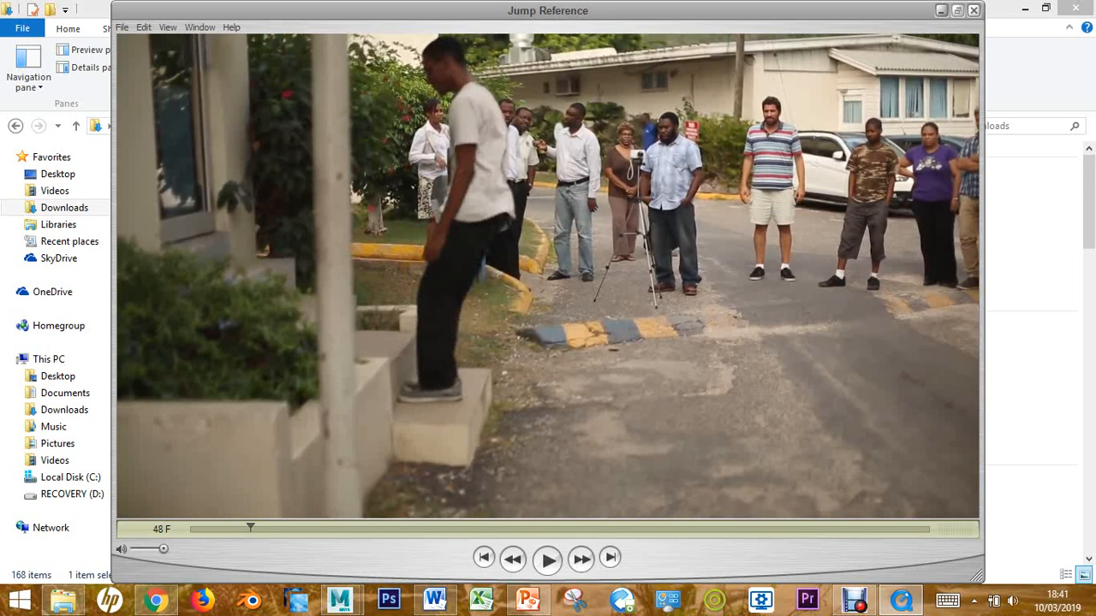
pyautogui.click(974, 9)
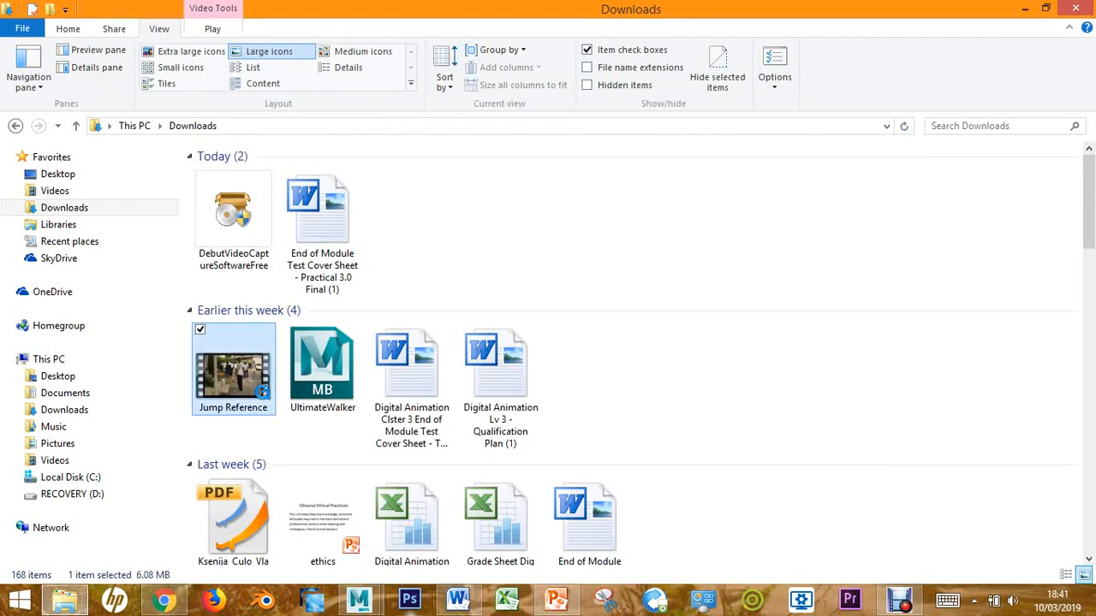
# Switch to the Key Pose document in Microsoft Word and review the key frame listed for each pose from Standing to Contact.
pyautogui.click(458, 600)
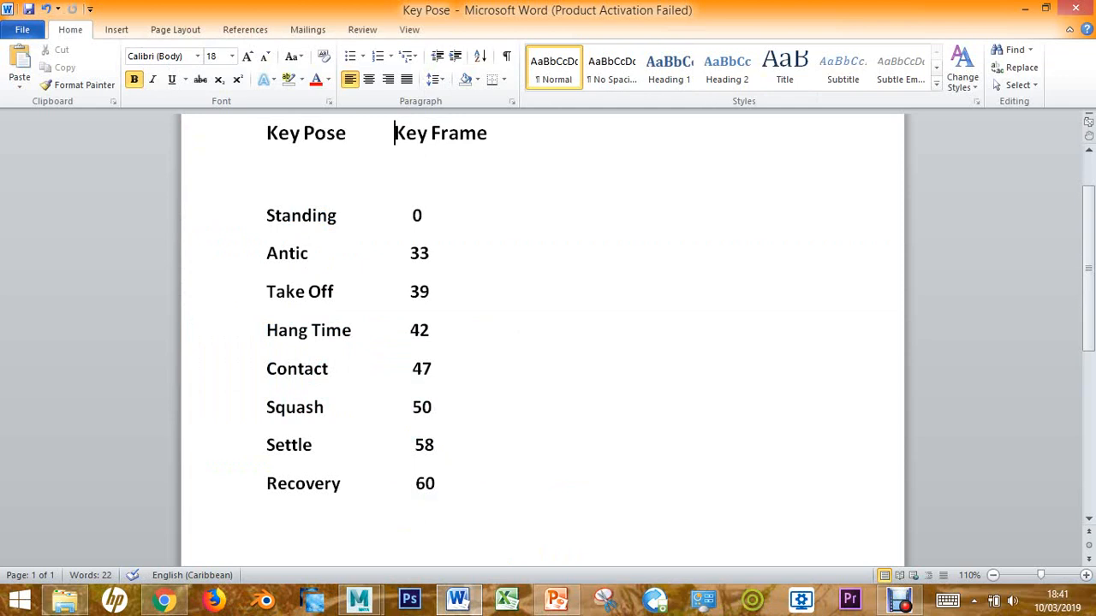
pyautogui.moveTo(266, 221); pyautogui.dragTo(423, 221)
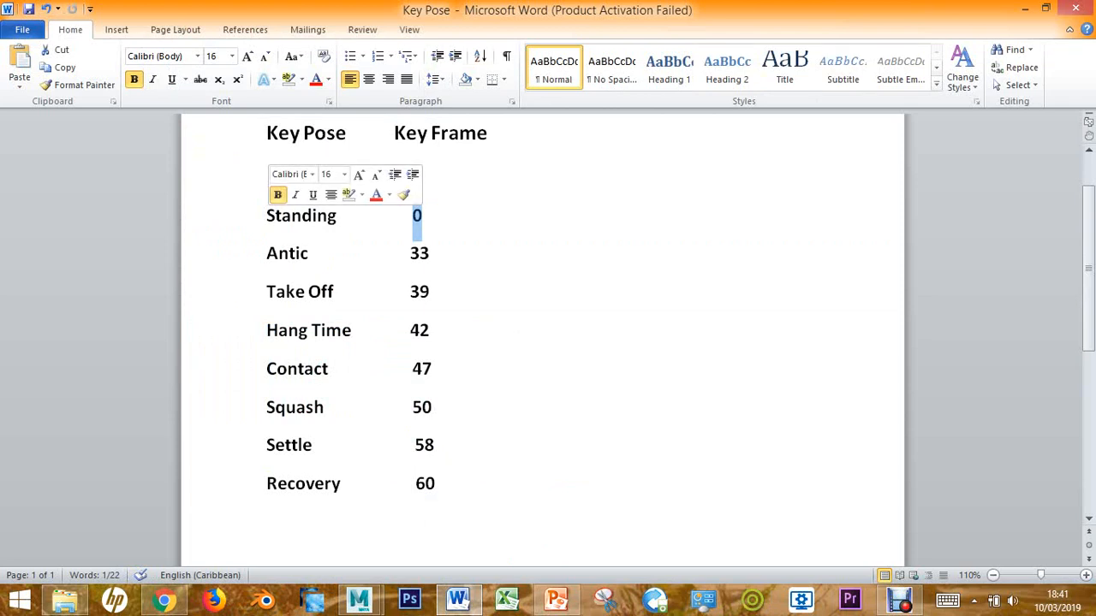
pyautogui.moveTo(266, 259); pyautogui.dragTo(320, 259)
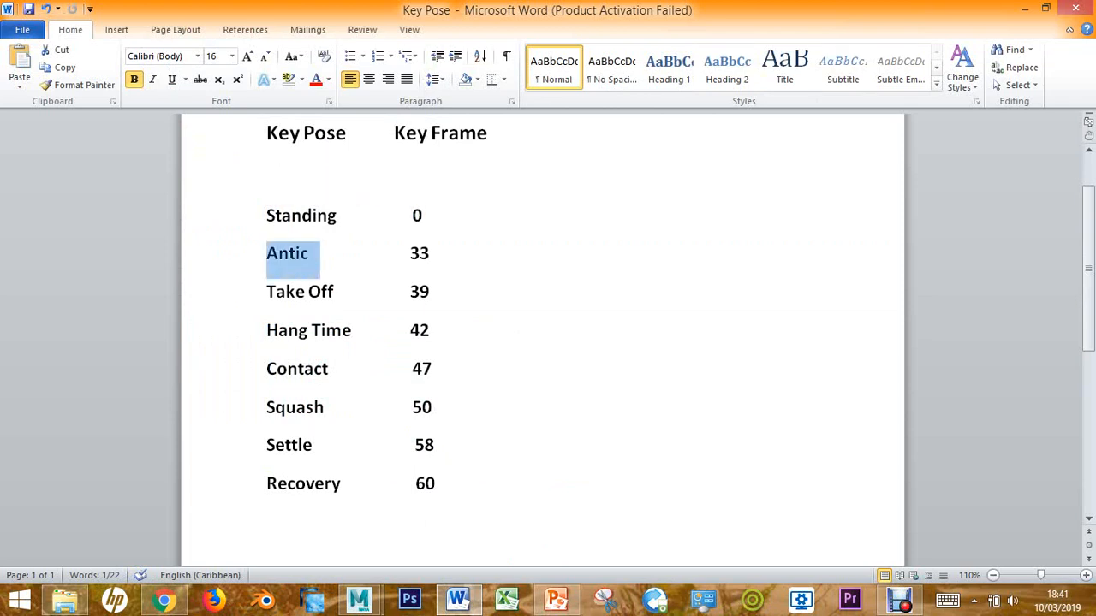
pyautogui.moveTo(410, 253); pyautogui.dragTo(429, 254)
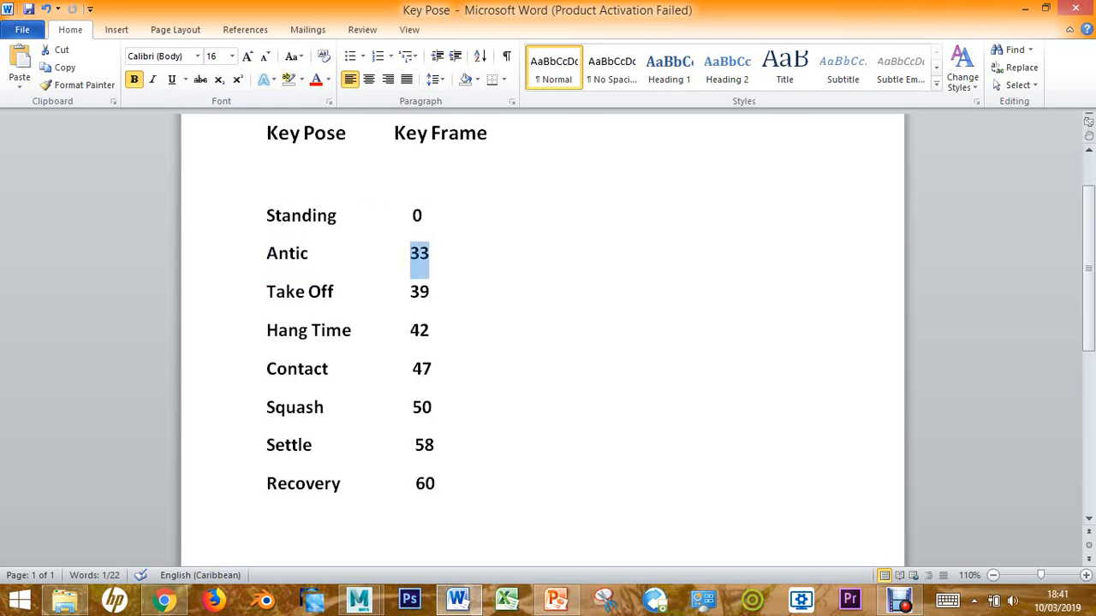
pyautogui.moveTo(266, 292); pyautogui.dragTo(410, 292)
pyautogui.click(417, 292)
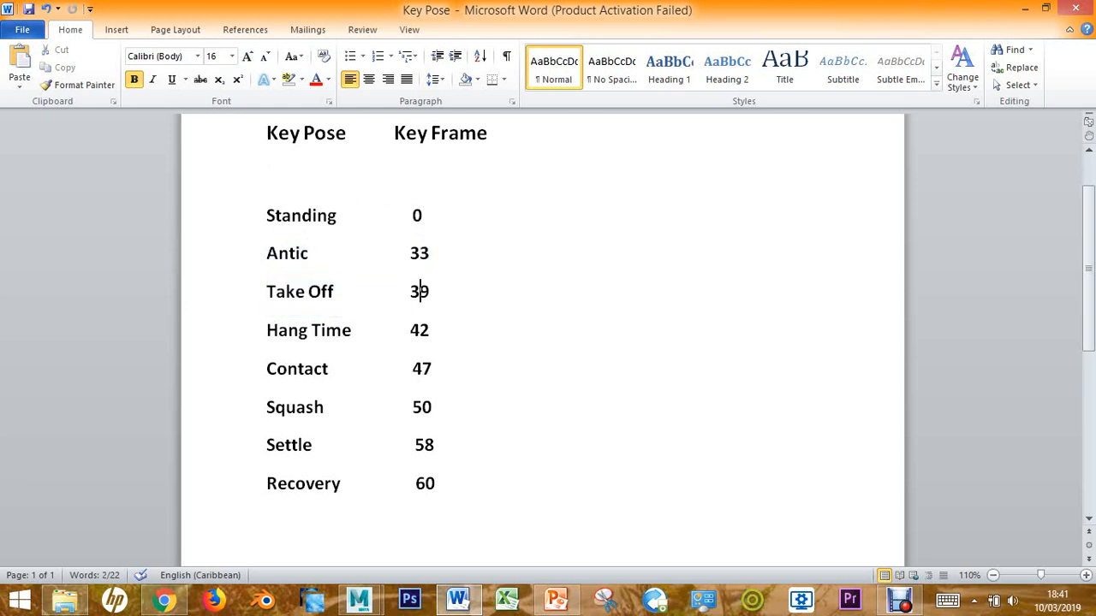
pyautogui.moveTo(266, 330); pyautogui.dragTo(419, 331)
pyautogui.moveTo(335, 369); pyautogui.dragTo(328, 369)
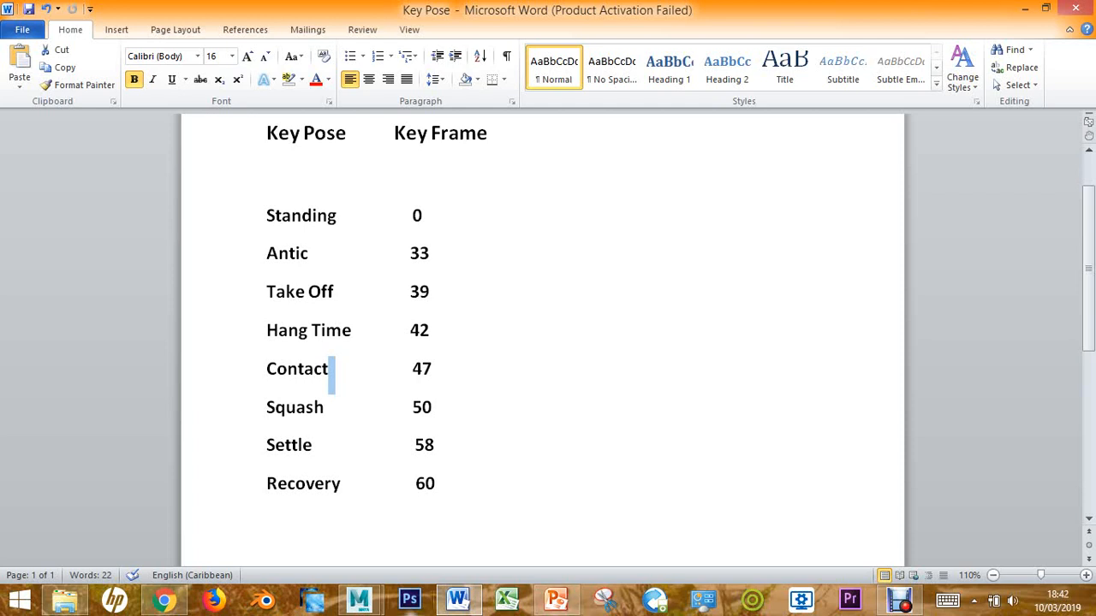
# Switch to the Autodesk Maya scene and frame the walker character for a close view.
pyautogui.moveTo(359, 601)
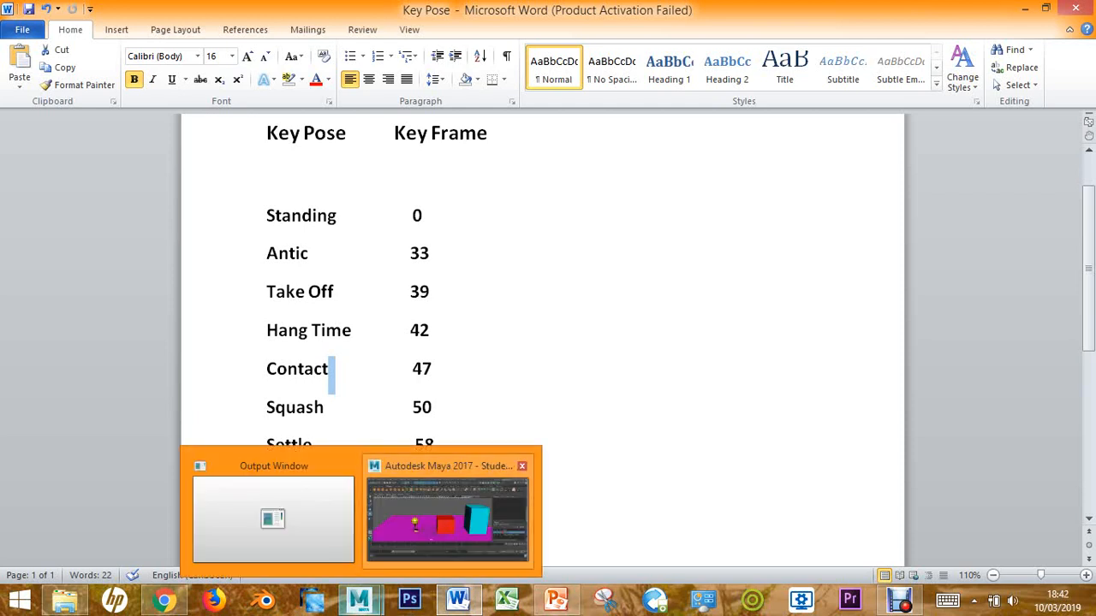
pyautogui.click(447, 514)
pyautogui.scroll(3, 444, 291)
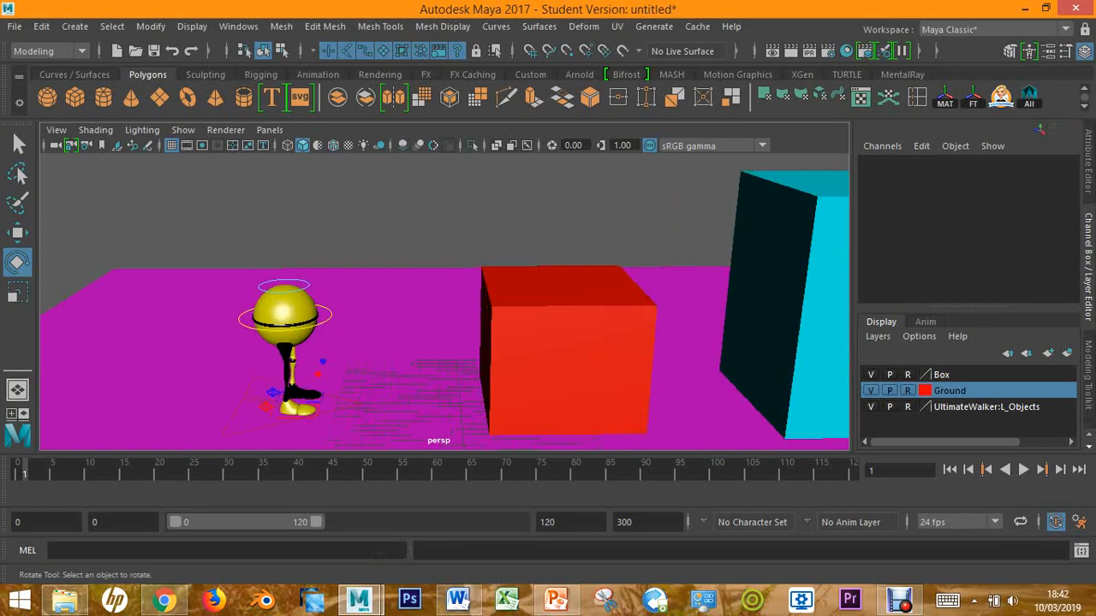
pyautogui.keyDown('alt'); pyautogui.moveTo(444, 300); pyautogui.dragTo(504, 231, button='middle'); pyautogui.keyUp('alt')
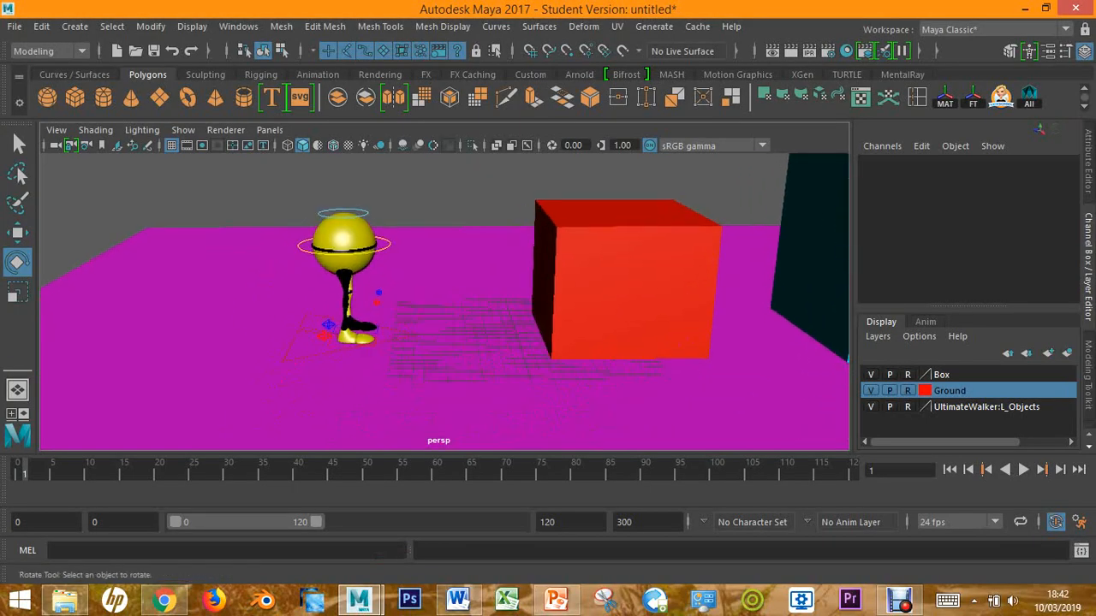
pyautogui.scroll(3, 444, 301)
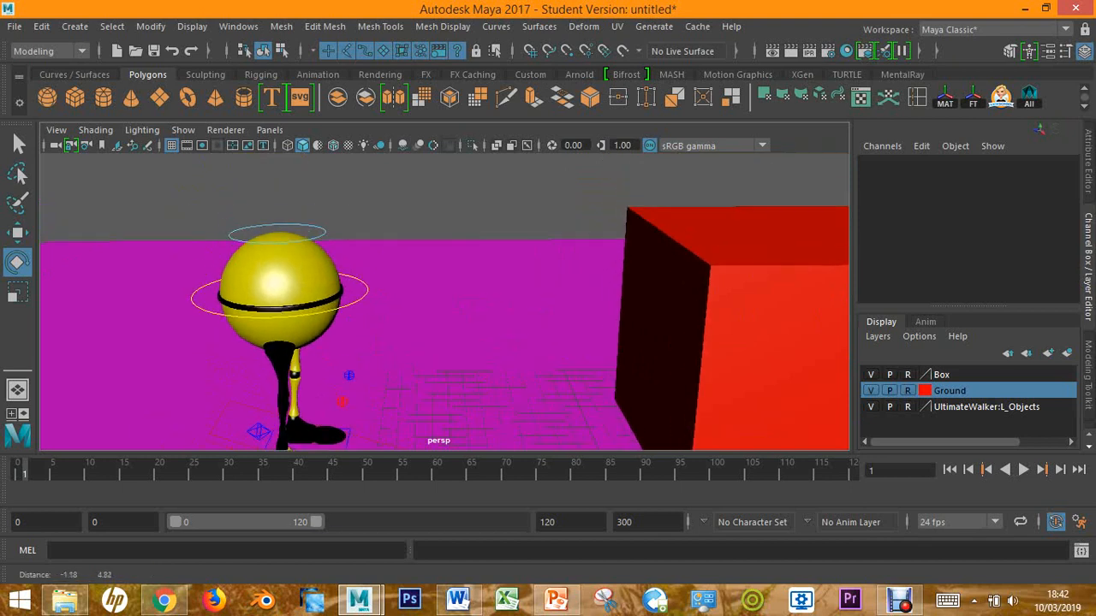
# Try rotating the walker's main body control about its X axis and undo the rotation.
pyautogui.click(214, 306)
pyautogui.moveTo(342, 269); pyautogui.dragTo(344, 300)
pyautogui.hotkey('ctrl', 'z')
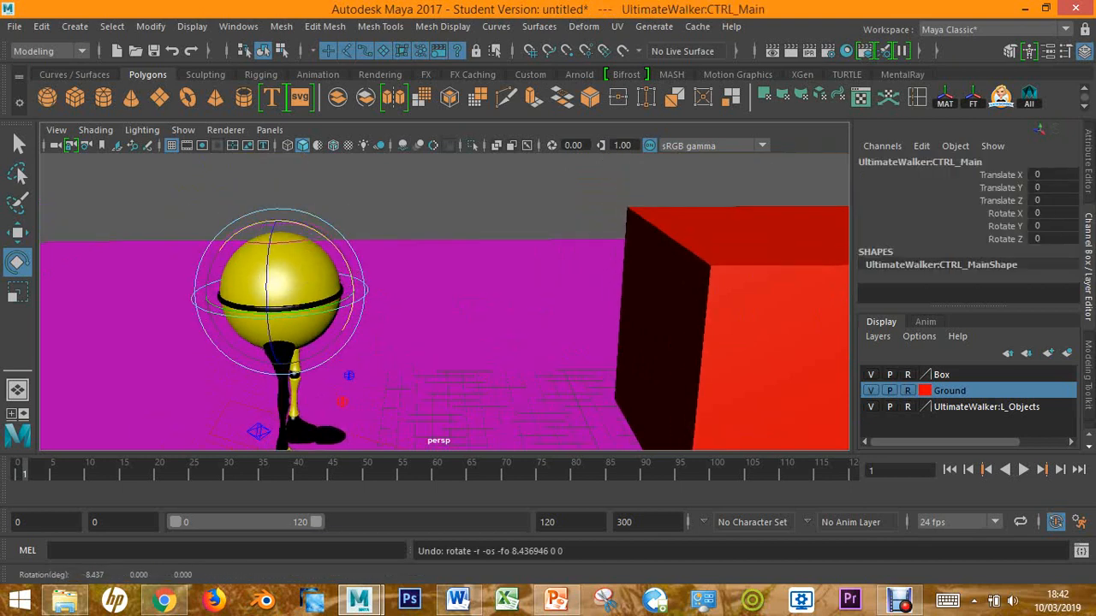
# At frame 0, select the walker's main body control and set a keyframe on all its translate and rotate channels.
pyautogui.hotkey('alt', 'v')
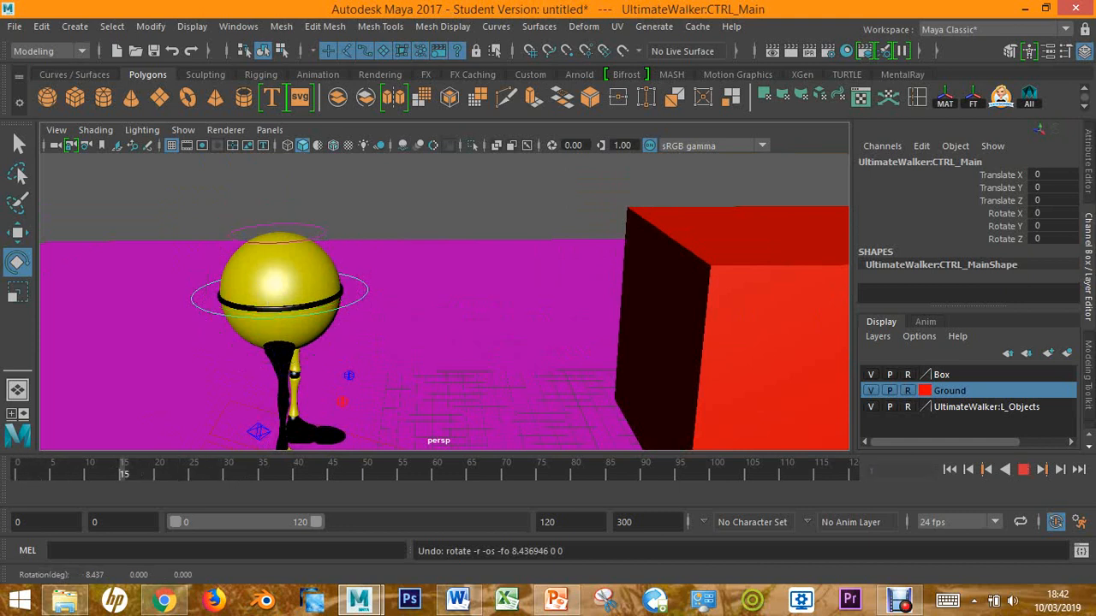
pyautogui.hotkey('alt', 'v')
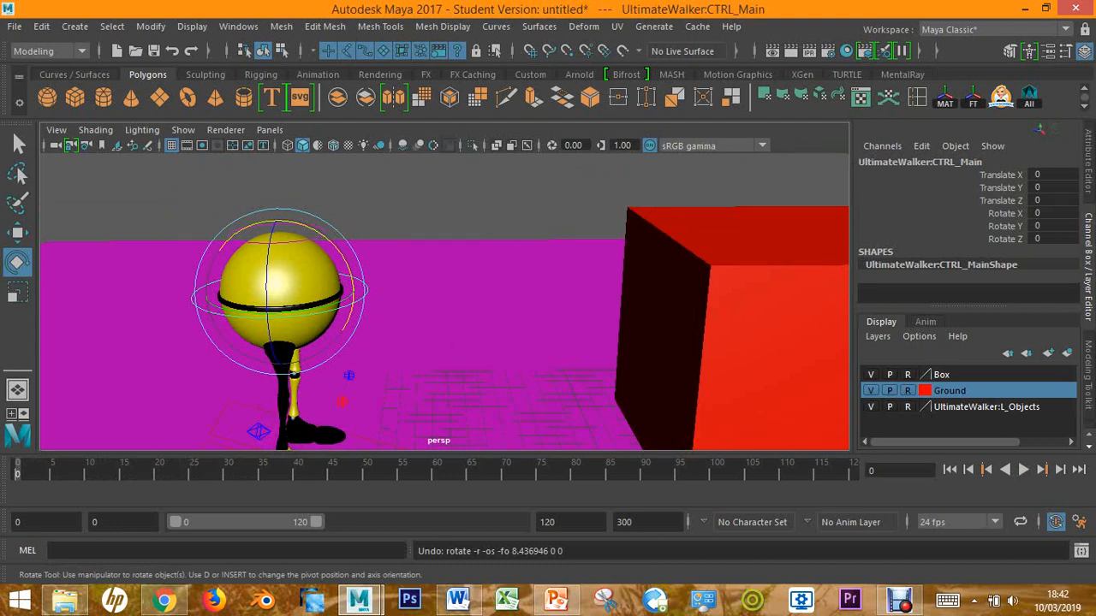
pyautogui.press('Escape')
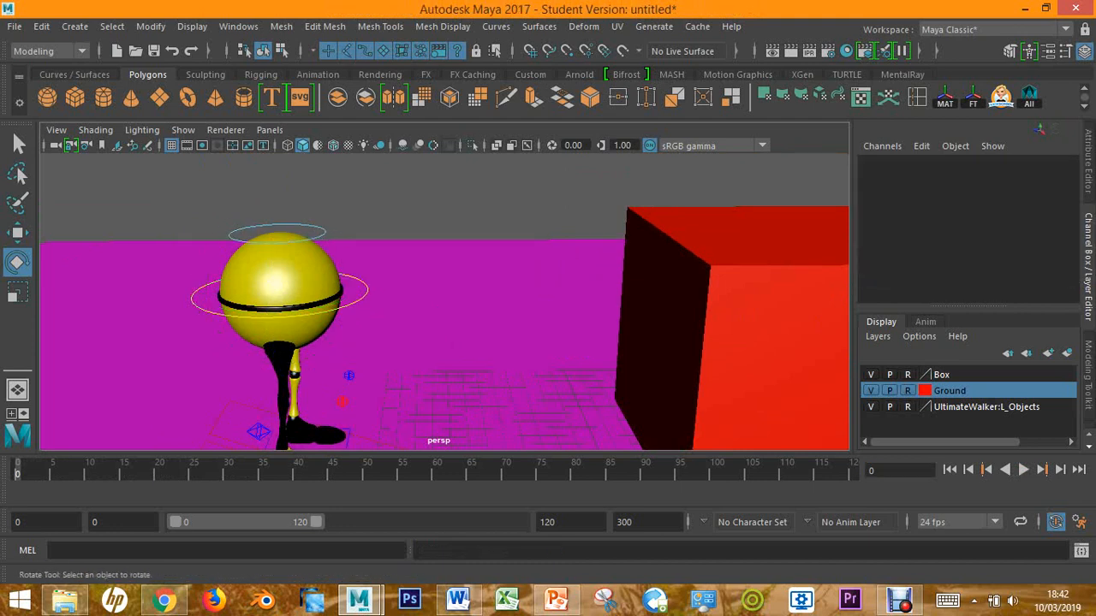
pyautogui.click(366, 291)
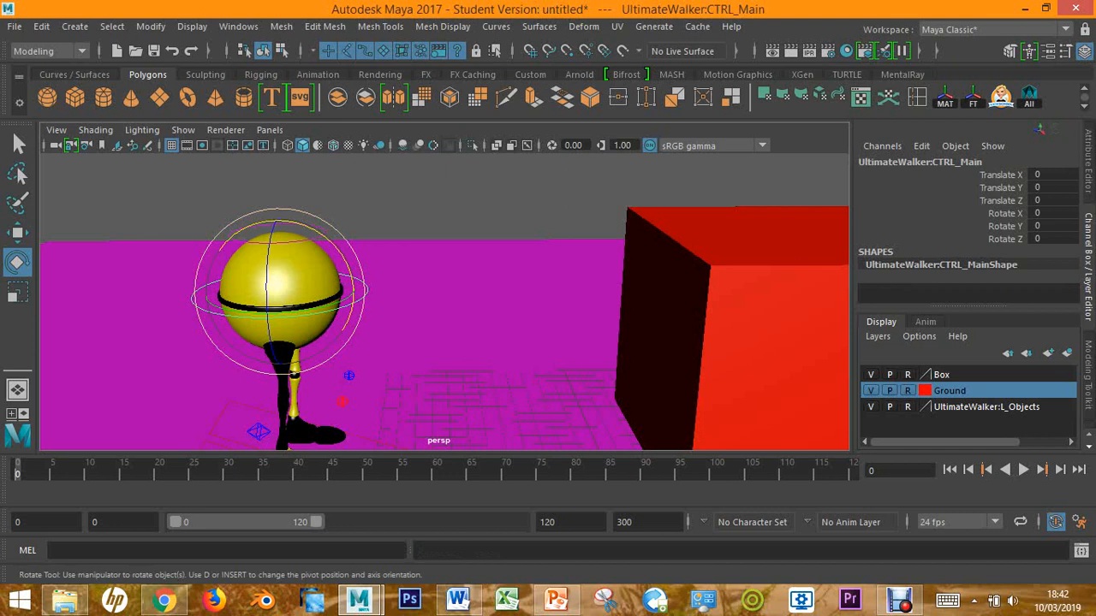
pyautogui.press('s')
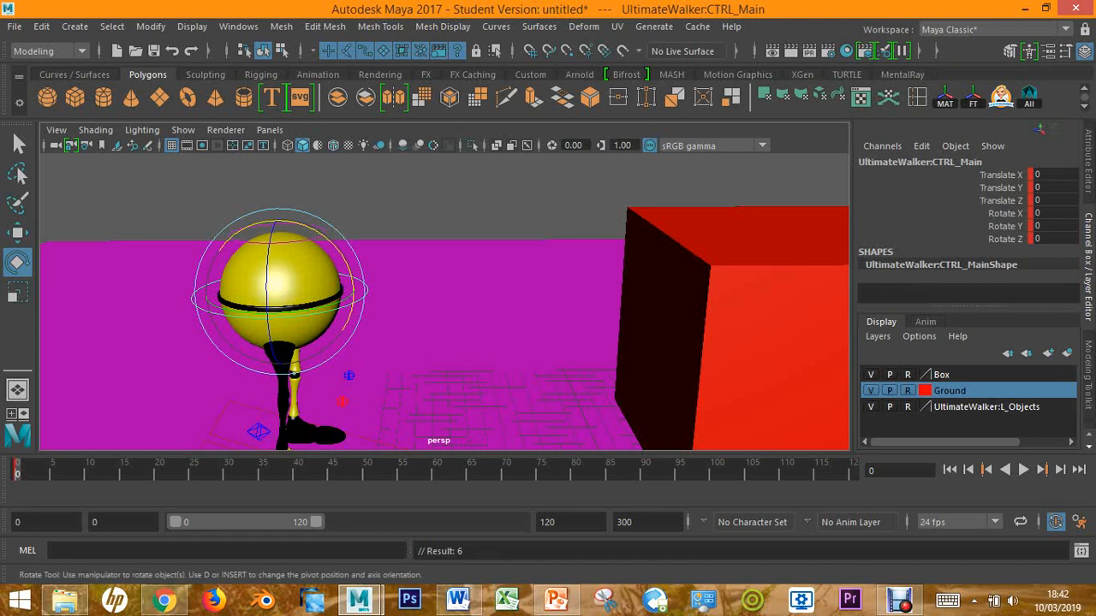
pyautogui.moveTo(1053, 175); pyautogui.dragTo(1052, 240)
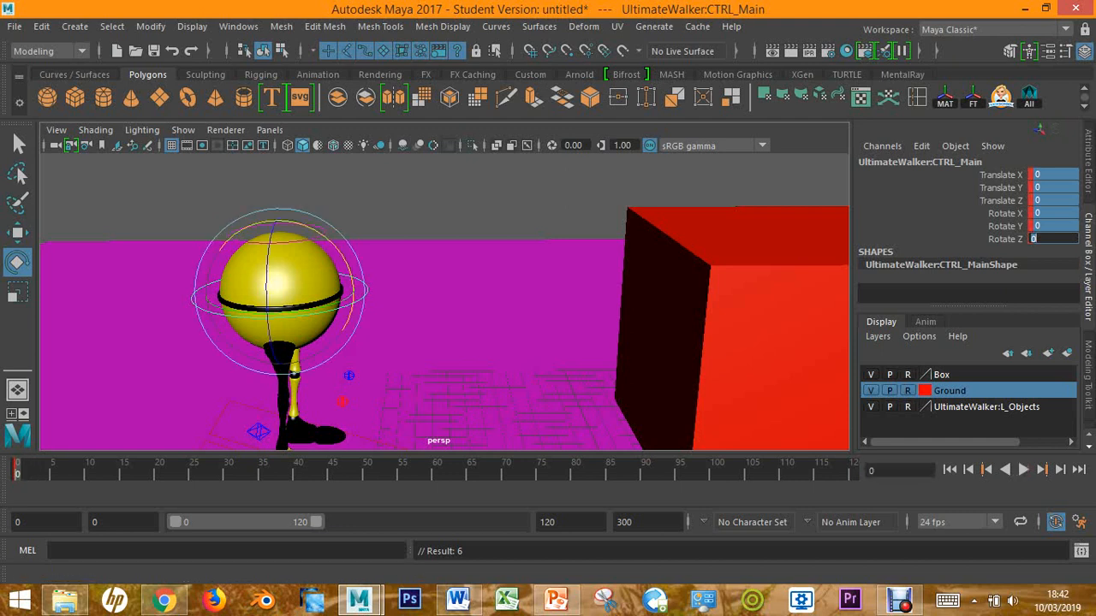
# Select all of the walker's controls together, set a keyframe on them at frame 0 and clear the selection.
pyautogui.keyDown('alt'); pyautogui.moveTo(428, 342); pyautogui.dragTo(428, 197, button='middle'); pyautogui.keyUp('alt')
pyautogui.keyDown('alt'); pyautogui.moveTo(445, 299); pyautogui.dragTo(402, 295); pyautogui.keyUp('alt')
pyautogui.keyDown('alt'); pyautogui.moveTo(402, 223); pyautogui.dragTo(483, 385, button='middle'); pyautogui.keyUp('alt')
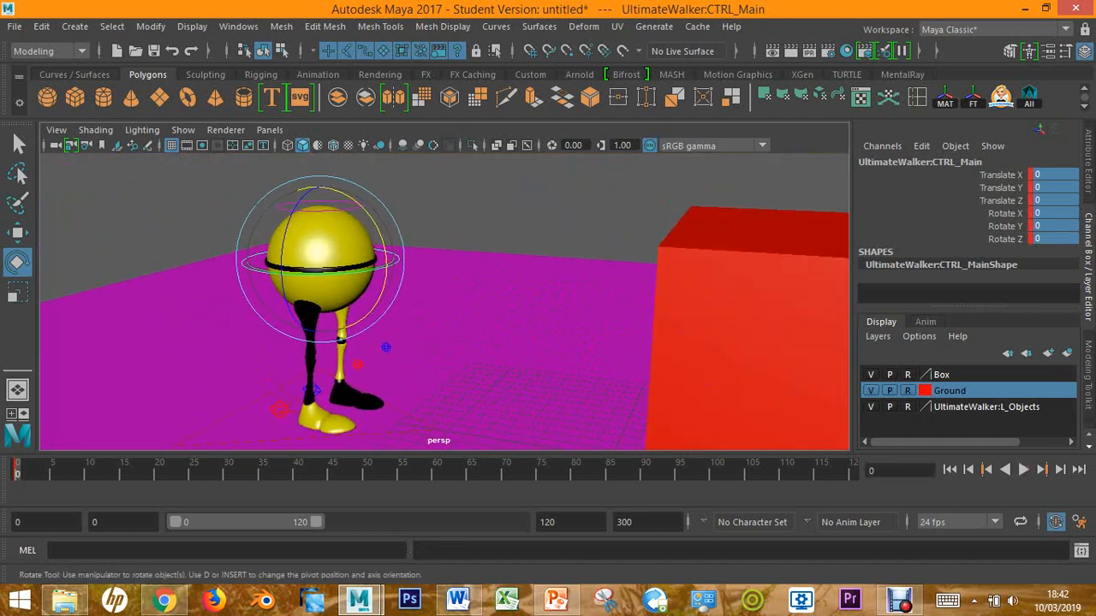
pyautogui.scroll(-3, 444, 301)
pyautogui.moveTo(190, 178); pyautogui.dragTo(441, 435)
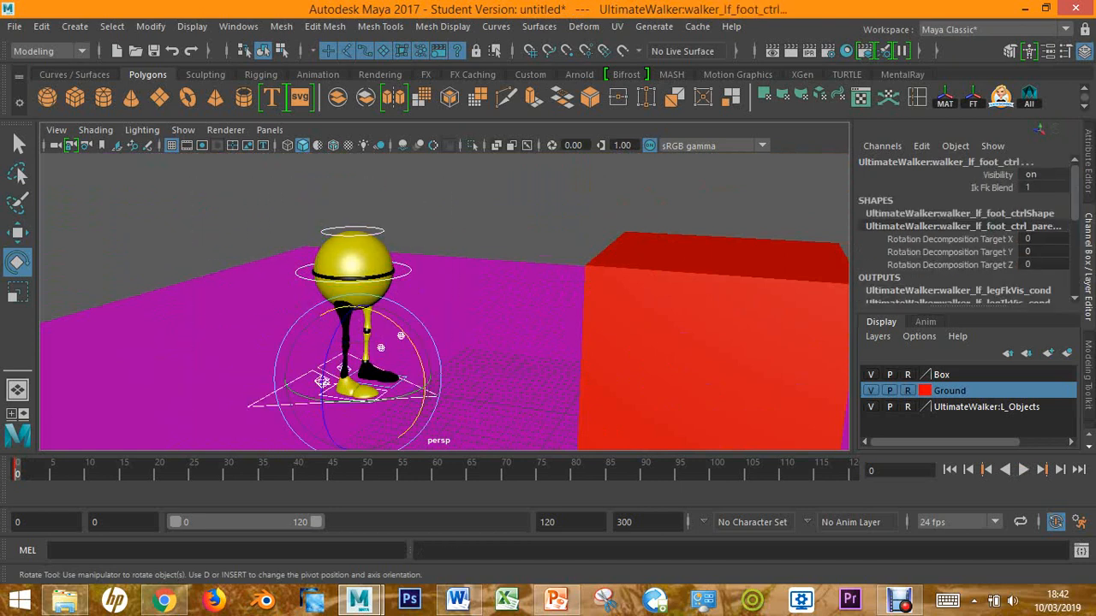
pyautogui.press('s')
pyautogui.hotkey('alt', 'd')
# Select the walker's root control beneath the feet and check its channels for keys at frame 0.
pyautogui.scroll(4, 444, 301)
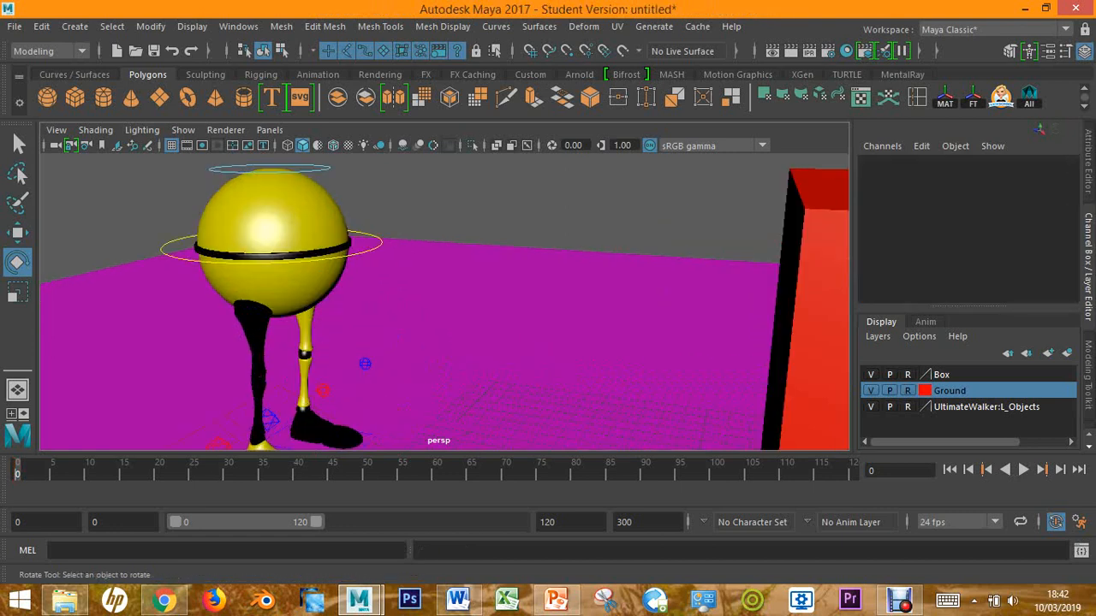
pyautogui.keyDown('alt'); pyautogui.moveTo(444, 368); pyautogui.dragTo(469, 227, button='middle'); pyautogui.keyUp('alt')
pyautogui.click(428, 323)
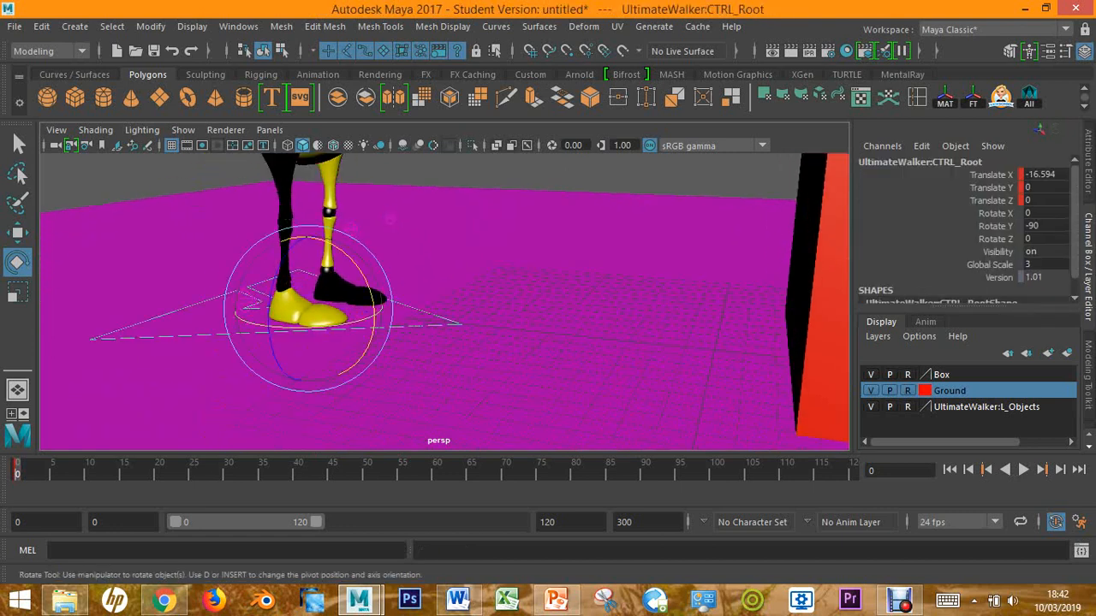
pyautogui.keyDown('alt'); pyautogui.moveTo(360, 214); pyautogui.dragTo(444, 422, button='middle'); pyautogui.keyUp('alt')
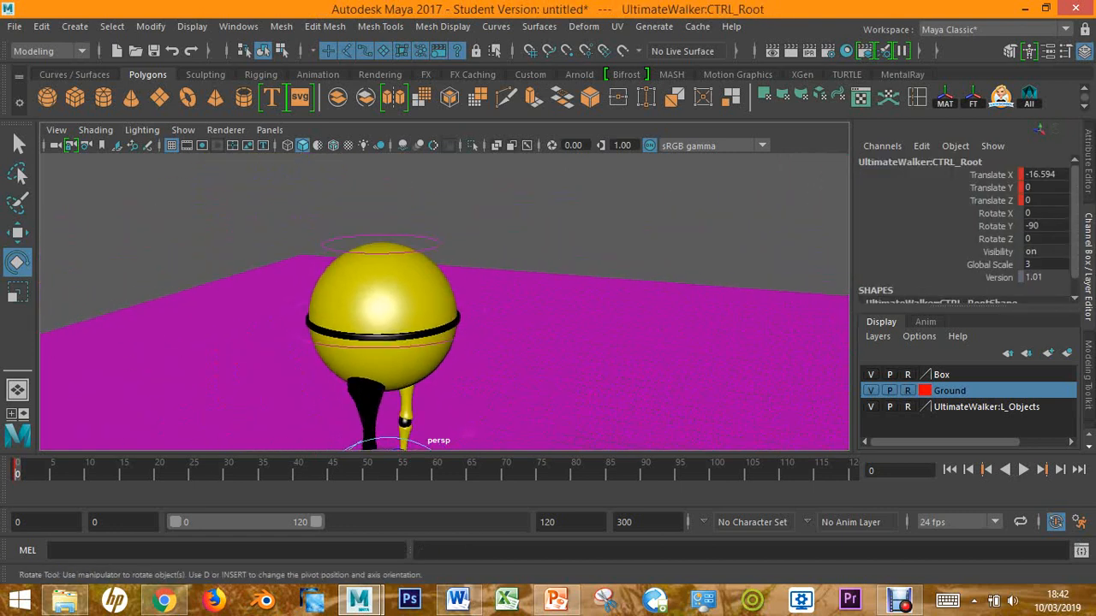
# Check the channels of the walker's top, right heel and root controls for keys at frame 0, and clear the selection.
pyautogui.click(466, 435)
pyautogui.click(432, 249)
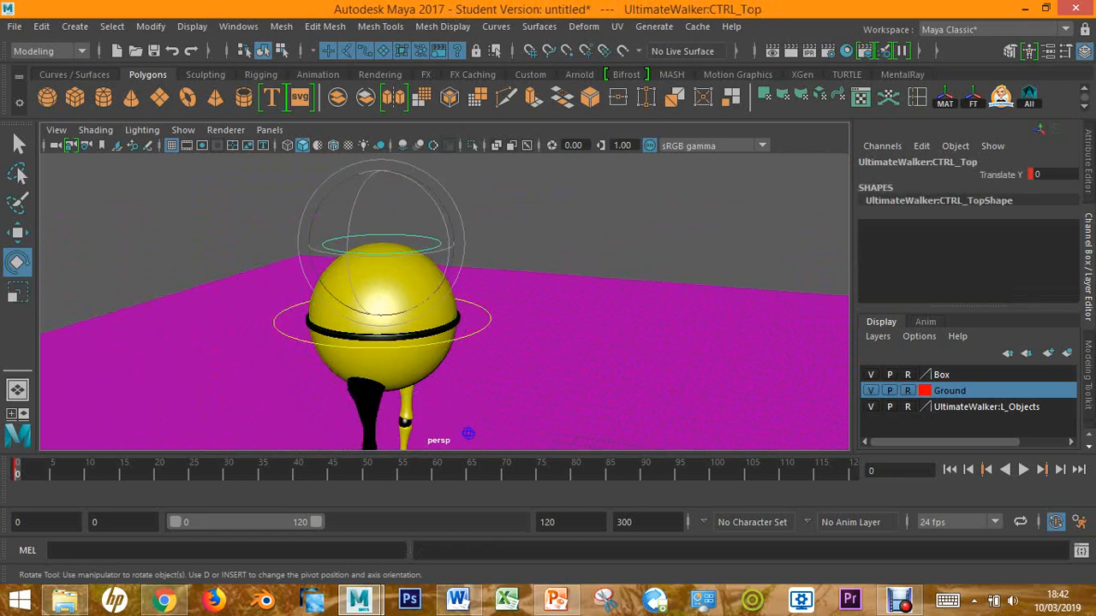
pyautogui.keyDown('alt'); pyautogui.moveTo(444, 368); pyautogui.dragTo(472, 188, button='middle'); pyautogui.keyUp('alt')
pyautogui.click(351, 337)
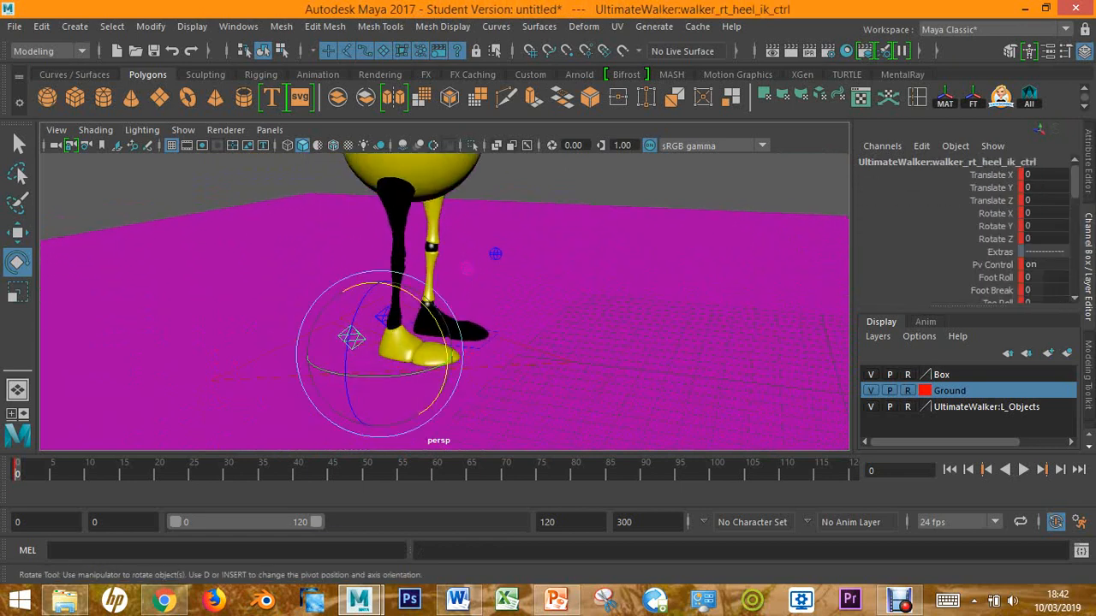
pyautogui.click(282, 325)
pyautogui.click(283, 375)
pyautogui.keyDown('alt'); pyautogui.moveTo(444, 299); pyautogui.dragTo(287, 308, button='middle'); pyautogui.keyUp('alt')
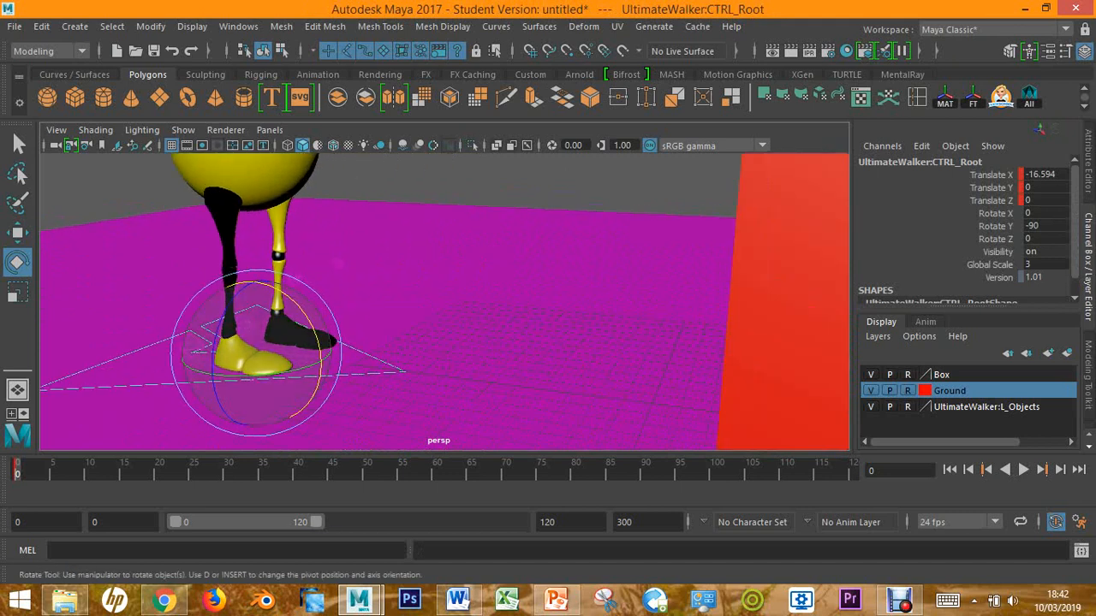
pyautogui.scroll(-5, 444, 301)
pyautogui.keyDown('alt'); pyautogui.moveTo(444, 300); pyautogui.dragTo(466, 321); pyautogui.keyUp('alt')
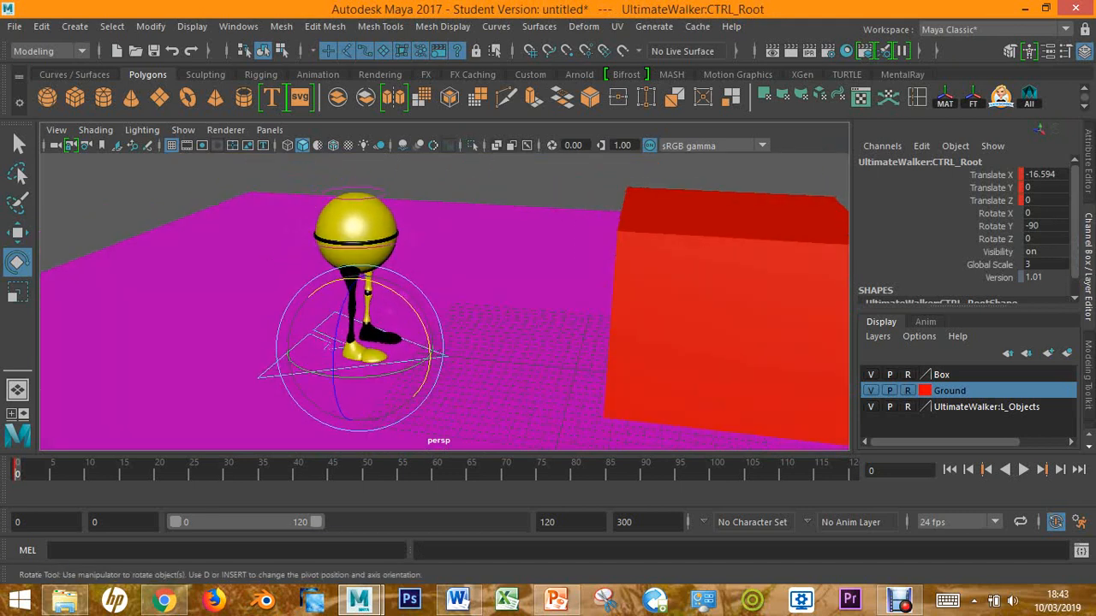
pyautogui.click(467, 321)
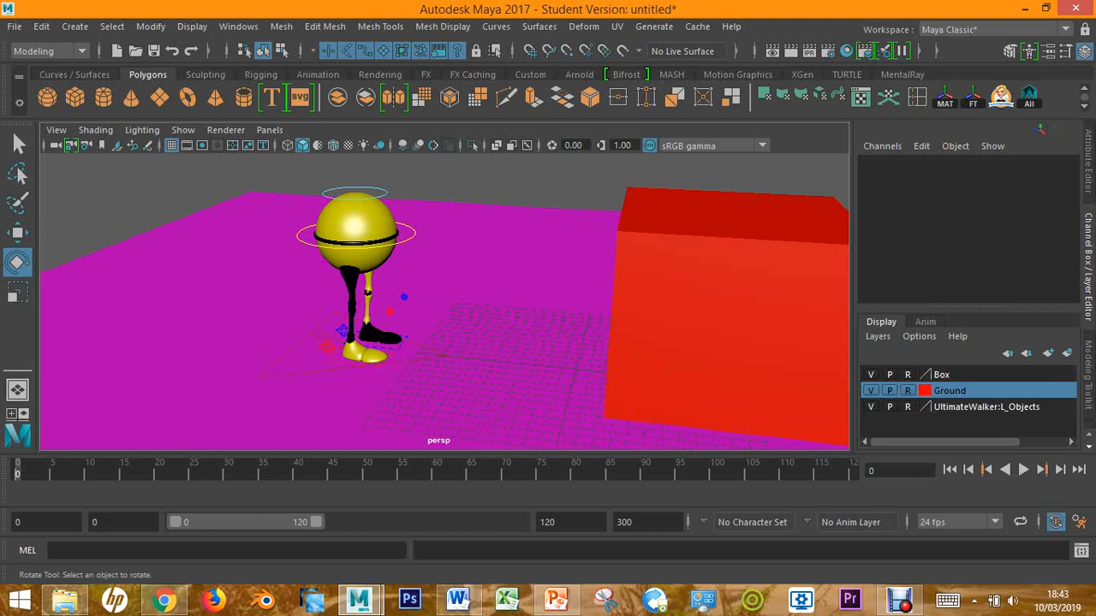
# Select all of the walker's controls together, from the top ring down to the feet.
pyautogui.moveTo(236, 180); pyautogui.dragTo(475, 380)
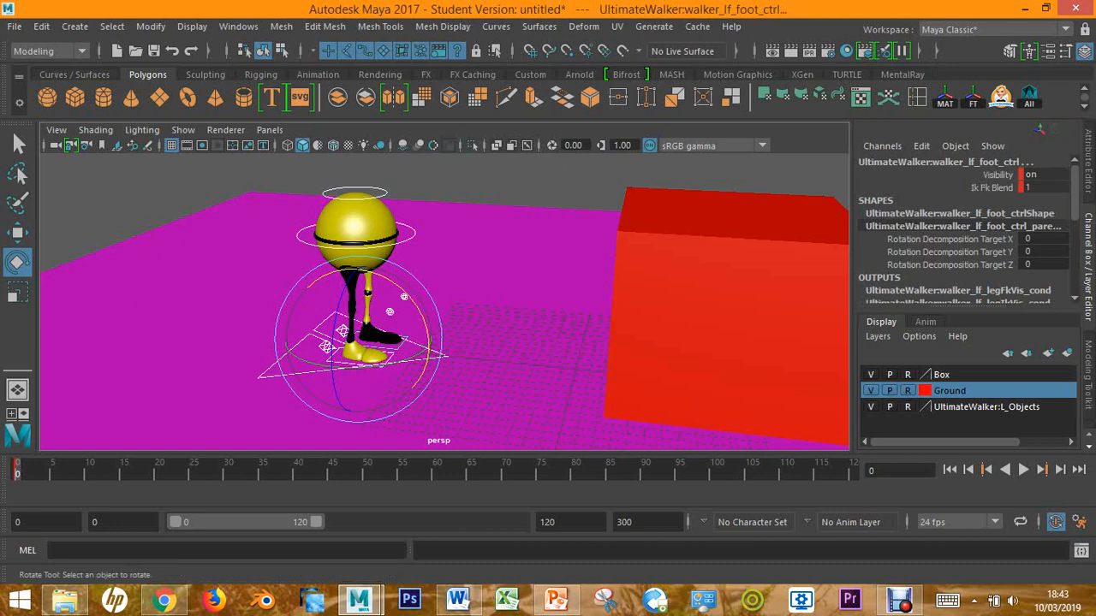
pyautogui.press('Escape')
pyautogui.keyDown('alt'); pyautogui.moveTo(428, 300); pyautogui.dragTo(479, 296); pyautogui.keyUp('alt')
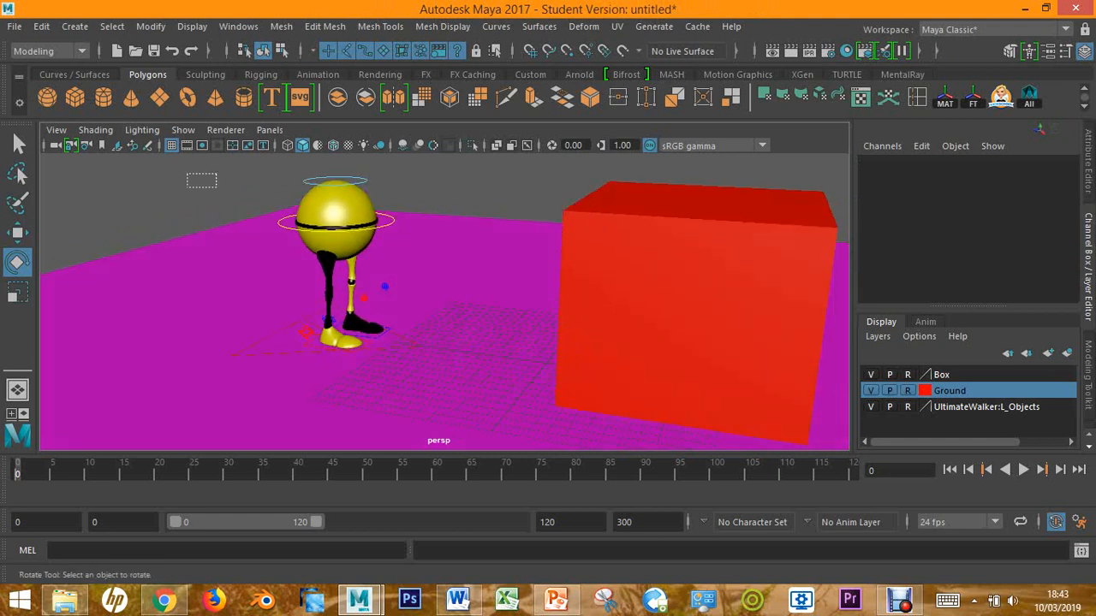
pyautogui.moveTo(188, 173); pyautogui.dragTo(514, 387)
# Switch to the Key Pose document in Word and look up the key frames for the Standing and Antic poses.
pyautogui.click(457, 600)
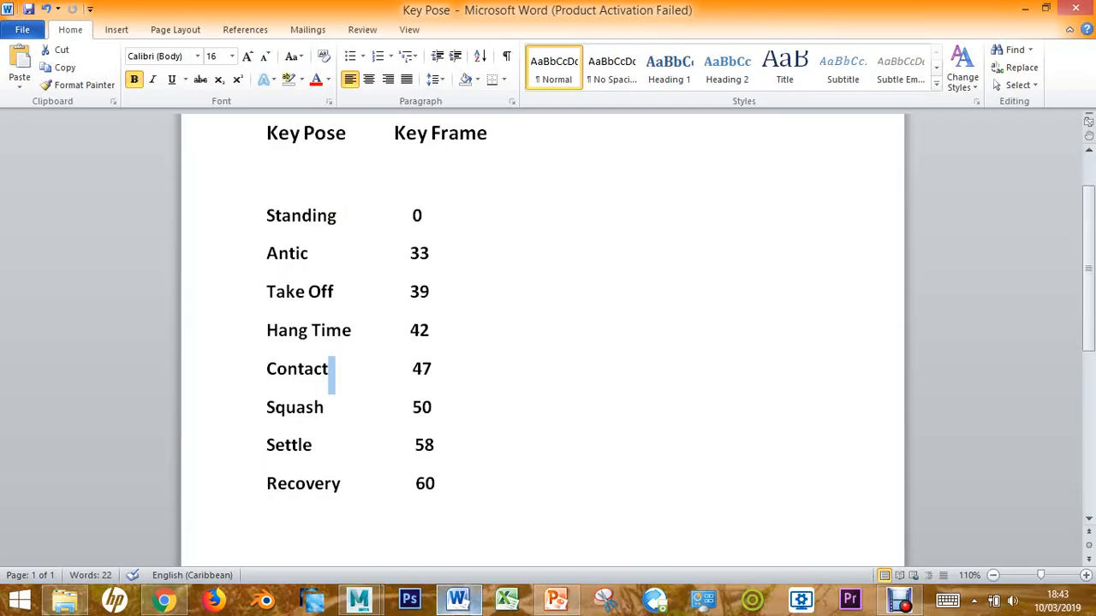
pyautogui.click(422, 215)
pyautogui.doubleClick(416, 215)
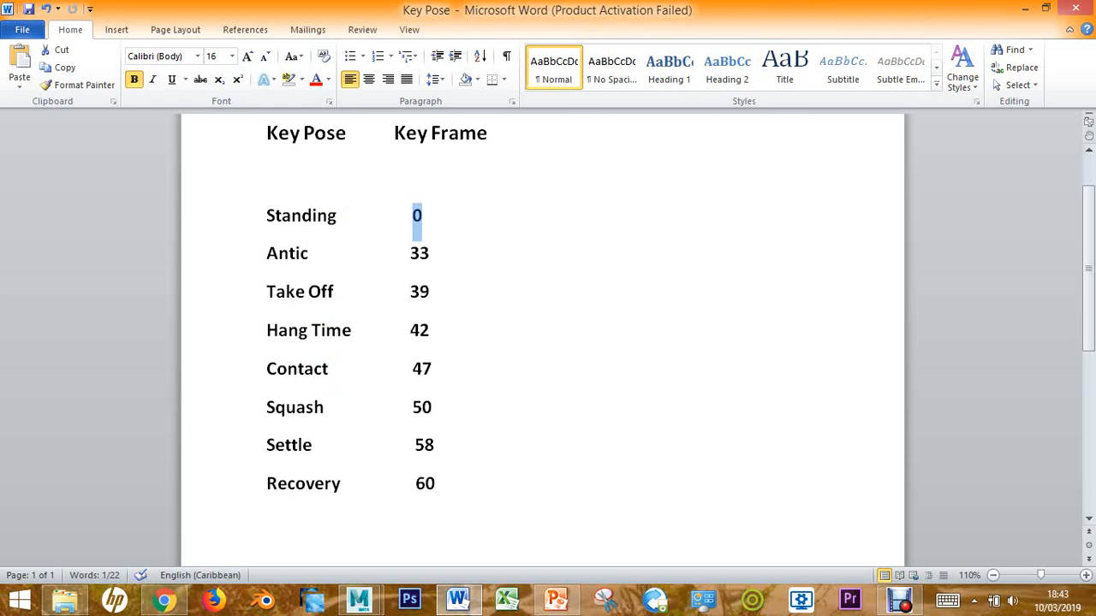
pyautogui.click(429, 253)
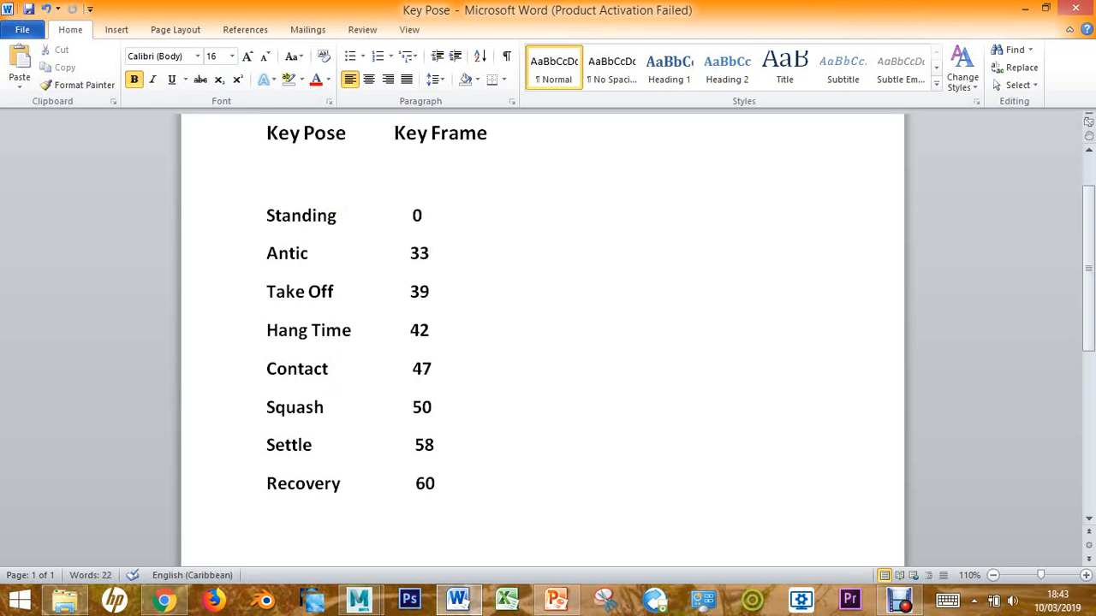
# Switch to PowerPoint and examine the jump pose drawings on slide 8 in full screen.
pyautogui.click(557, 599)
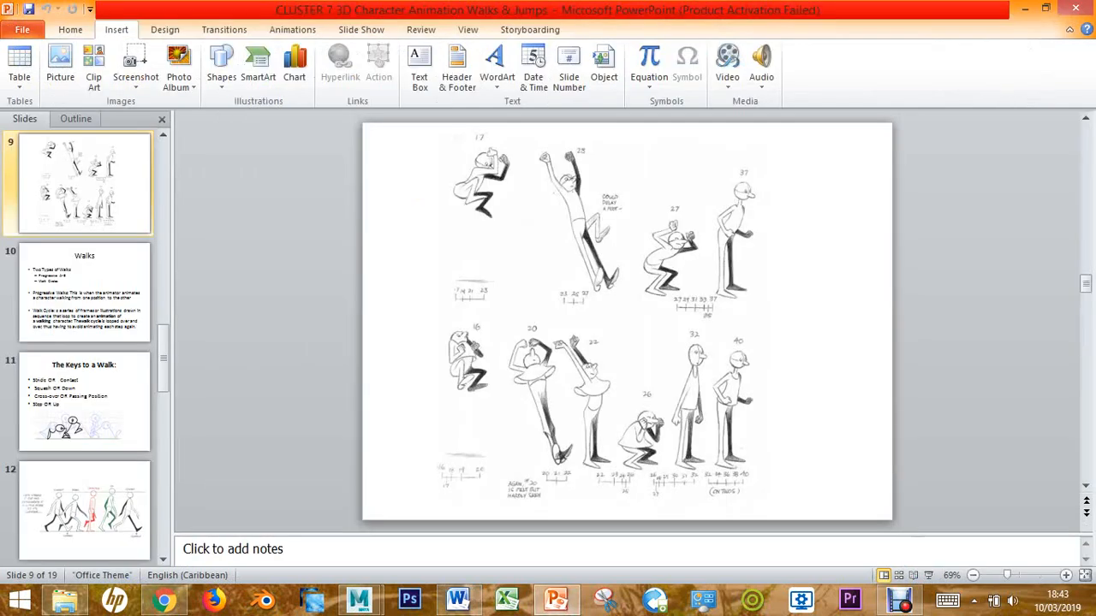
pyautogui.press('pageup')
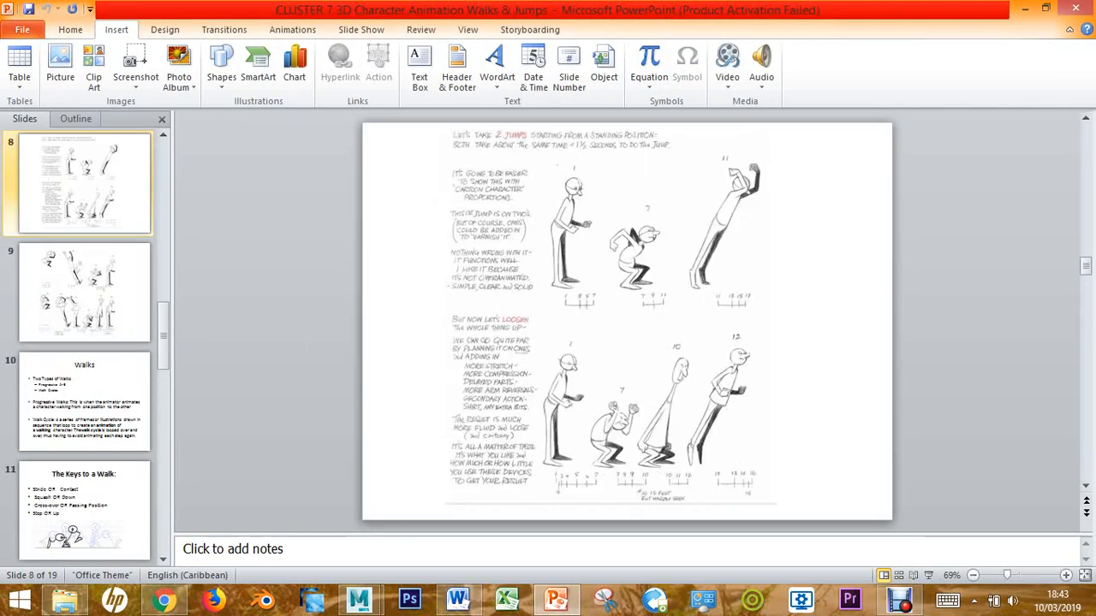
pyautogui.click(929, 575)
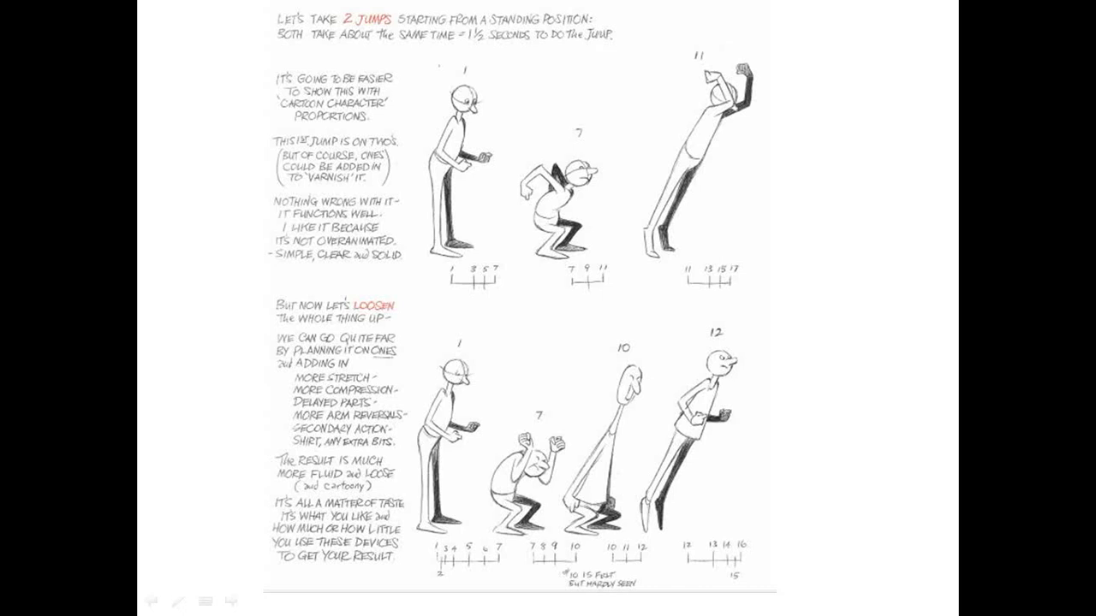
pyautogui.press('Escape')
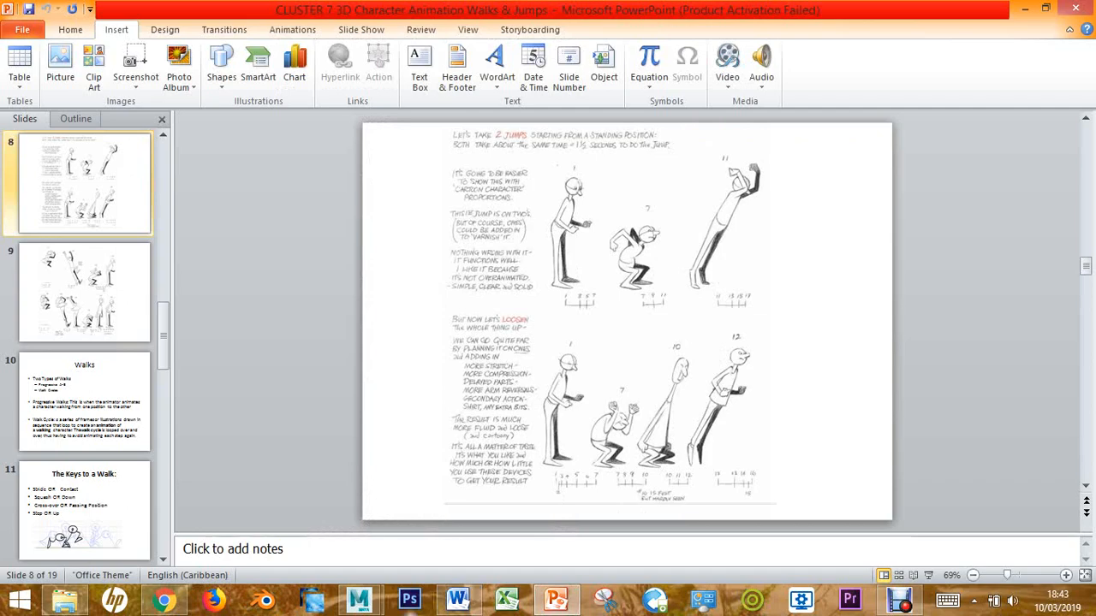
# Return to Maya and advance the timeline to frame 33 for the Antic pose.
pyautogui.click(359, 599)
pyautogui.click(449, 526)
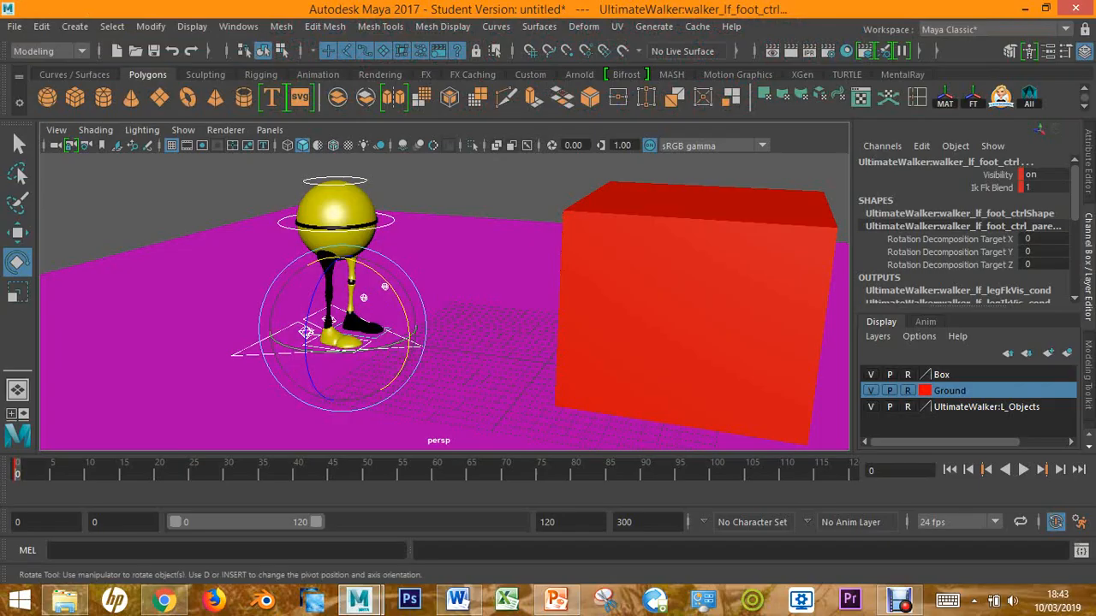
pyautogui.hotkey('alt', 'v')
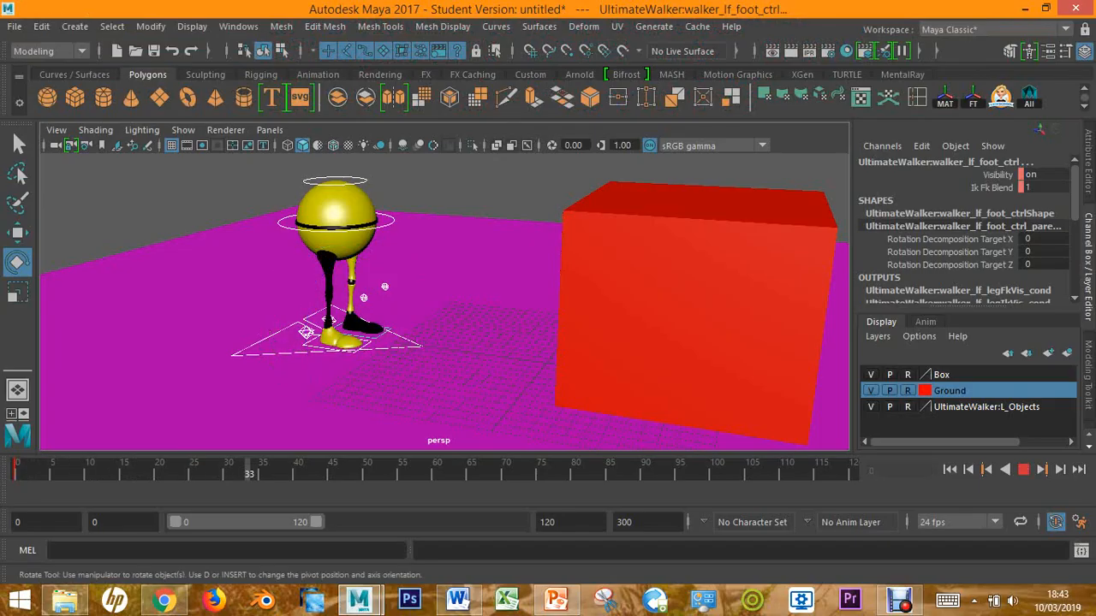
pyautogui.hotkey('alt', 'v')
# Examine the walker's standing pose, legs and knee controls from several angles at frame 33.
pyautogui.scroll(5, 444, 299)
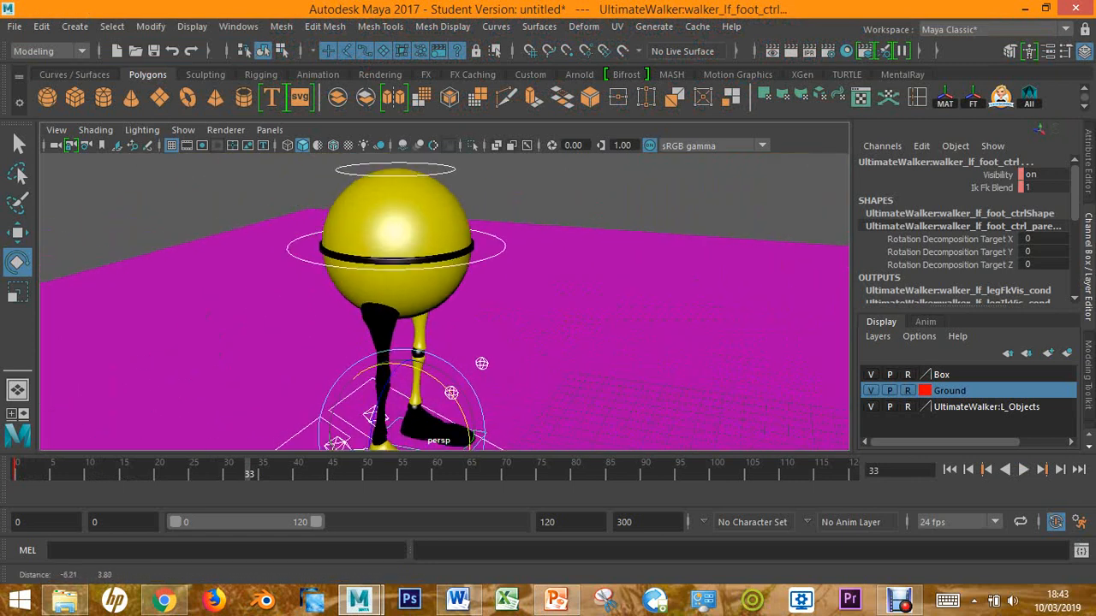
pyautogui.scroll(2, 444, 300)
pyautogui.keyDown('alt'); pyautogui.moveTo(445, 300); pyautogui.dragTo(129, 326); pyautogui.keyUp('alt')
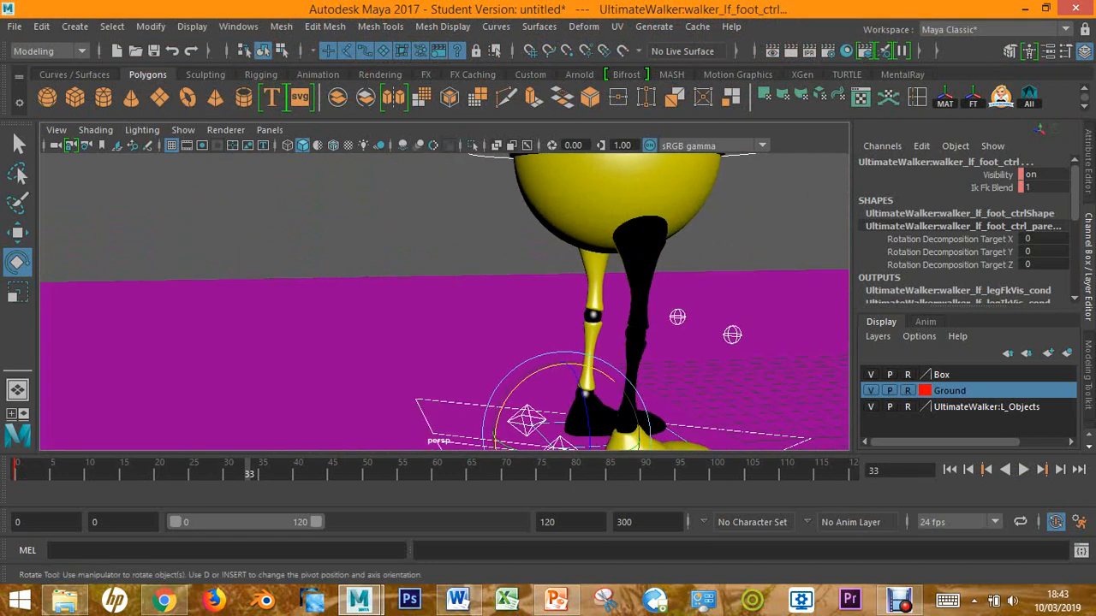
pyautogui.scroll(-4, 444, 300)
pyautogui.scroll(4, 444, 300)
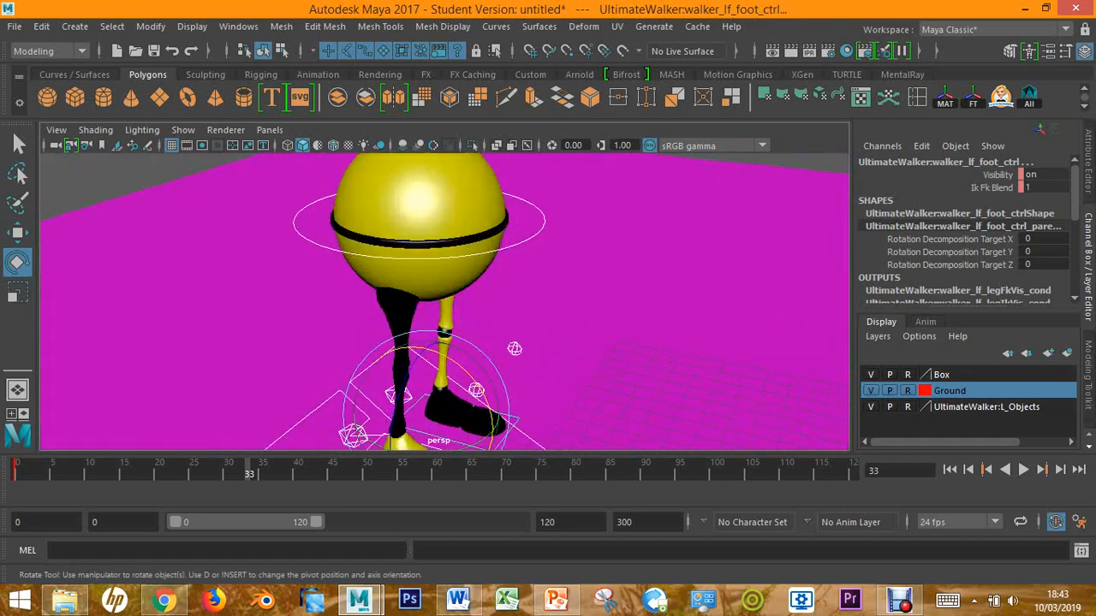
pyautogui.keyDown('alt'); pyautogui.moveTo(444, 300); pyautogui.dragTo(633, 248); pyautogui.keyUp('alt')
pyautogui.scroll(2, 444, 300)
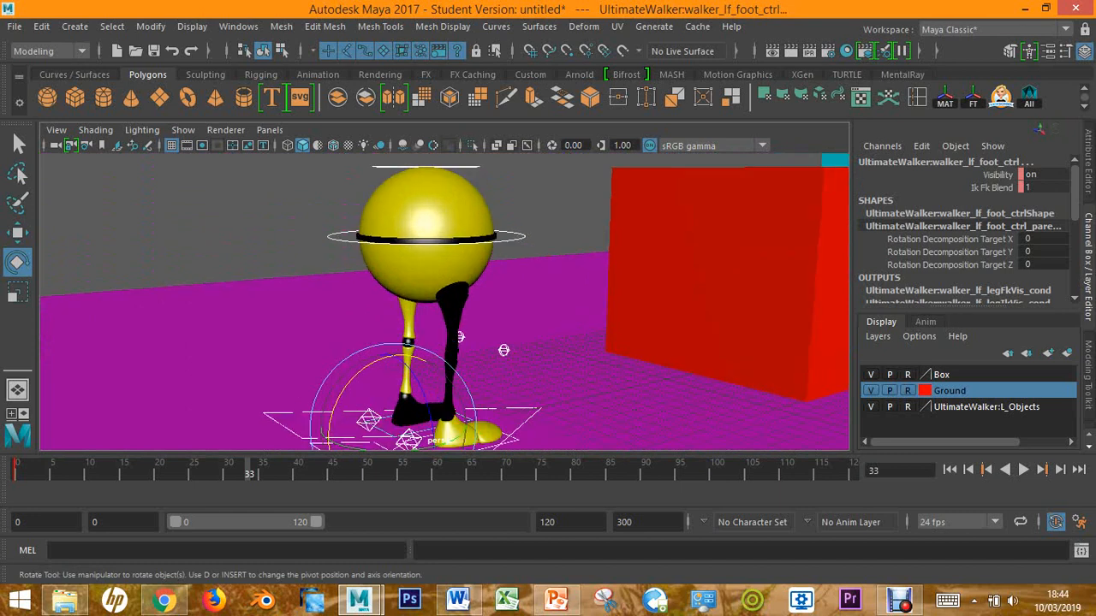
pyautogui.keyDown('alt'); pyautogui.moveTo(503, 349); pyautogui.dragTo(480, 340); pyautogui.keyUp('alt')
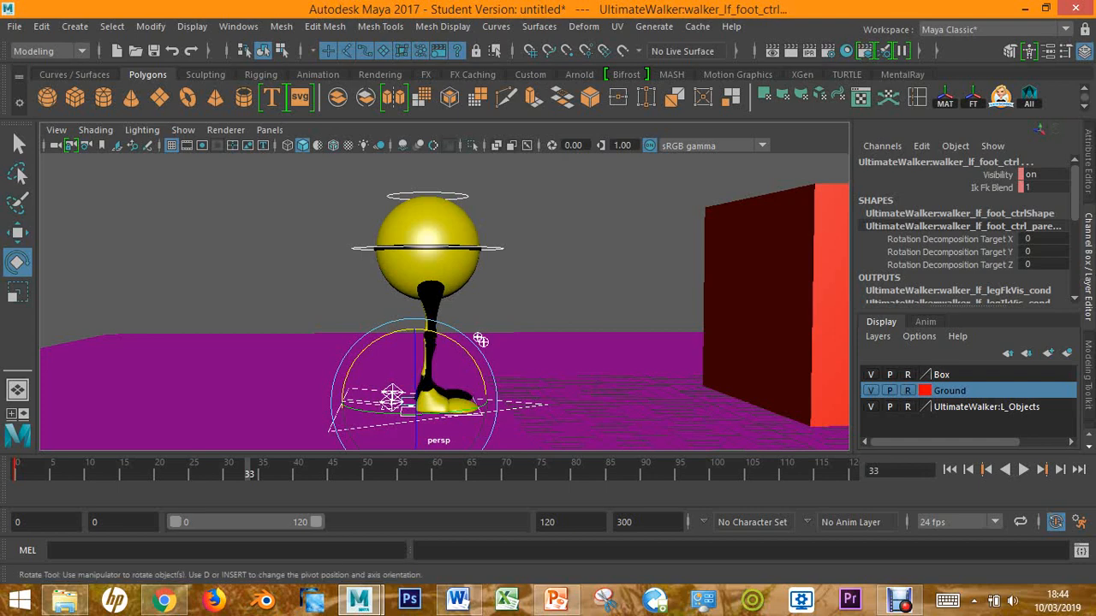
pyautogui.moveTo(481, 339)
pyautogui.keyDown('alt'); pyautogui.mouseDown()
pyautogui.moveTo(501, 362)
pyautogui.moveTo(450, 360)
pyautogui.moveTo(502, 330)
pyautogui.moveTo(491, 340)
pyautogui.moveTo(516, 365)
pyautogui.moveTo(446, 339)
pyautogui.moveTo(479, 342)
pyautogui.mouseUp(); pyautogui.keyUp('alt')
# At frame 33, lower only the walker's main body control to a Translate Y of about -0.722 so the knees bend.
pyautogui.click(214, 188)
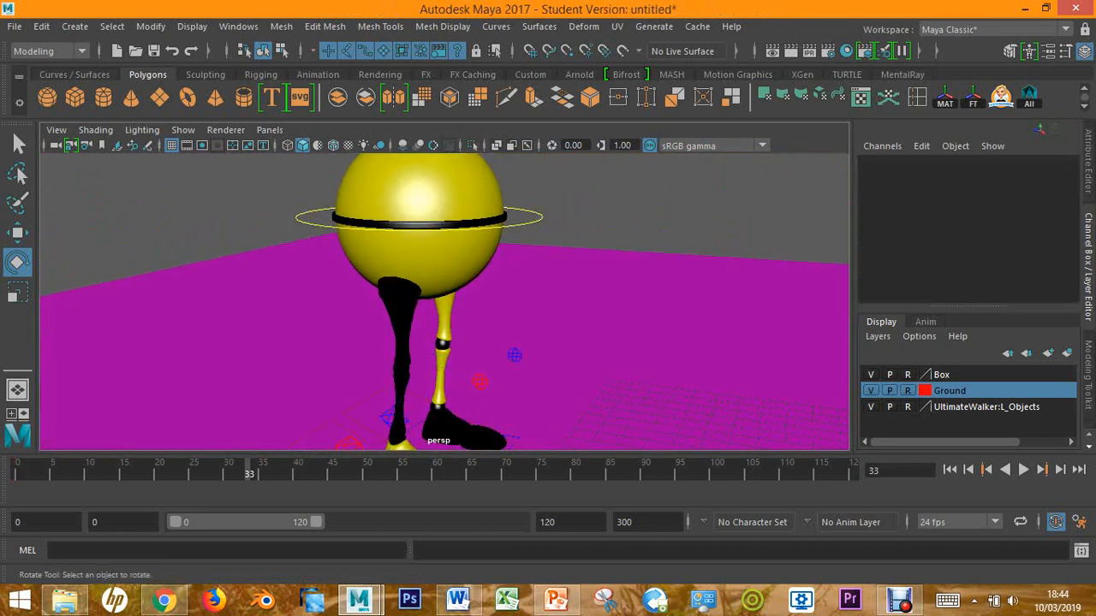
pyautogui.click(308, 219)
pyautogui.keyDown('alt'); pyautogui.moveTo(308, 219); pyautogui.dragTo(364, 219); pyautogui.keyUp('alt')
pyautogui.press('w')
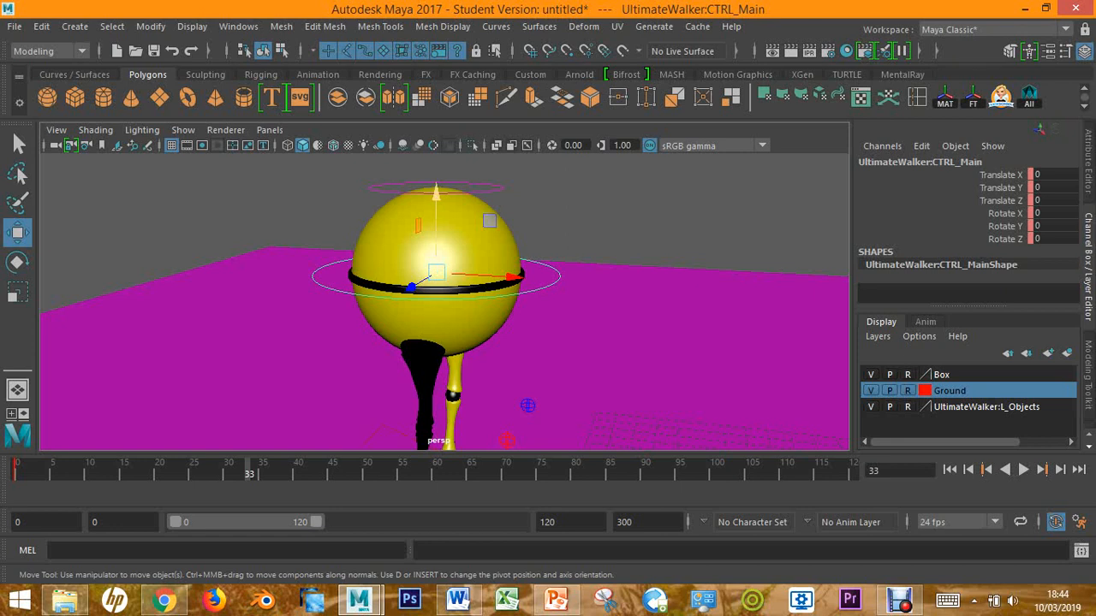
pyautogui.moveTo(435, 214); pyautogui.dragTo(435, 268)
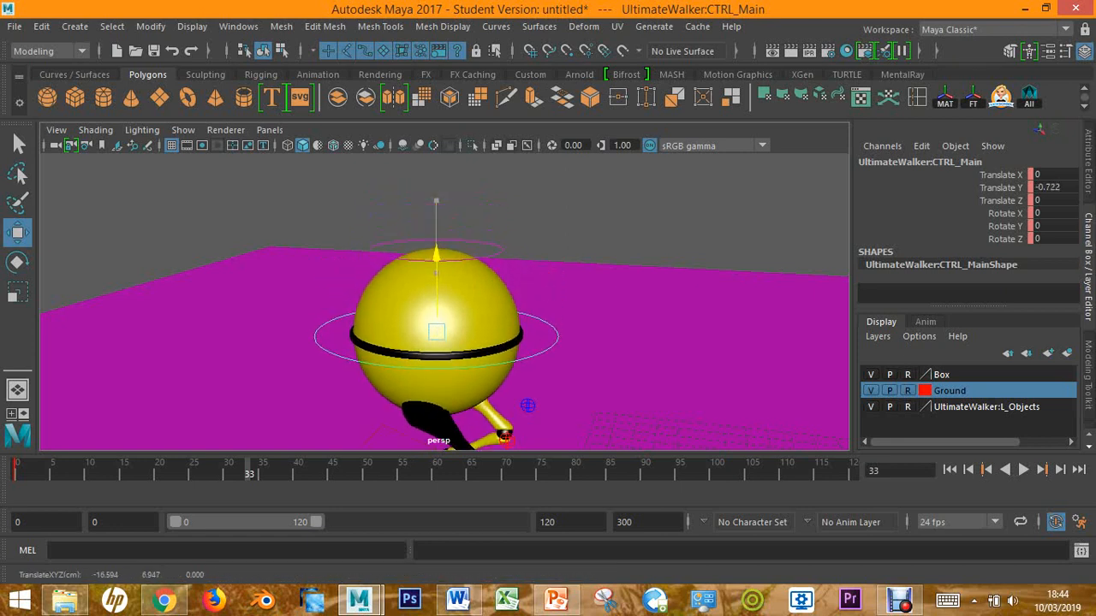
pyautogui.keyDown('alt'); pyautogui.moveTo(435, 299); pyautogui.dragTo(436, 248, button='middle'); pyautogui.keyUp('alt')
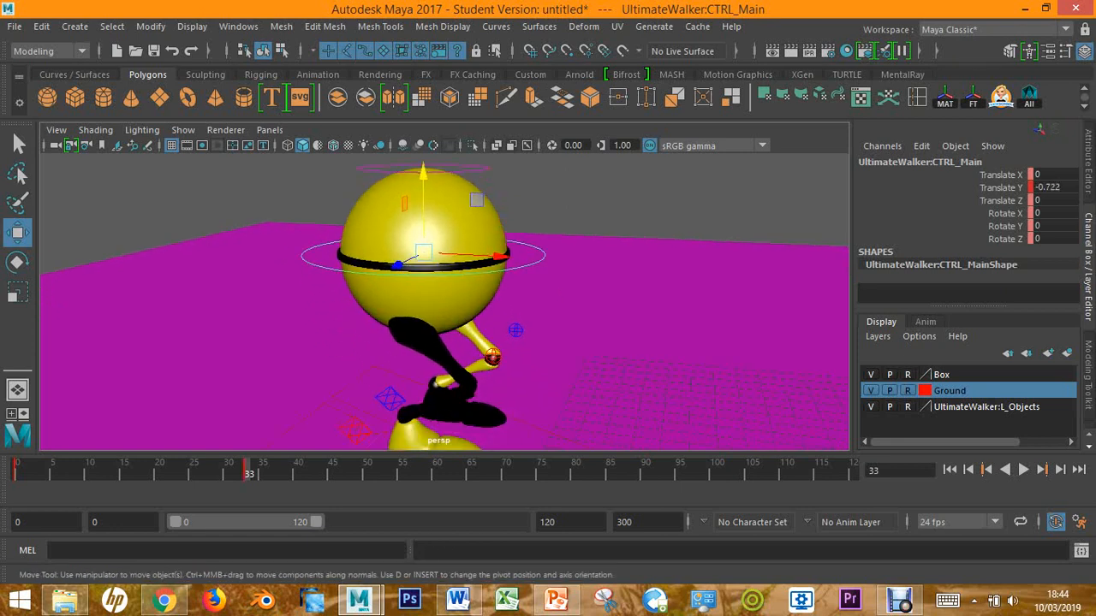
# Tilt the main body control forward to a Rotate X of about -20.6 and shift it to a Translate Z of about -0.262.
pyautogui.press('e')
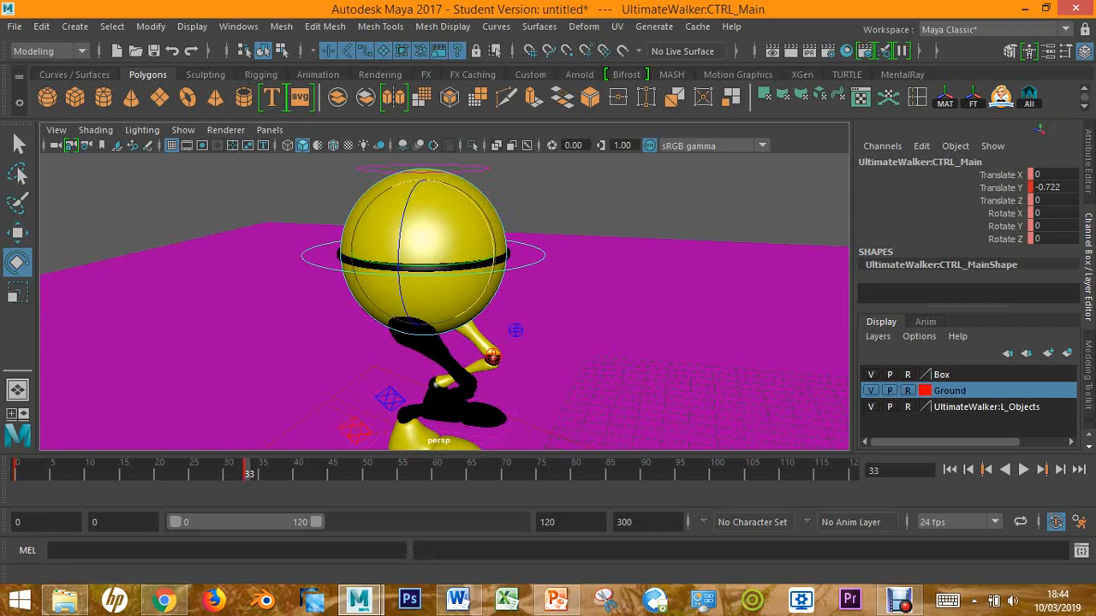
pyautogui.keyDown('alt'); pyautogui.moveTo(435, 299); pyautogui.dragTo(505, 279); pyautogui.keyUp('alt')
pyautogui.moveTo(481, 247); pyautogui.dragTo(522, 255)
pyautogui.press('w')
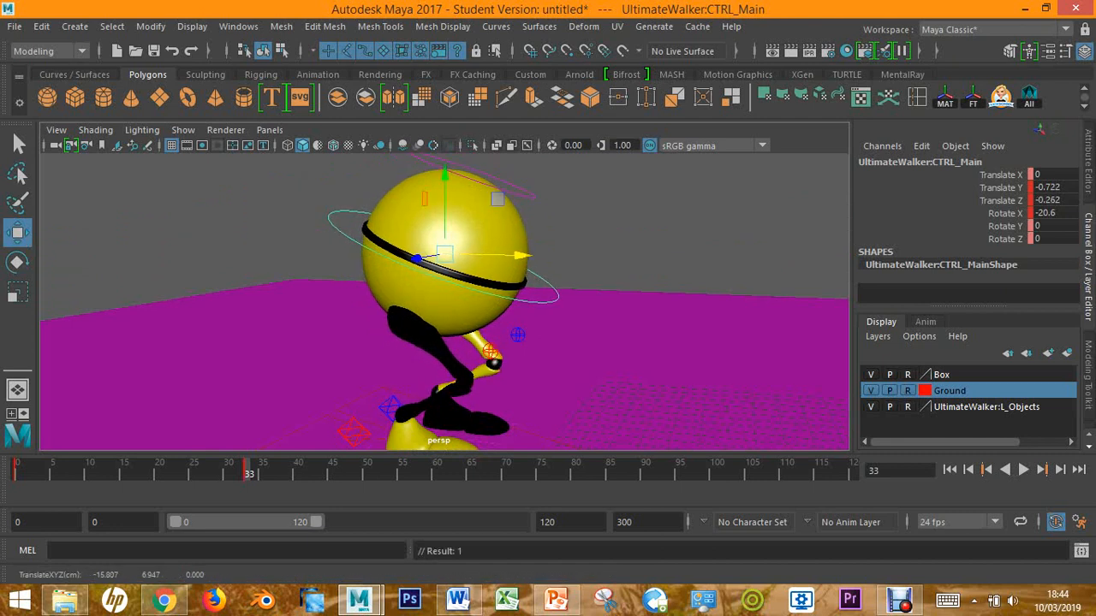
# Lower the main body control to a Translate Y of about -0.948 to deepen the crouch, and clear the selection.
pyautogui.moveTo(444, 174); pyautogui.dragTo(444, 194)
pyautogui.keyDown('alt'); pyautogui.moveTo(479, 257); pyautogui.dragTo(415, 255); pyautogui.keyUp('alt')
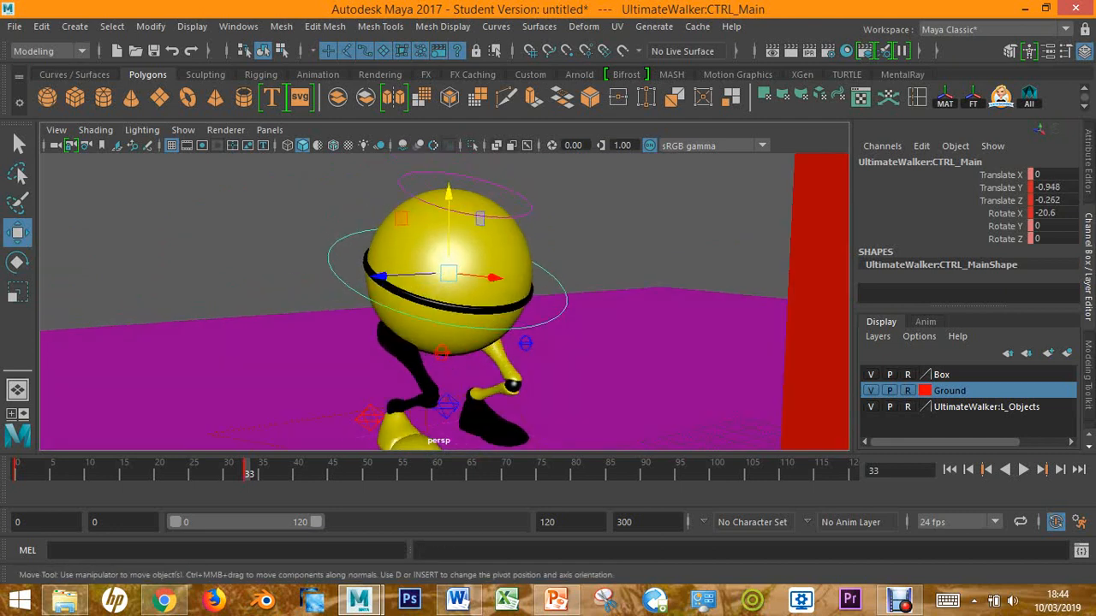
pyautogui.press('e')
pyautogui.moveTo(490, 276); pyautogui.dragTo(584, 239)
pyautogui.click(582, 223)
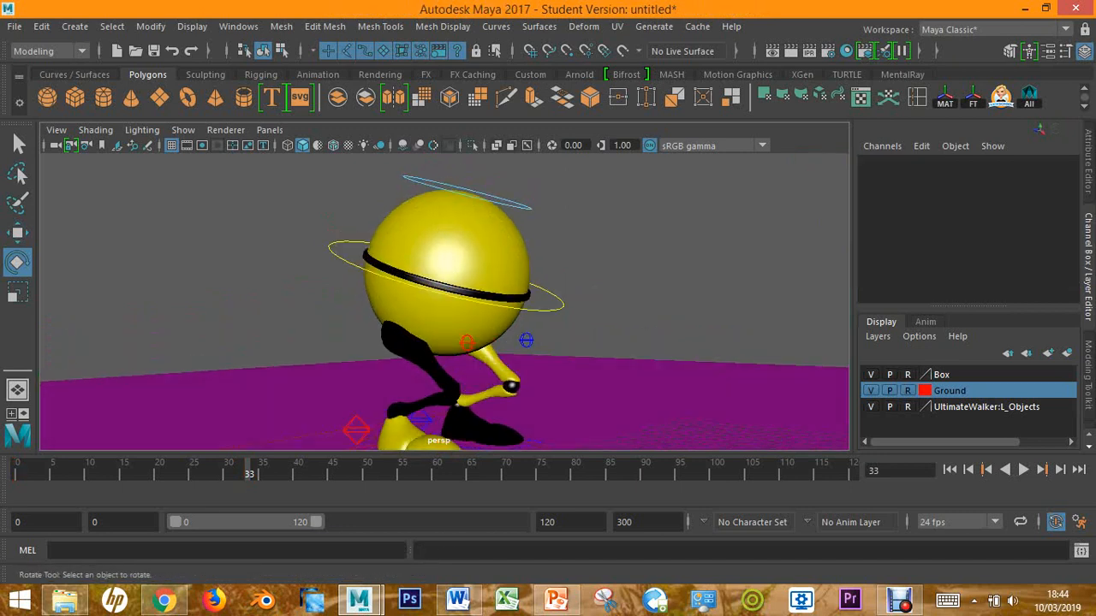
# Move the walker's top control down to squash the body for the Antic pose at frame 33.
pyautogui.click(485, 201)
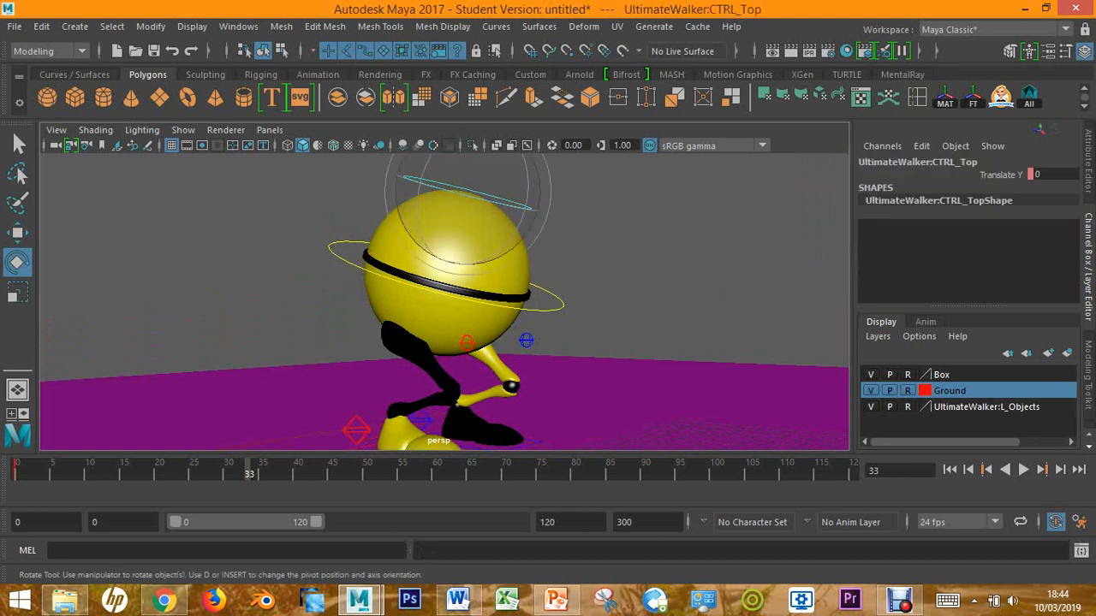
pyautogui.keyDown('alt'); pyautogui.moveTo(484, 201); pyautogui.dragTo(499, 273, button='middle'); pyautogui.keyUp('alt')
pyautogui.press('w')
pyautogui.moveTo(482, 214); pyautogui.dragTo(466, 254)
# Set a keyframe on the top control, and select all of the walker's controls to key them at frame 33.
pyautogui.press('s')
pyautogui.click(472, 254)
pyautogui.moveTo(269, 177); pyautogui.dragTo(602, 415)
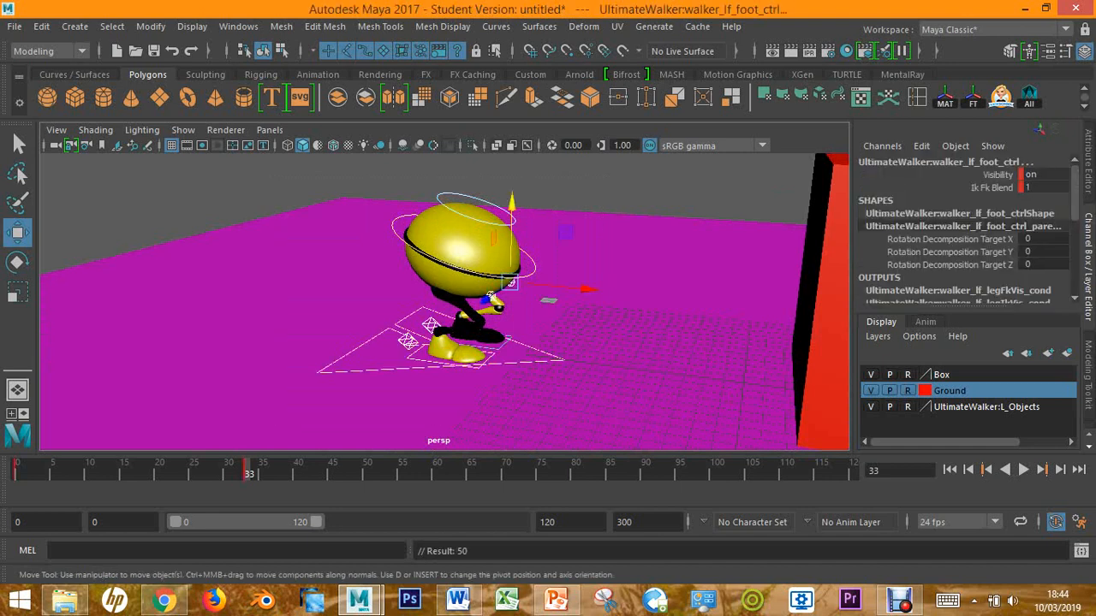
# Play back the animation from frame 0 through the frame 33 crouch to review it, and clear the selection.
pyautogui.hotkey('alt', 'v')
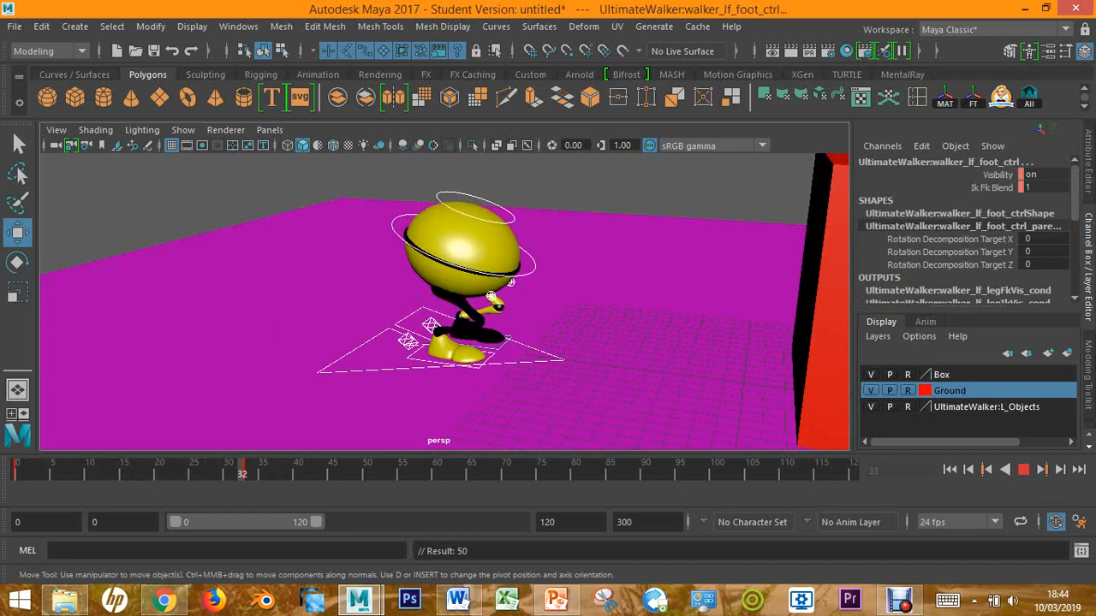
pyautogui.hotkey('alt', 'v')
pyautogui.hotkey('alt', 'v')
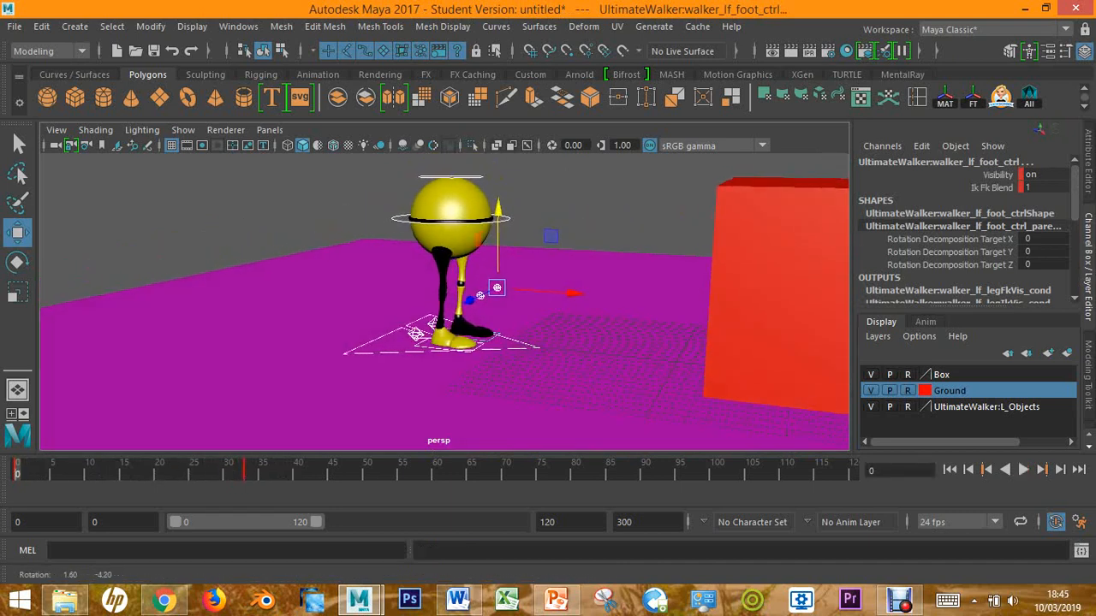
pyautogui.hotkey('alt', 'v')
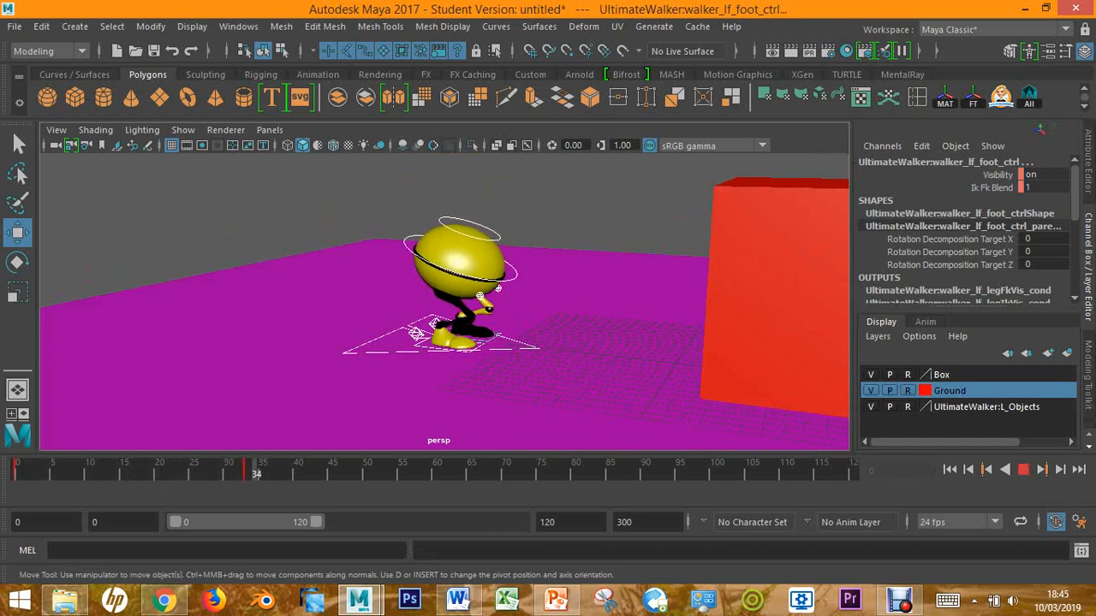
pyautogui.hotkey('alt', 'v')
pyautogui.hotkey('ctrl', 'shift', 'd')
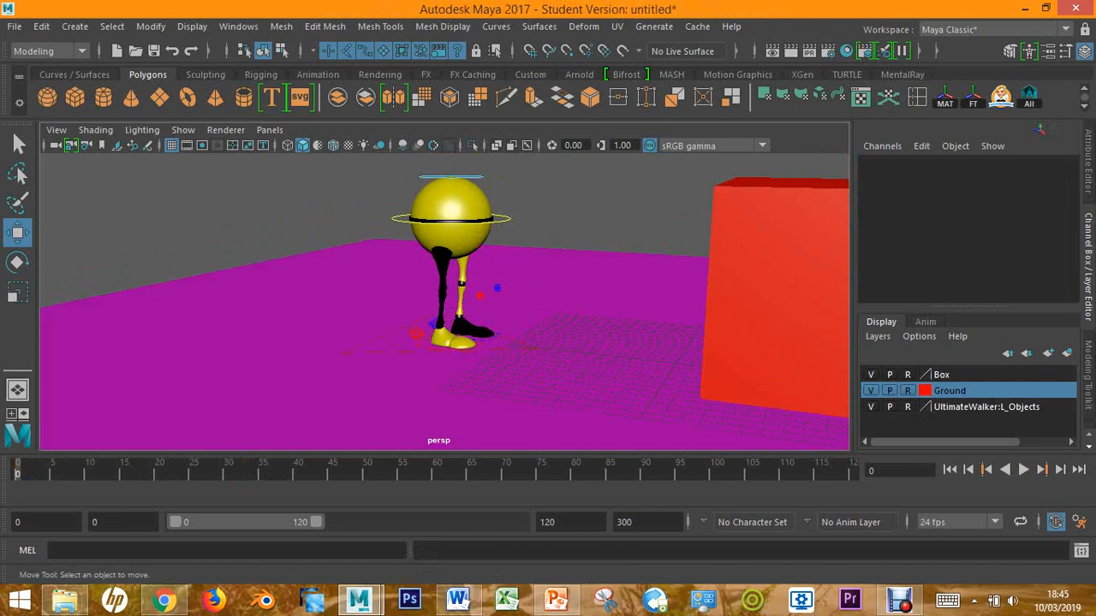
# Check the PowerPoint jump drawings and the Take Off entry in Word's key pose list, and set Maya's timeline to frame 39.
pyautogui.click(555, 599)
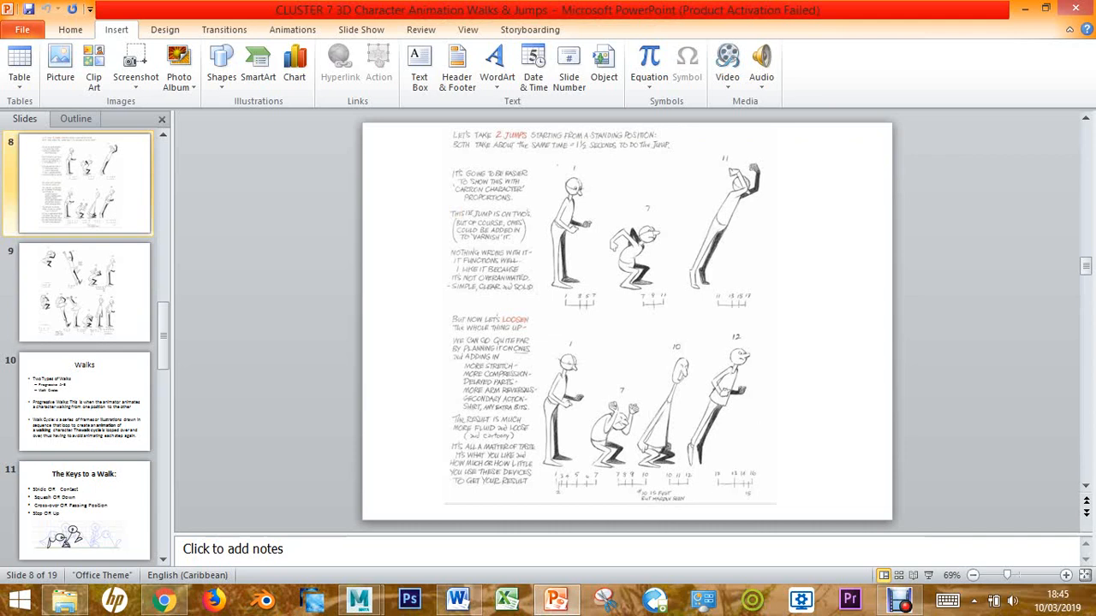
pyautogui.click(457, 599)
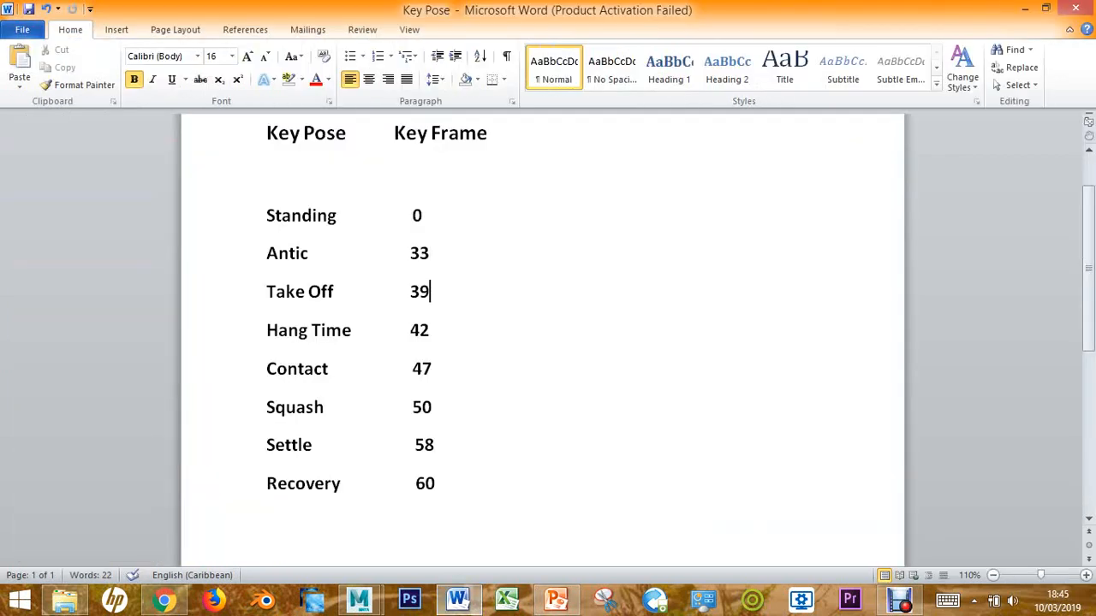
pyautogui.moveTo(431, 292); pyautogui.dragTo(266, 292)
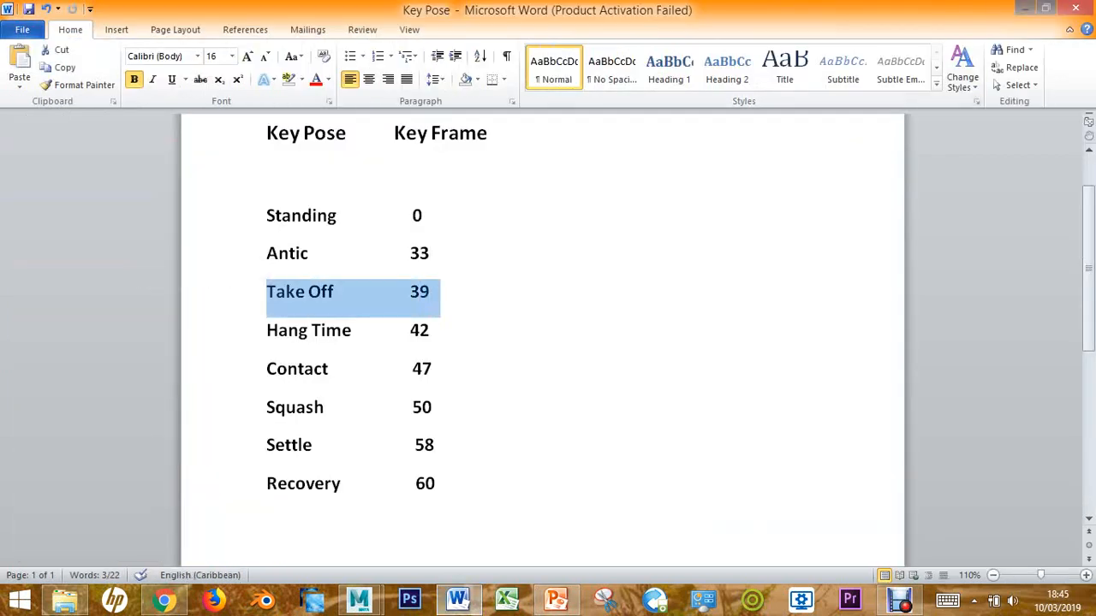
pyautogui.hotkey('alt', 'Tab')
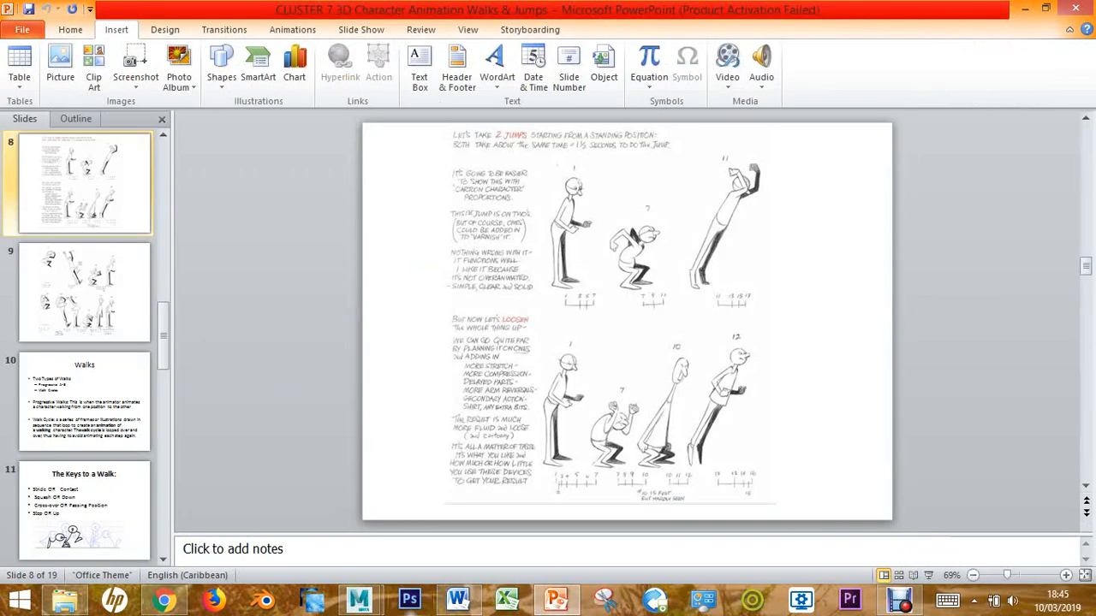
pyautogui.moveTo(359, 599)
pyautogui.click(450, 479)
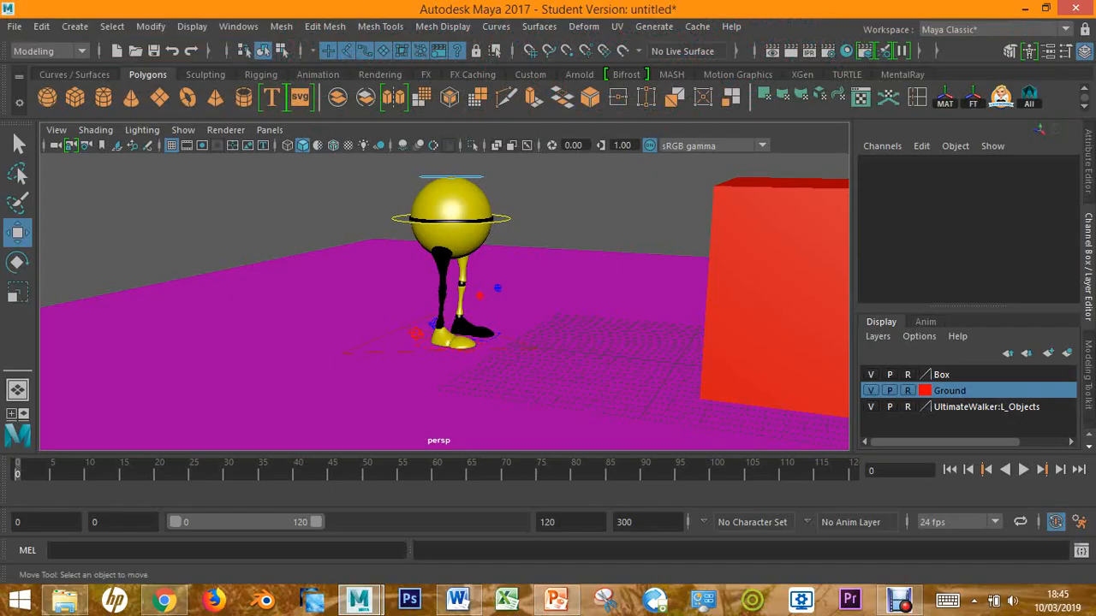
pyautogui.moveTo(269, 471); pyautogui.dragTo(290, 471)
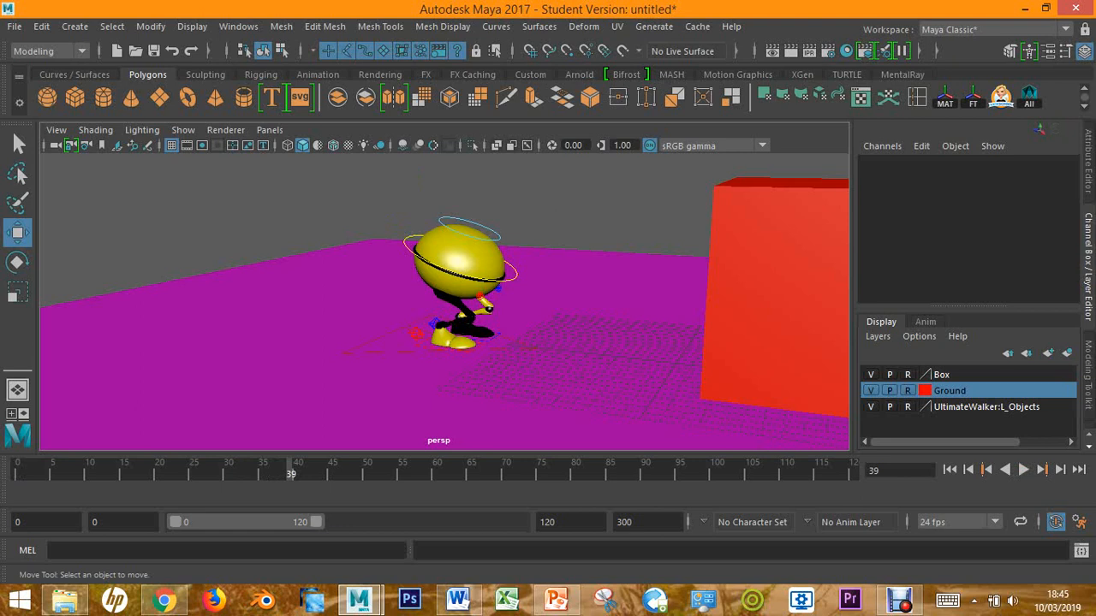
pyautogui.keyDown('alt'); pyautogui.moveTo(445, 299); pyautogui.dragTo(372, 275); pyautogui.keyUp('alt')
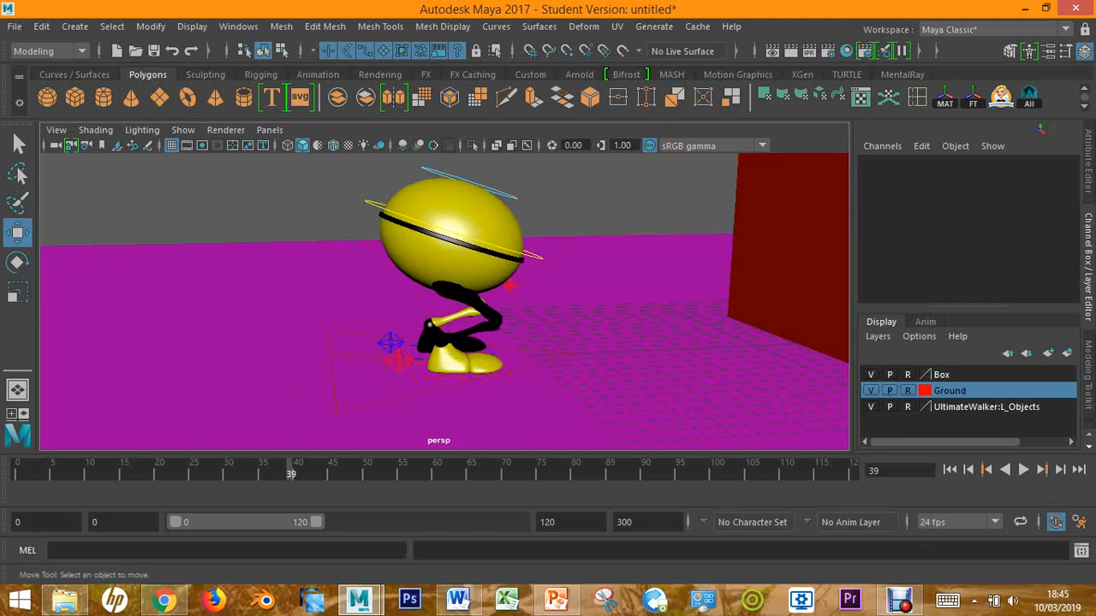
# Review the Auto Key setting in Maya's Animation preferences and save the preferences.
pyautogui.click(238, 27)
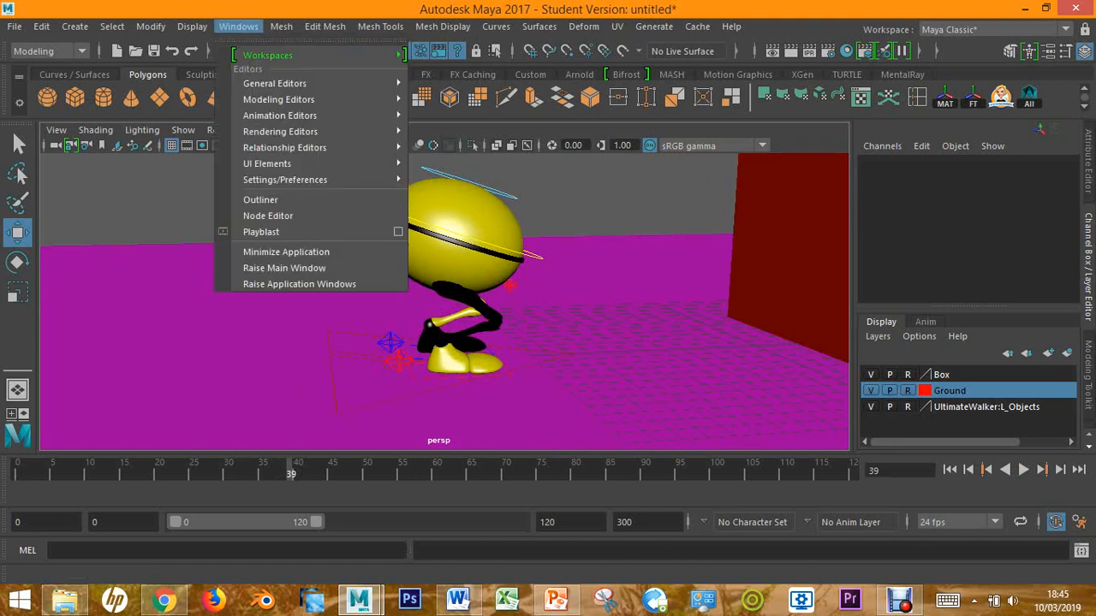
pyautogui.moveTo(285, 180)
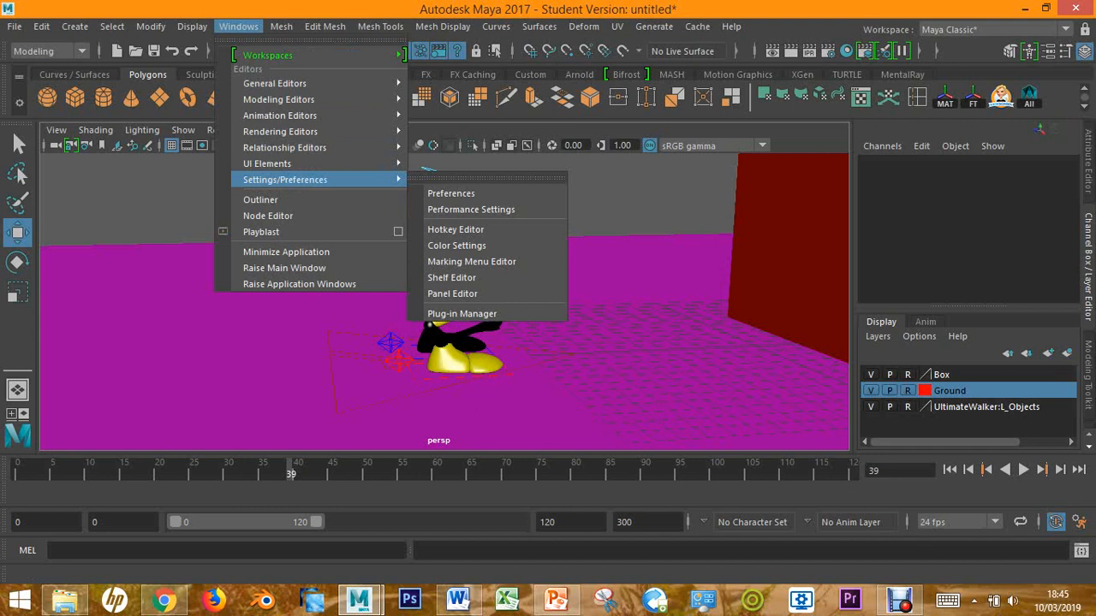
pyautogui.click(451, 193)
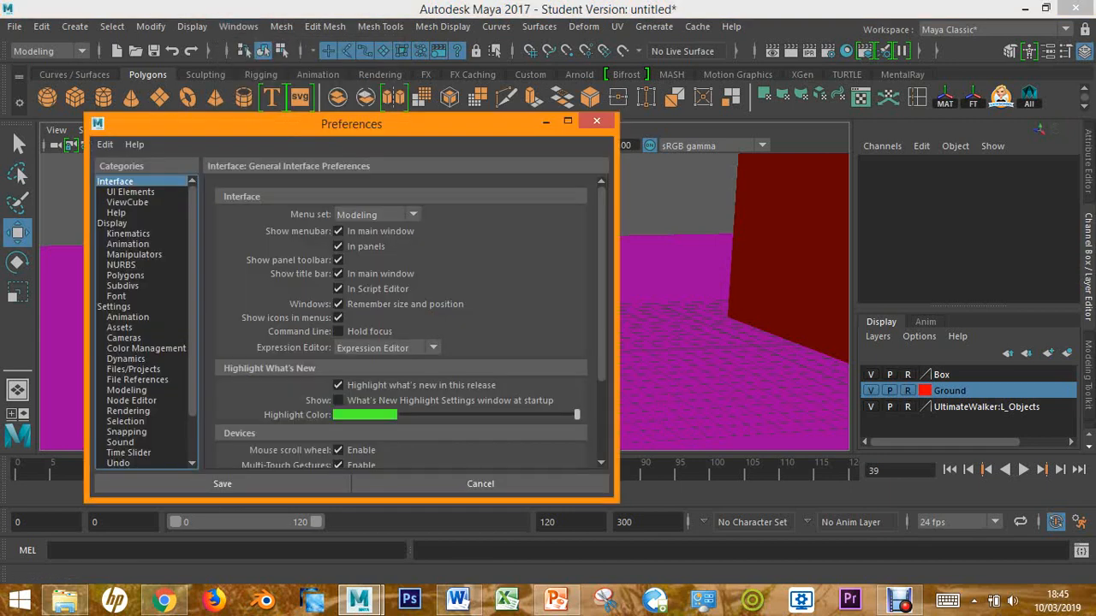
pyautogui.click(127, 316)
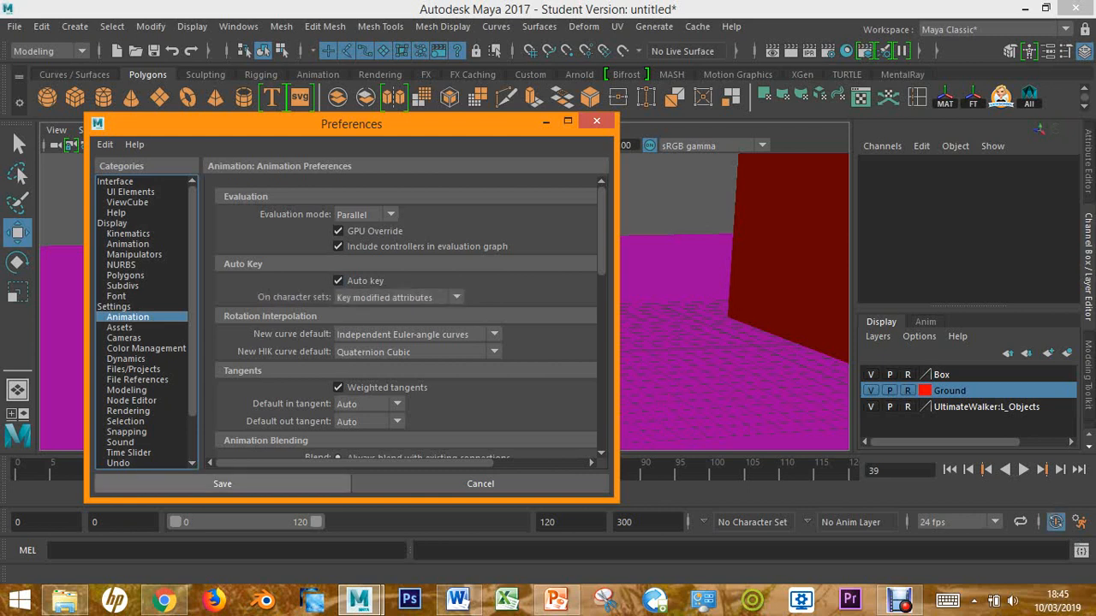
pyautogui.click(222, 483)
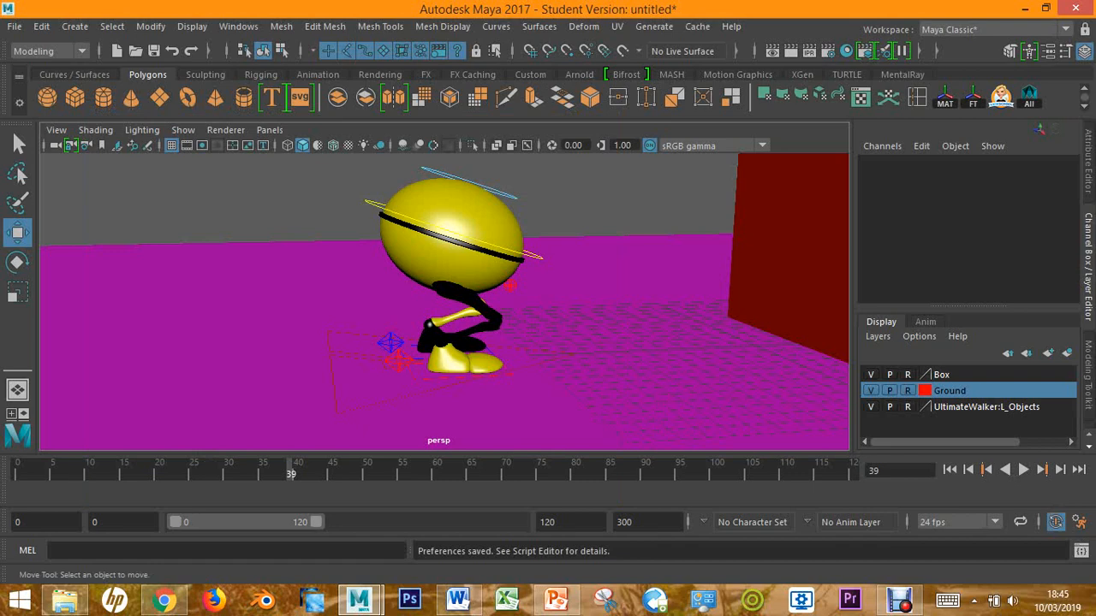
# Review the take-off pose on the PowerPoint jump reference slide, and return to Maya.
pyautogui.click(557, 599)
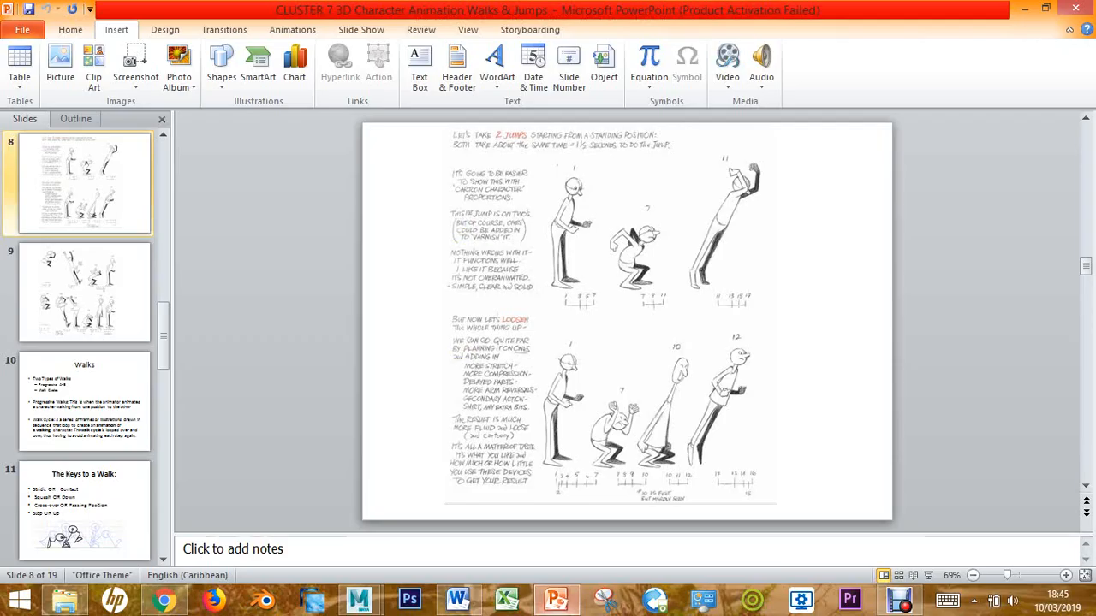
pyautogui.click(457, 599)
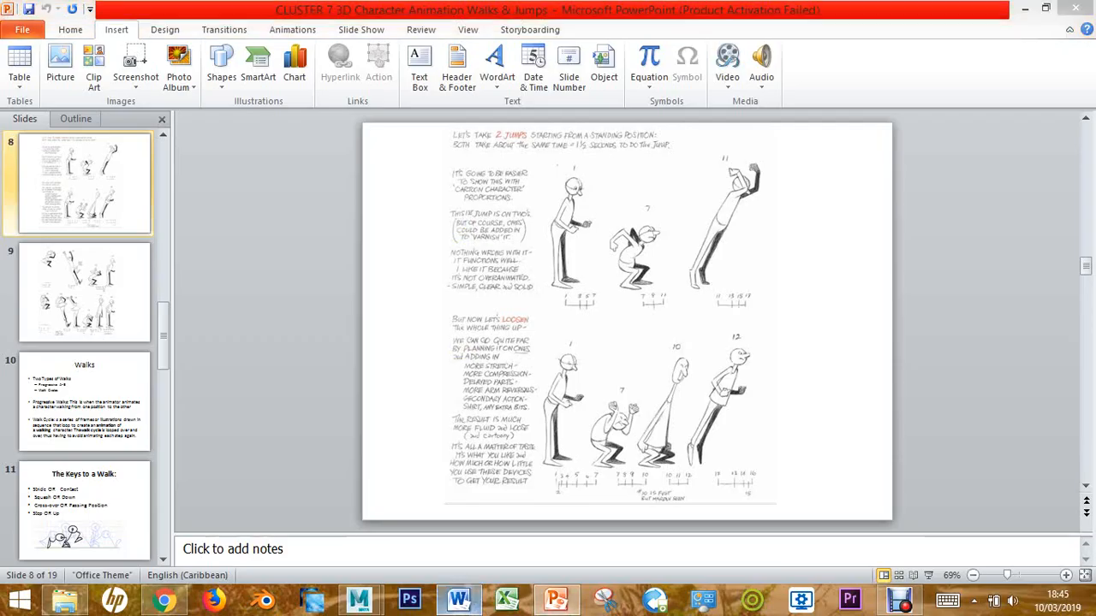
pyautogui.hotkey('alt', 'Tab')
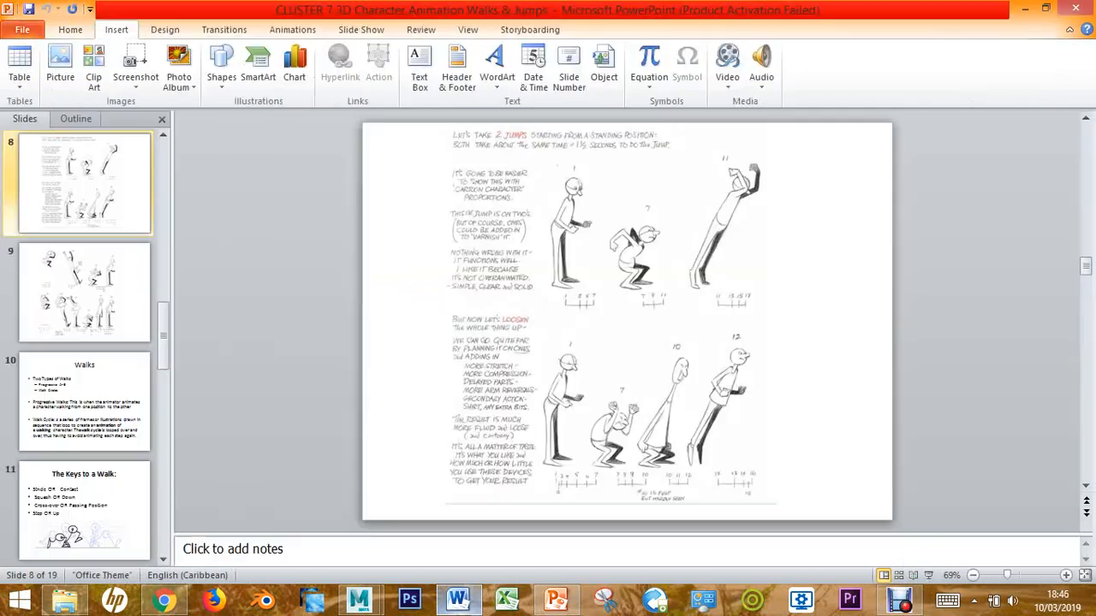
pyautogui.click(359, 599)
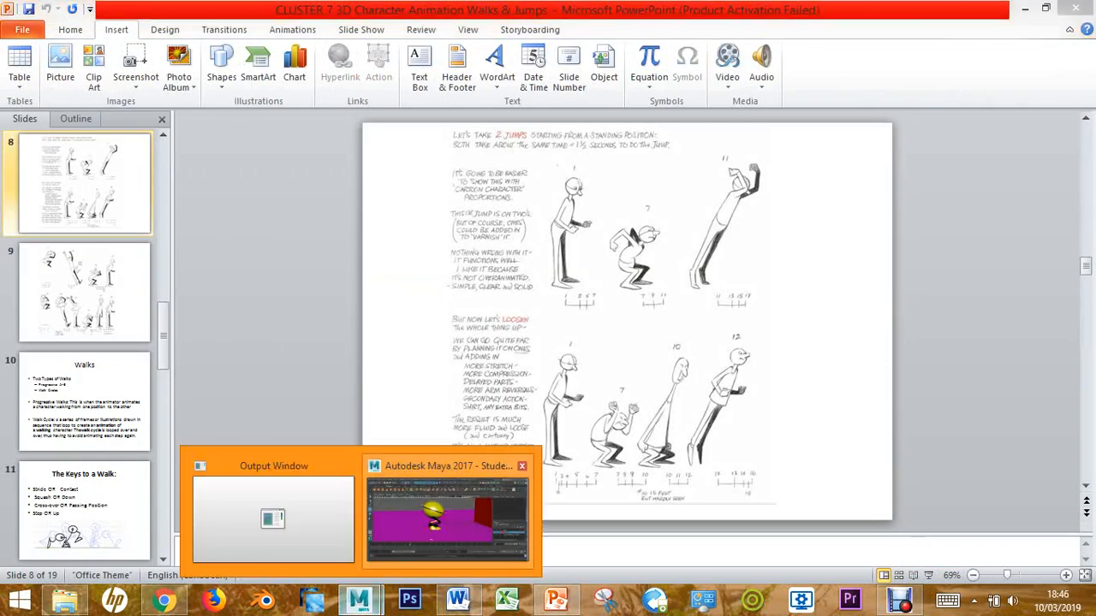
pyautogui.click(450, 514)
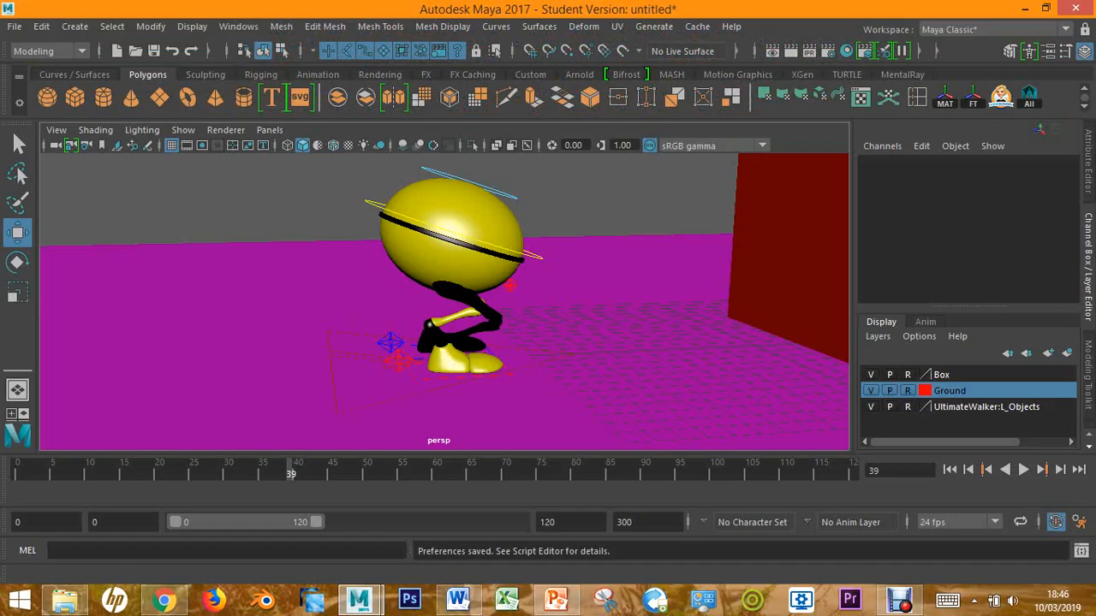
# Raise the main body control to a Translate Y of about 0.146 at frame 39 to straighten the legs.
pyautogui.click(535, 255)
pyautogui.press('f')
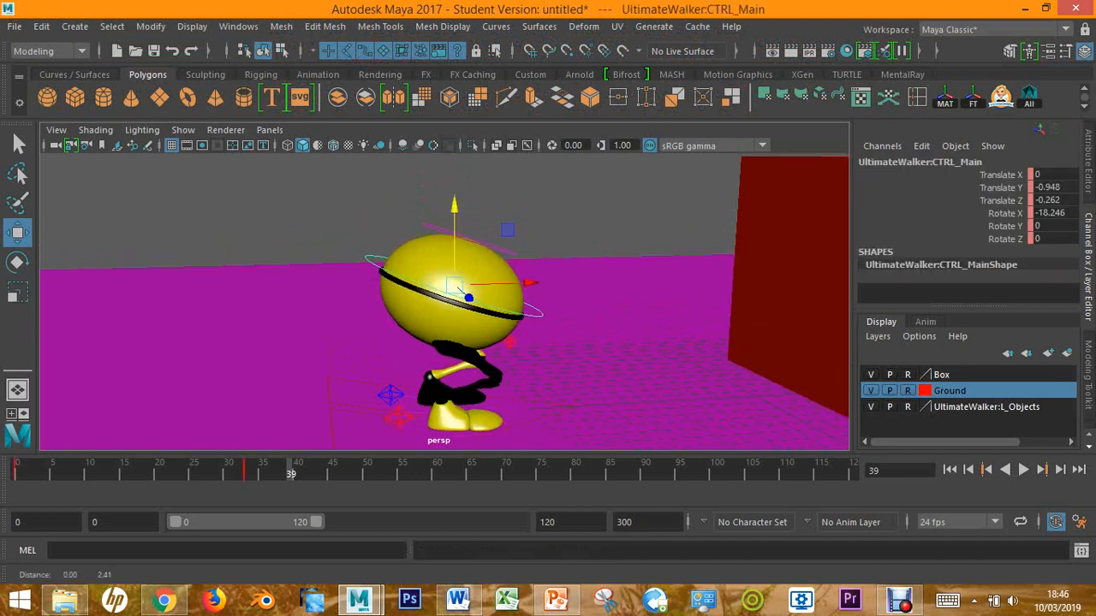
pyautogui.moveTo(444, 257); pyautogui.dragTo(450, 205)
pyautogui.keyDown('alt'); pyautogui.moveTo(449, 237); pyautogui.dragTo(444, 317, button='middle'); pyautogui.keyUp('alt')
pyautogui.scroll(2, 444, 299)
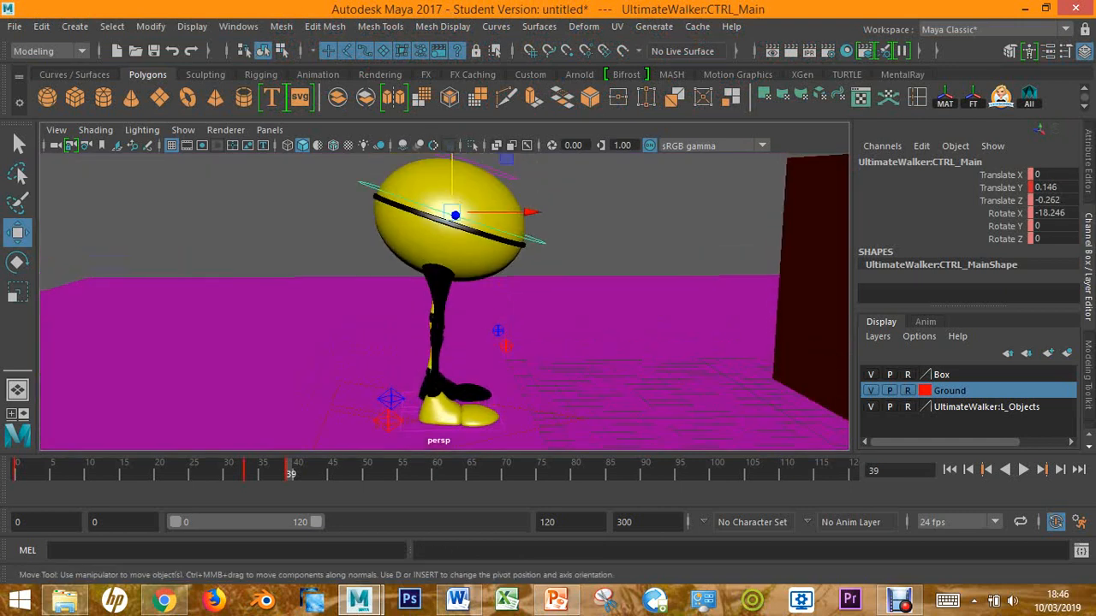
# Rotate both heel controls to a Rotate X of about 32.671 to lift the heels at frame 39, and clear the selection.
pyautogui.click(390, 399)
pyautogui.scroll(4, 394, 411)
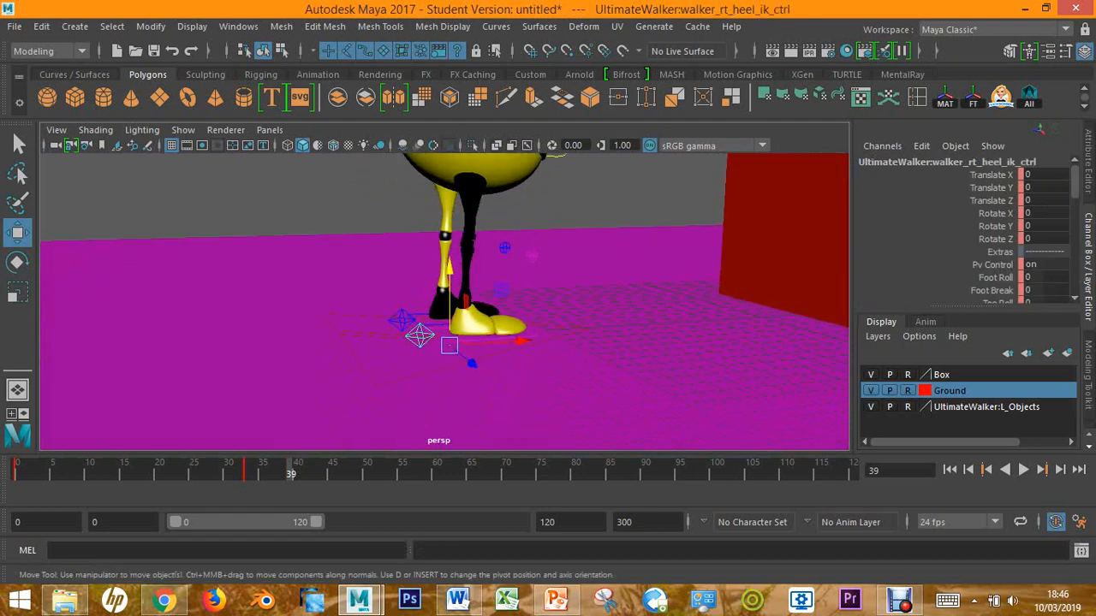
pyautogui.click(402, 322)
pyautogui.press('e')
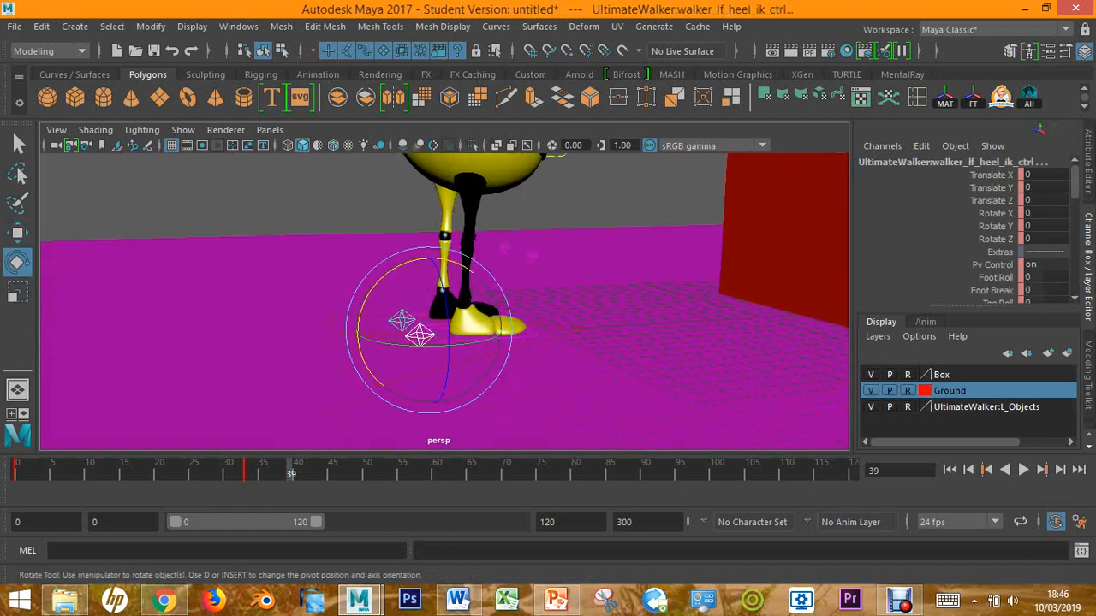
pyautogui.click(513, 393)
pyautogui.click(420, 335)
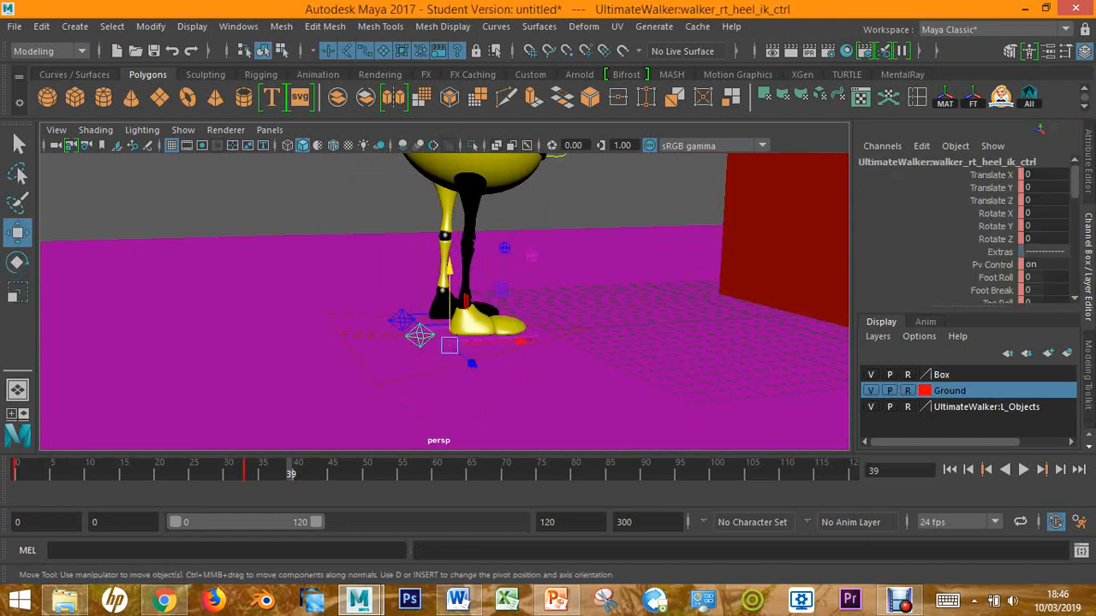
pyautogui.click(402, 322)
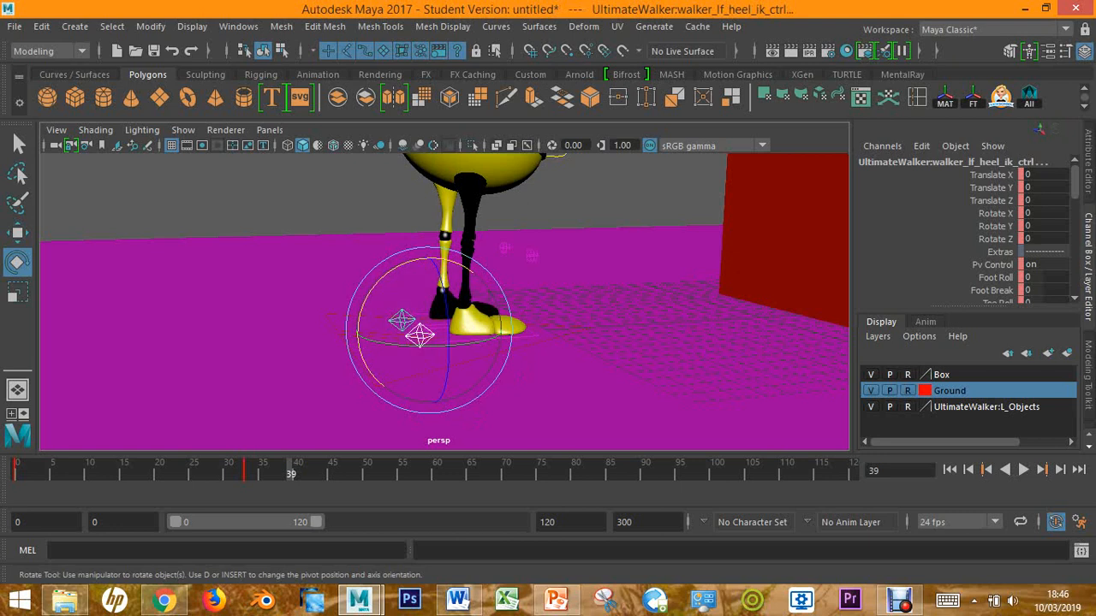
pyautogui.moveTo(479, 340); pyautogui.dragTo(483, 367)
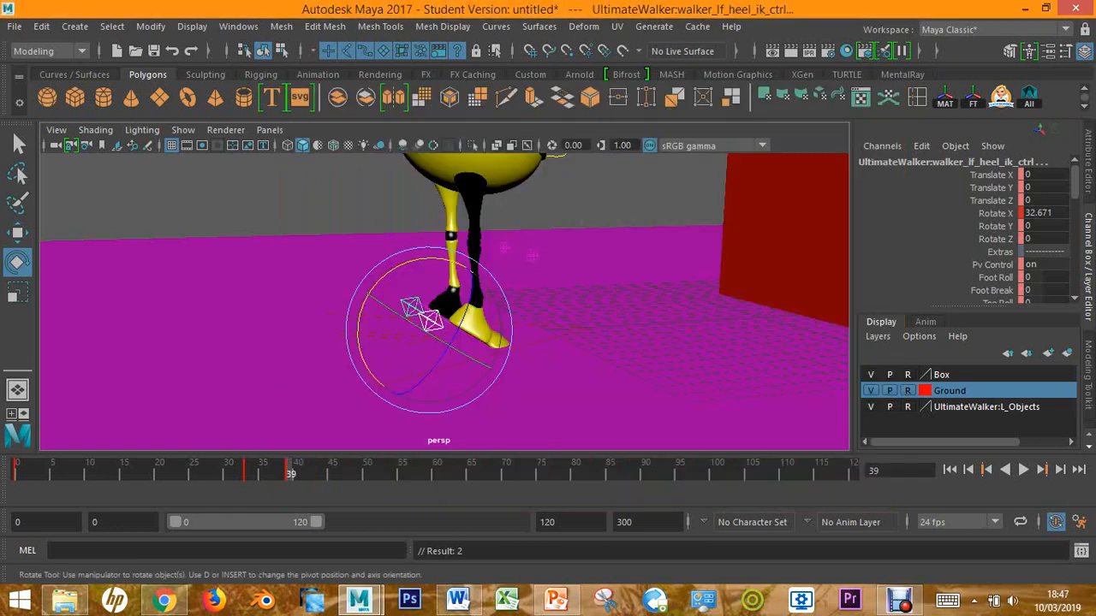
pyautogui.keyDown('alt'); pyautogui.moveTo(513, 385); pyautogui.dragTo(560, 304); pyautogui.keyUp('alt')
pyautogui.click(573, 338)
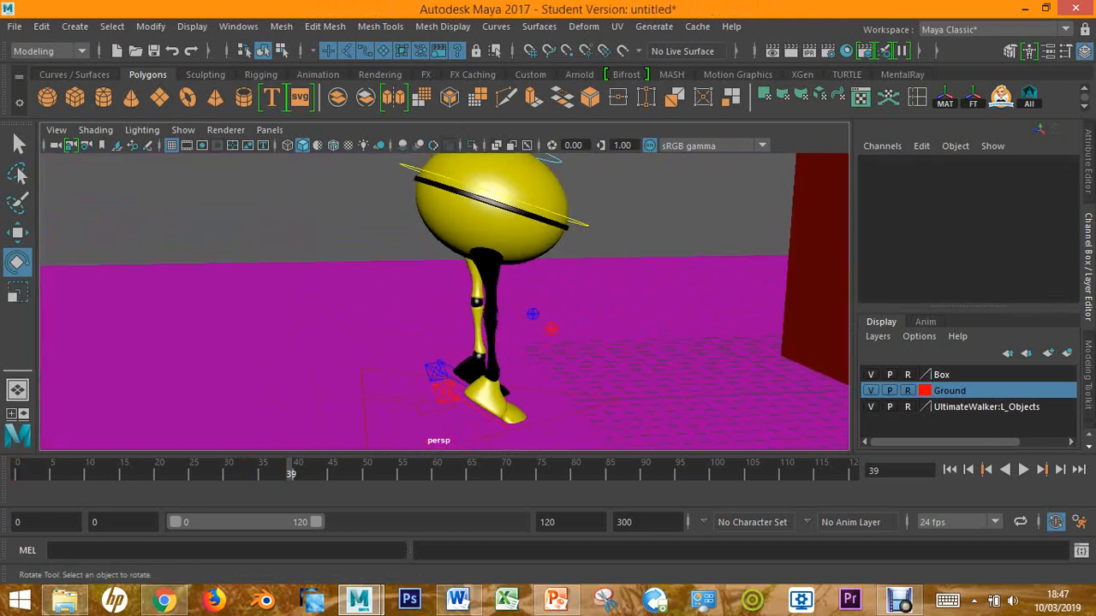
# Move the main body control forward toward the box at frame 39, and clear the selection.
pyautogui.click(482, 198)
pyautogui.keyDown('alt'); pyautogui.moveTo(482, 198); pyautogui.dragTo(428, 202); pyautogui.keyUp('alt')
pyautogui.press('w')
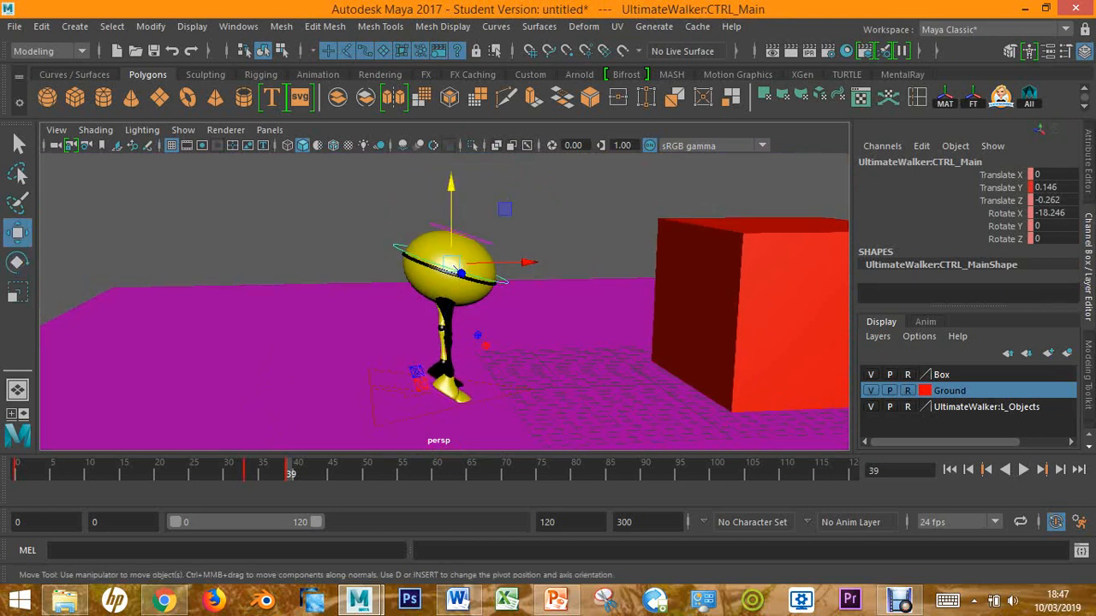
pyautogui.moveTo(529, 262)
pyautogui.mouseDown()
pyautogui.moveTo(561, 261)
pyautogui.moveTo(530, 261)
pyautogui.mouseUp()
pyautogui.click(531, 214)
# Raise the walker's top control to a Translate Y of 0.25 to stretch the body for the Take Off pose.
pyautogui.keyDown('alt'); pyautogui.moveTo(531, 214); pyautogui.dragTo(564, 214, button='right'); pyautogui.keyUp('alt')
pyautogui.keyDown('alt'); pyautogui.moveTo(565, 214); pyautogui.dragTo(535, 178); pyautogui.keyUp('alt')
pyautogui.click(411, 296)
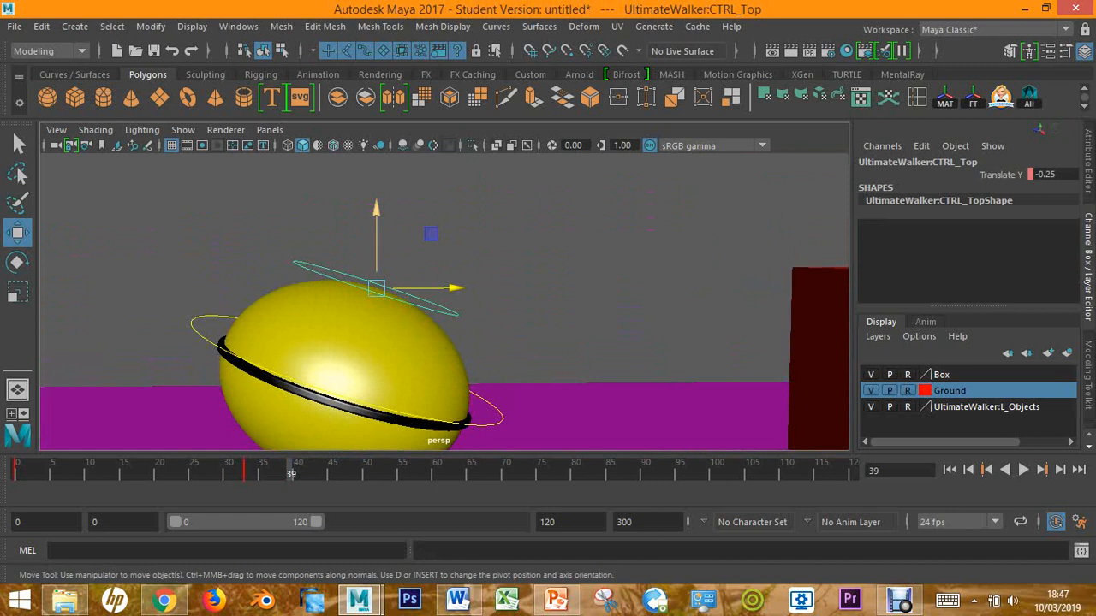
pyautogui.moveTo(376, 240); pyautogui.dragTo(393, 185)
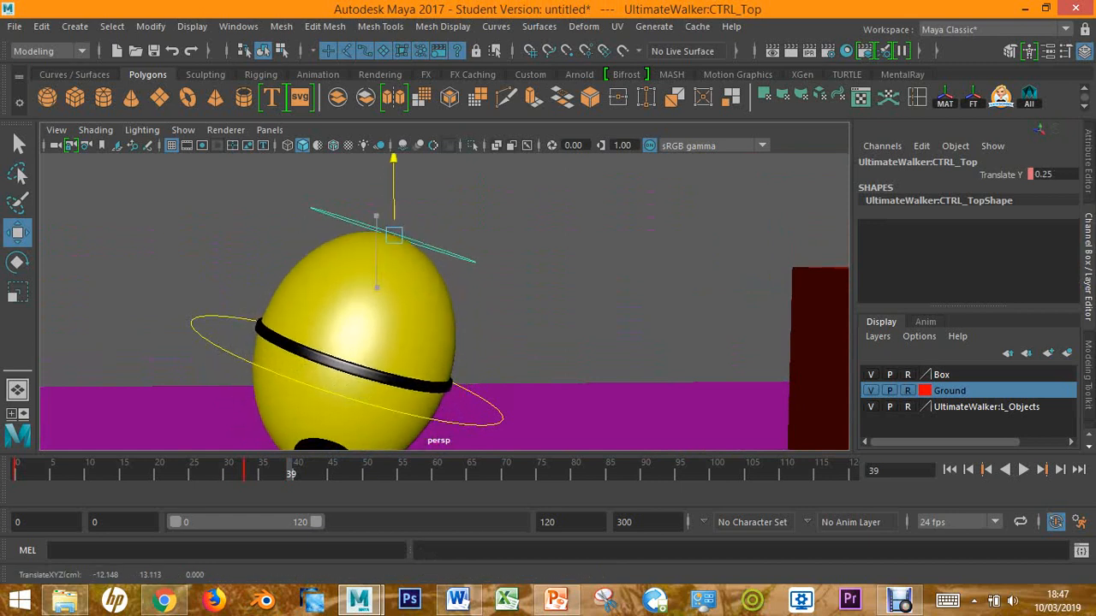
# Play back the animation through the frame 39 take-off to review it.
pyautogui.keyDown('alt'); pyautogui.moveTo(479, 299); pyautogui.dragTo(364, 287, button='right'); pyautogui.keyUp('alt')
pyautogui.hotkey('alt', 'v')
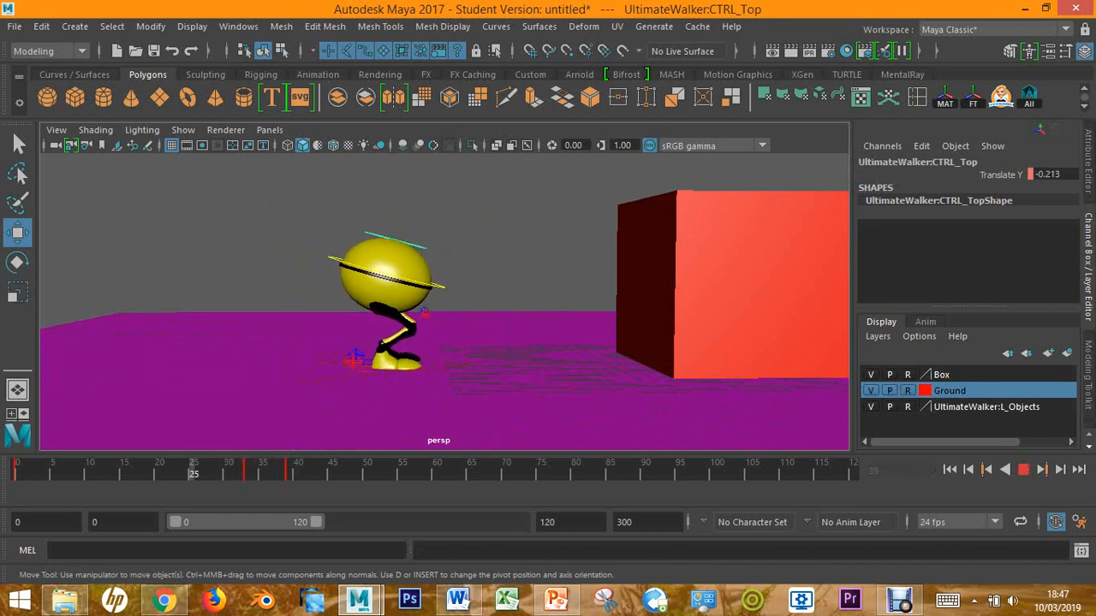
pyautogui.hotkey('alt', 'v')
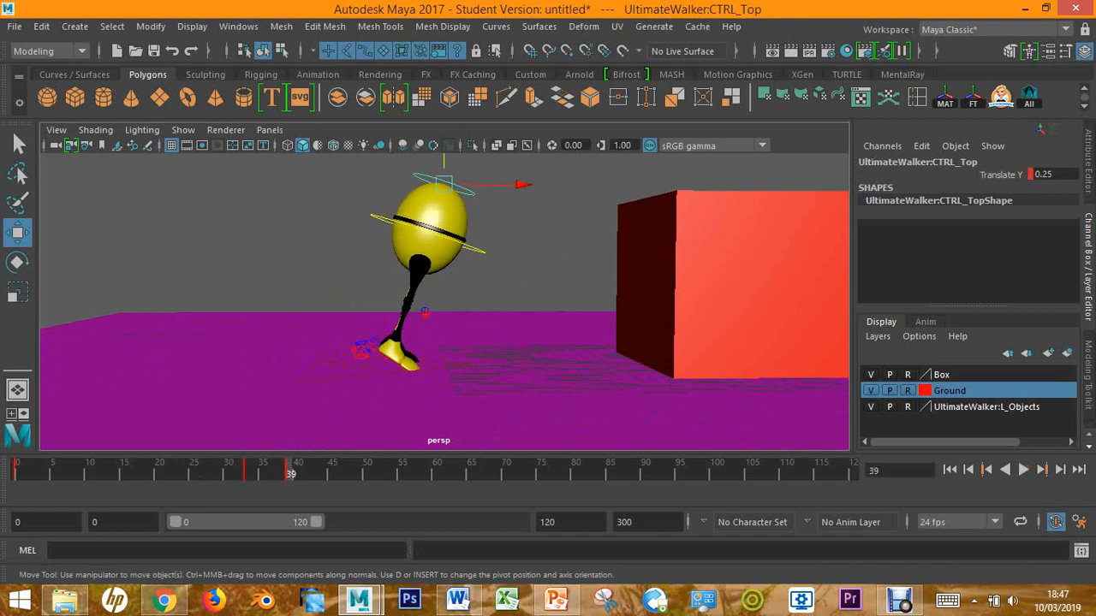
# Set Toe Roll to -30 on both heel controls at frame 39 so the toes lie flat on the ground.
pyautogui.scroll(10, 444, 300)
pyautogui.keyDown('alt'); pyautogui.moveTo(445, 299); pyautogui.dragTo(458, 282); pyautogui.keyUp('alt')
pyautogui.click(205, 325)
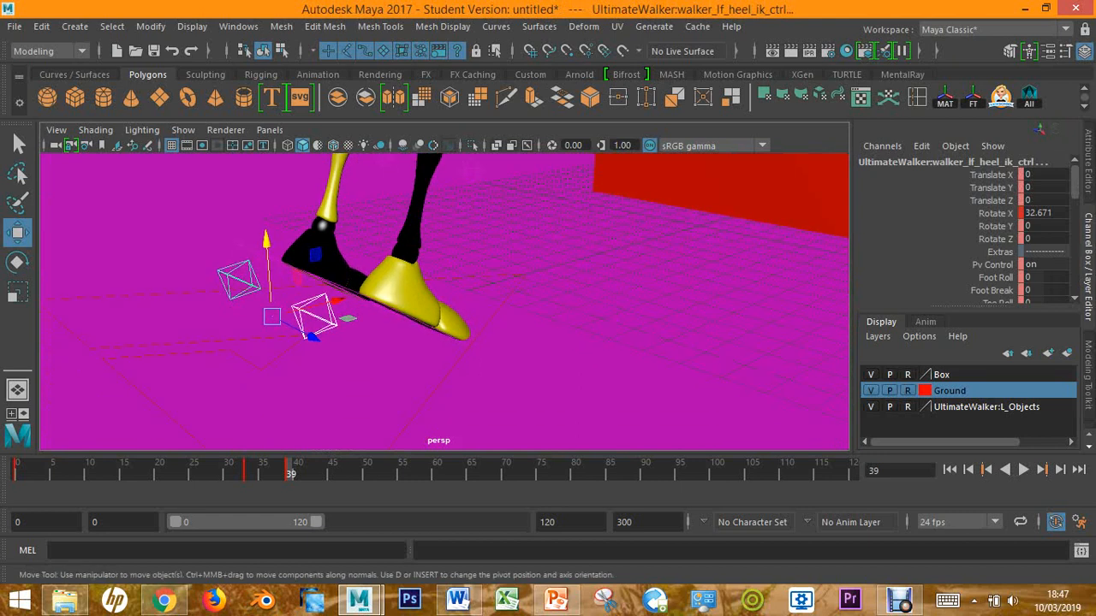
pyautogui.scroll(-3, 967, 227)
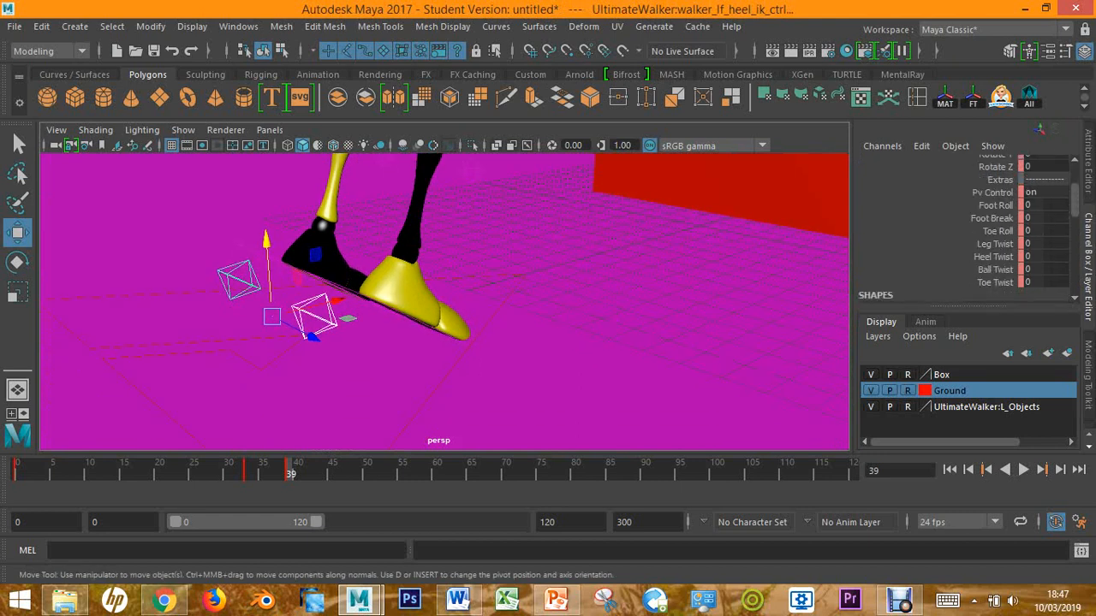
pyautogui.click(998, 230)
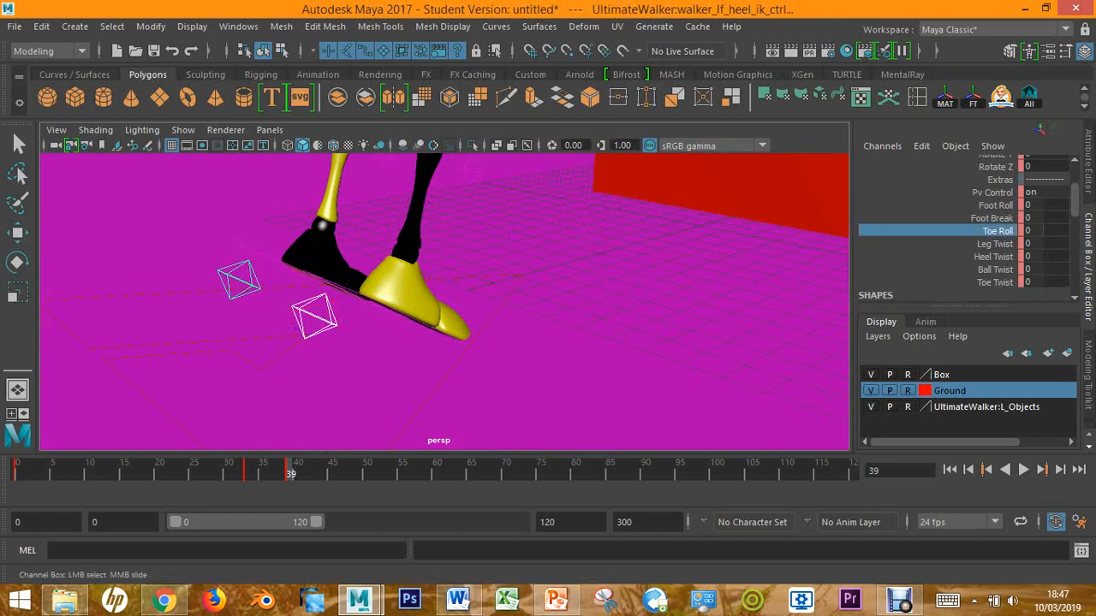
pyautogui.doubleClick(1031, 231)
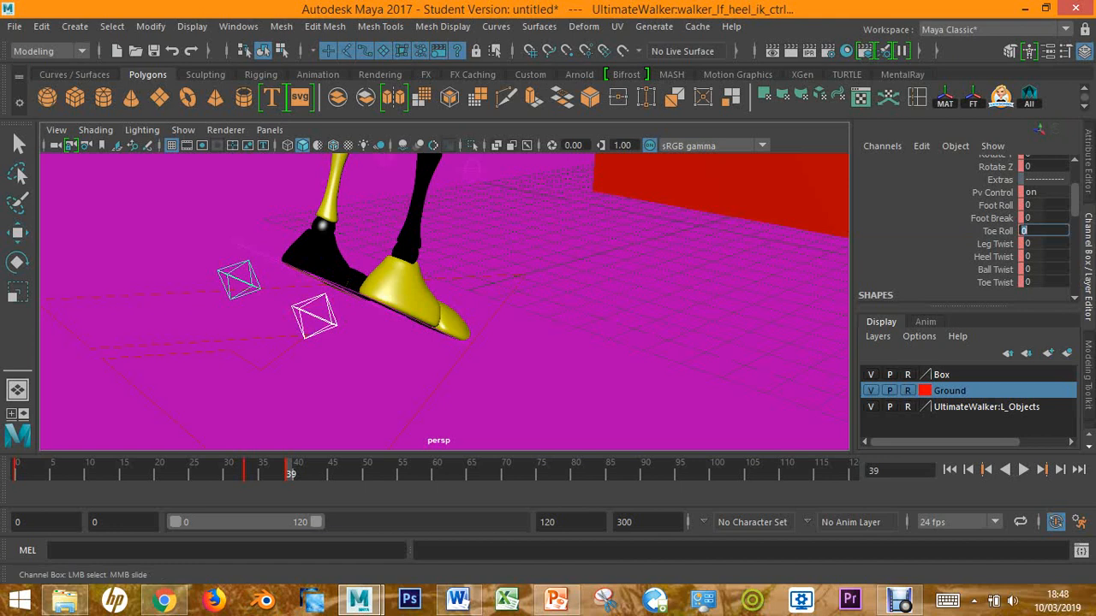
pyautogui.press('Return')
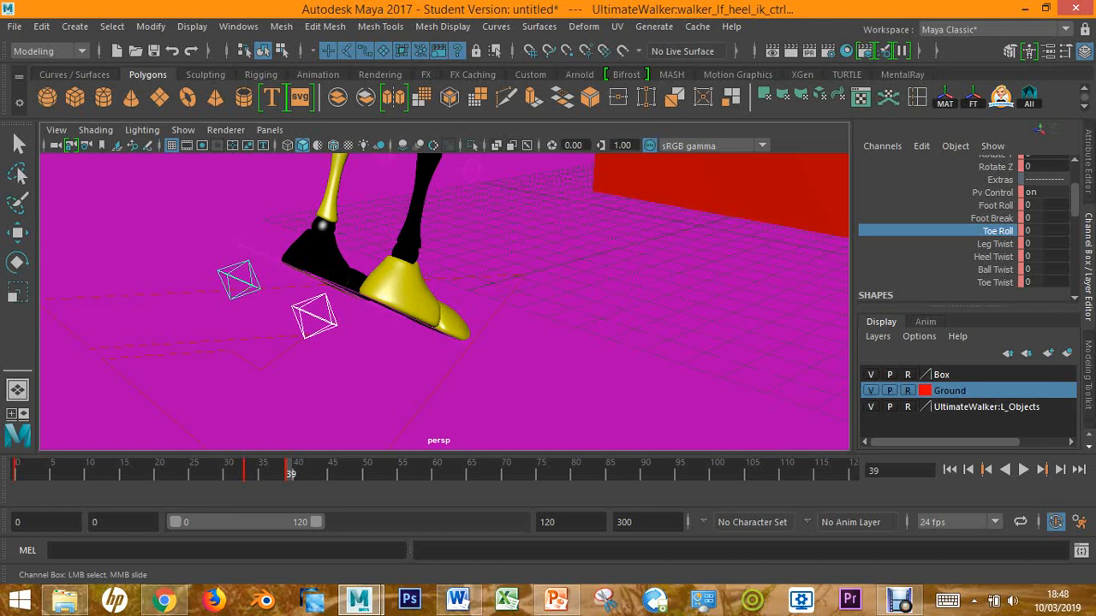
pyautogui.moveTo(513, 360); pyautogui.dragTo(548, 360, button='middle')
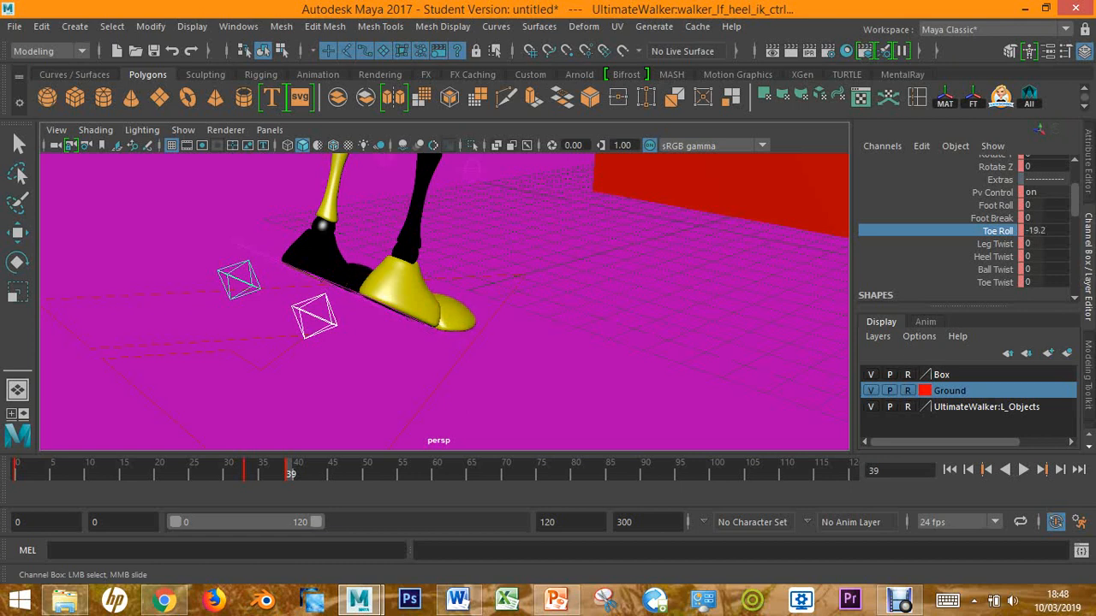
pyautogui.keyDown('alt'); pyautogui.moveTo(547, 342); pyautogui.dragTo(462, 257); pyautogui.keyUp('alt')
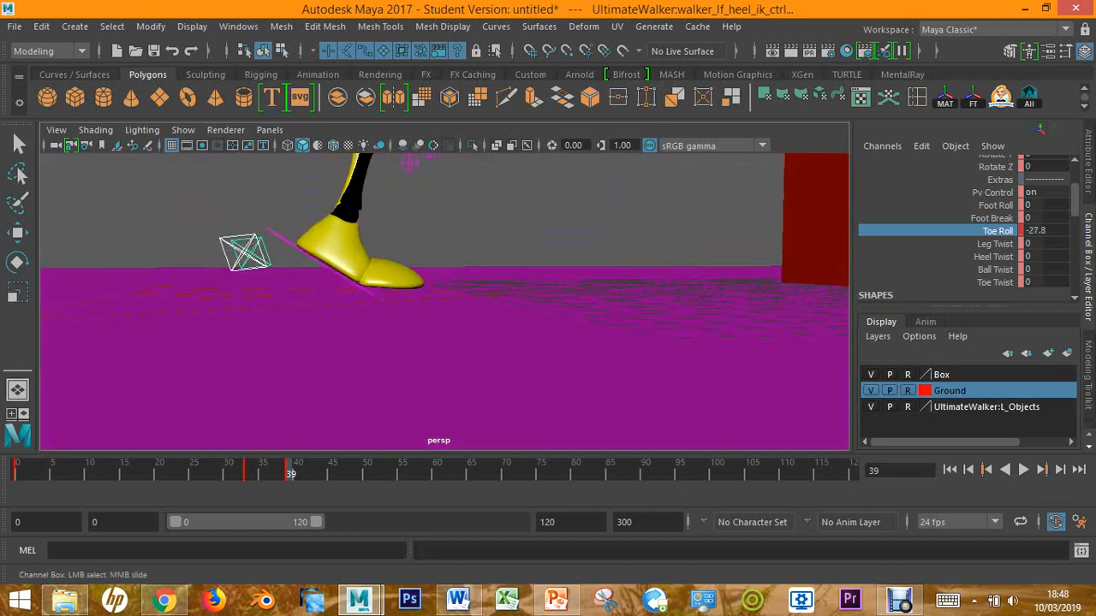
pyautogui.moveTo(462, 300); pyautogui.dragTo(424, 299, button='middle')
pyautogui.click(1043, 231)
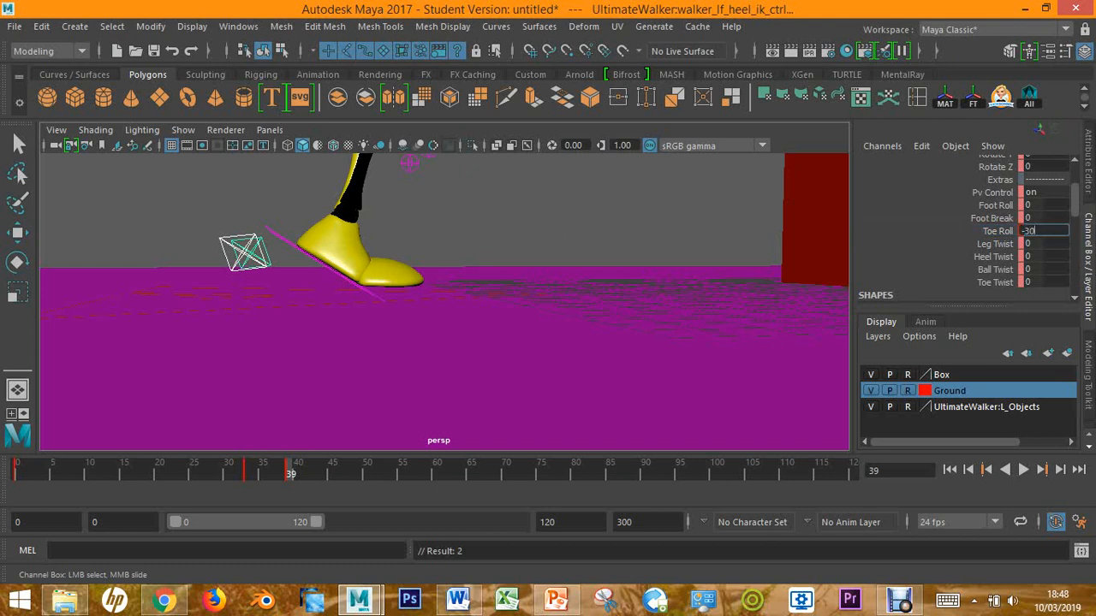
pyautogui.press('Return')
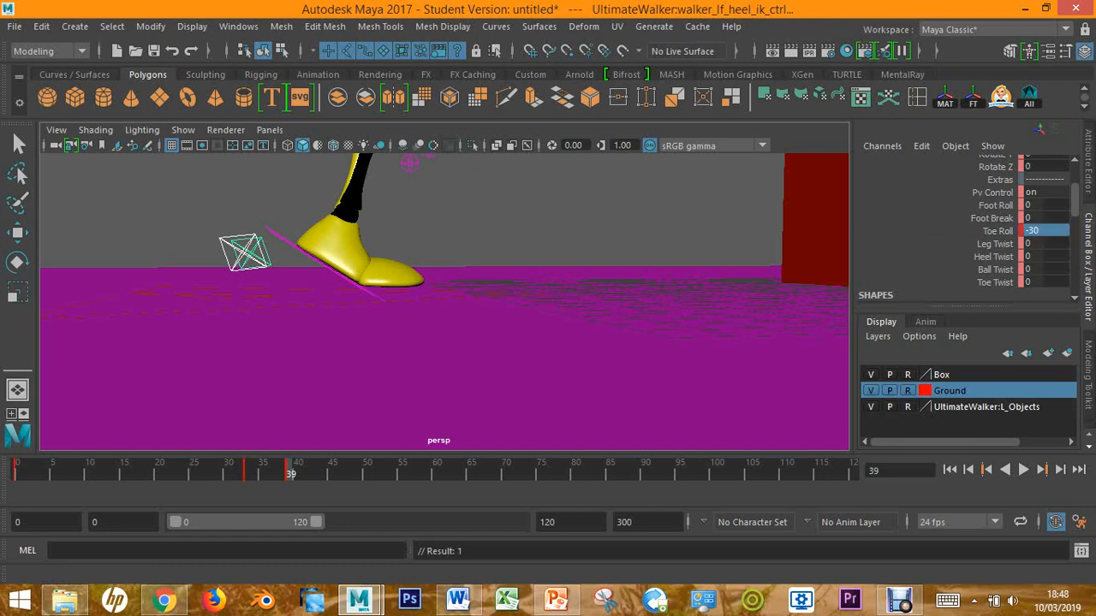
# Lower the walker's main body control to a Translate Y of 0.039 at frame 39.
pyautogui.moveTo(566, 208)
pyautogui.keyDown('alt'); pyautogui.mouseDown()
pyautogui.moveTo(565, 184)
pyautogui.moveTo(566, 213)
pyautogui.mouseUp(); pyautogui.keyUp('alt')
pyautogui.keyDown('alt'); pyautogui.moveTo(566, 214); pyautogui.dragTo(591, 466, button='middle'); pyautogui.keyUp('alt')
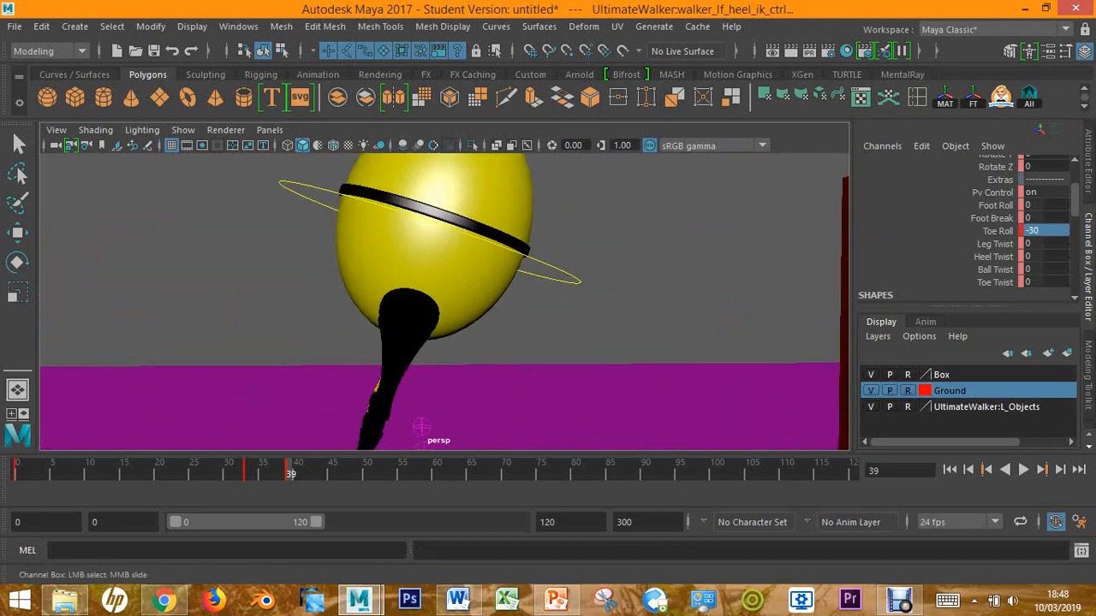
pyautogui.press('w')
pyautogui.scroll(-4, 444, 301)
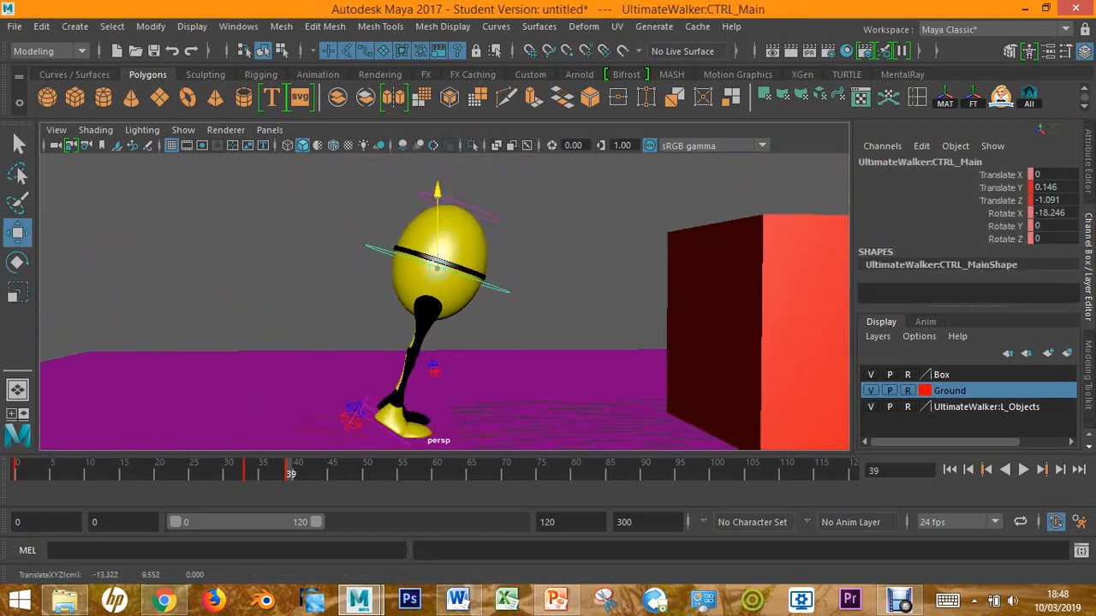
pyautogui.moveTo(436, 267); pyautogui.dragTo(291, 176)
pyautogui.scroll(5, 382, 274)
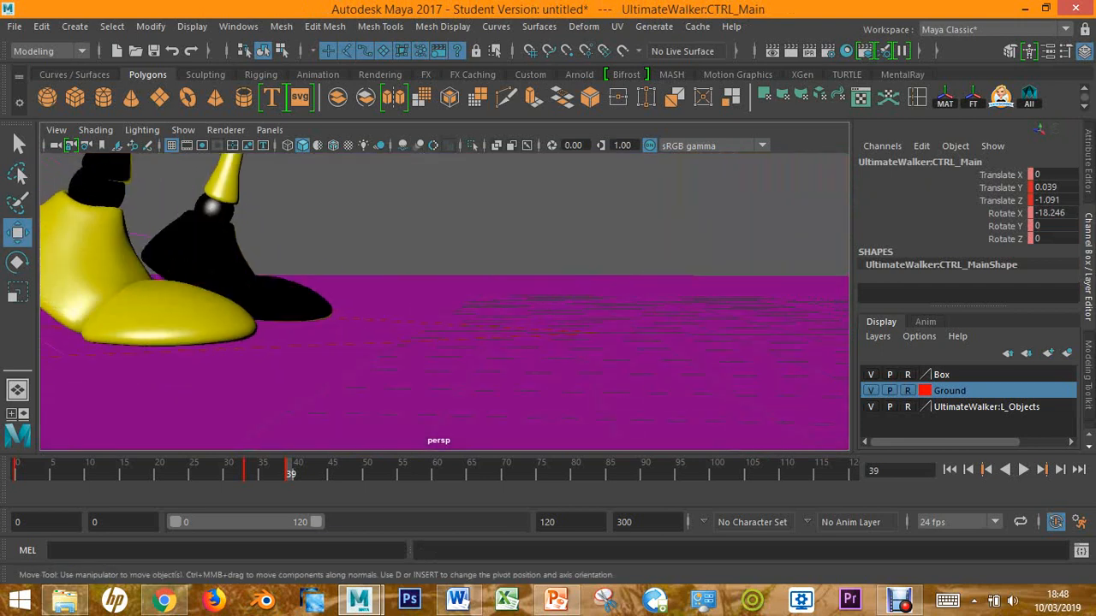
pyautogui.scroll(-5, 444, 301)
pyautogui.scroll(-5, 445, 301)
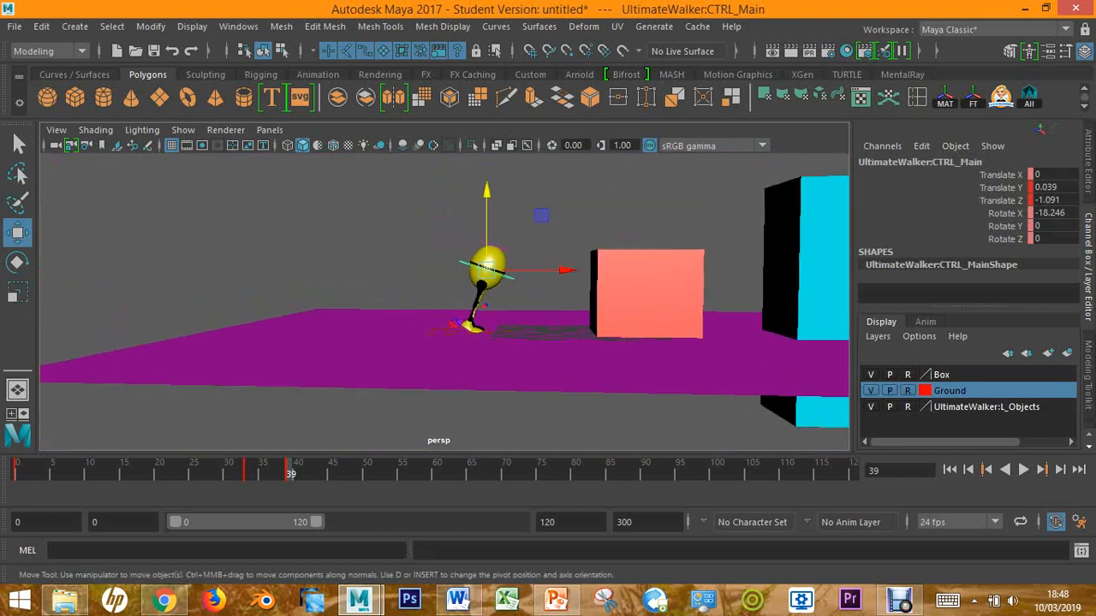
# Play back the animation through frame 39 to review the adjusted take-off pose and flattened toes.
pyautogui.hotkey('alt', 'v')
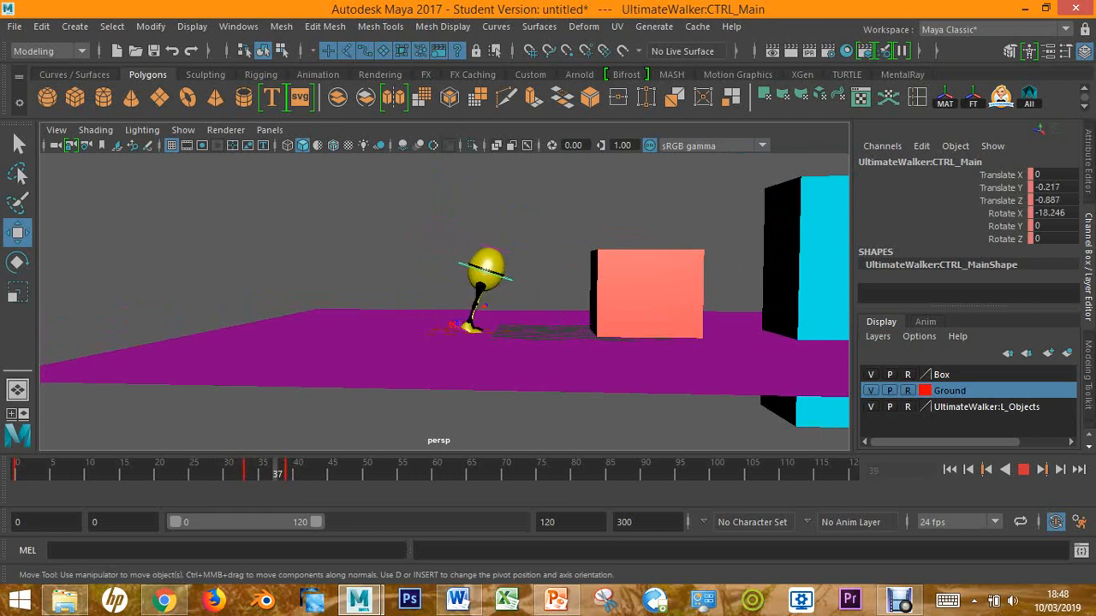
pyautogui.hotkey('alt', 'v')
pyautogui.scroll(5, 444, 301)
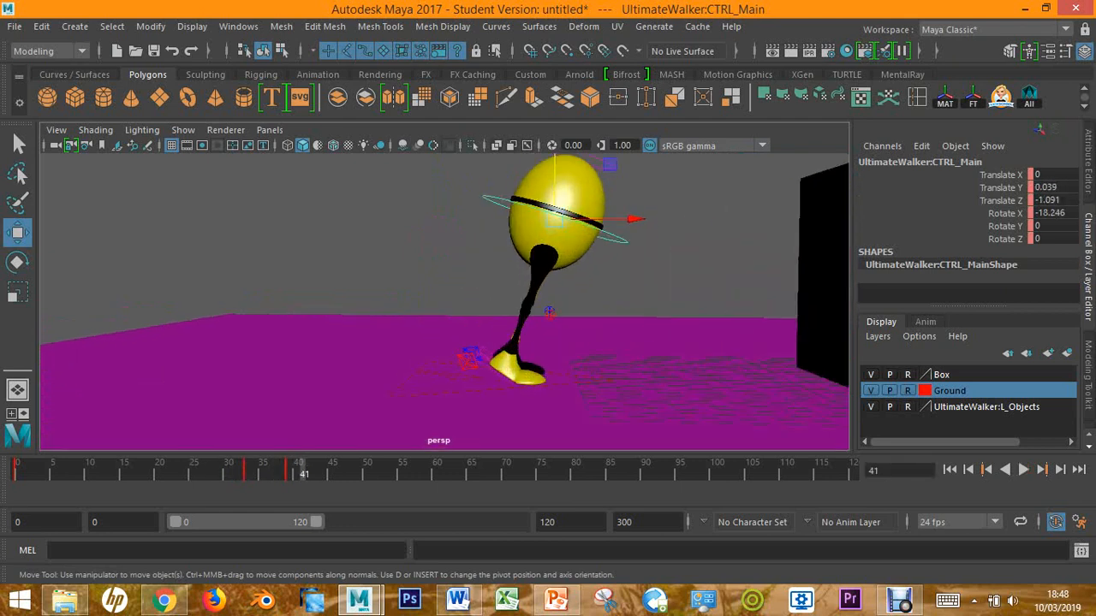
pyautogui.keyDown('alt'); pyautogui.moveTo(444, 301); pyautogui.dragTo(480, 291); pyautogui.keyUp('alt')
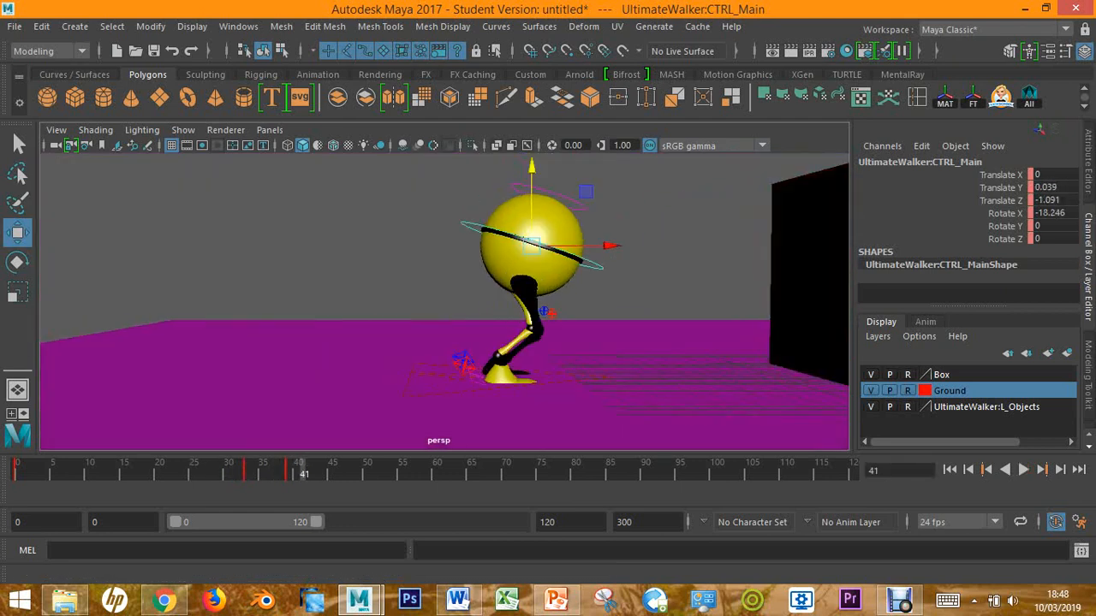
# Return to frame 39, select all of the walker's controls and key the complete Take Off pose.
pyautogui.hotkey('alt', ',')
pyautogui.keyDown('alt'); pyautogui.moveTo(480, 291); pyautogui.dragTo(514, 291); pyautogui.keyUp('alt')
pyautogui.moveTo(385, 236); pyautogui.dragTo(548, 343)
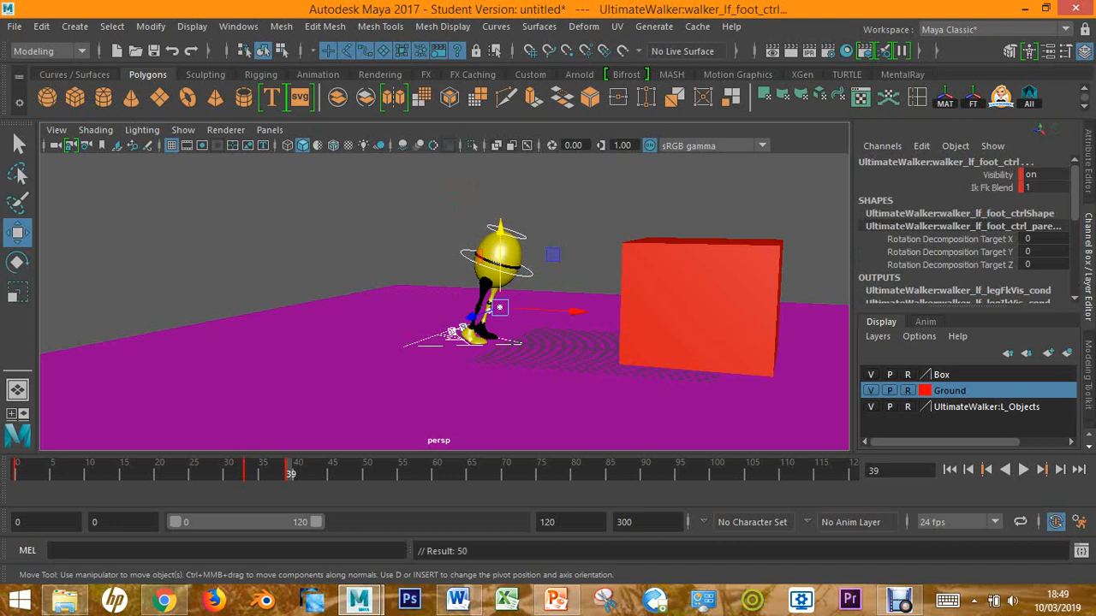
pyautogui.moveTo(438, 300)
pyautogui.keyDown('alt'); pyautogui.mouseDown()
pyautogui.moveTo(377, 287)
pyautogui.moveTo(445, 299)
pyautogui.mouseUp(); pyautogui.keyUp('alt')
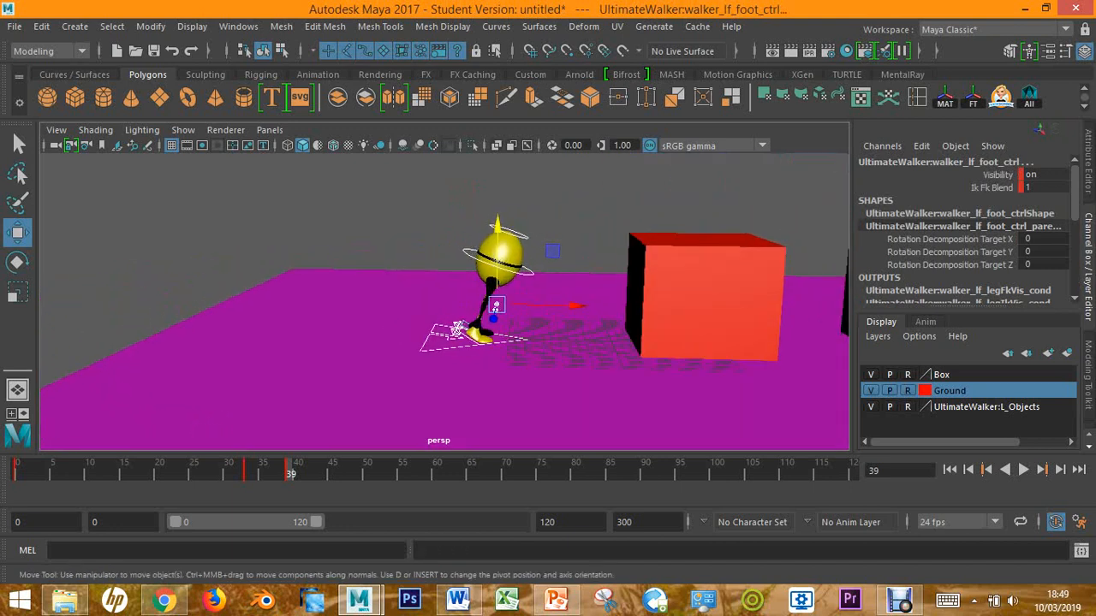
# Switch to the Key Pose document in Word, highlight the Hang Time row at frame 42, and return to Maya.
pyautogui.click(470, 594)
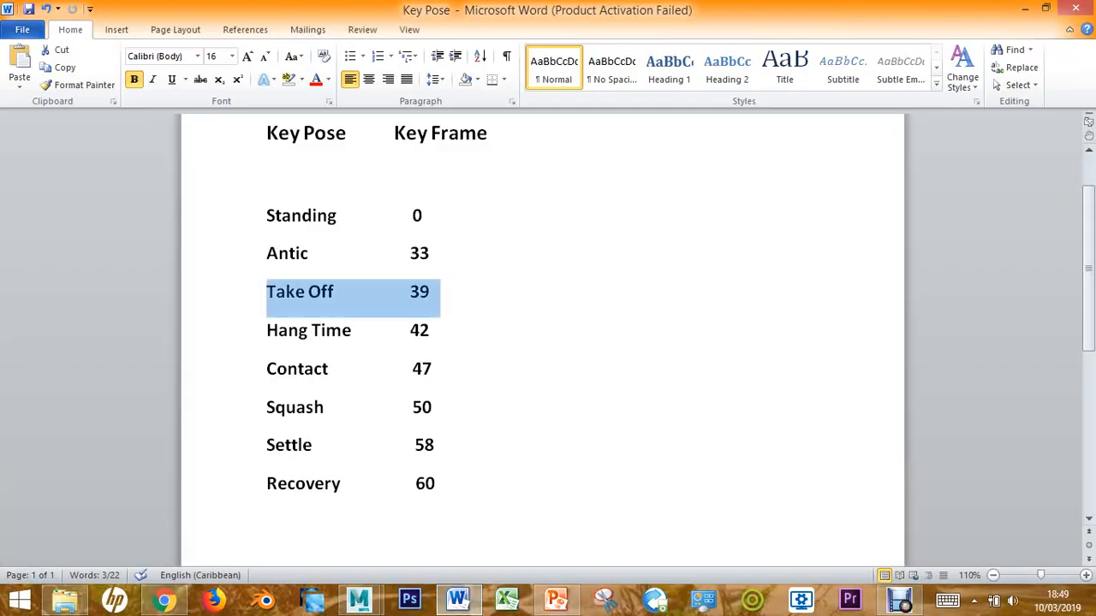
pyautogui.moveTo(430, 330); pyautogui.dragTo(257, 331)
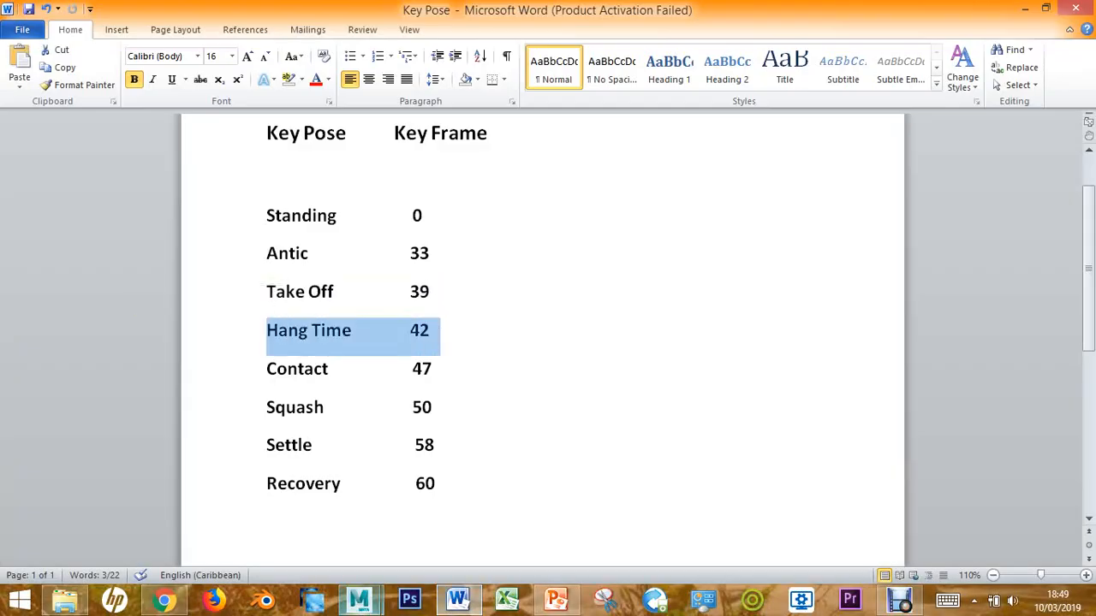
pyautogui.click(358, 599)
pyautogui.click(485, 514)
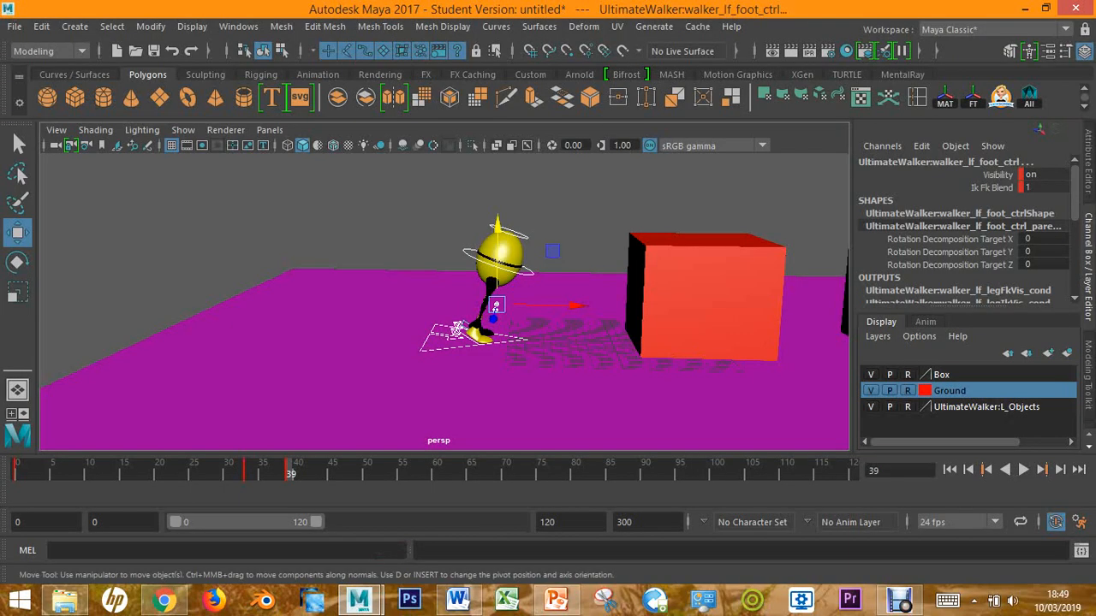
# Set the current time to frame 42 and clear the control selection.
pyautogui.hotkey('alt', 'v')
pyautogui.hotkey('alt', 'v')
pyautogui.click(495, 307)
pyautogui.scroll(2, 494, 306)
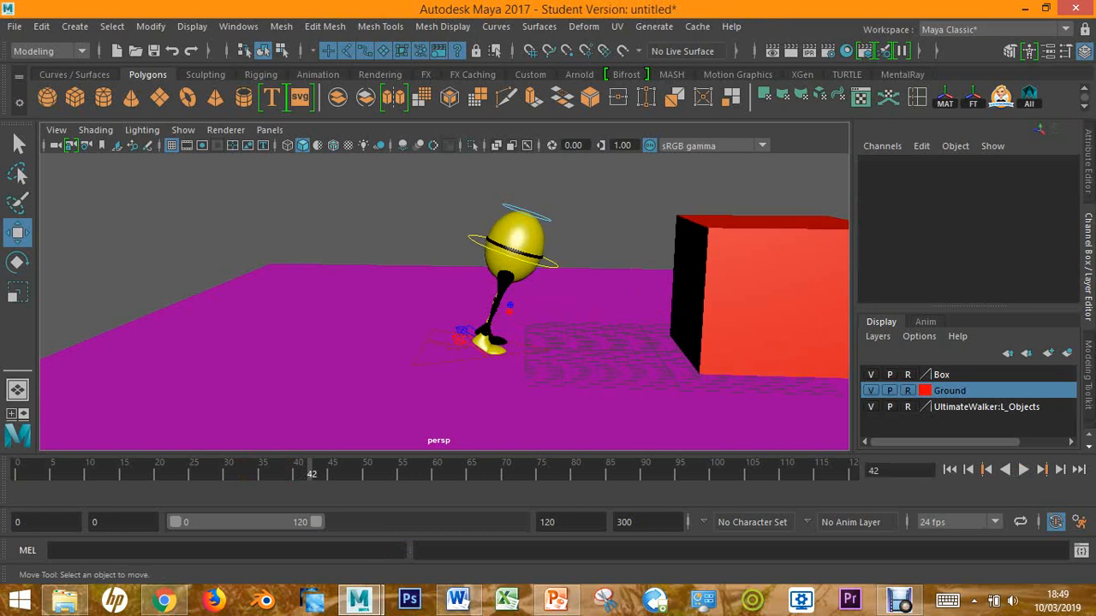
# Raise the main body control to a Translate Y of 2.495 at frame 42 to lift the walker off the ground.
pyautogui.scroll(3, 495, 307)
pyautogui.keyDown('alt'); pyautogui.moveTo(494, 307); pyautogui.dragTo(412, 354, button='middle'); pyautogui.keyUp('alt')
pyautogui.click(495, 299)
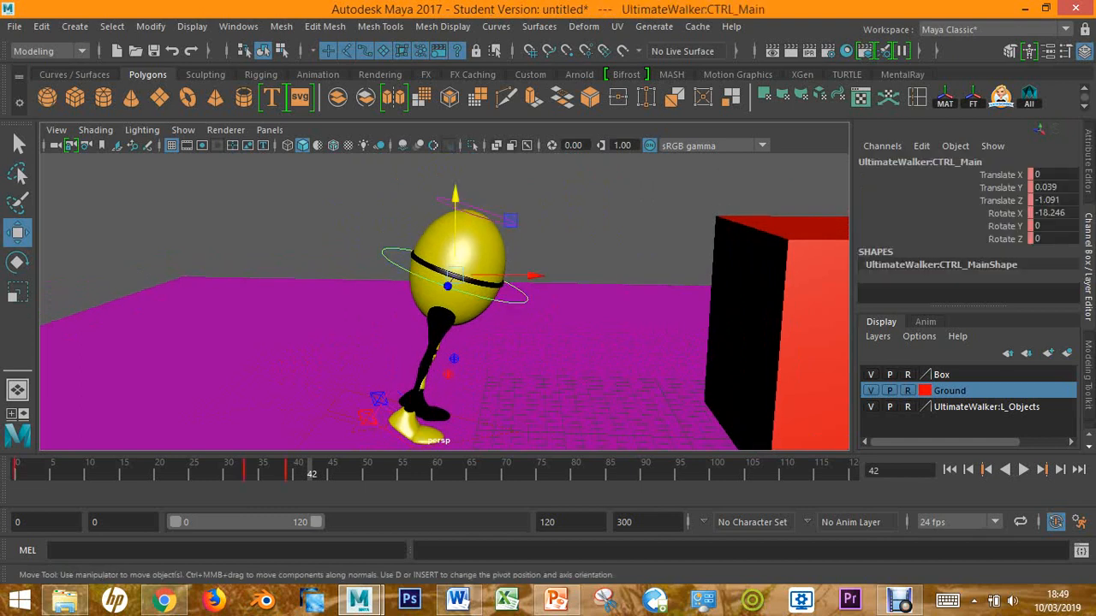
pyautogui.moveTo(454, 193); pyautogui.dragTo(454, 96)
pyautogui.keyDown('alt'); pyautogui.moveTo(455, 96); pyautogui.dragTo(455, 206, button='middle'); pyautogui.keyUp('alt')
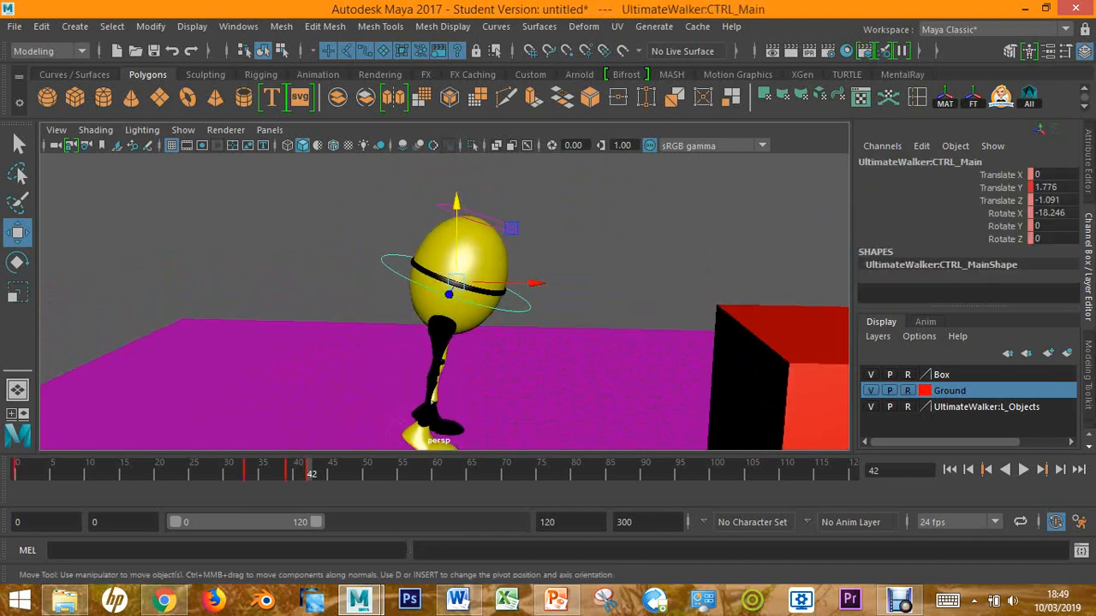
pyautogui.moveTo(454, 205)
pyautogui.mouseDown()
pyautogui.moveTo(447, 169)
pyautogui.moveTo(462, 161)
pyautogui.moveTo(462, 214)
pyautogui.mouseUp()
pyautogui.keyDown('alt'); pyautogui.moveTo(462, 359); pyautogui.dragTo(462, 178, button='middle'); pyautogui.keyUp('alt')
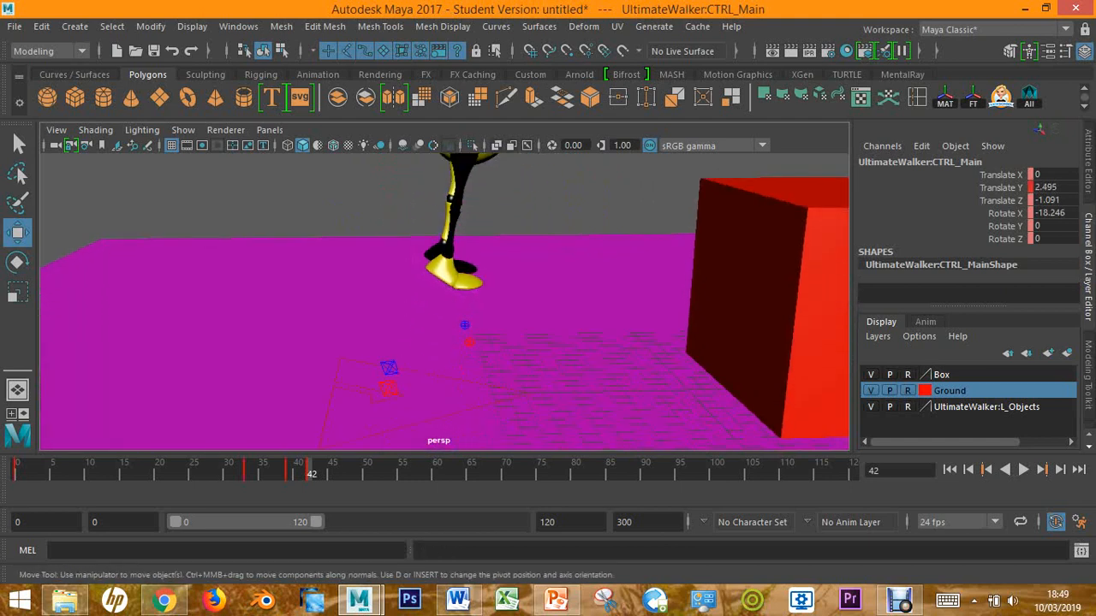
pyautogui.keyDown('alt'); pyautogui.moveTo(462, 257); pyautogui.dragTo(469, 305); pyautogui.keyUp('alt')
pyautogui.keyDown('alt'); pyautogui.moveTo(462, 171); pyautogui.dragTo(467, 428, button='middle'); pyautogui.keyUp('alt')
pyautogui.scroll(-3, 463, 299)
pyautogui.keyDown('alt'); pyautogui.moveTo(463, 360); pyautogui.dragTo(416, 291, button='middle'); pyautogui.keyUp('alt')
pyautogui.keyDown('alt'); pyautogui.moveTo(445, 291); pyautogui.dragTo(360, 283); pyautogui.keyUp('alt')
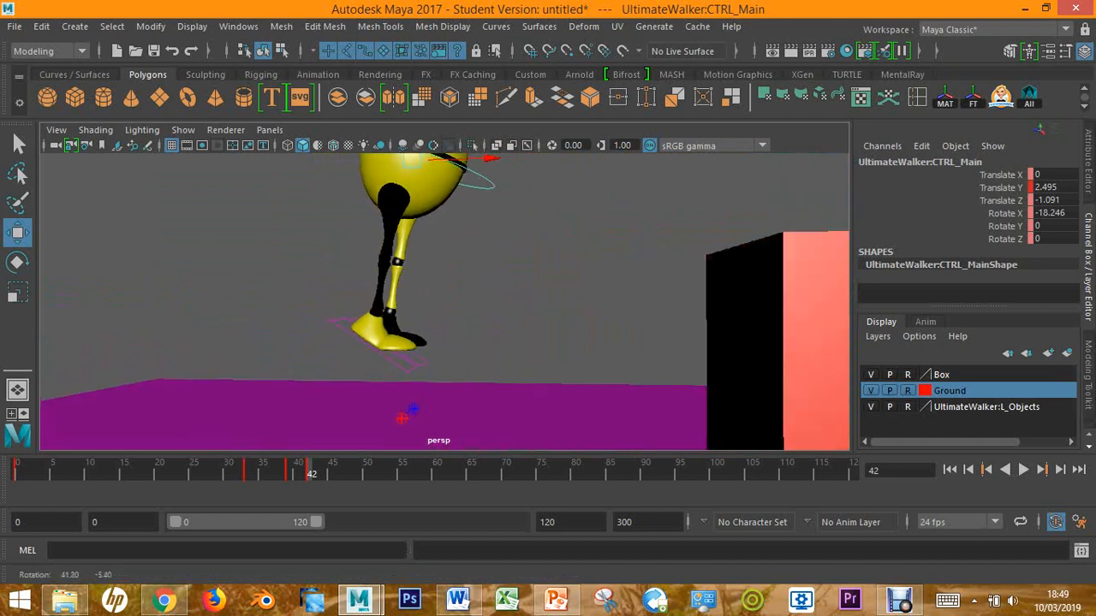
pyautogui.scroll(-3, 428, 299)
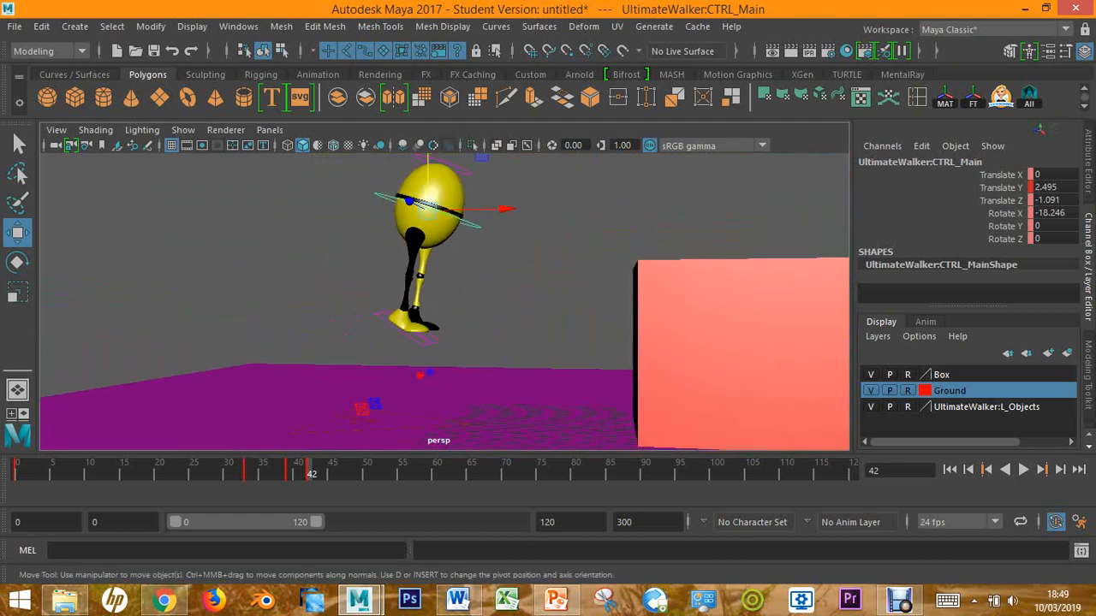
# Try raising the right heel control to a Translate Y of 1.113 beneath the lifted body.
pyautogui.click(362, 409)
pyautogui.moveTo(371, 346)
pyautogui.mouseDown()
pyautogui.moveTo(371, 264)
pyautogui.moveTo(371, 366)
pyautogui.mouseUp()
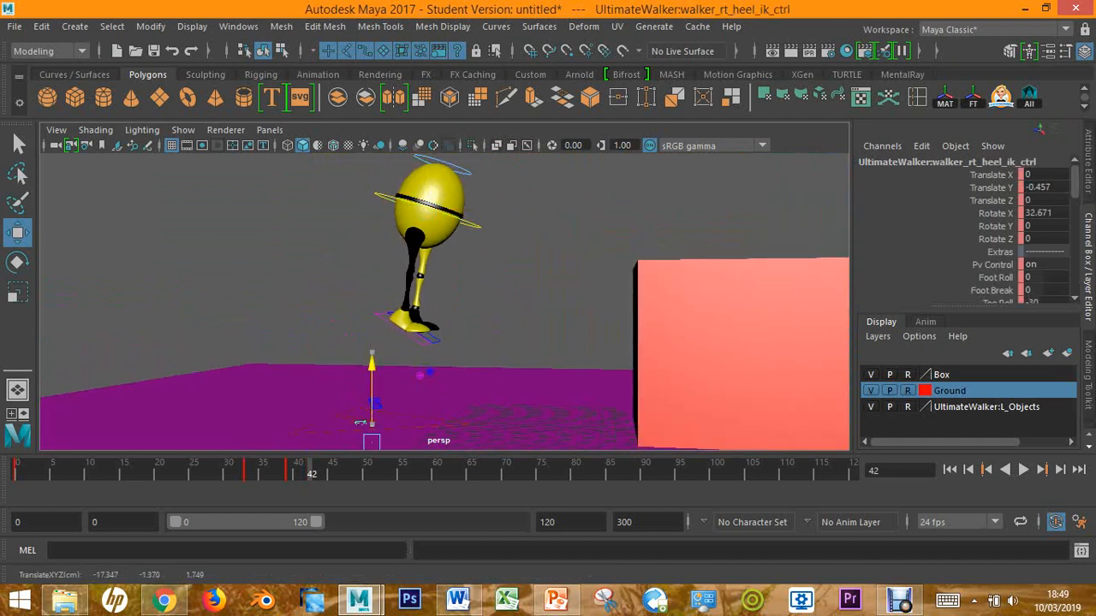
pyautogui.moveTo(361, 422); pyautogui.dragTo(361, 370)
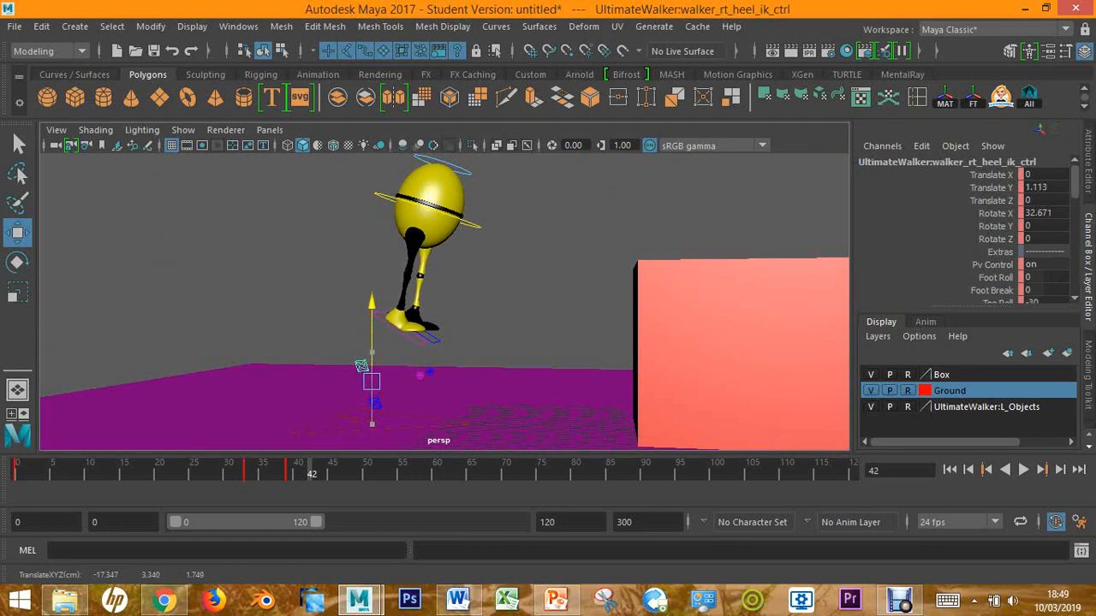
# Undo the right heel moves and the raising of the main body control at frame 42.
pyautogui.hotkey('ctrl', 'z')
pyautogui.hotkey('ctrl', 'z')
pyautogui.hotkey('ctrl', 'z')
pyautogui.hotkey('ctrl', 'z')
pyautogui.hotkey('ctrl', 'z')
pyautogui.hotkey('ctrl', 'z')
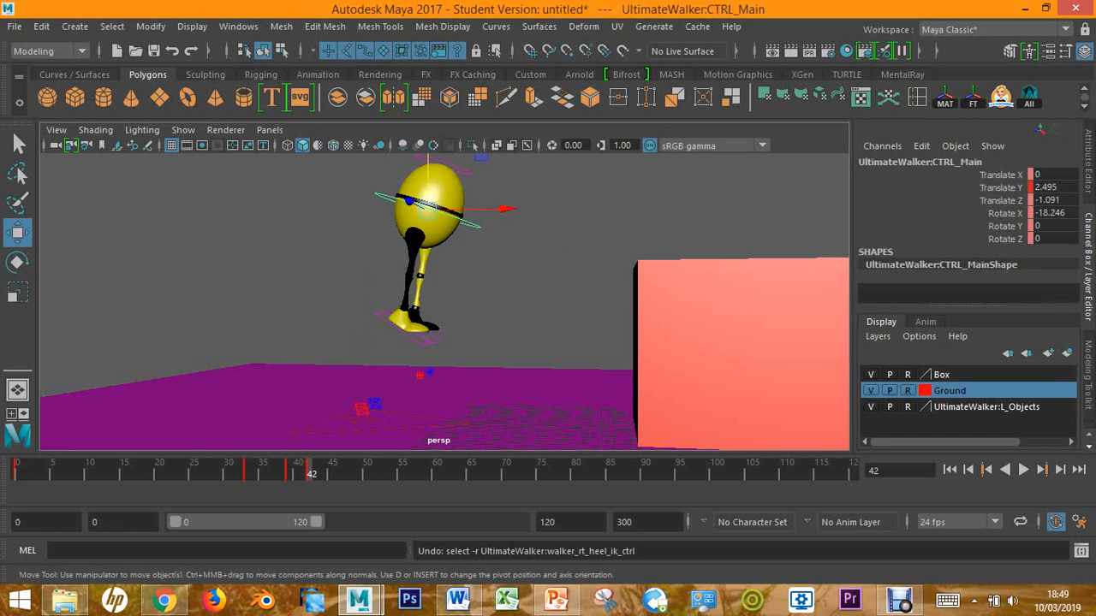
pyautogui.hotkey('ctrl', 'z')
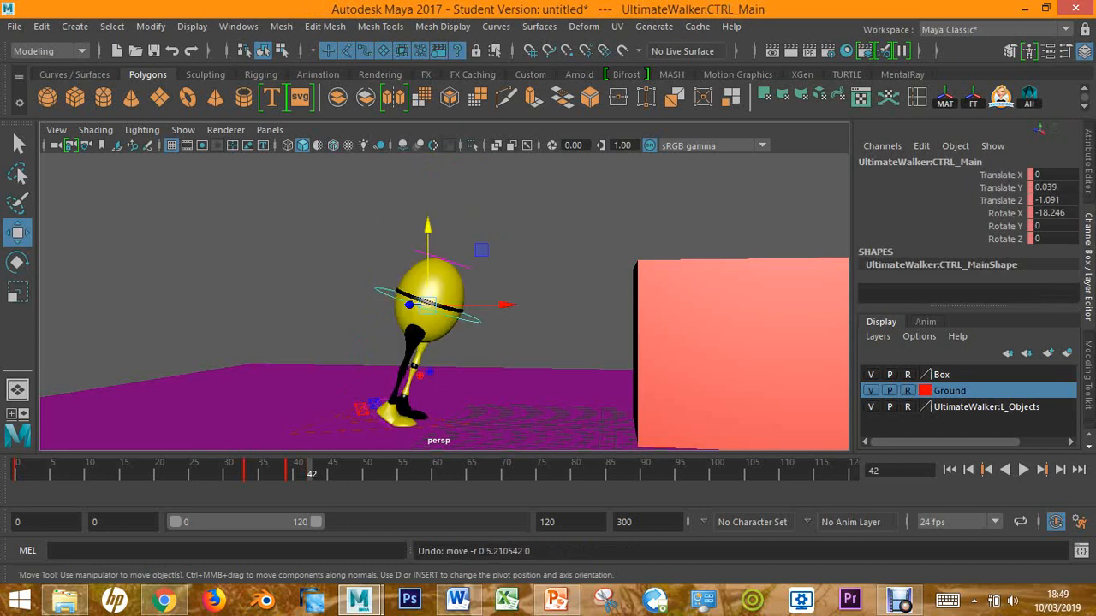
# Switch to the PowerPoint presentation and show slide 9 full screen to examine the airborne jump poses.
pyautogui.keyDown('alt'); pyautogui.moveTo(513, 300); pyautogui.dragTo(599, 300); pyautogui.keyUp('alt')
pyautogui.keyDown('alt'); pyautogui.moveTo(548, 299); pyautogui.dragTo(547, 218, button='middle'); pyautogui.keyUp('alt')
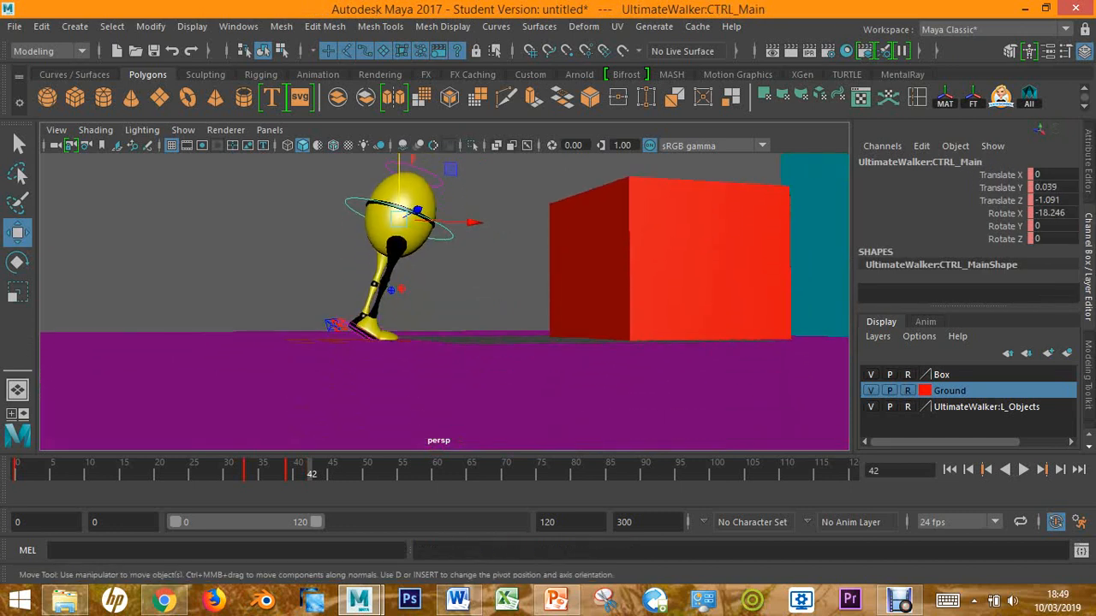
pyautogui.click(556, 599)
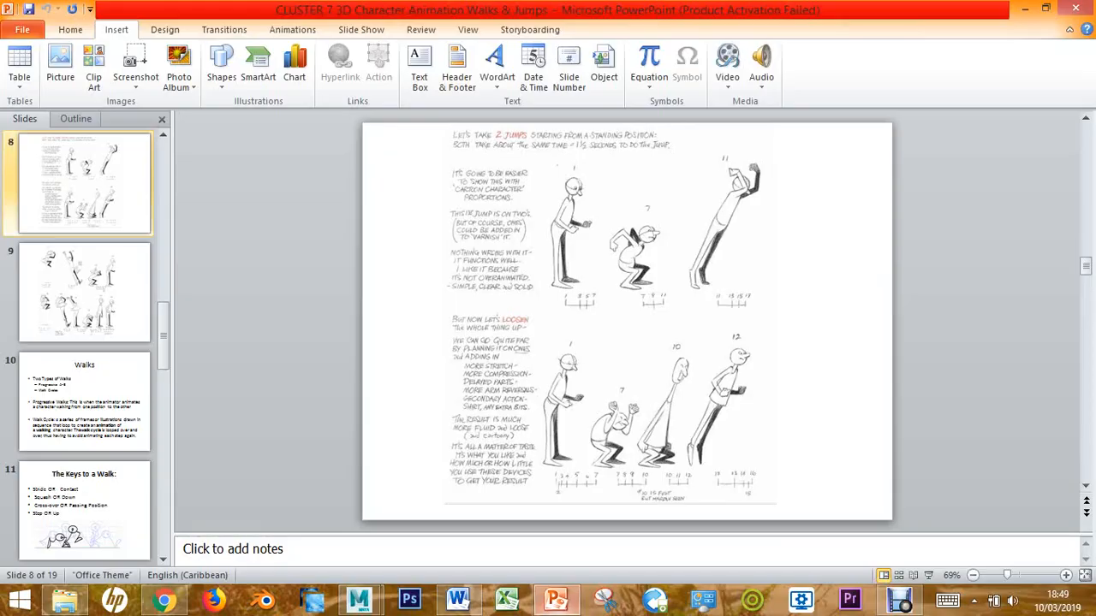
pyautogui.press('Down')
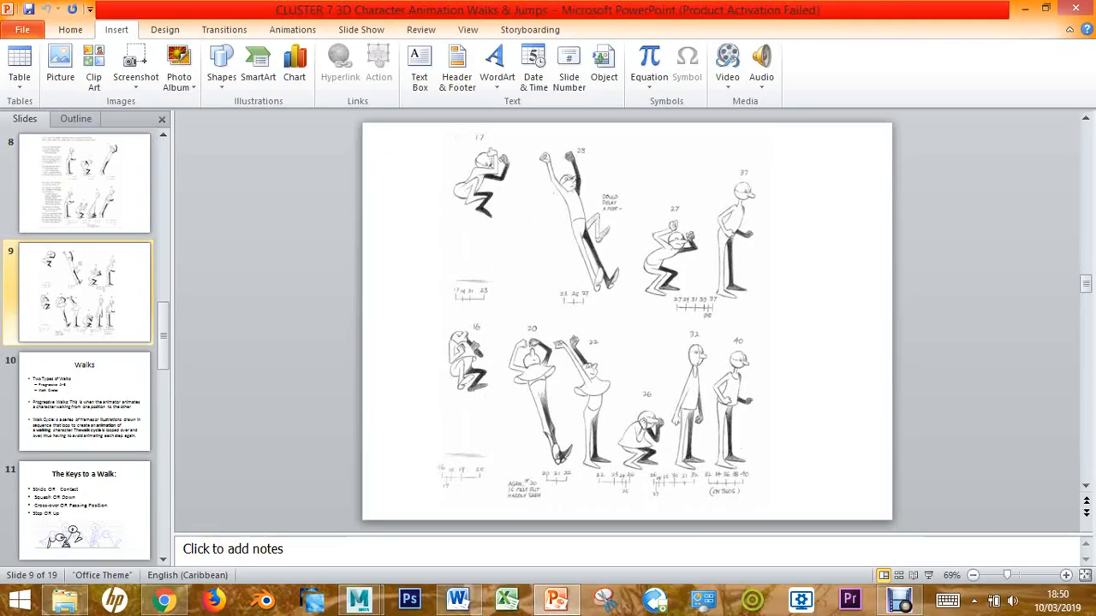
pyautogui.click(927, 575)
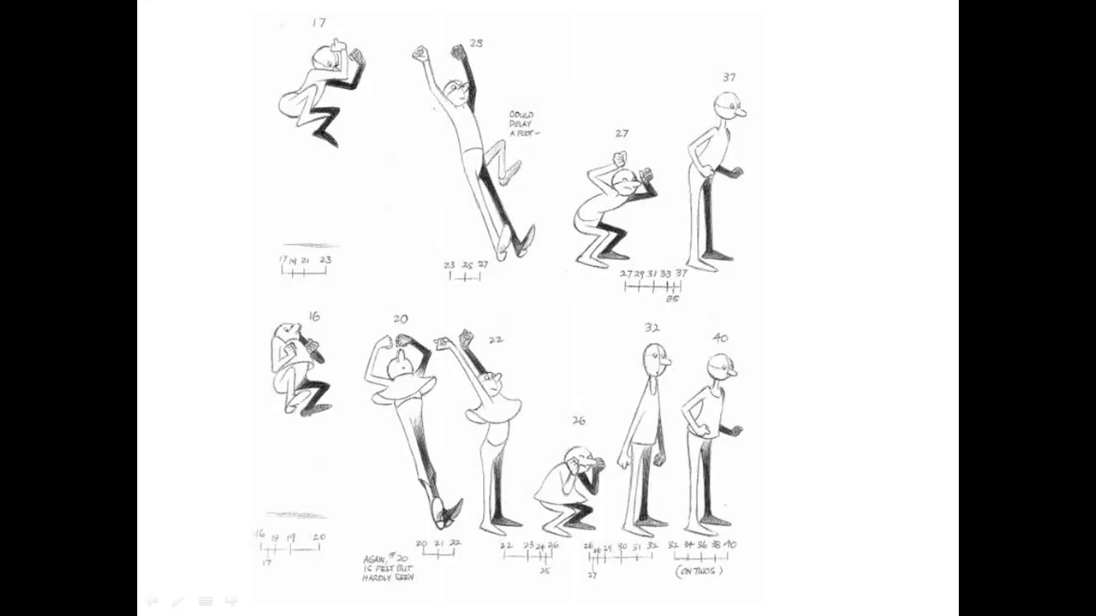
# Review the airborne jump poses on slide 9 full screen once more and switch back to Maya.
pyautogui.press('Escape')
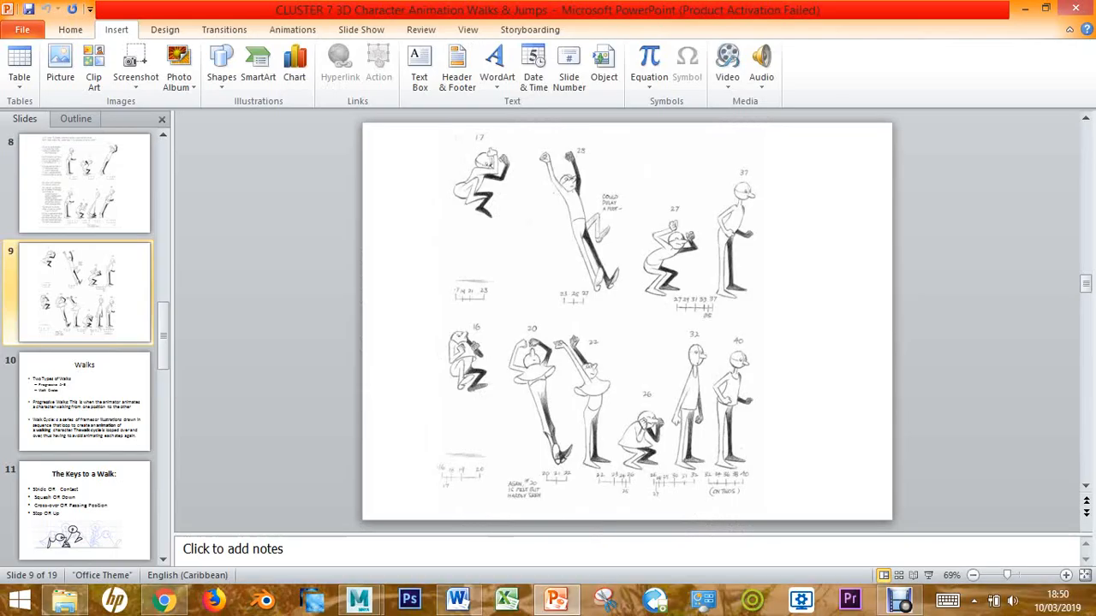
pyautogui.hotkey('shift', 'F5')
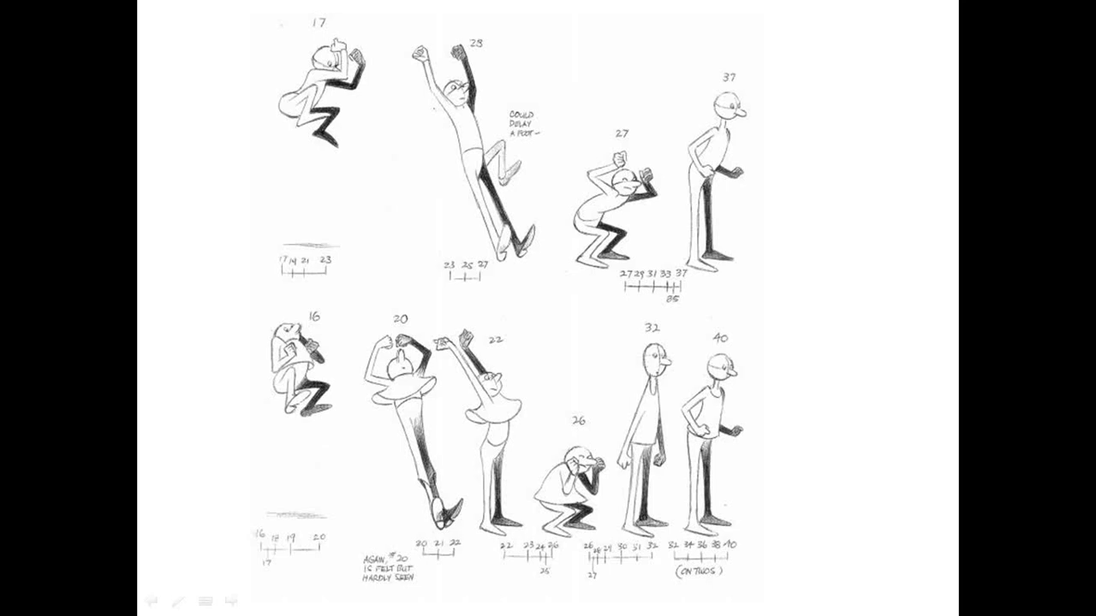
pyautogui.press('Escape')
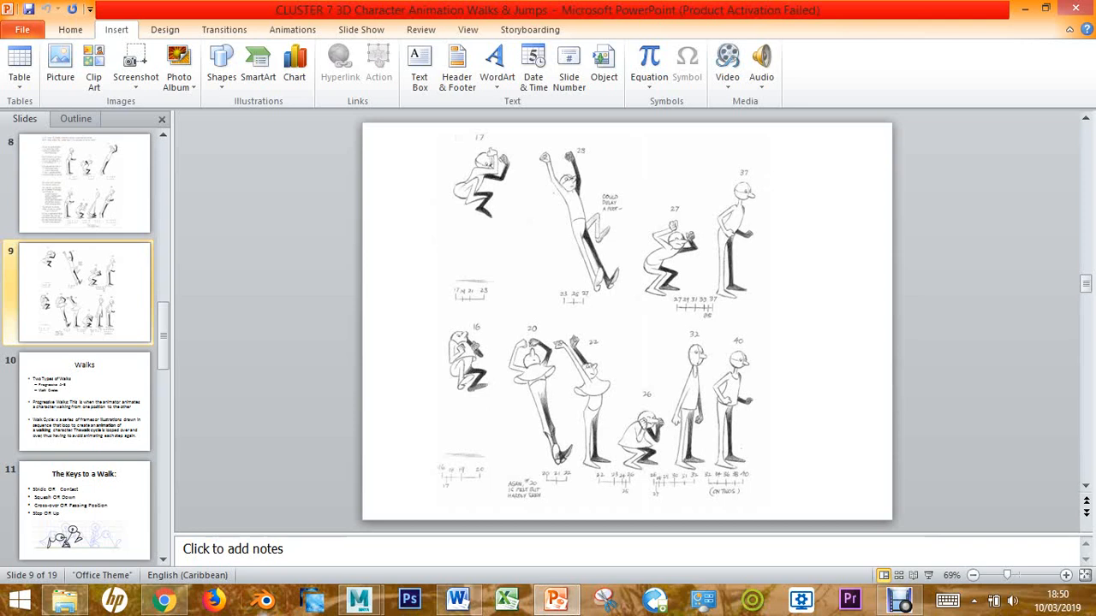
pyautogui.moveTo(359, 599)
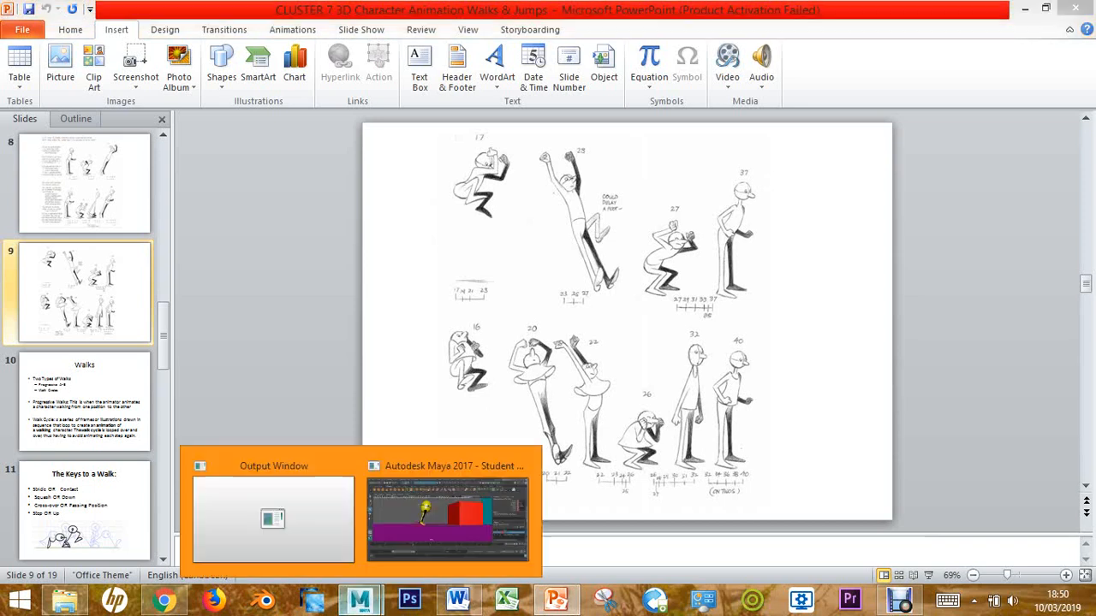
pyautogui.click(450, 512)
# Raise the walker's root control to a Translate Y of 6.232 at frame 42.
pyautogui.scroll(2, 445, 286)
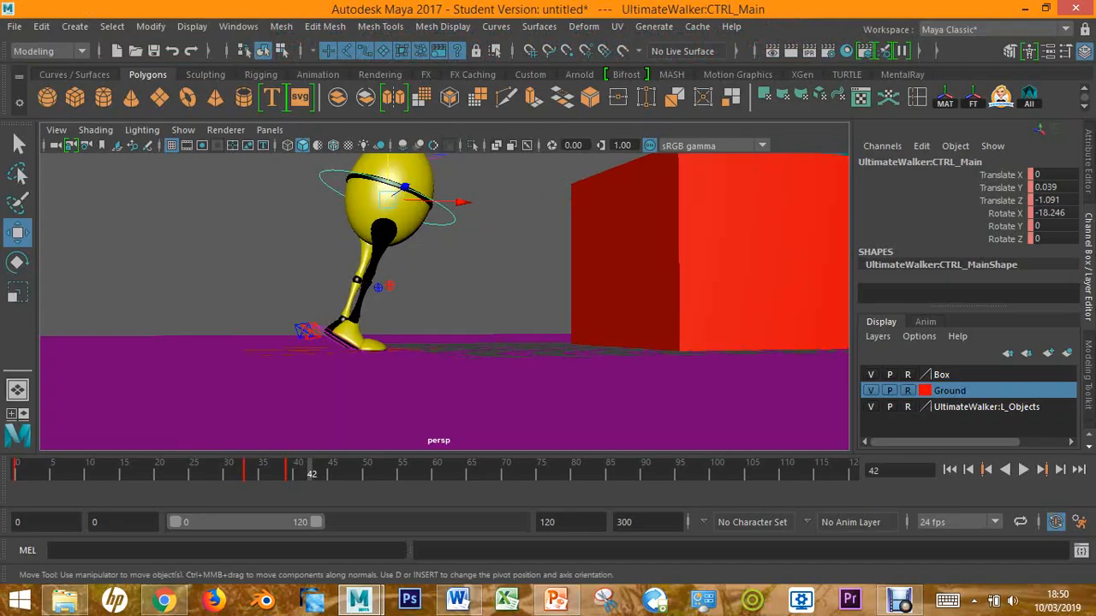
pyautogui.keyDown('alt'); pyautogui.moveTo(445, 286); pyautogui.dragTo(444, 244); pyautogui.keyUp('alt')
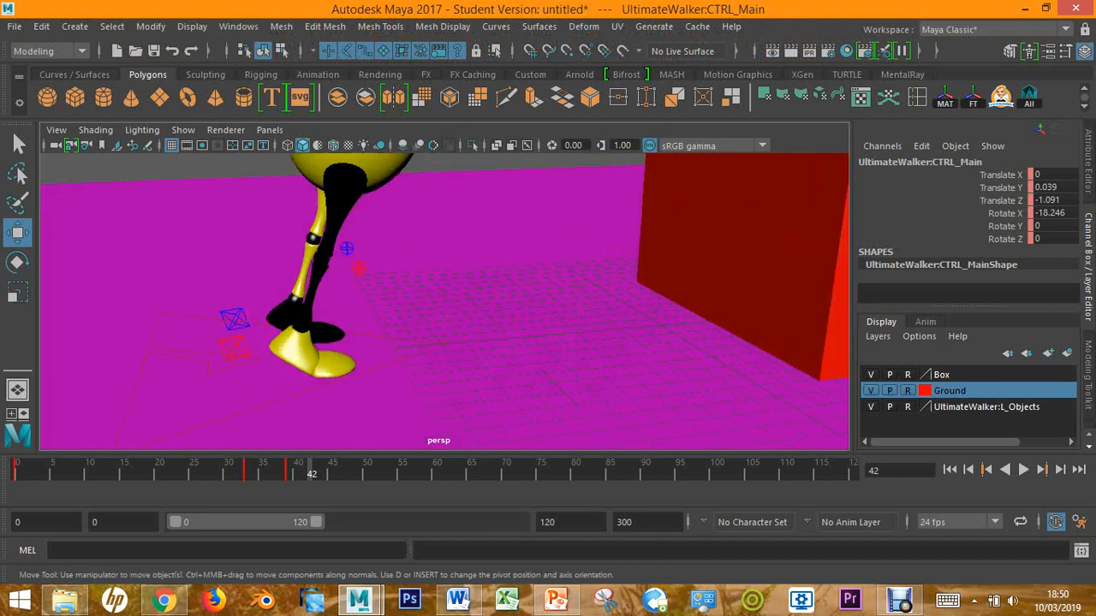
pyautogui.scroll(5, 444, 299)
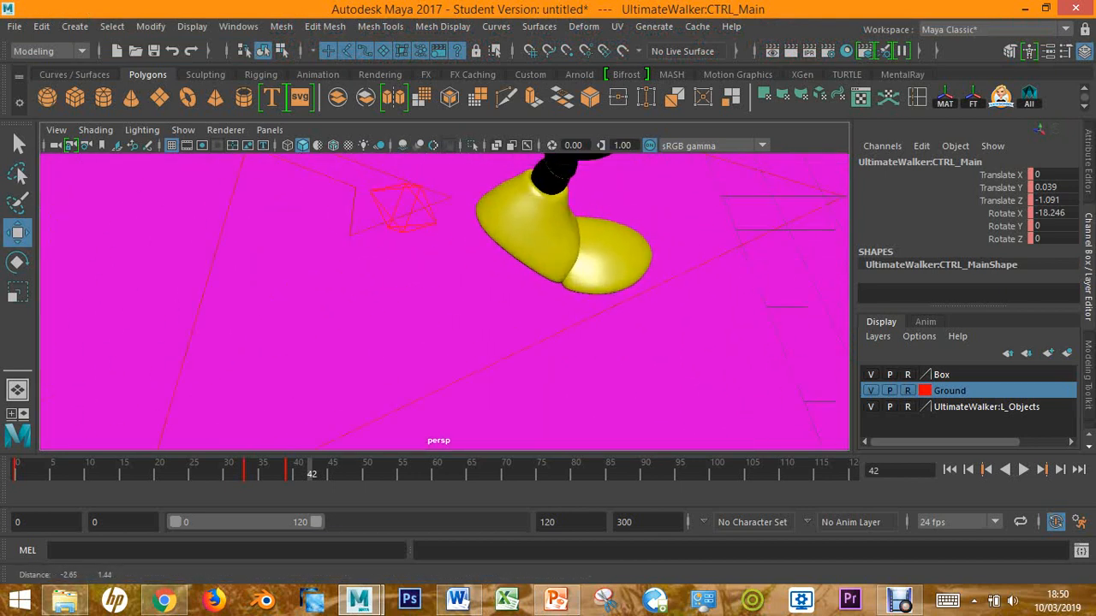
pyautogui.scroll(-5, 444, 300)
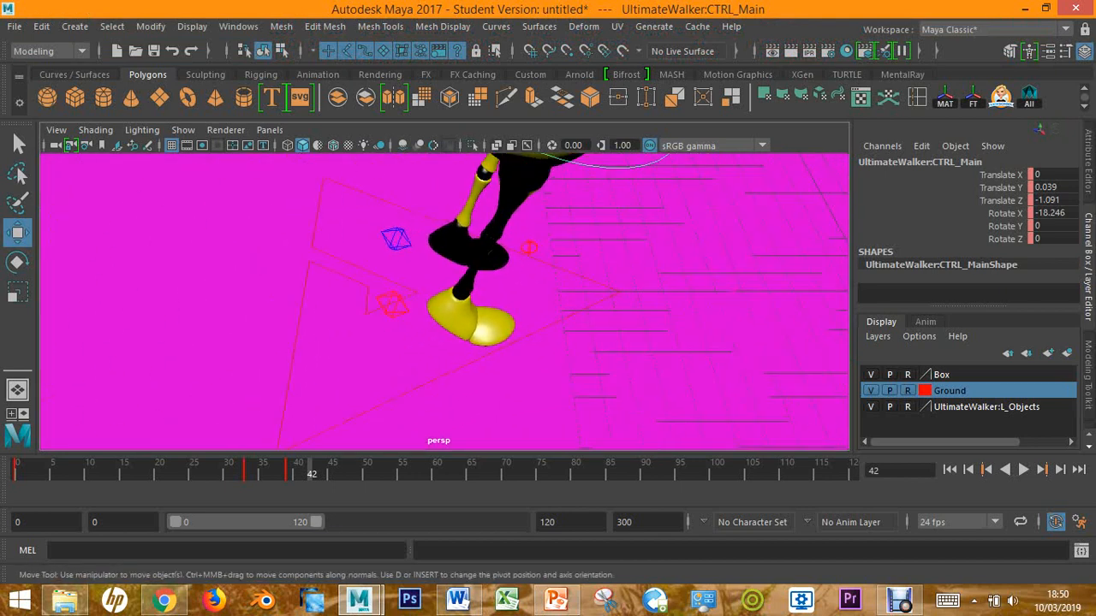
pyautogui.press('Up')
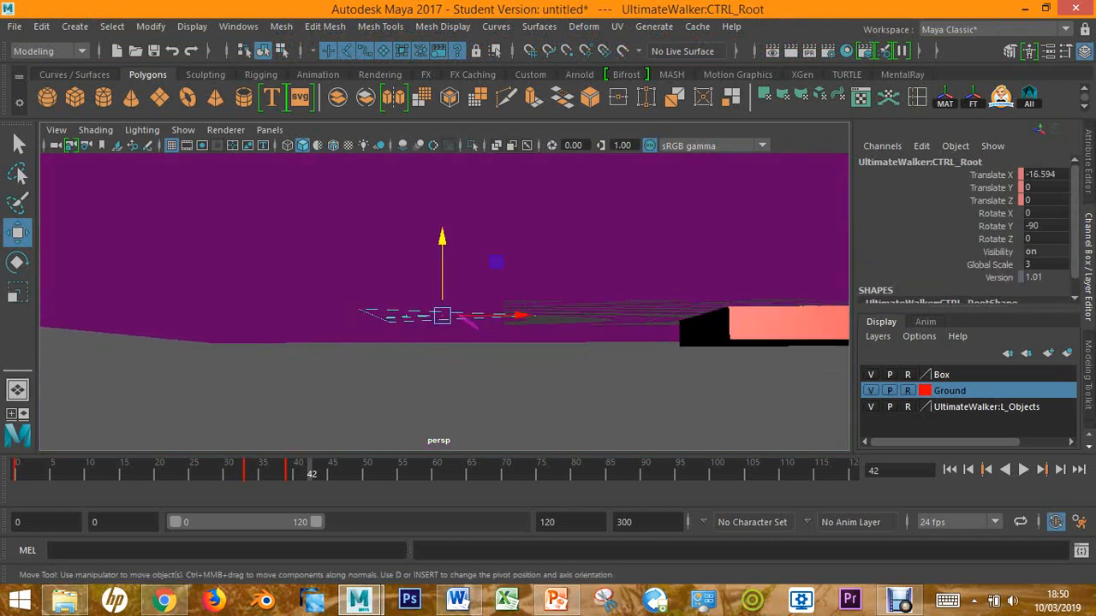
pyautogui.keyDown('alt'); pyautogui.moveTo(444, 299); pyautogui.dragTo(505, 256); pyautogui.keyUp('alt')
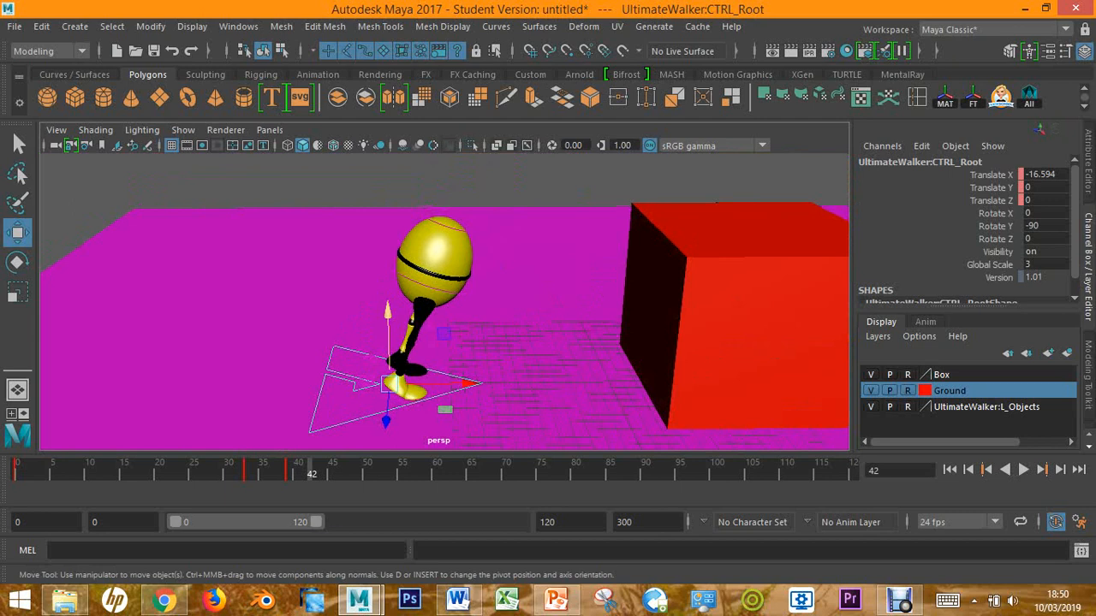
pyautogui.moveTo(386, 338); pyautogui.dragTo(239, 240)
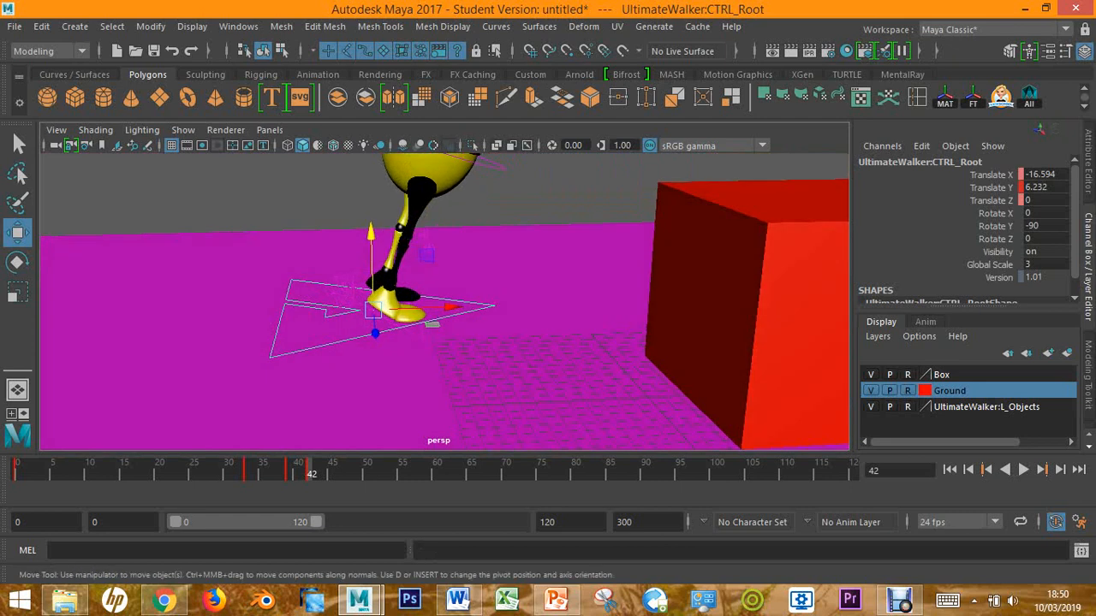
# Move the walker's root control higher and closer to the red box at frame 42, and deselect it.
pyautogui.keyDown('alt'); pyautogui.moveTo(240, 239); pyautogui.dragTo(246, 189); pyautogui.keyUp('alt')
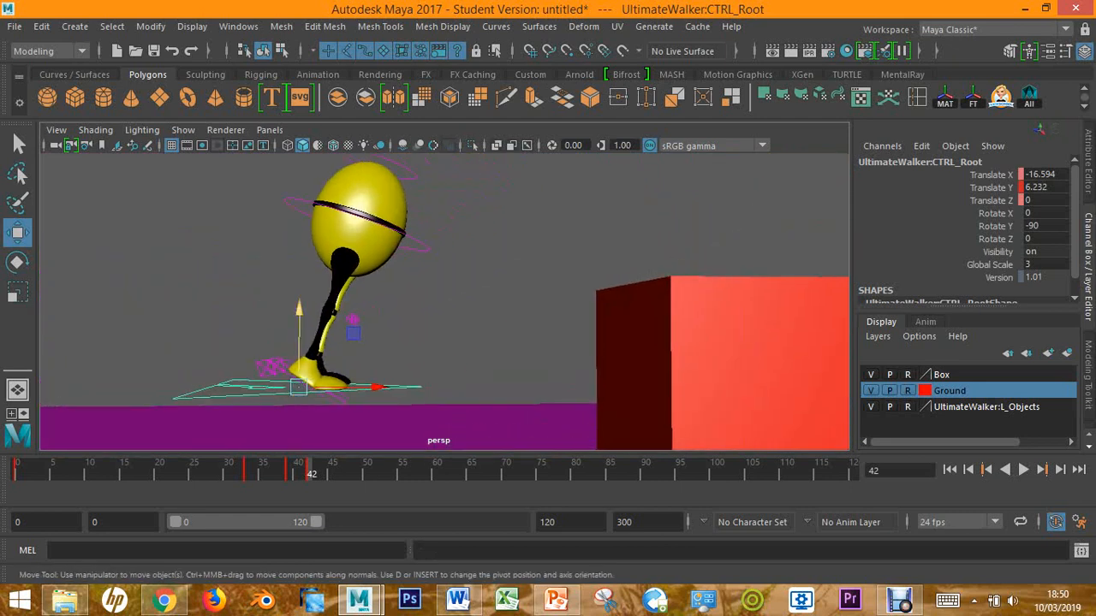
pyautogui.moveTo(299, 343); pyautogui.dragTo(397, 252)
pyautogui.moveTo(462, 304); pyautogui.dragTo(471, 305)
pyautogui.moveTo(429, 224); pyautogui.dragTo(429, 209)
pyautogui.keyDown('alt'); pyautogui.moveTo(445, 299); pyautogui.dragTo(389, 291); pyautogui.keyUp('alt')
pyautogui.keyDown('alt'); pyautogui.moveTo(428, 300); pyautogui.dragTo(479, 300, button='right'); pyautogui.keyUp('alt')
pyautogui.click(257, 214)
pyautogui.scroll(4, 444, 300)
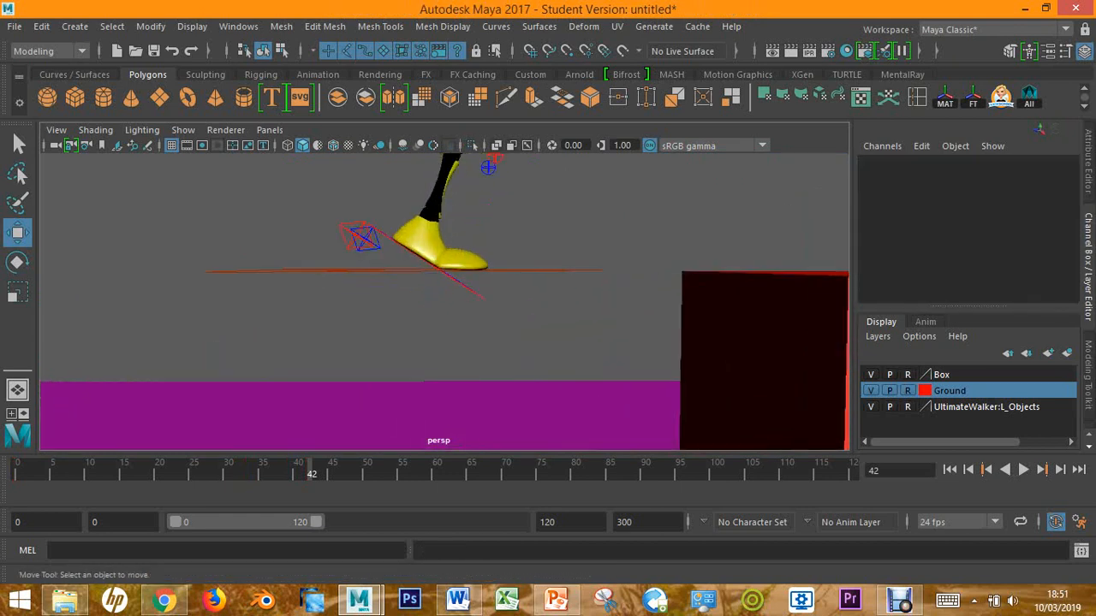
# Raise both heel controls to a Translate Y of 1.117 and pull them back to a Translate Z of -0.343.
pyautogui.keyDown('alt'); pyautogui.moveTo(428, 256); pyautogui.dragTo(428, 300); pyautogui.keyUp('alt')
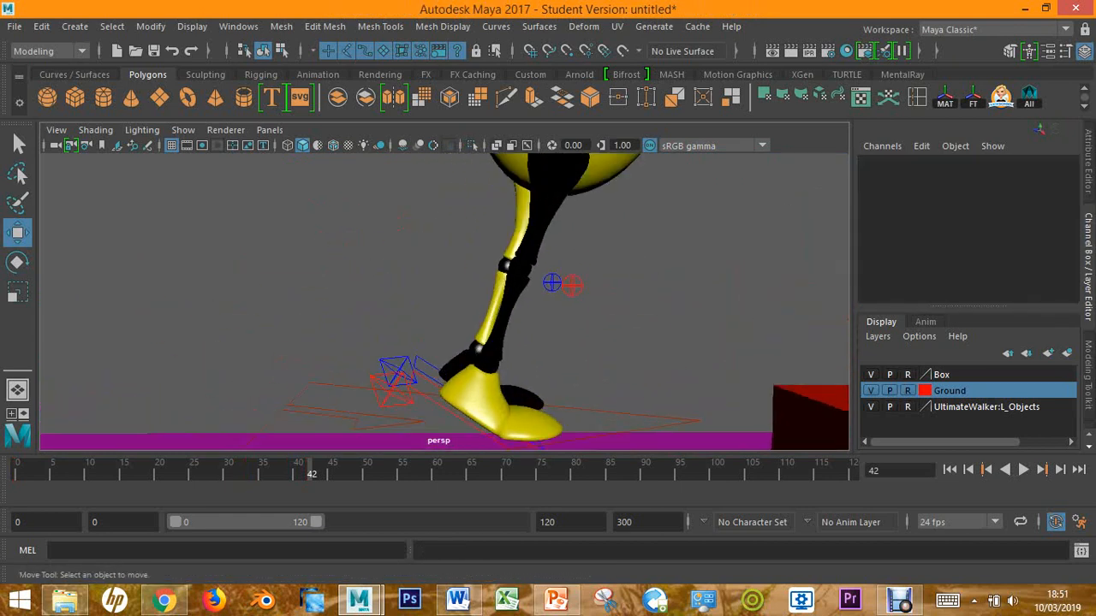
pyautogui.click(395, 375)
pyautogui.keyDown('alt'); pyautogui.moveTo(428, 257); pyautogui.dragTo(428, 300); pyautogui.keyUp('alt')
pyautogui.click(377, 375)
pyautogui.keyDown('alt'); pyautogui.moveTo(428, 256); pyautogui.dragTo(479, 231); pyautogui.keyUp('alt')
pyautogui.moveTo(417, 351); pyautogui.dragTo(544, 223)
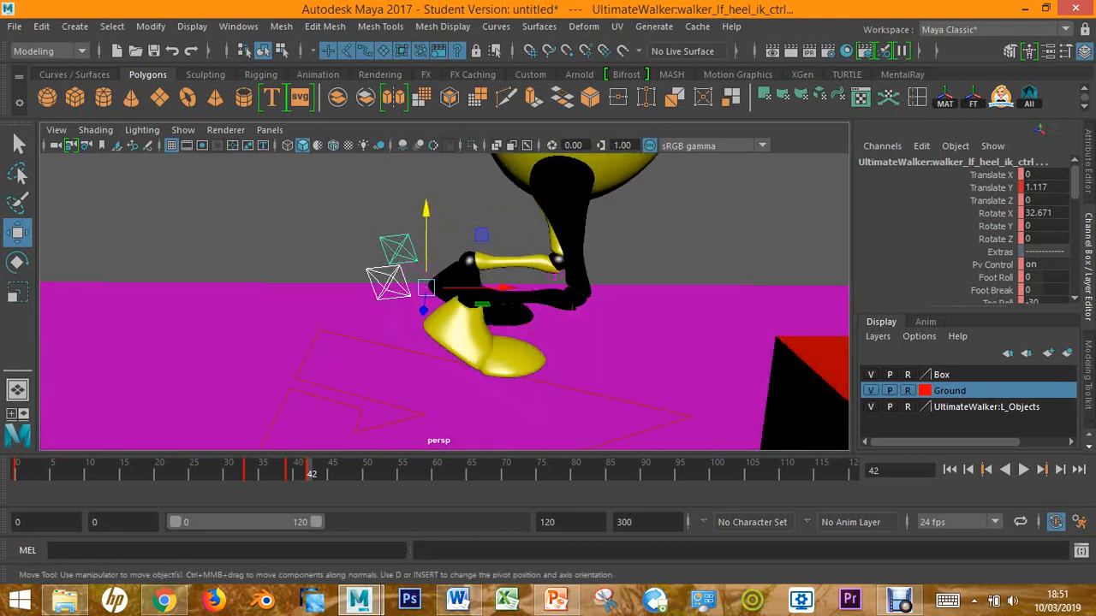
pyautogui.moveTo(422, 309); pyautogui.dragTo(539, 293)
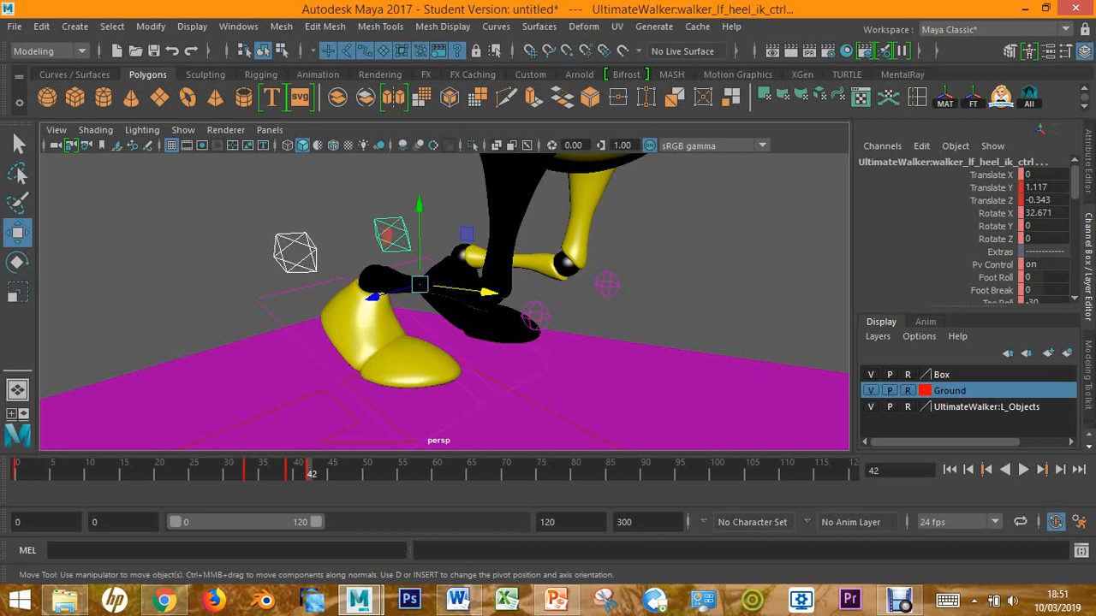
# Nudge the right heel control forward to a Translate Z of -0.313.
pyautogui.click(535, 316)
pyautogui.click(606, 284)
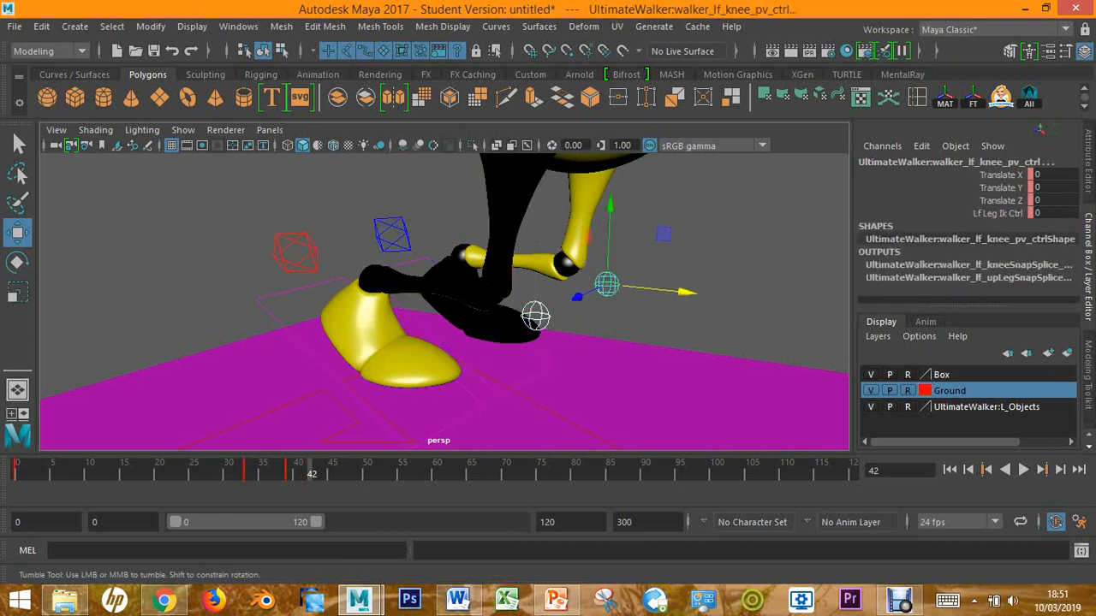
pyautogui.keyDown('alt'); pyautogui.moveTo(606, 284); pyautogui.dragTo(471, 267); pyautogui.keyUp('alt')
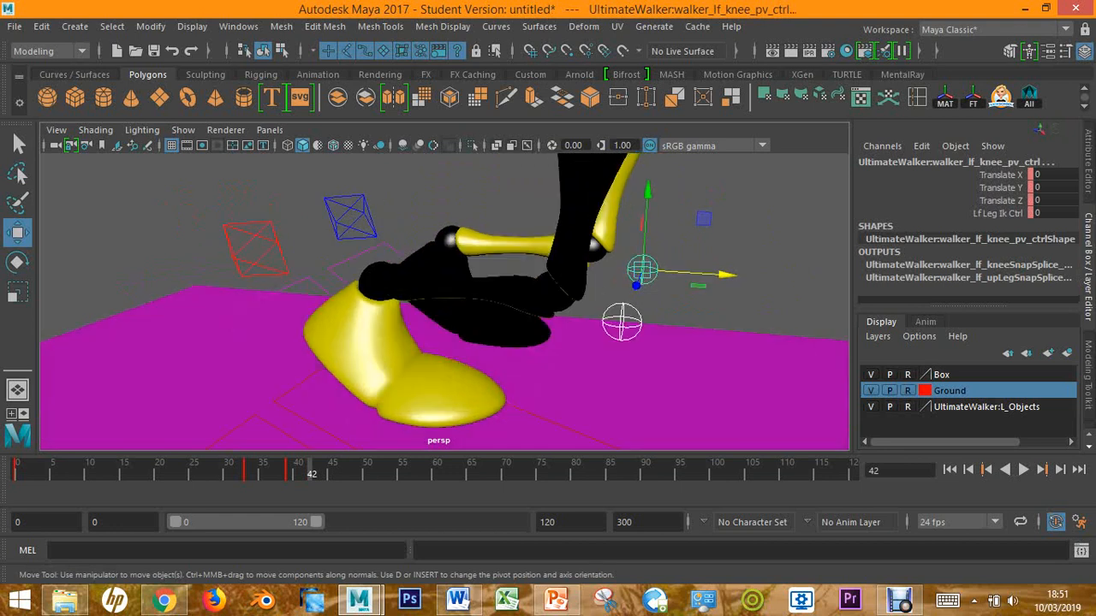
pyautogui.click(470, 267)
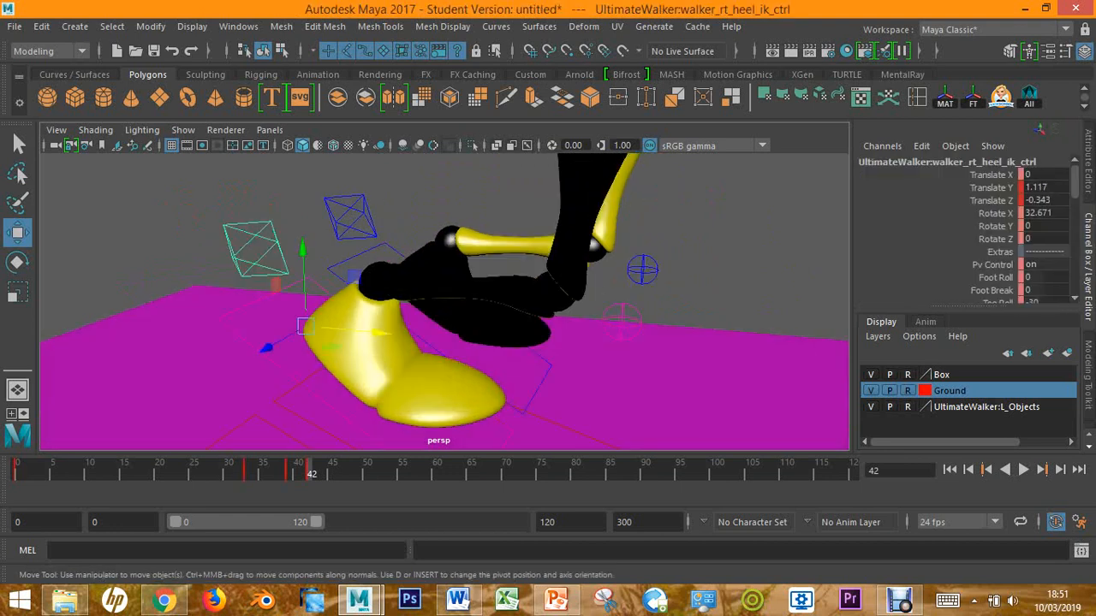
pyautogui.moveTo(305, 326)
pyautogui.mouseDown()
pyautogui.moveTo(542, 350)
pyautogui.moveTo(311, 326)
pyautogui.mouseUp()
# Move both knee pole vector controls forward of the legs to a Translate Z of 2.218.
pyautogui.click(622, 318)
pyautogui.keyDown('alt'); pyautogui.moveTo(622, 318); pyautogui.dragTo(527, 312); pyautogui.keyUp('alt')
pyautogui.click(653, 283)
pyautogui.keyDown('alt'); pyautogui.moveTo(652, 283); pyautogui.dragTo(594, 324); pyautogui.keyUp('alt')
pyautogui.moveTo(732, 282); pyautogui.dragTo(899, 292)
pyautogui.scroll(-8, 445, 302)
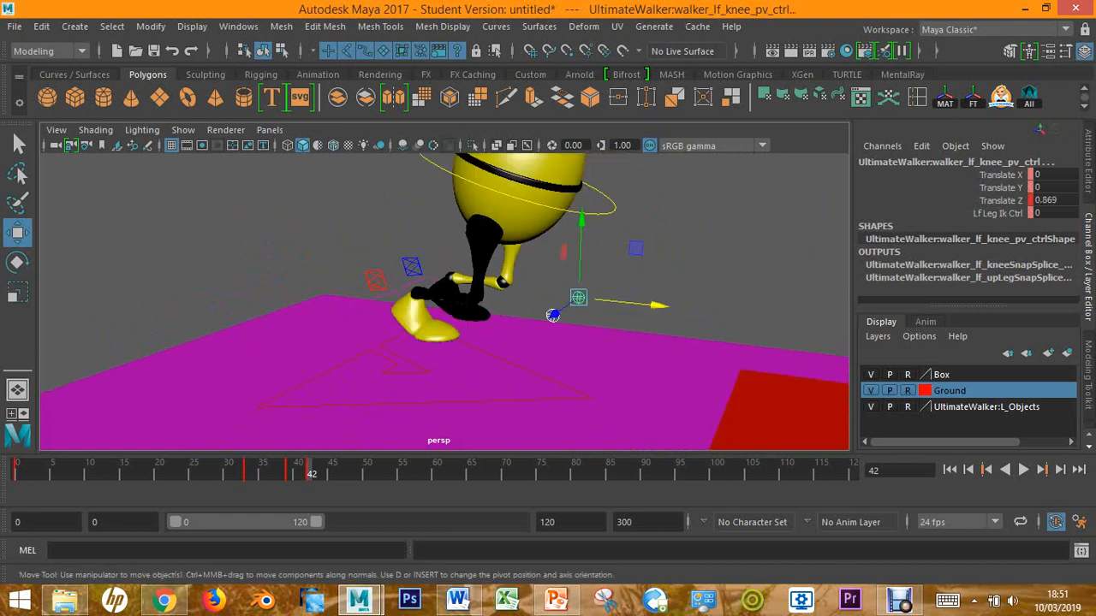
pyautogui.keyDown('alt'); pyautogui.moveTo(577, 299); pyautogui.dragTo(522, 319, button='middle'); pyautogui.keyUp('alt')
pyautogui.moveTo(489, 339); pyautogui.dragTo(588, 353)
# Move the right heel control forward to a Translate Z of 1.192 so the right foot leads.
pyautogui.click(318, 301)
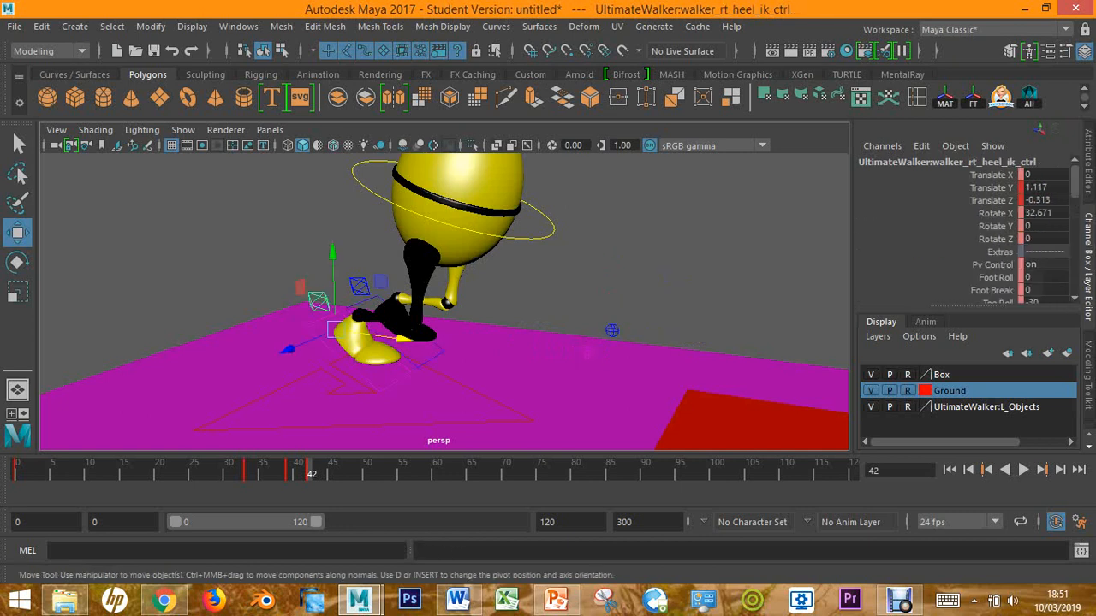
pyautogui.scroll(8, 444, 301)
pyautogui.keyDown('alt'); pyautogui.moveTo(444, 301); pyautogui.dragTo(565, 231, button='middle'); pyautogui.keyUp('alt')
pyautogui.moveTo(343, 304); pyautogui.dragTo(612, 338)
pyautogui.scroll(-4, 513, 300)
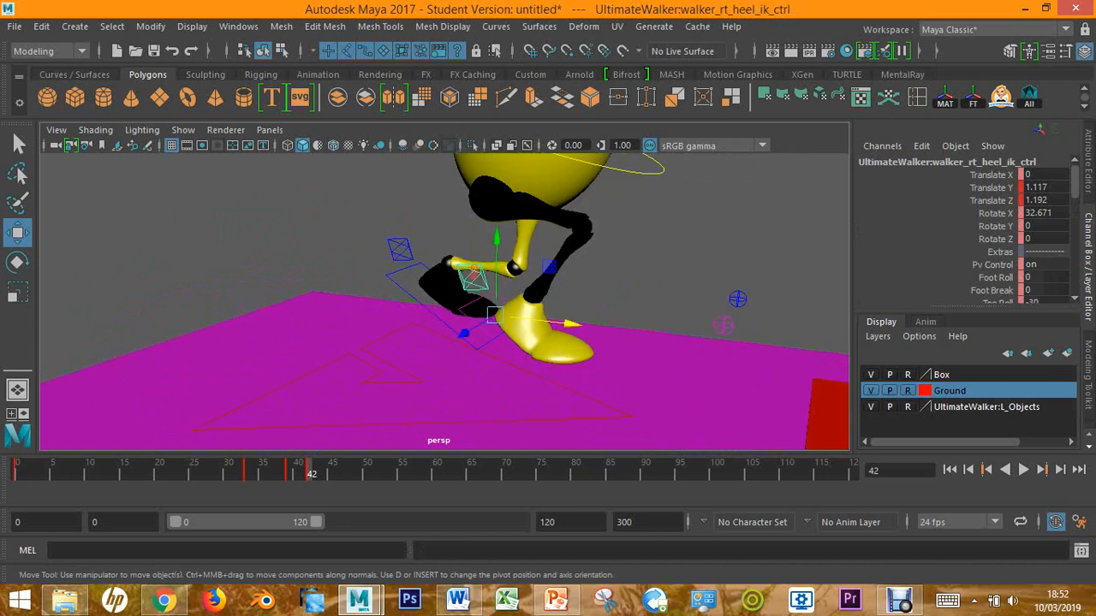
# Bring the left heel control forward to a Translate Z of 0.523, just behind the right foot.
pyautogui.keyDown('alt'); pyautogui.moveTo(513, 300); pyautogui.dragTo(535, 249); pyautogui.keyUp('alt')
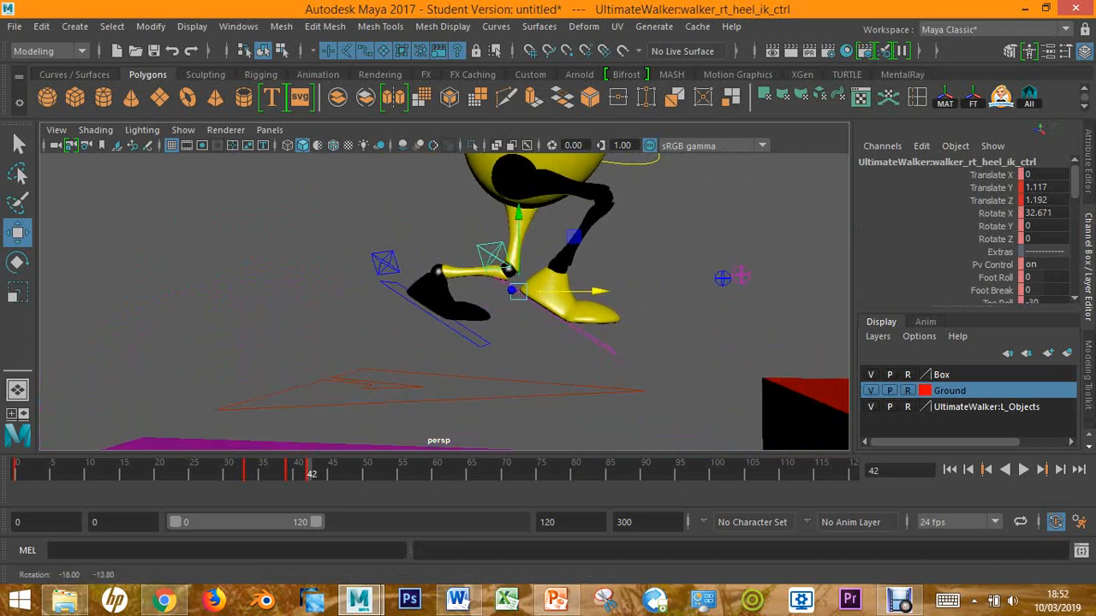
pyautogui.click(383, 263)
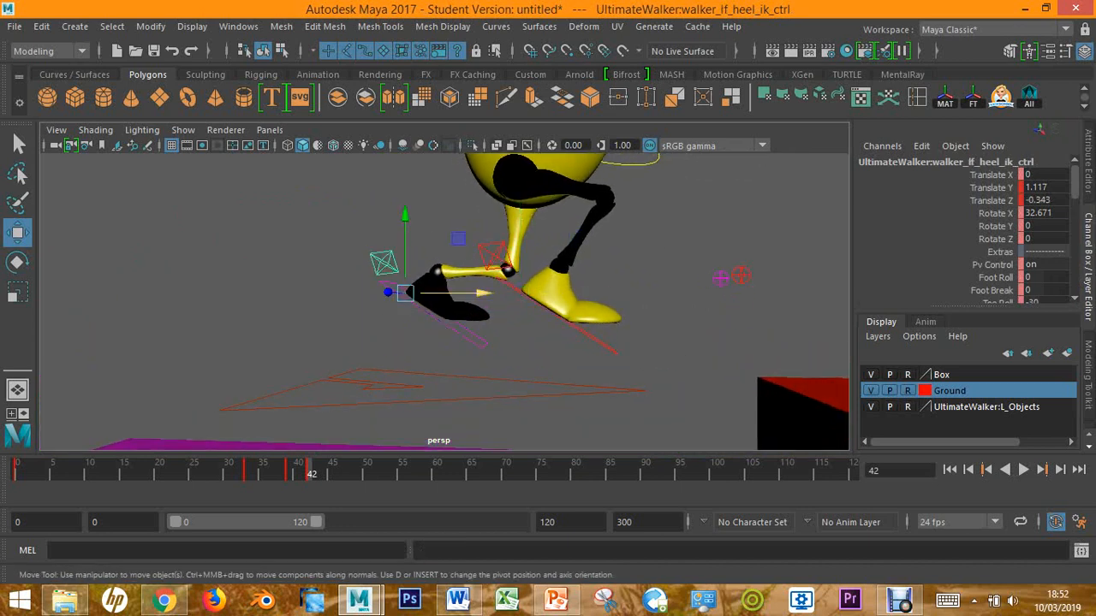
pyautogui.moveTo(479, 294); pyautogui.dragTo(547, 294)
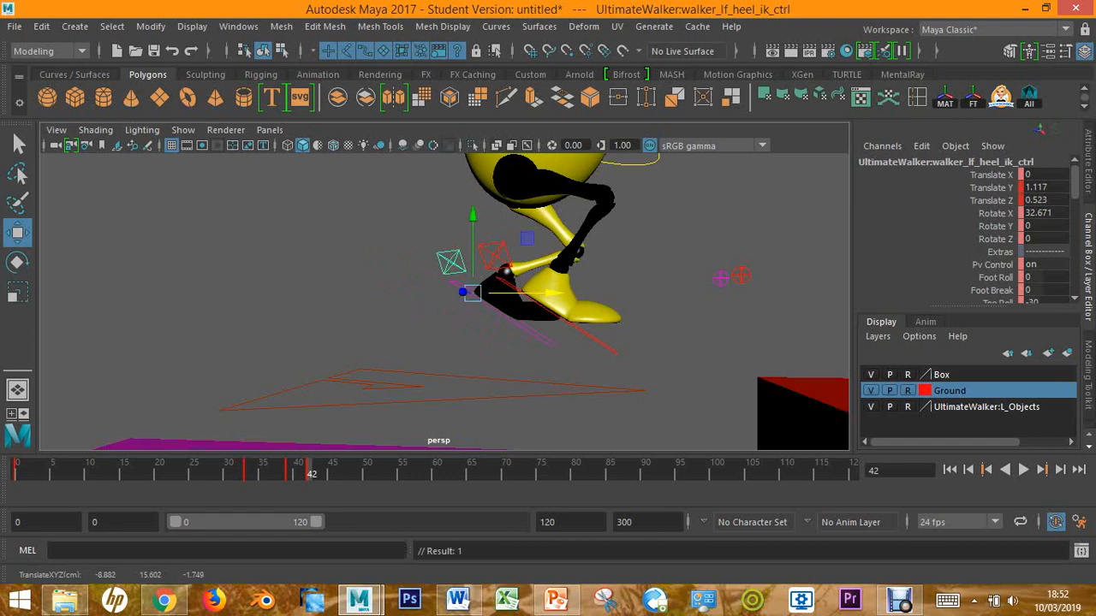
# Raise the right heel control to a Translate Y of 1.351 and lower the left heel control to 0.996.
pyautogui.click(519, 270)
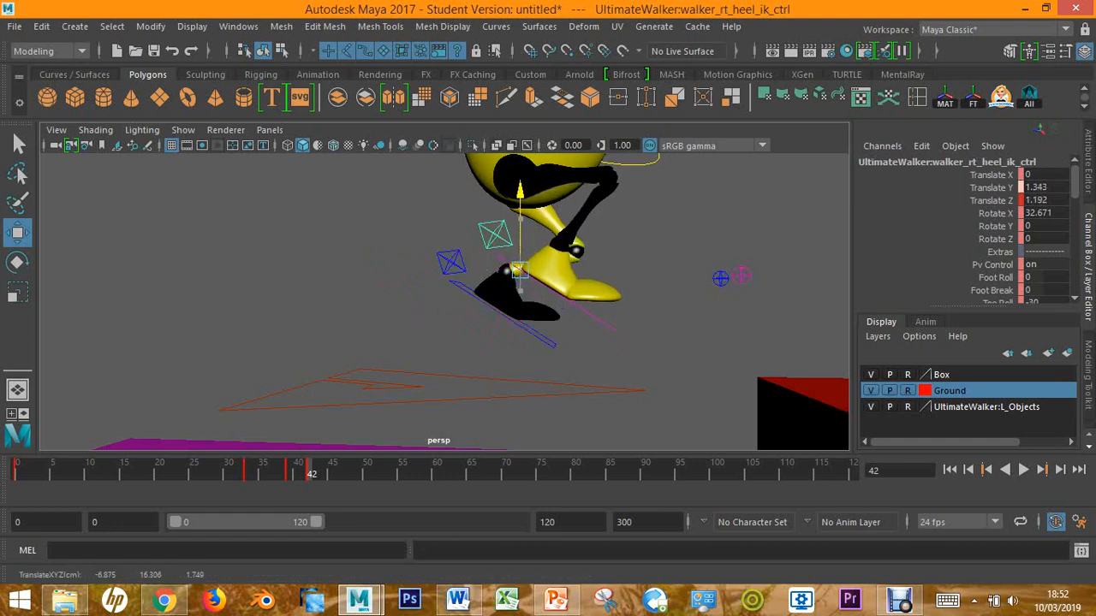
pyautogui.moveTo(520, 198); pyautogui.dragTo(283, 259)
pyautogui.click(451, 261)
pyautogui.scroll(5, 444, 298)
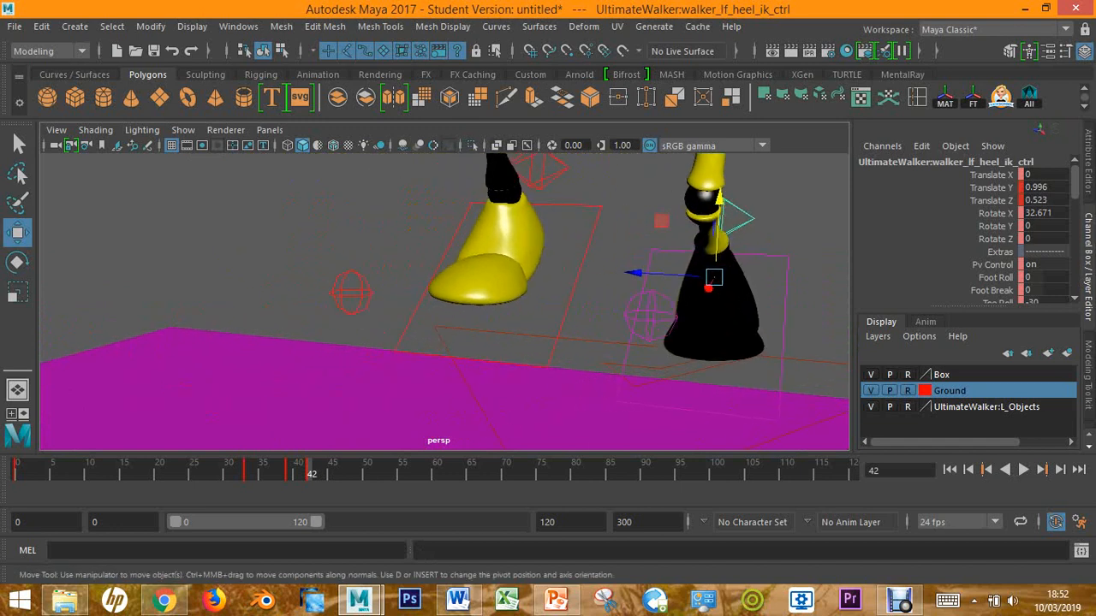
# Try shifting the right knee pole vector control outward along X, and undo the move.
pyautogui.click(351, 293)
pyautogui.keyDown('alt'); pyautogui.moveTo(351, 293); pyautogui.dragTo(409, 334); pyautogui.keyUp('alt')
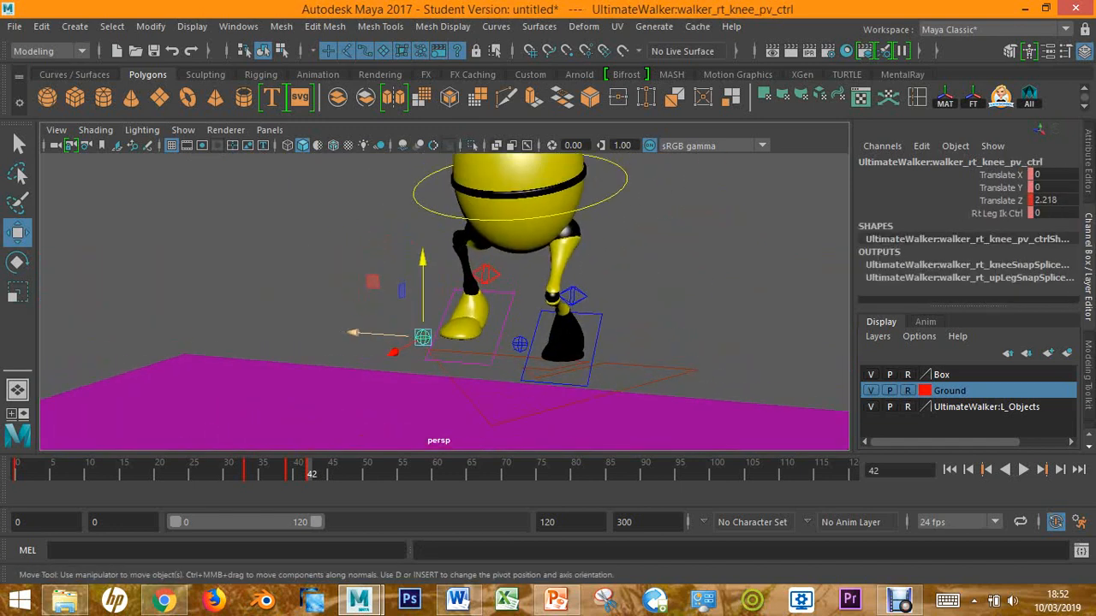
pyautogui.moveTo(283, 327); pyautogui.dragTo(561, 346)
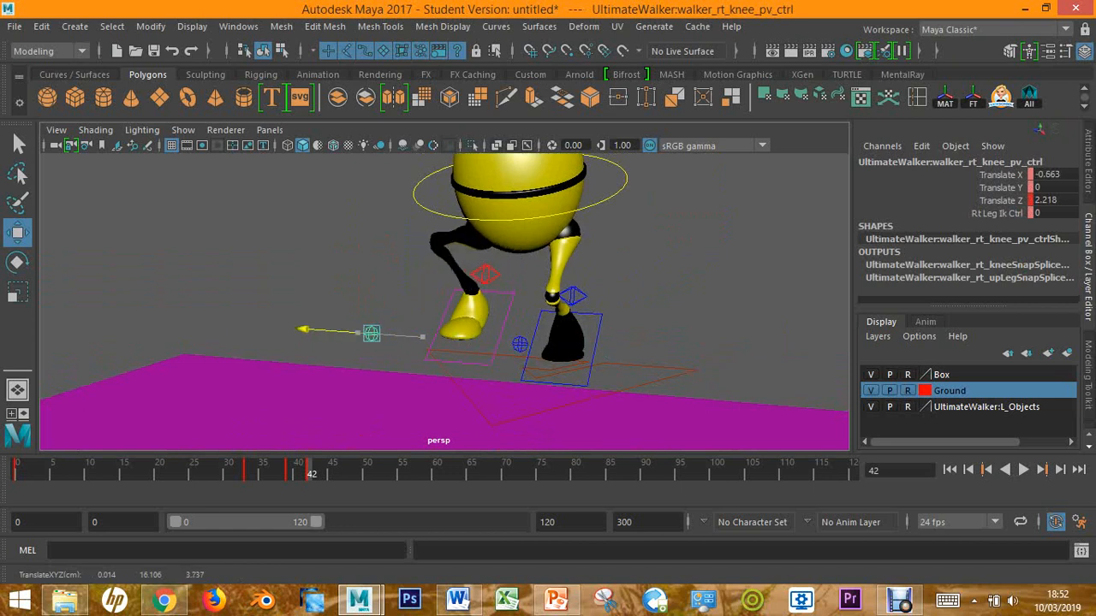
pyautogui.moveTo(420, 336); pyautogui.dragTo(332, 330)
pyautogui.hotkey('ctrl', 'z')
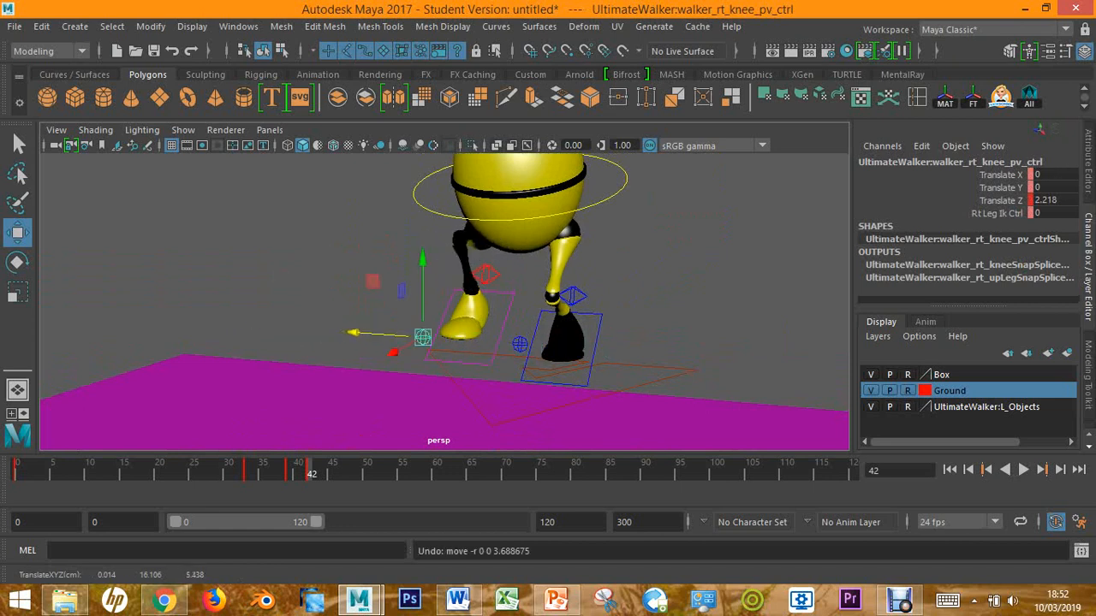
# Select the right and left heel controls together and set their Toe Roll to 0 so the toes point down.
pyautogui.keyDown('alt'); pyautogui.moveTo(445, 299); pyautogui.dragTo(368, 291); pyautogui.keyUp('alt')
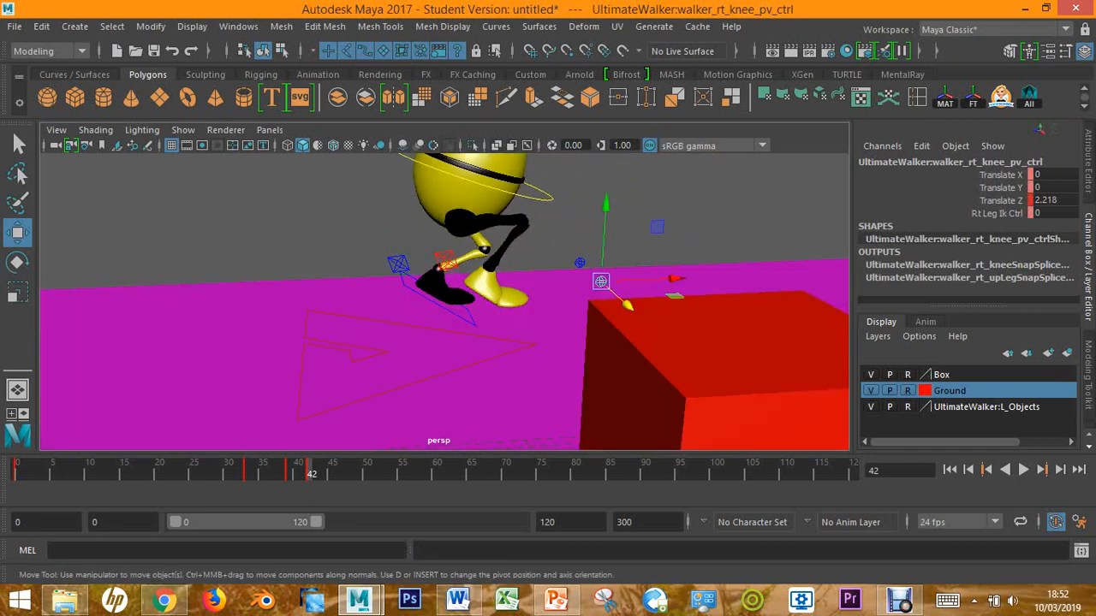
pyautogui.scroll(10, 445, 300)
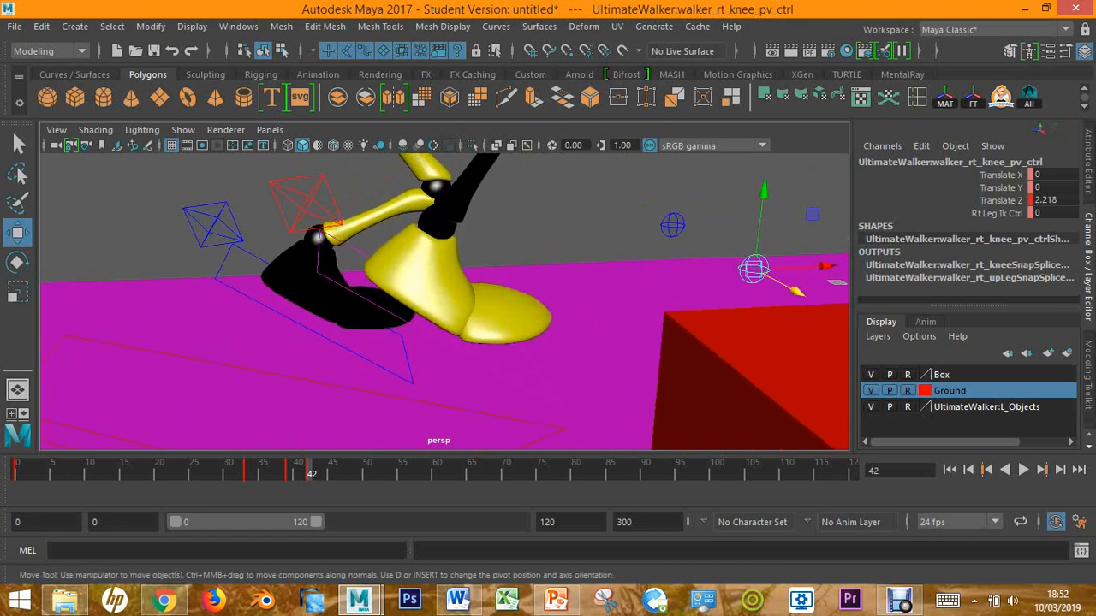
pyautogui.keyDown('alt'); pyautogui.moveTo(445, 299); pyautogui.dragTo(428, 338); pyautogui.keyUp('alt')
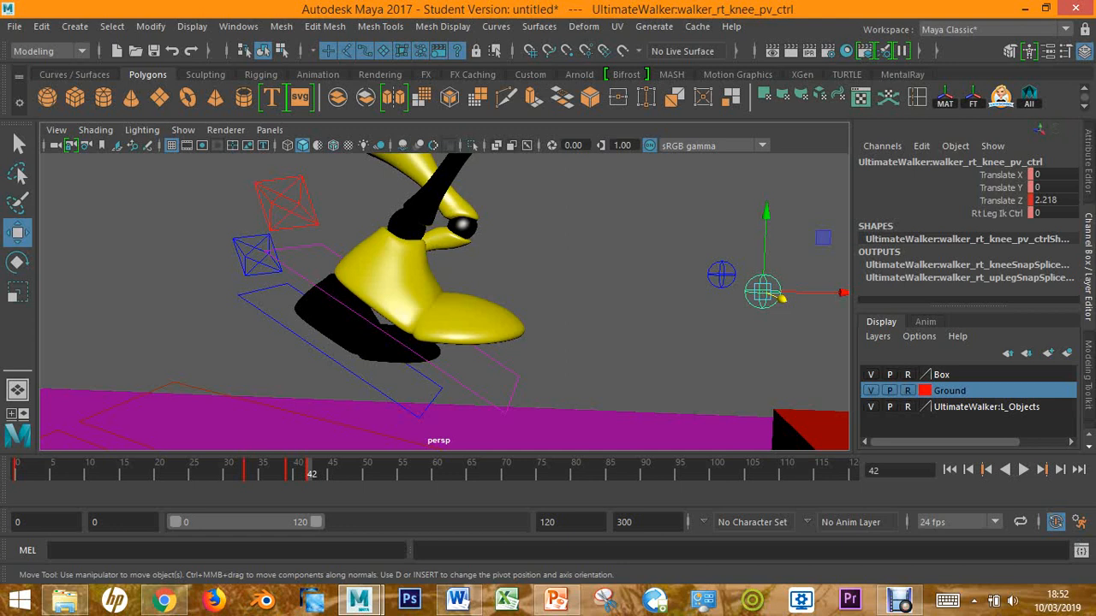
pyautogui.keyDown('alt'); pyautogui.moveTo(445, 300); pyautogui.dragTo(343, 277); pyautogui.keyUp('alt')
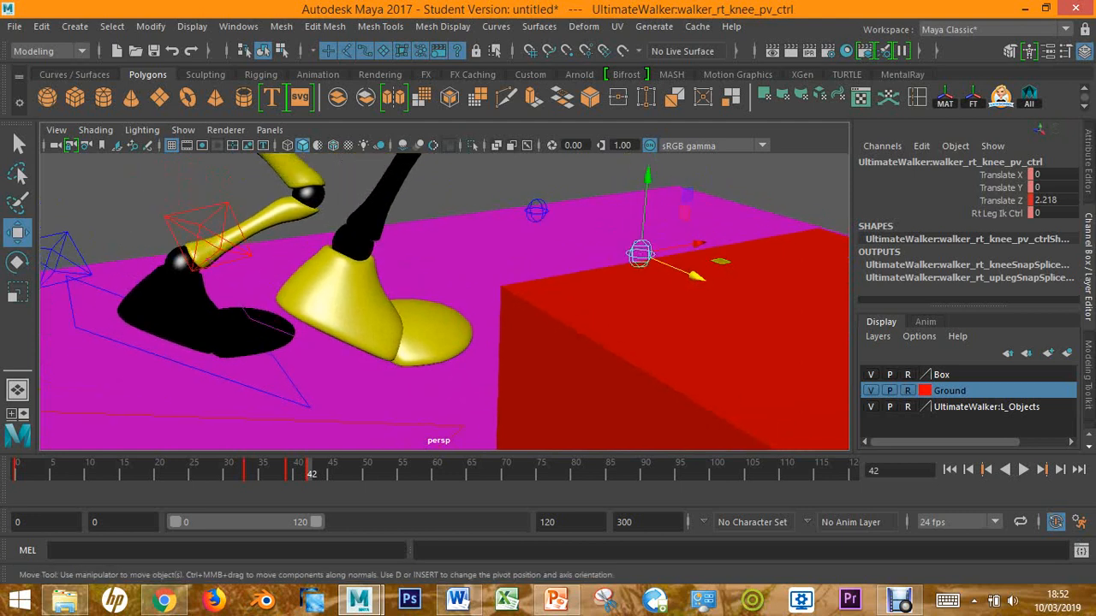
pyautogui.click(199, 229)
pyautogui.press('f')
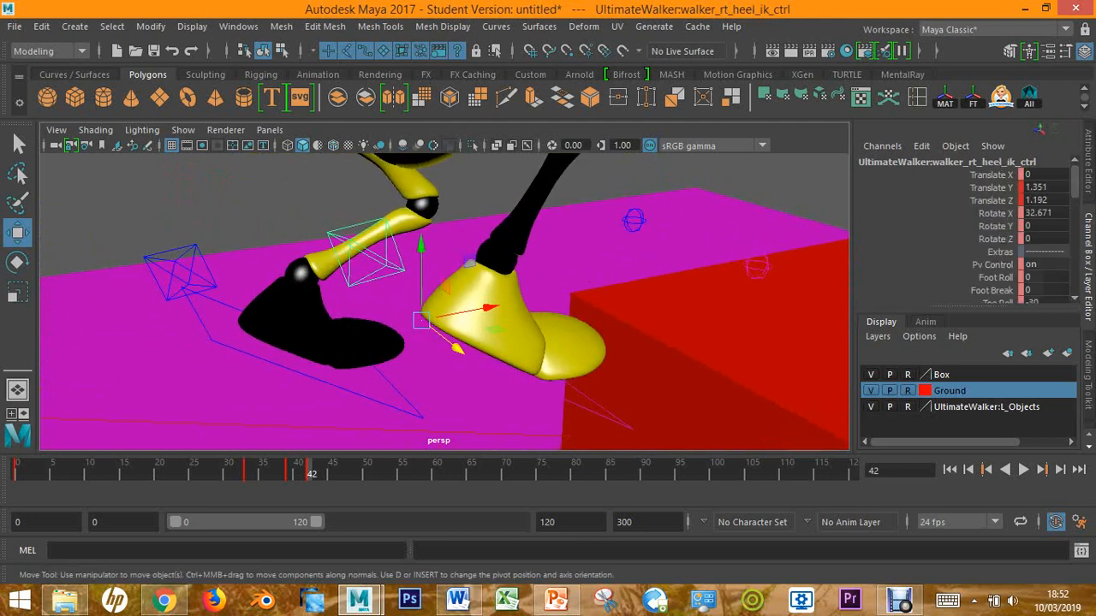
pyautogui.click(180, 267)
pyautogui.press('f')
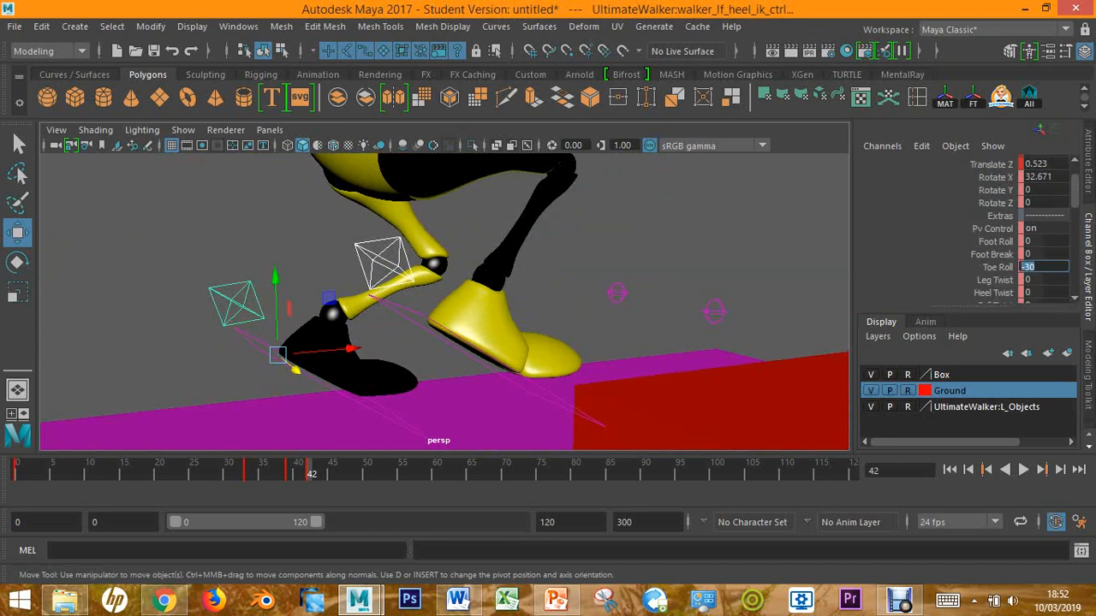
pyautogui.press('Return')
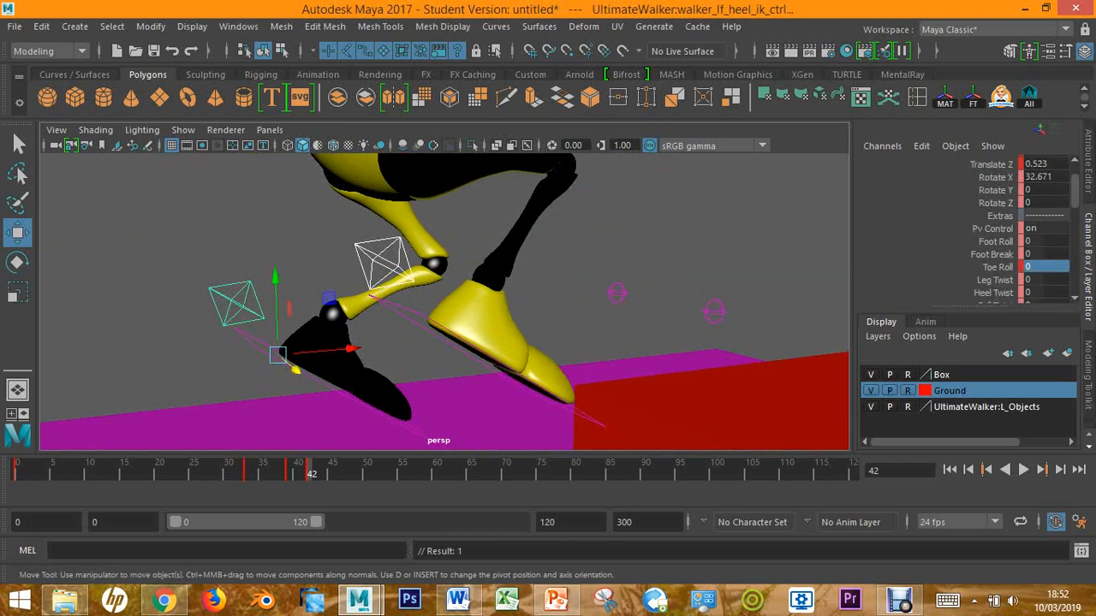
# Lower the control ring above the body to a Translate Y of -0.011 to remove the body's stretch.
pyautogui.keyDown('alt'); pyautogui.moveTo(548, 325); pyautogui.dragTo(445, 293); pyautogui.keyUp('alt')
pyautogui.scroll(-5, 445, 301)
pyautogui.keyDown('alt'); pyautogui.moveTo(445, 282); pyautogui.dragTo(447, 436, button='middle'); pyautogui.keyUp('alt')
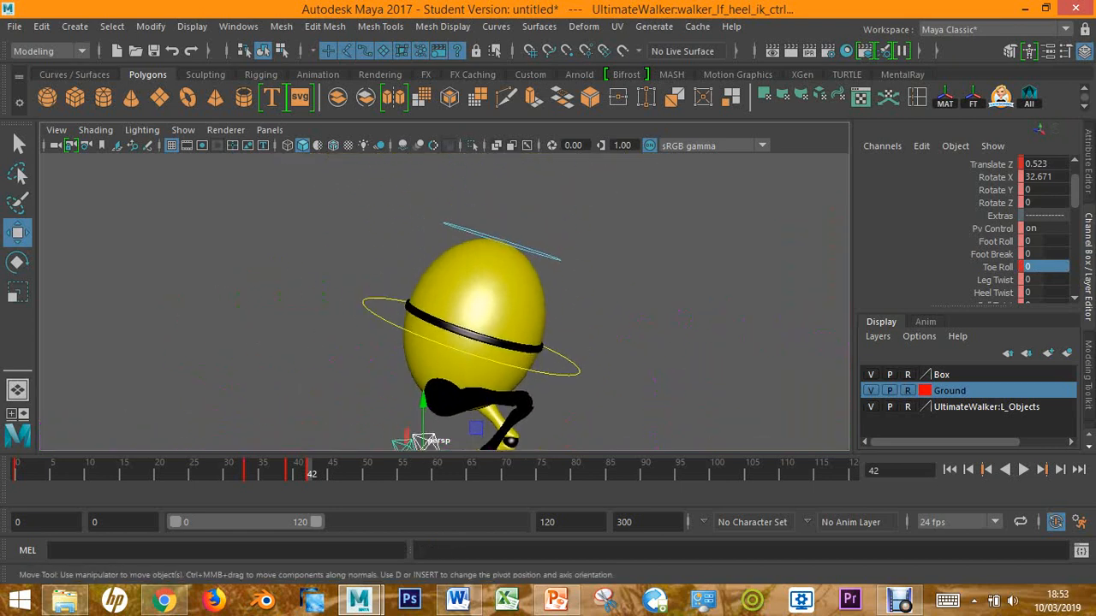
pyautogui.scroll(3, 428, 439)
pyautogui.keyDown('alt'); pyautogui.moveTo(428, 438); pyautogui.dragTo(403, 424); pyautogui.keyUp('alt')
pyautogui.keyDown('alt'); pyautogui.moveTo(402, 424); pyautogui.dragTo(432, 385, button='middle'); pyautogui.keyUp('alt')
pyautogui.scroll(-5, 438, 325)
pyautogui.scroll(5, 438, 325)
pyautogui.click(435, 241)
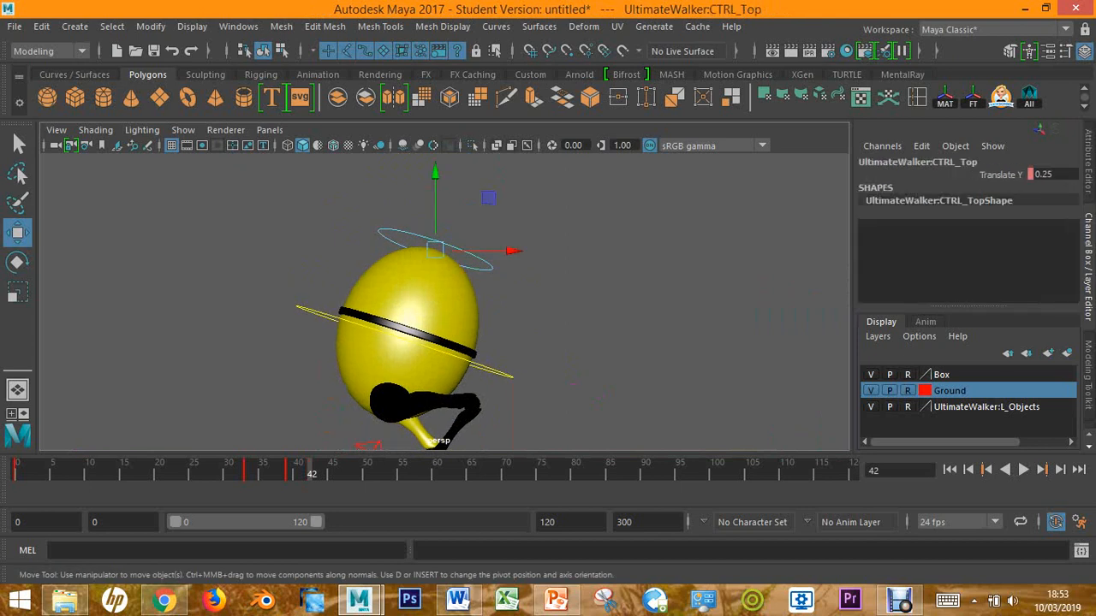
pyautogui.keyDown('alt'); pyautogui.moveTo(434, 299); pyautogui.dragTo(454, 312); pyautogui.keyUp('alt')
pyautogui.moveTo(450, 171); pyautogui.dragTo(451, 174)
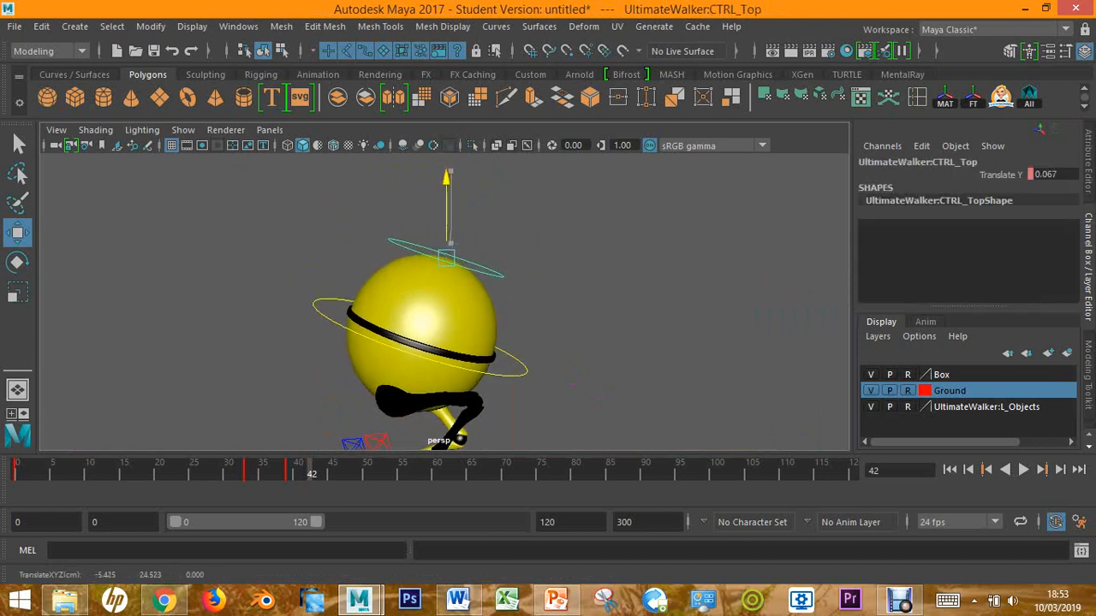
pyautogui.keyDown('alt'); pyautogui.moveTo(360, 326); pyautogui.dragTo(395, 367); pyautogui.keyUp('alt')
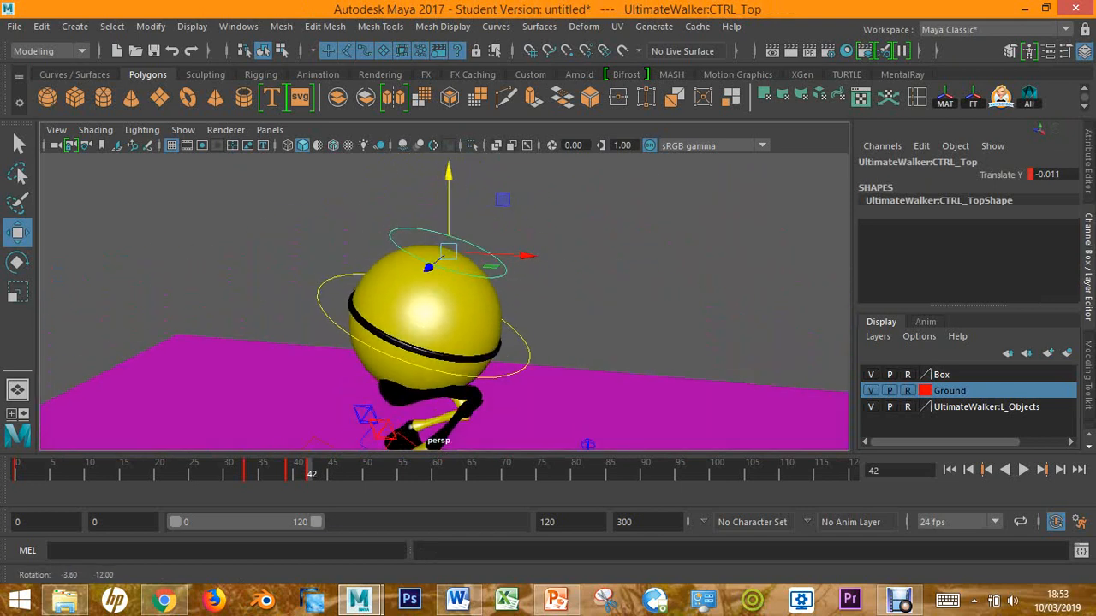
# Switch to PowerPoint, examine the reference jump drawings on slide 9 full screen, and return to Maya with the right heel control selected.
pyautogui.keyDown('alt'); pyautogui.moveTo(396, 366); pyautogui.dragTo(408, 203, button='middle'); pyautogui.keyUp('alt')
pyautogui.keyDown('alt'); pyautogui.moveTo(408, 257); pyautogui.dragTo(441, 231); pyautogui.keyUp('alt')
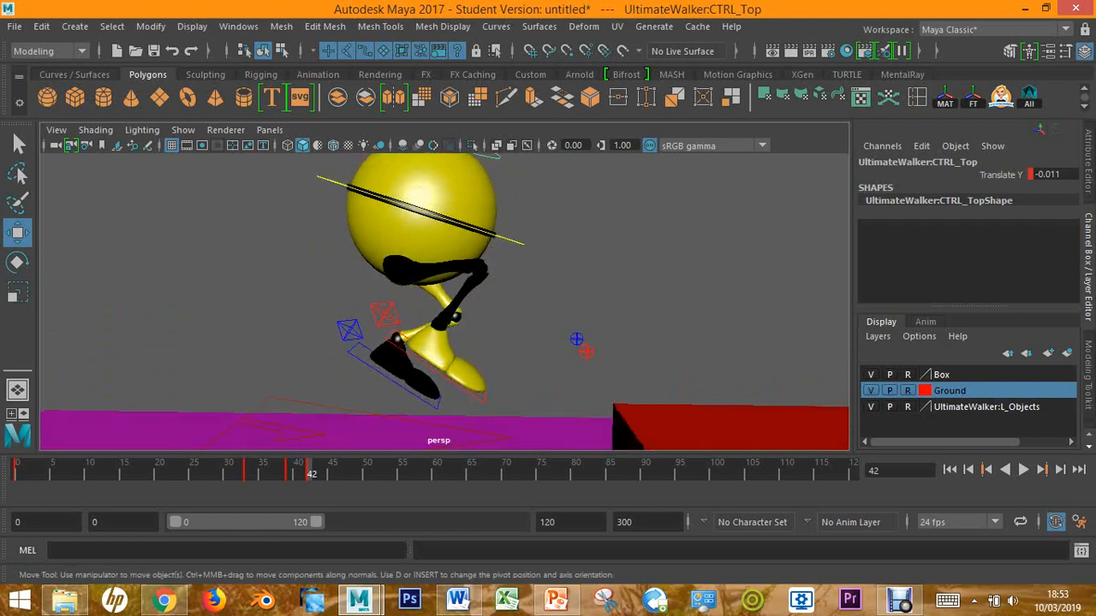
pyautogui.click(557, 599)
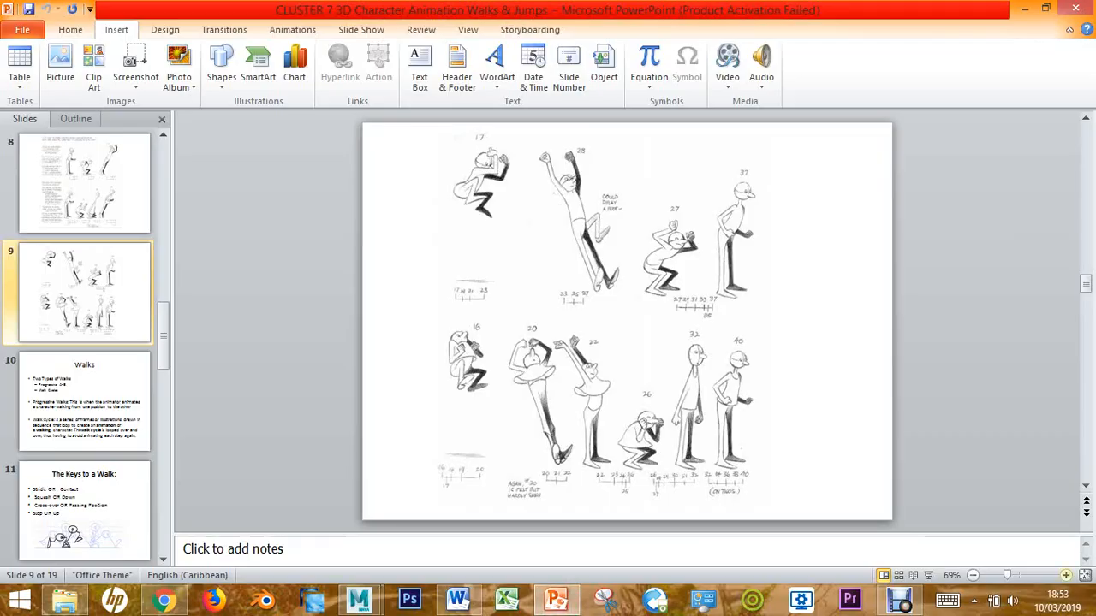
pyautogui.click(928, 575)
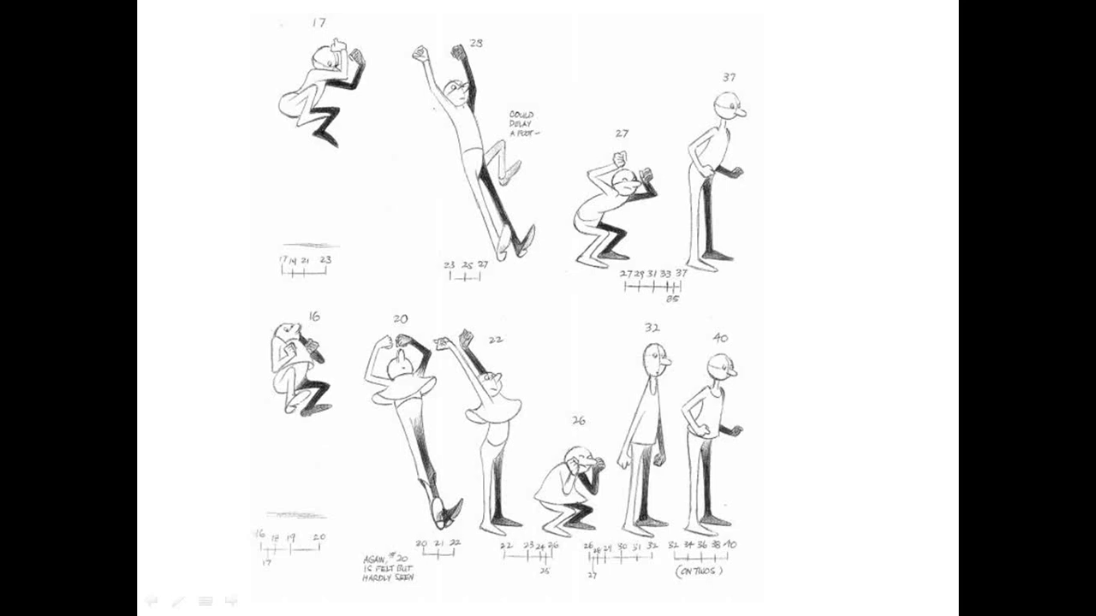
pyautogui.press('Escape')
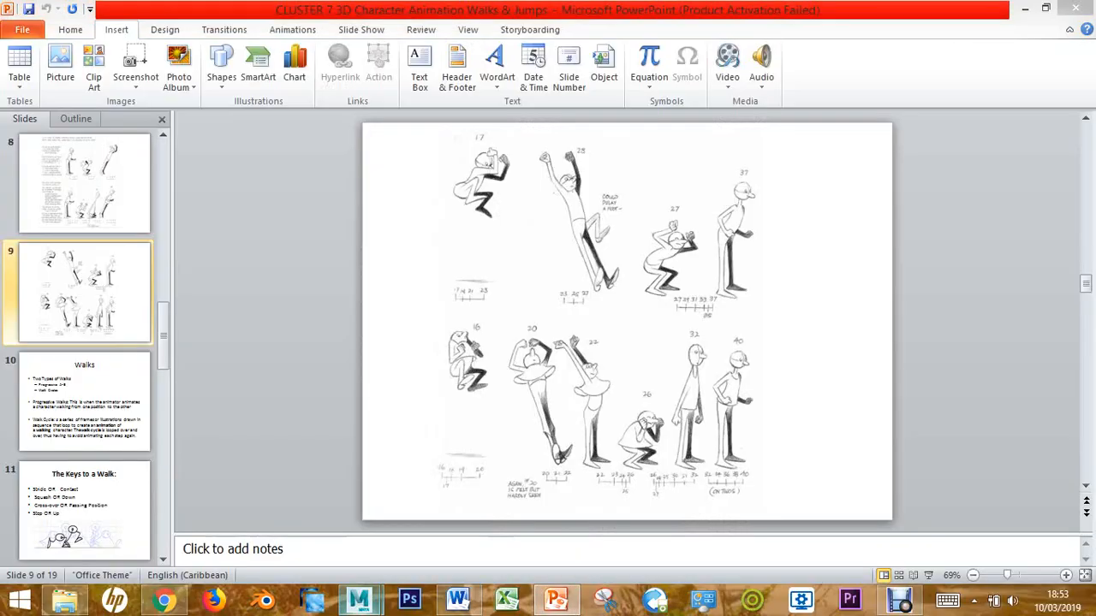
pyautogui.moveTo(360, 602)
pyautogui.click(449, 514)
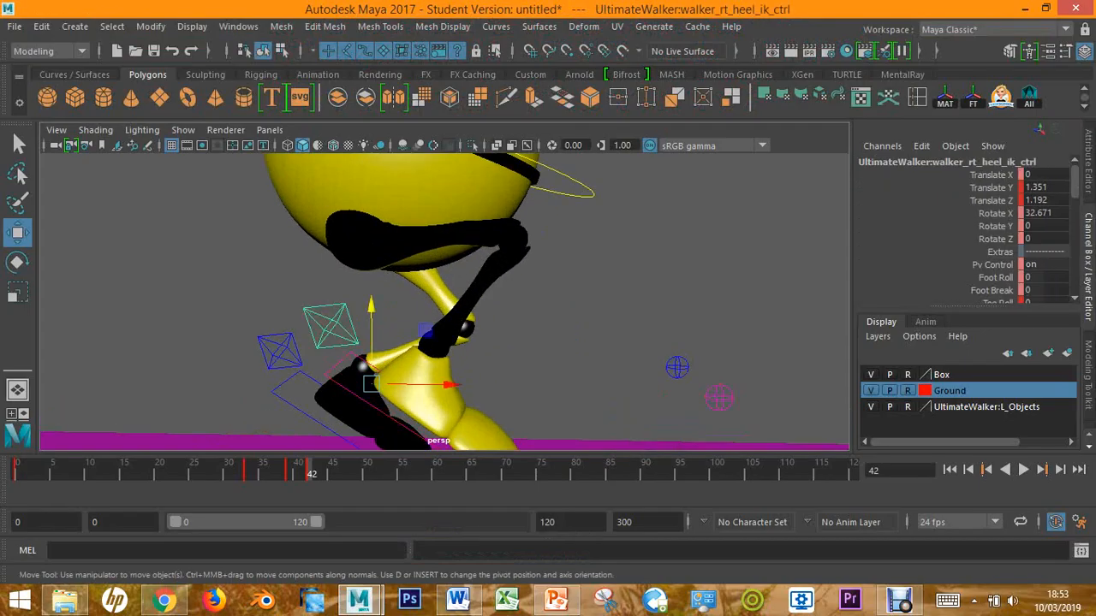
pyautogui.press('super')
pyautogui.press('super')
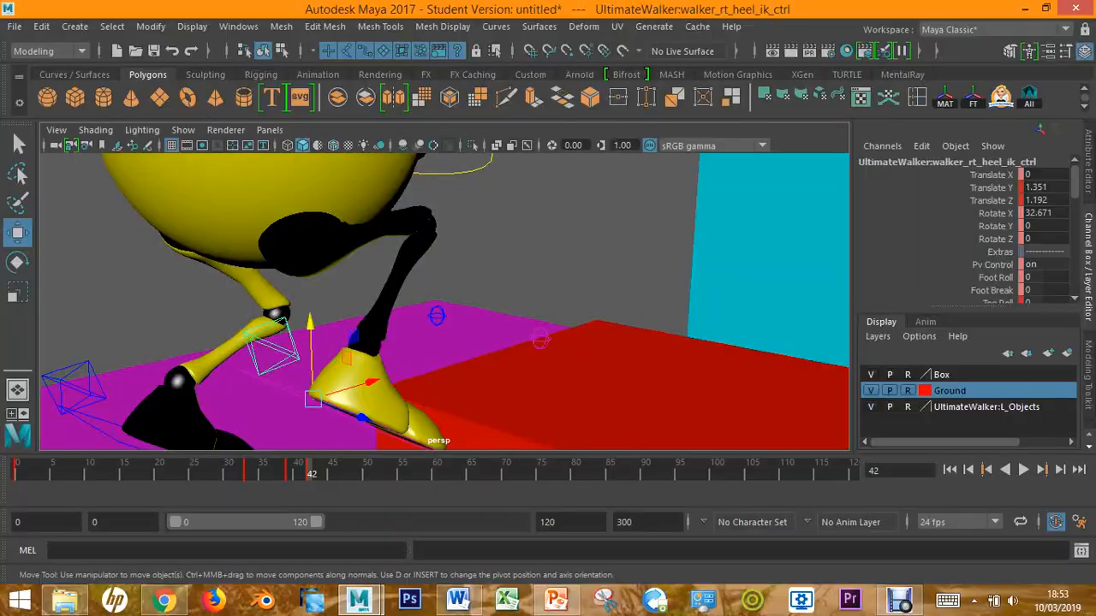
# Rotate the right heel control to a Rotate X of -20.906 so the foot tilts upward.
pyautogui.press('e')
pyautogui.moveTo(281, 345); pyautogui.dragTo(248, 411)
pyautogui.keyDown('alt'); pyautogui.moveTo(428, 299); pyautogui.dragTo(578, 291); pyautogui.keyUp('alt')
pyautogui.press('w')
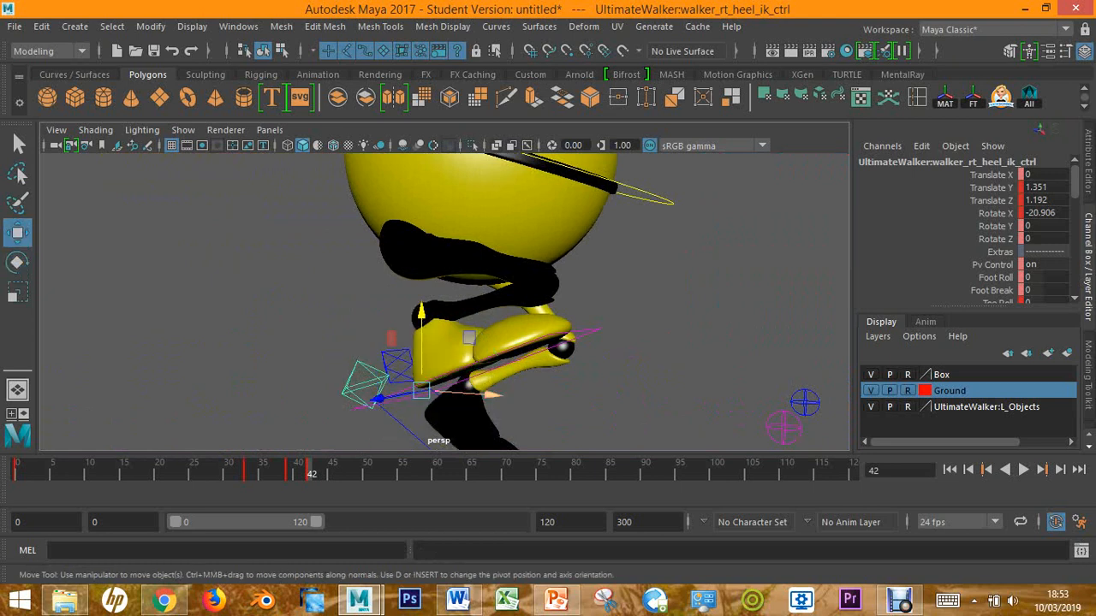
# Move the right heel control to Translate X -0.033, Translate Y 1.081 and Translate Z 1.575.
pyautogui.moveTo(484, 394); pyautogui.dragTo(534, 397)
pyautogui.keyDown('alt'); pyautogui.moveTo(514, 299); pyautogui.dragTo(544, 327); pyautogui.keyUp('alt')
pyautogui.moveTo(472, 406); pyautogui.dragTo(488, 404)
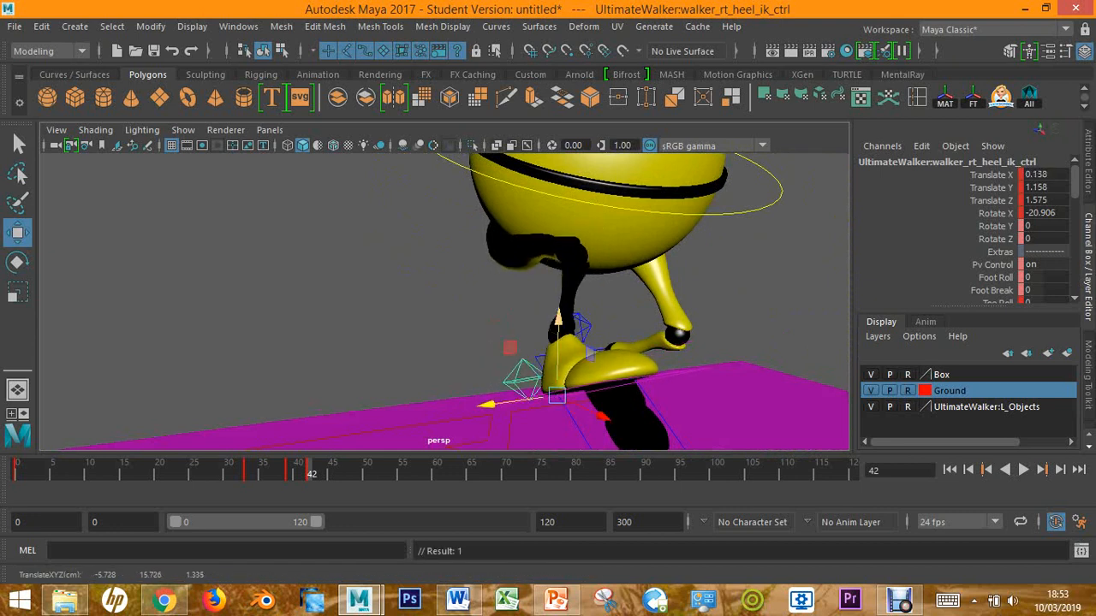
pyautogui.moveTo(557, 319); pyautogui.dragTo(557, 327)
pyautogui.keyDown('alt'); pyautogui.moveTo(514, 257); pyautogui.dragTo(599, 260); pyautogui.keyUp('alt')
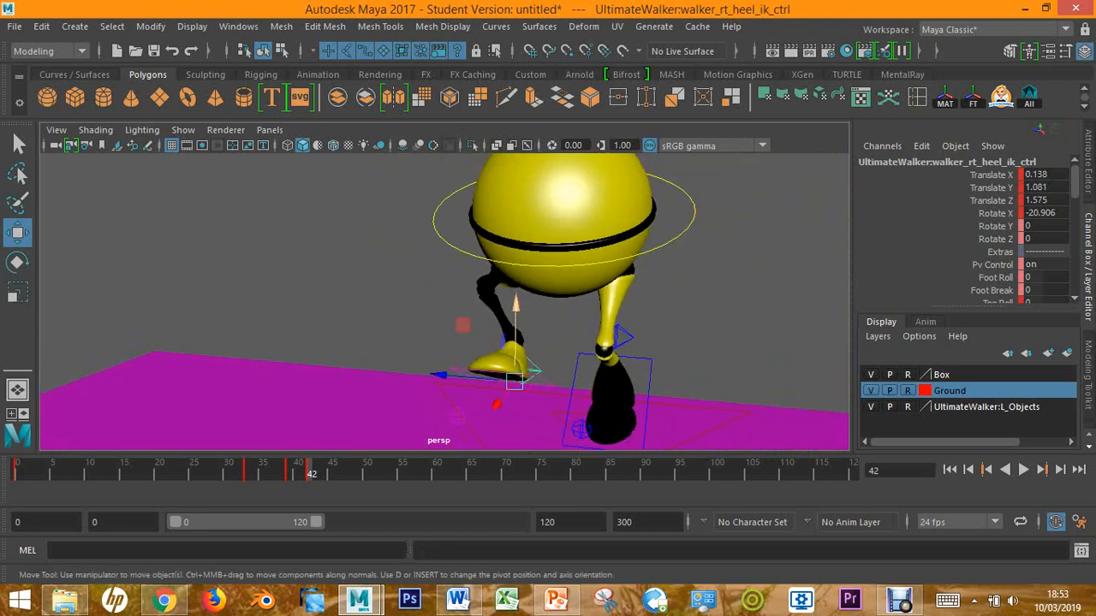
pyautogui.keyDown('alt'); pyautogui.moveTo(513, 256); pyautogui.dragTo(548, 287); pyautogui.keyUp('alt')
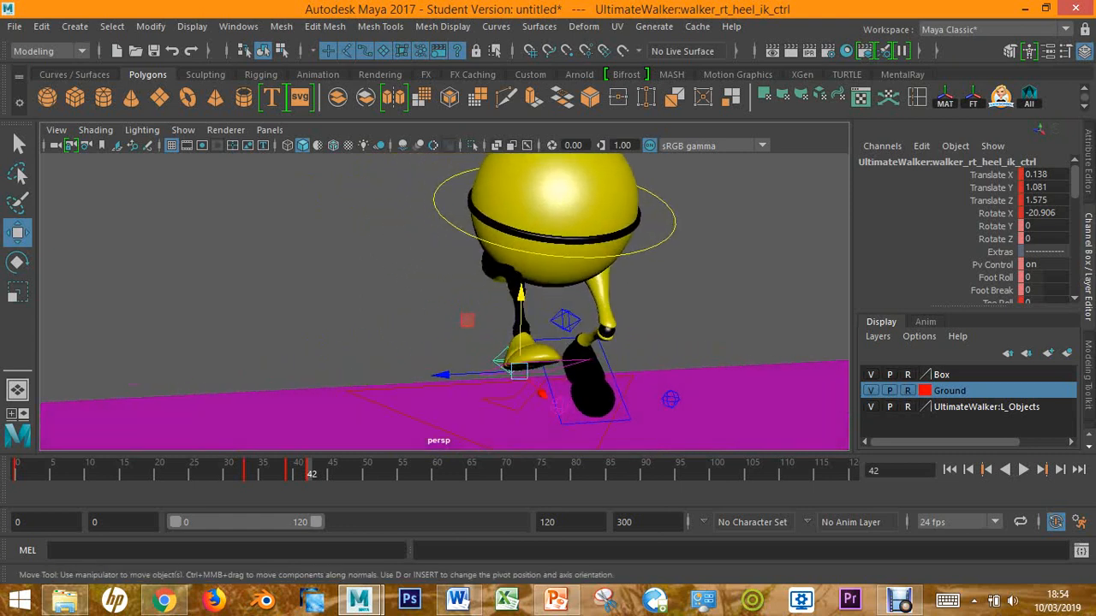
pyautogui.scroll(2, 445, 300)
pyautogui.moveTo(462, 394); pyautogui.dragTo(446, 395)
# Rotate the right heel control about its vertical axis to turn the foot outward, then deselect it.
pyautogui.press('e')
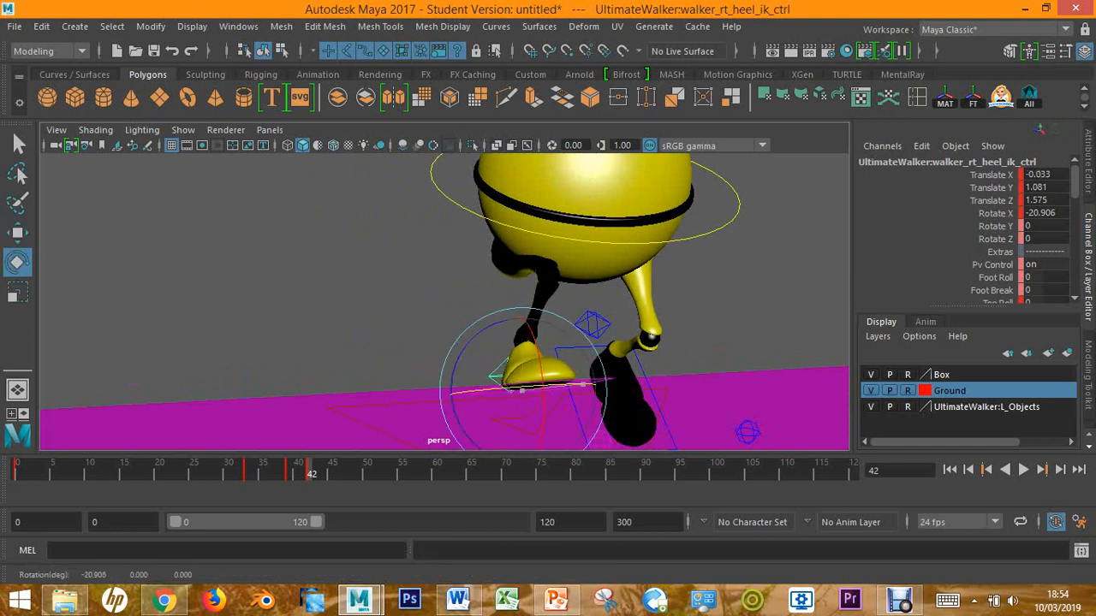
pyautogui.moveTo(513, 377); pyautogui.dragTo(531, 308)
pyautogui.click(380, 227)
pyautogui.keyDown('alt'); pyautogui.moveTo(381, 227); pyautogui.dragTo(384, 296); pyautogui.keyUp('alt')
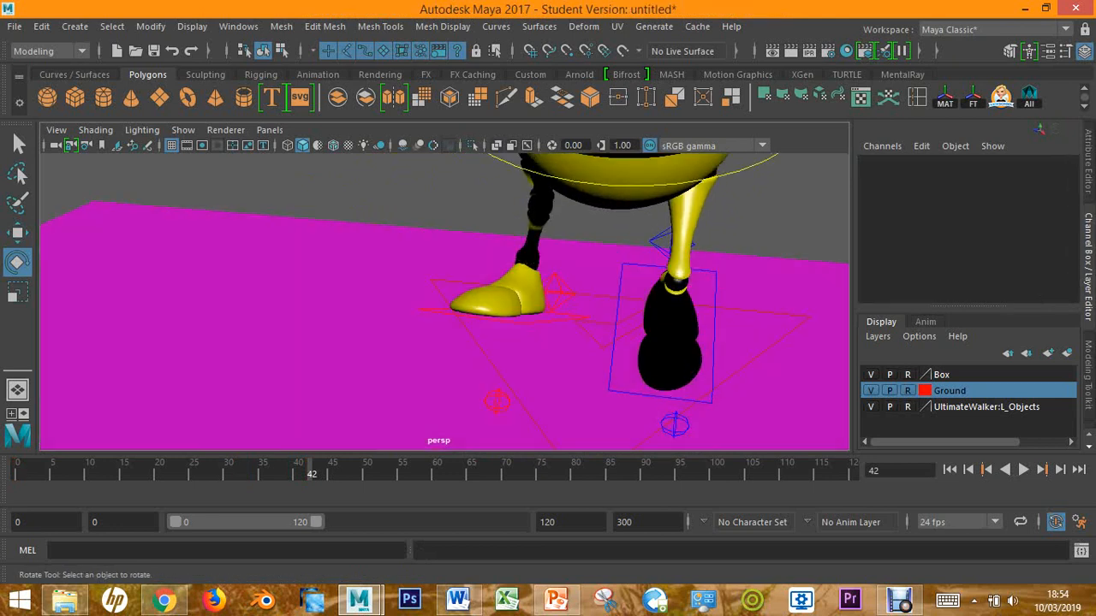
# Shift the right knee pole vector control outward to a Translate X of -0.865.
pyautogui.click(497, 401)
pyautogui.press('f')
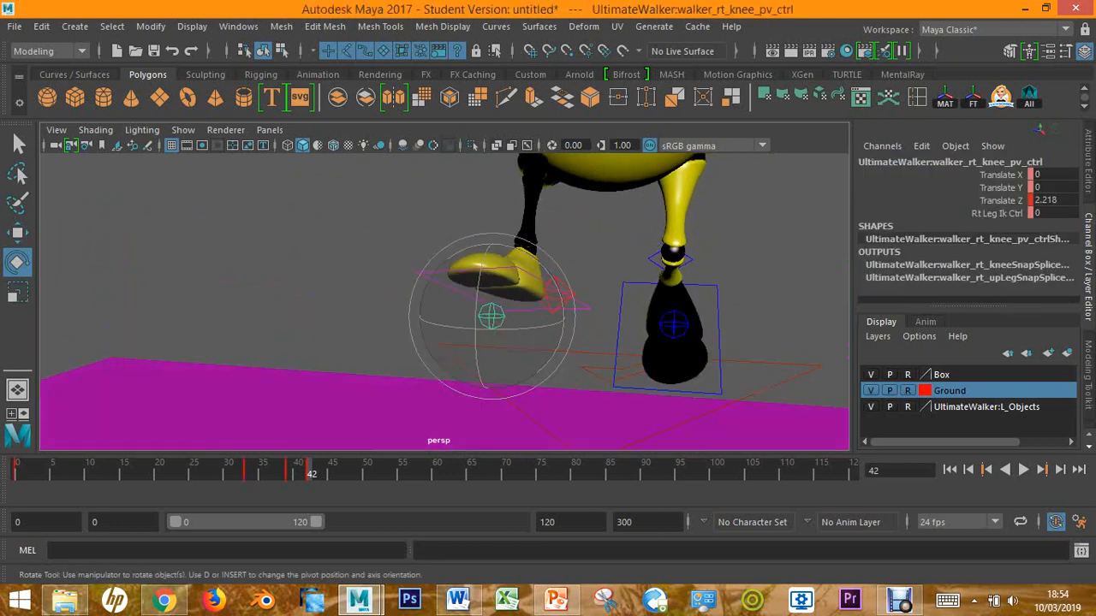
pyautogui.scroll(3, 462, 309)
pyautogui.keyDown('alt'); pyautogui.moveTo(463, 257); pyautogui.dragTo(462, 343); pyautogui.keyUp('alt')
pyautogui.press('w')
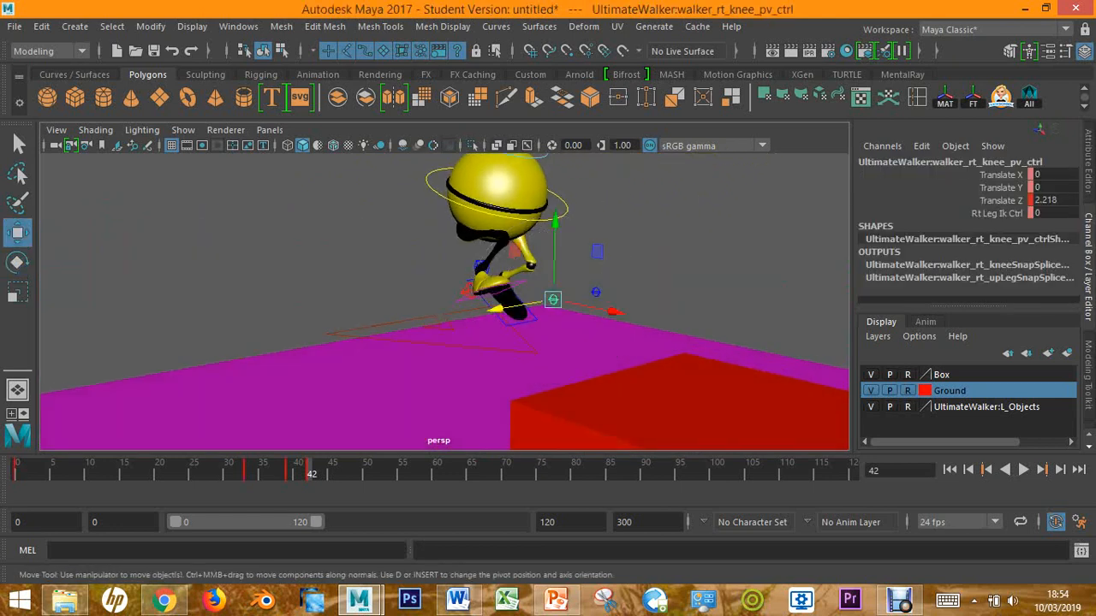
pyautogui.click(512, 315)
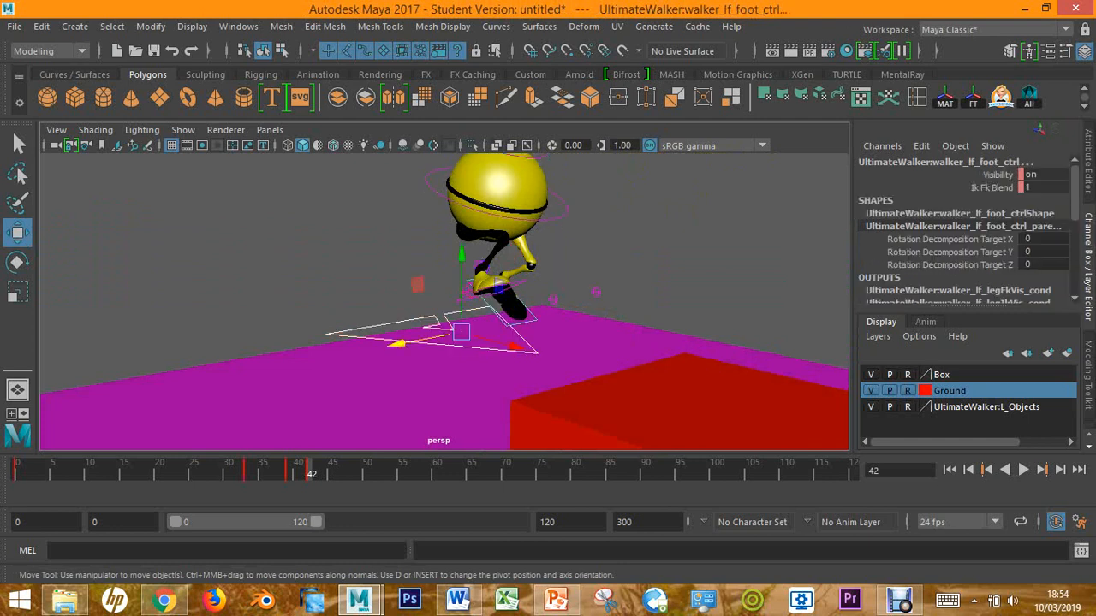
pyautogui.click(417, 284)
pyautogui.keyDown('alt'); pyautogui.moveTo(417, 285); pyautogui.dragTo(463, 257); pyautogui.keyUp('alt')
pyautogui.moveTo(509, 310); pyautogui.dragTo(622, 293)
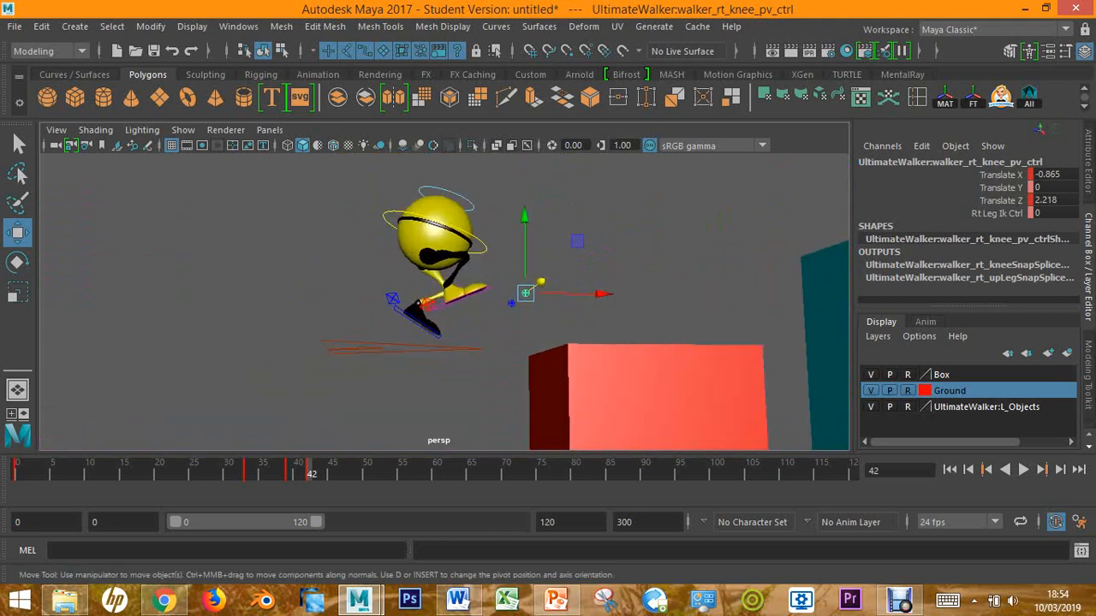
# Raise the walker's root control to a Translate Y of 15.513 to lift the whole body higher in the jump.
pyautogui.click(428, 348)
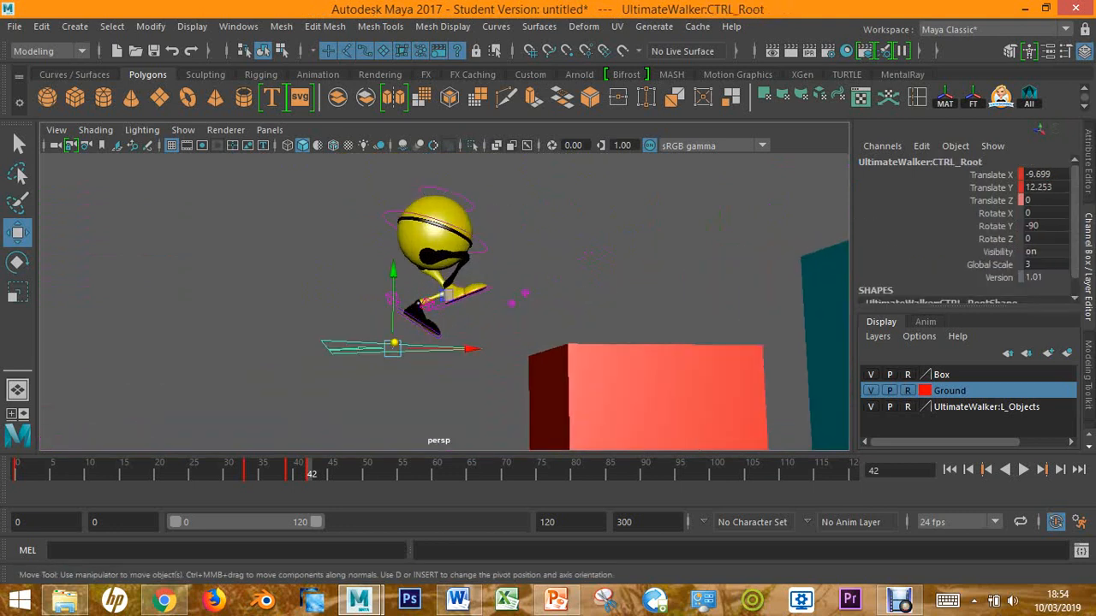
pyautogui.moveTo(393, 282); pyautogui.dragTo(393, 267)
pyautogui.keyDown('alt'); pyautogui.moveTo(625, 291); pyautogui.dragTo(629, 338); pyautogui.keyUp('alt')
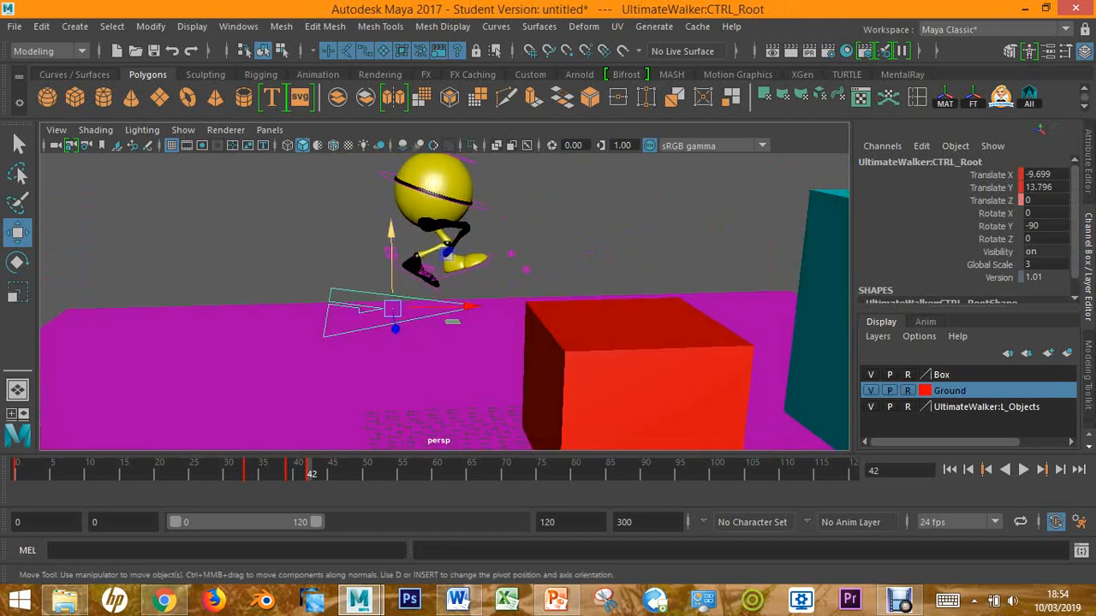
pyautogui.moveTo(391, 257); pyautogui.dragTo(390, 250)
pyautogui.keyDown('alt'); pyautogui.moveTo(629, 338); pyautogui.dragTo(629, 308); pyautogui.keyUp('alt')
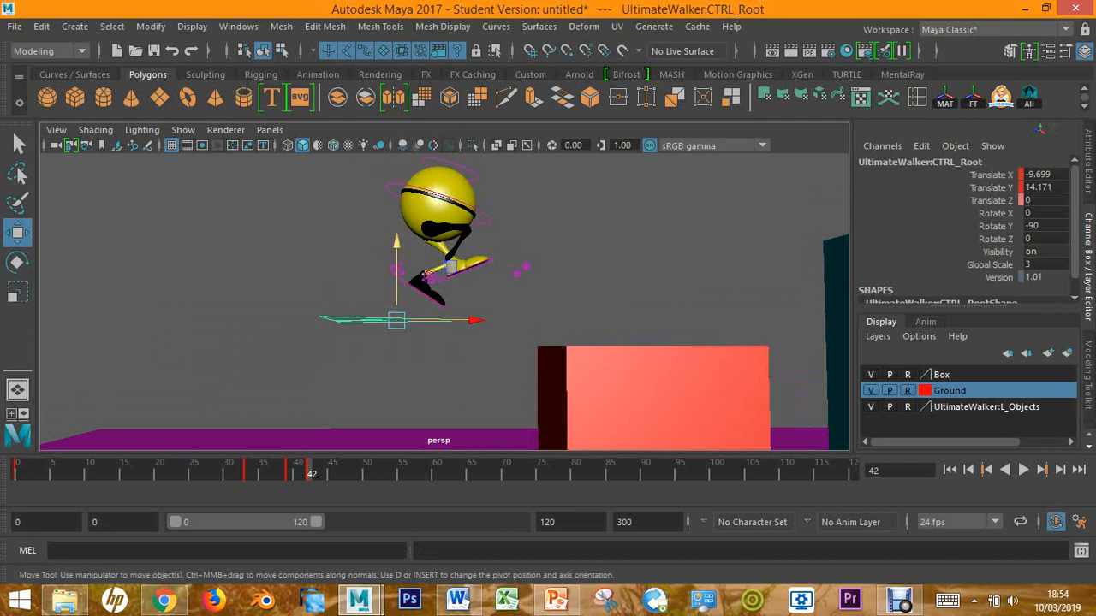
pyautogui.moveTo(396, 265); pyautogui.dragTo(397, 248)
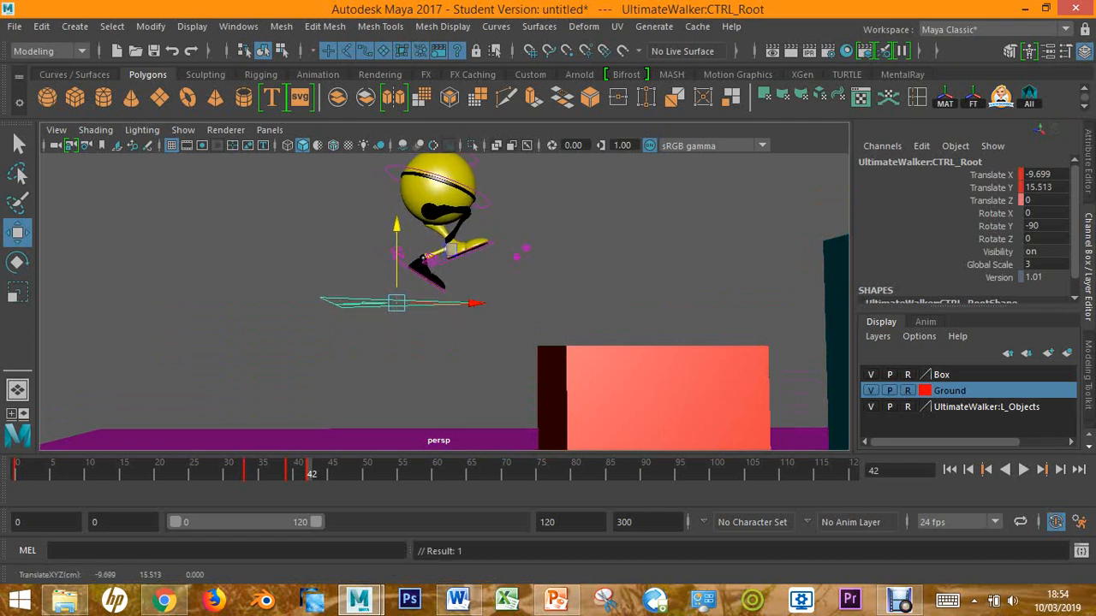
pyautogui.keyDown('alt'); pyautogui.moveTo(629, 308); pyautogui.dragTo(629, 331); pyautogui.keyUp('alt')
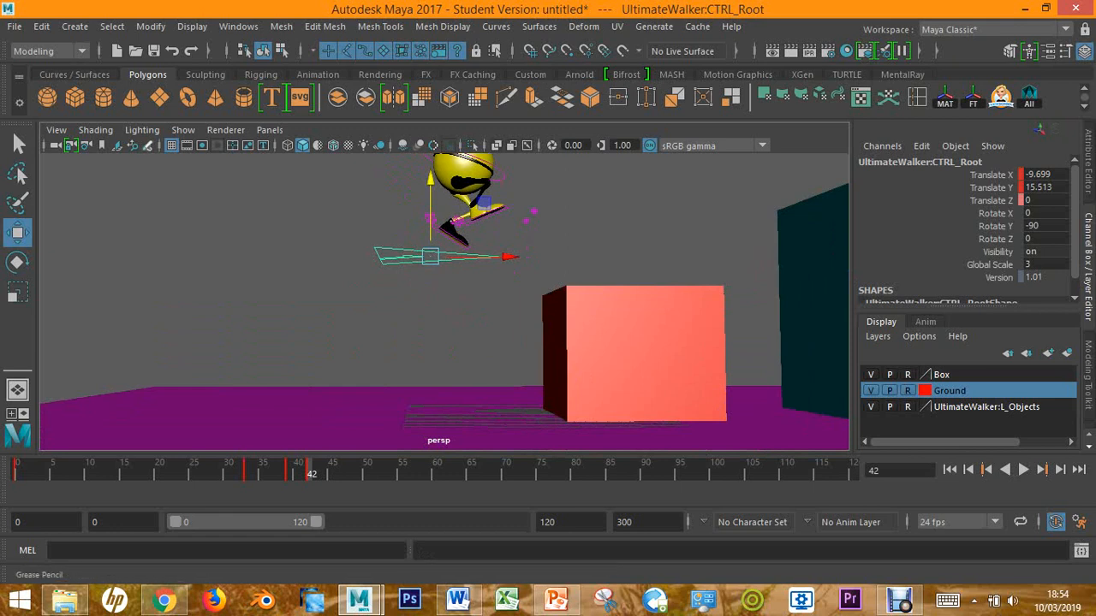
# Draw the jump path with the Grease Pencil as an arc from the ground to the top of the red box.
pyautogui.click(147, 144)
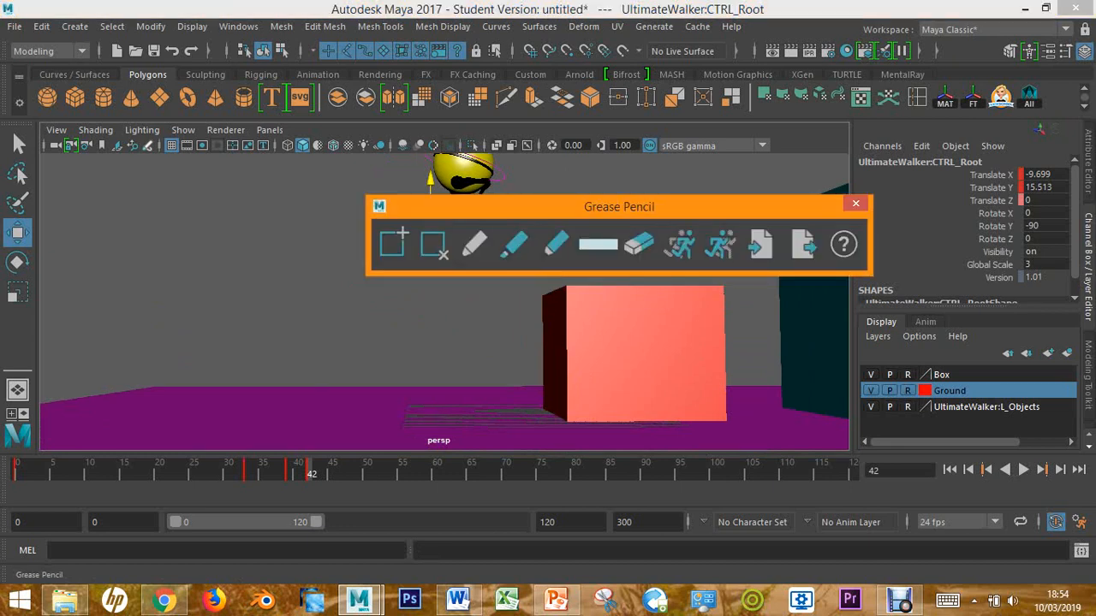
pyautogui.moveTo(514, 207); pyautogui.dragTo(741, 191)
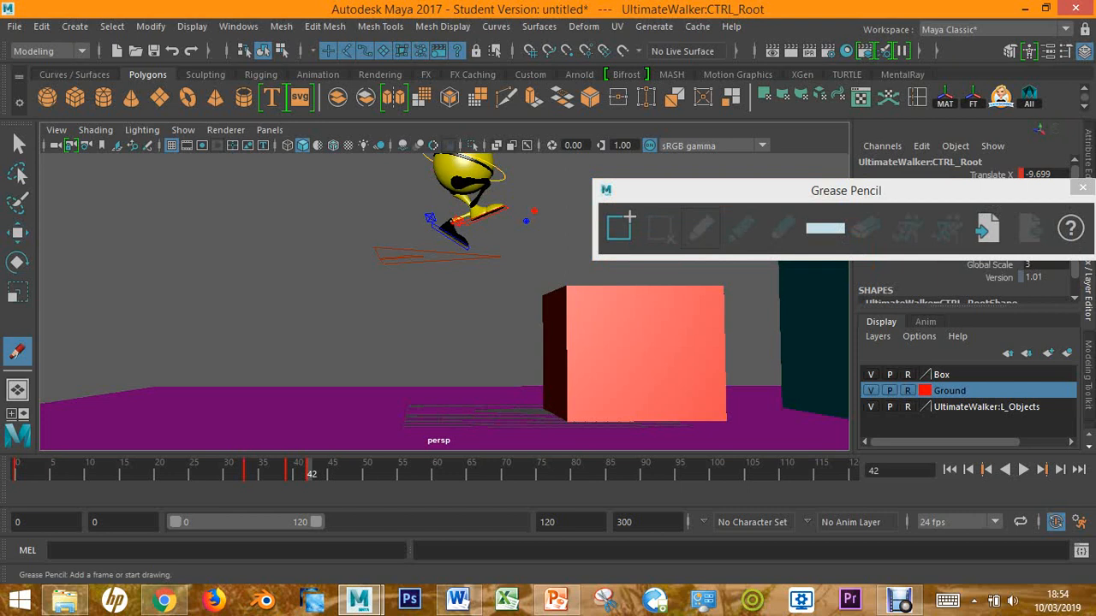
pyautogui.moveTo(329, 282); pyautogui.dragTo(299, 412)
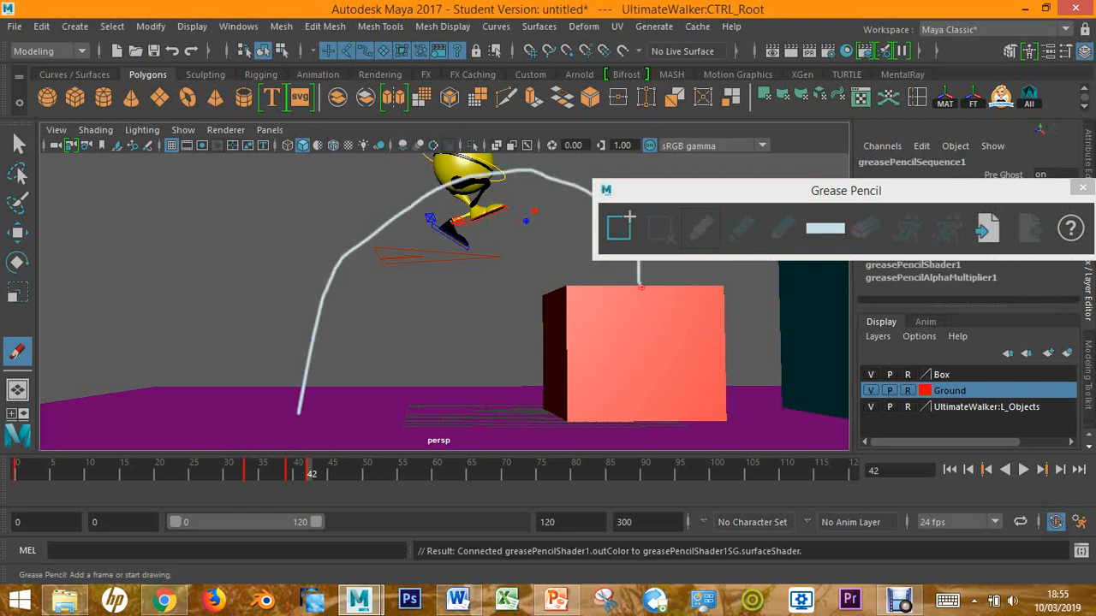
# Check the sketched jump arc against the walker in playback and close the Grease Pencil window.
pyautogui.moveTo(771, 190); pyautogui.dragTo(899, 262)
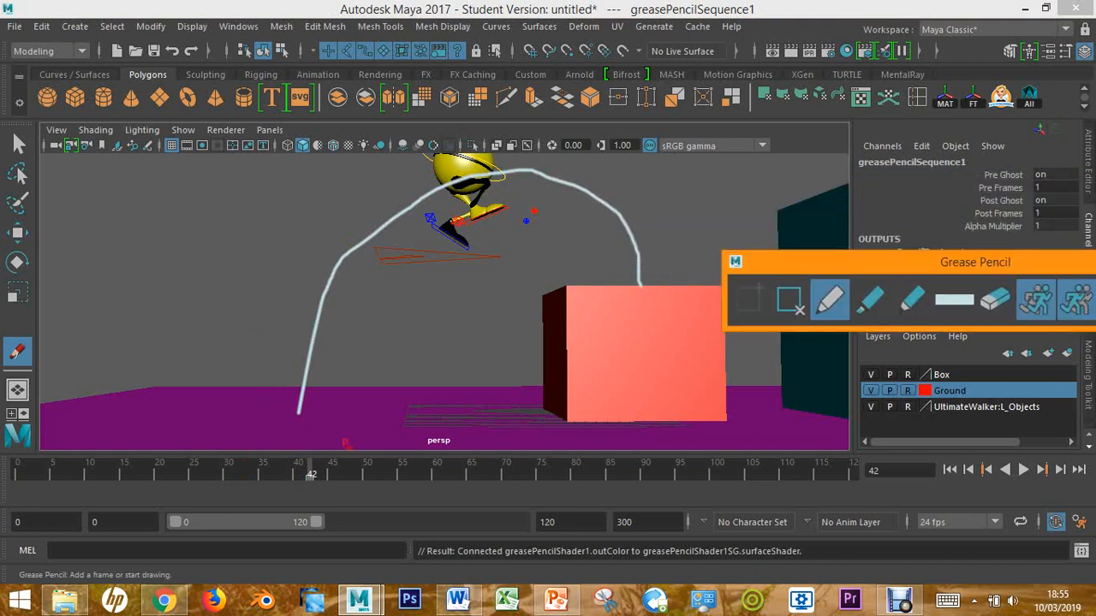
pyautogui.moveTo(310, 471); pyautogui.dragTo(17, 471)
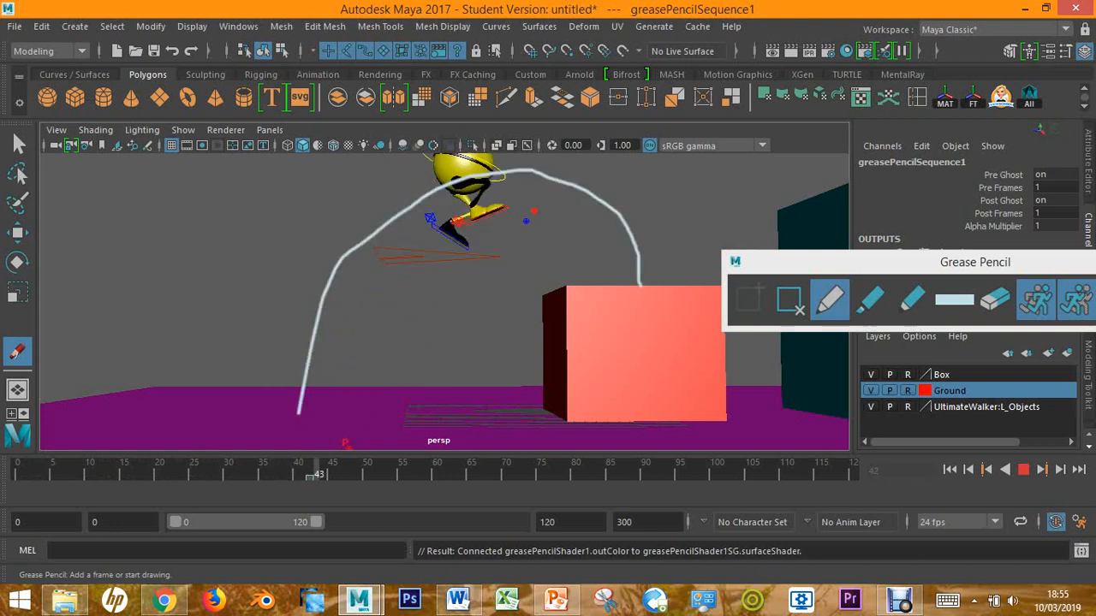
pyautogui.press('Escape')
pyautogui.moveTo(890, 262); pyautogui.dragTo(622, 291)
pyautogui.click(945, 286)
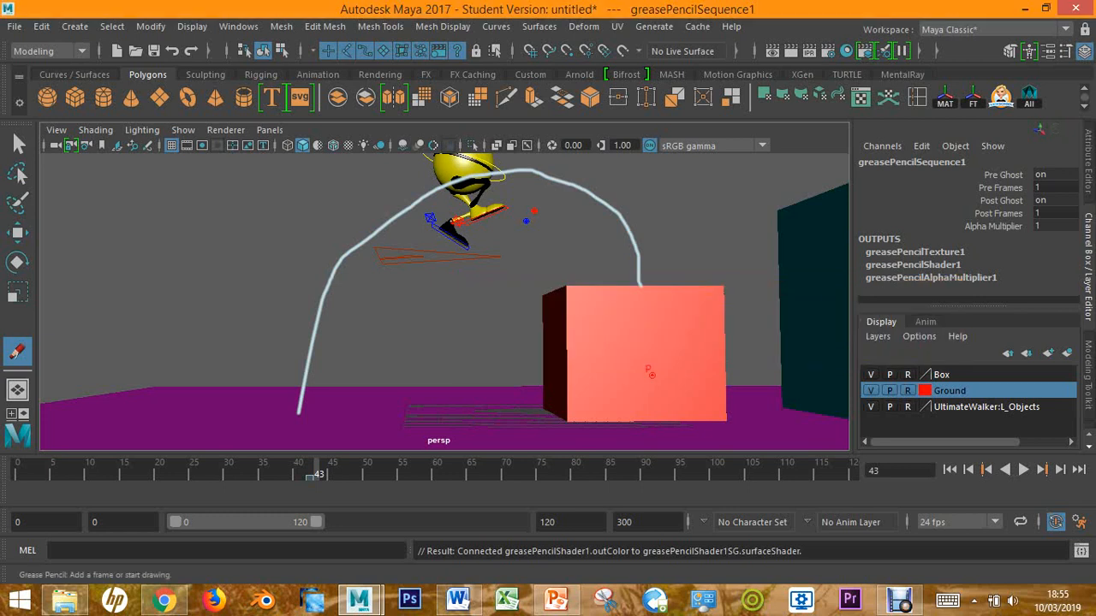
# Undo the Grease Pencil arc and raise the walker's root control at frame 42 to a Translate Y of 17.845.
pyautogui.hotkey('ctrl', 'z')
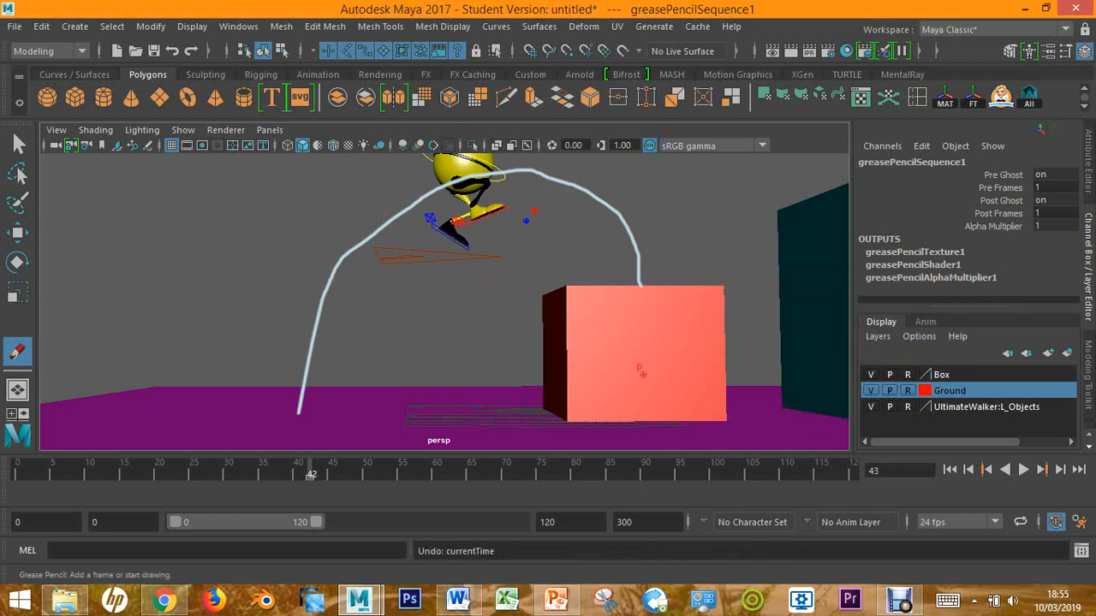
pyautogui.hotkey('ctrl', 'z')
pyautogui.hotkey('ctrl', 'z')
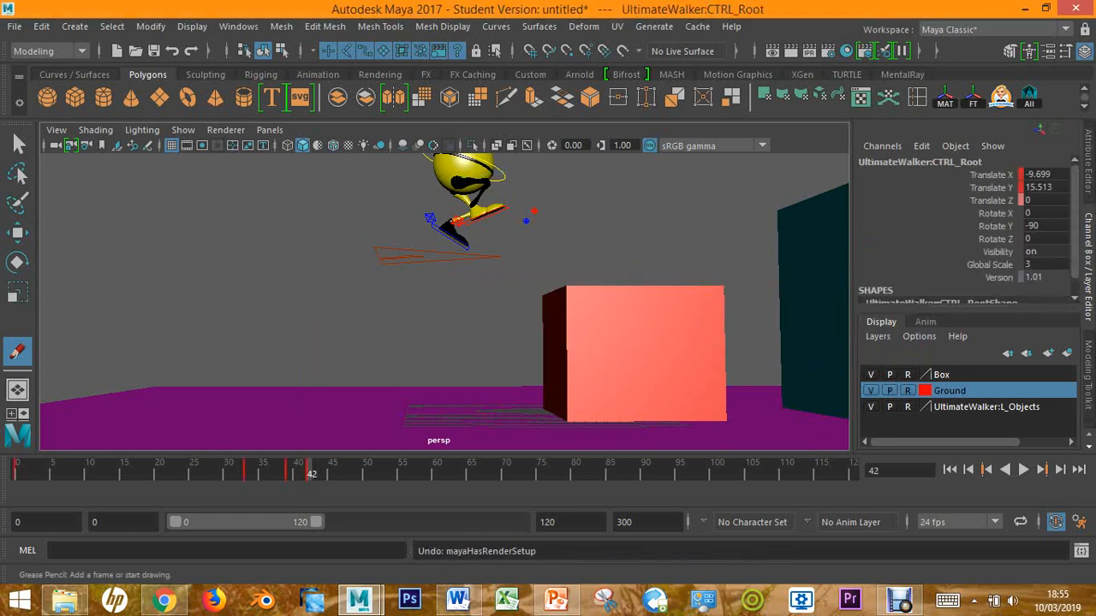
pyautogui.press('w')
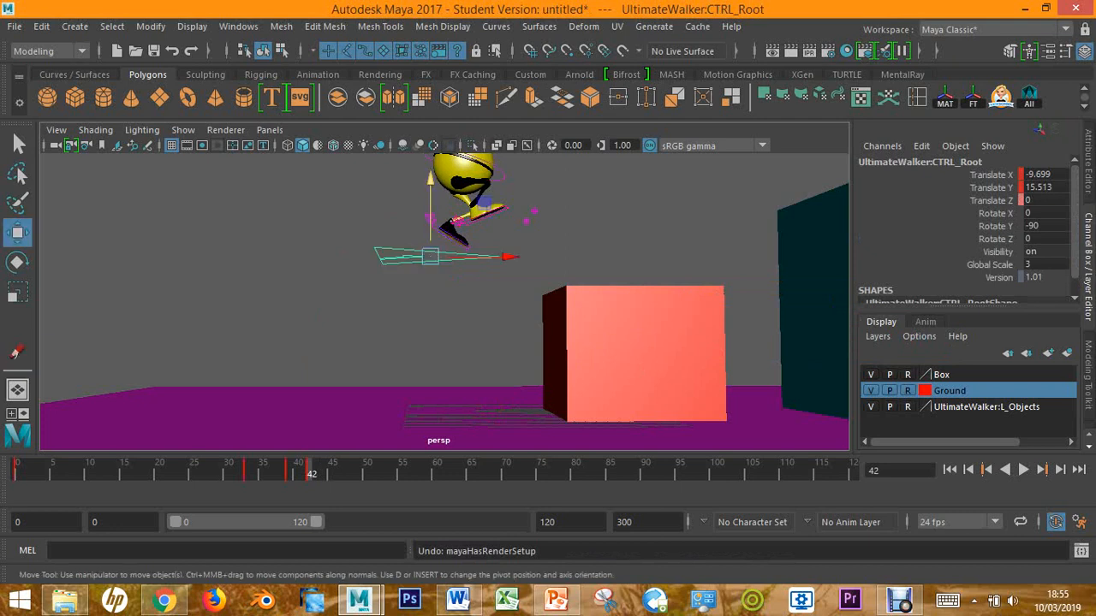
pyautogui.moveTo(430, 180); pyautogui.dragTo(431, 157)
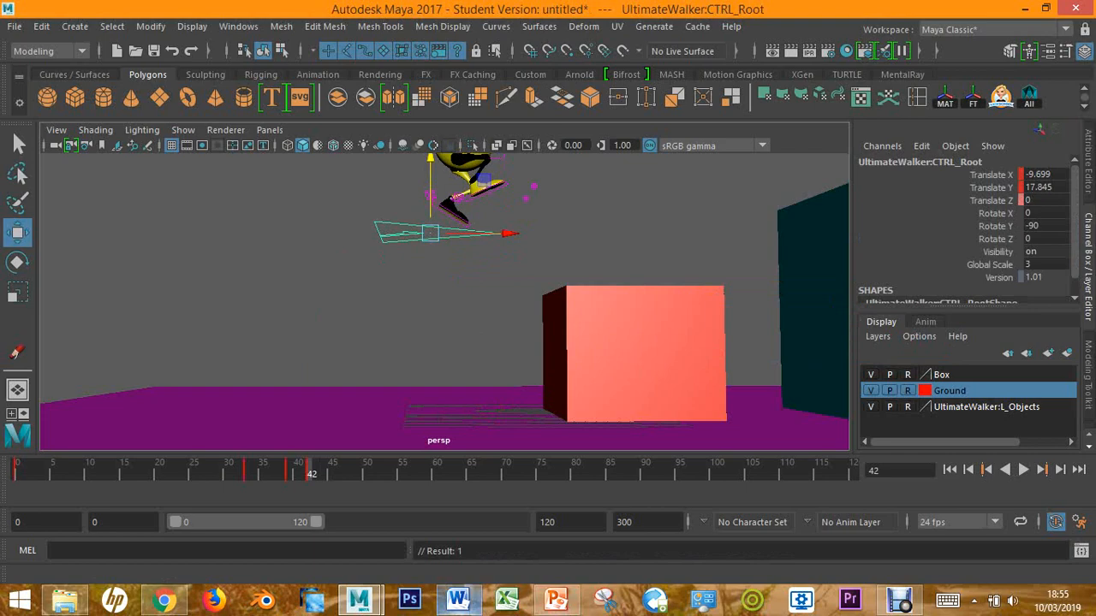
# Switch to PowerPoint and view the jump pose drawings on slide 9 full screen as reference.
pyautogui.click(556, 599)
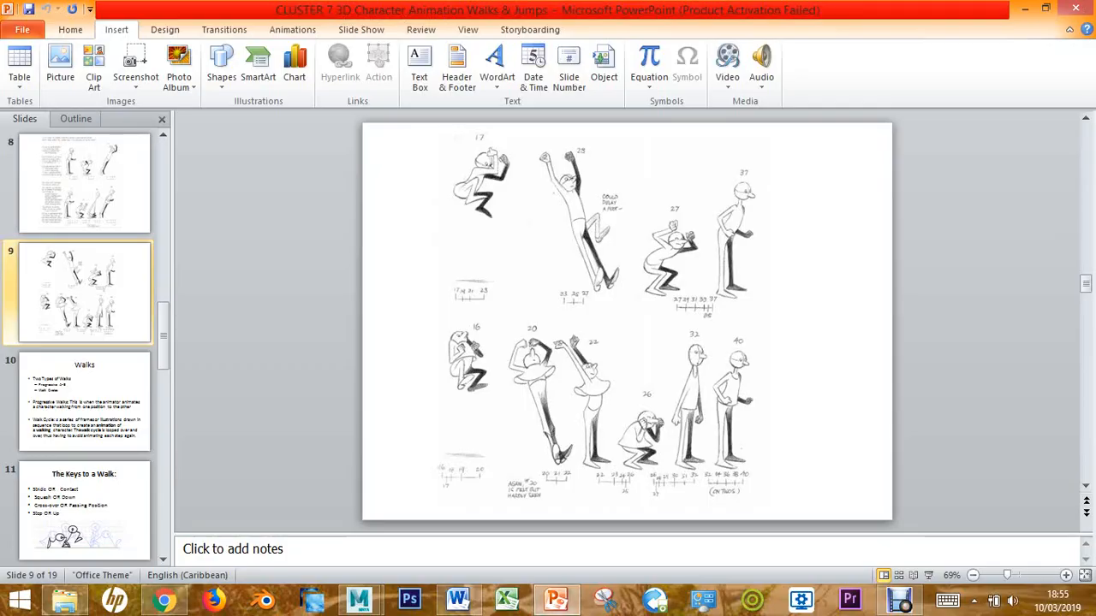
pyautogui.hotkey('shift', 'F5')
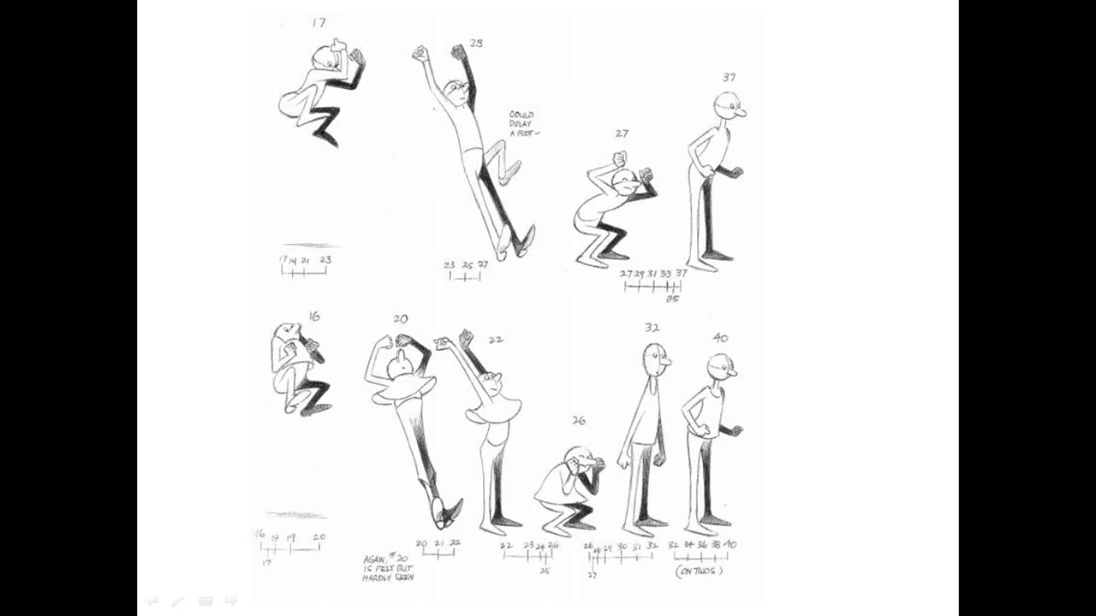
pyautogui.press('Escape')
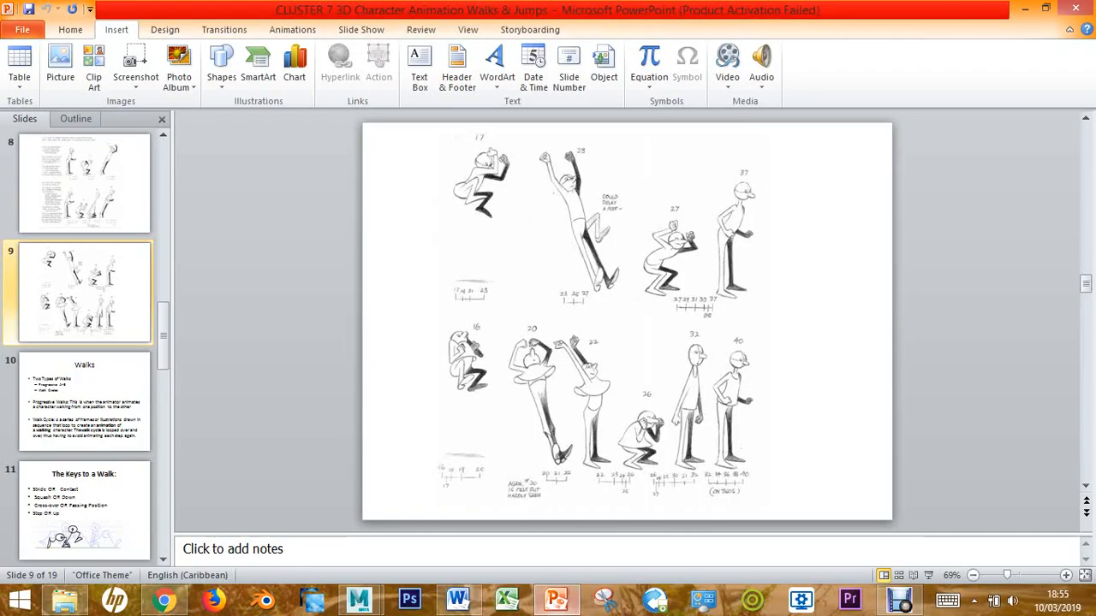
pyautogui.hotkey('alt', 'Tab')
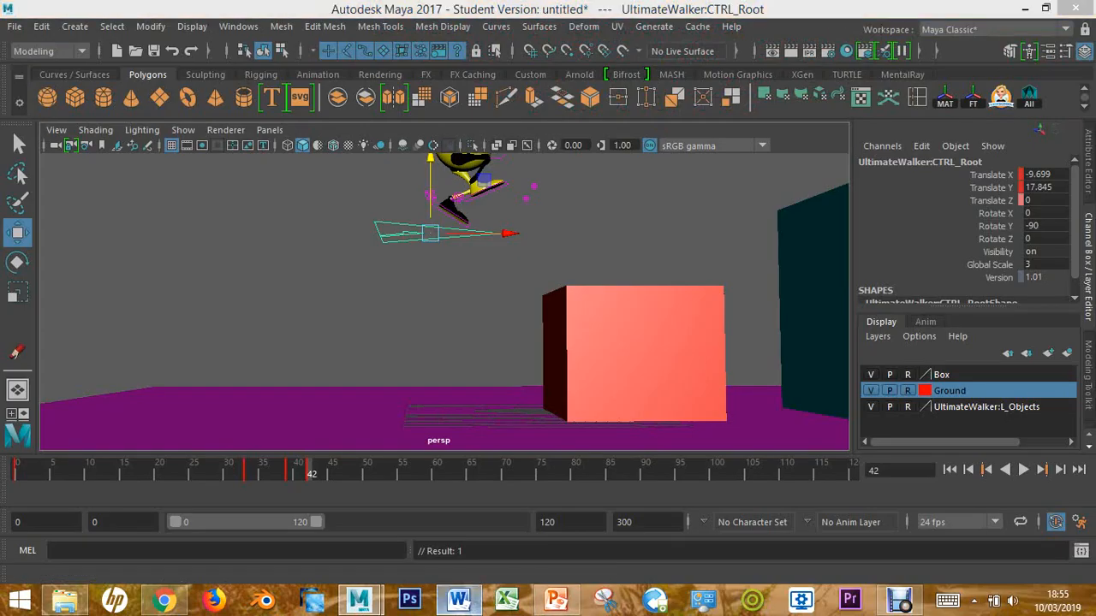
# Switch to the Key Pose document in Word and look up the key frame for the Contact pose.
pyautogui.hotkey('alt', 'Tab')
pyautogui.press('Down')
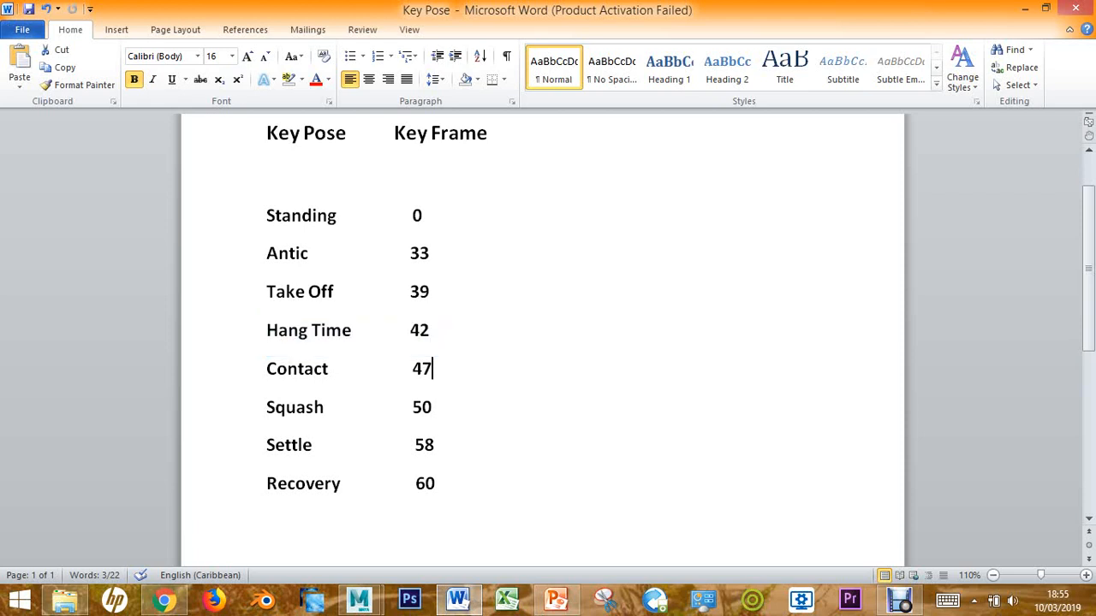
pyautogui.hotkey('shift', 'Home')
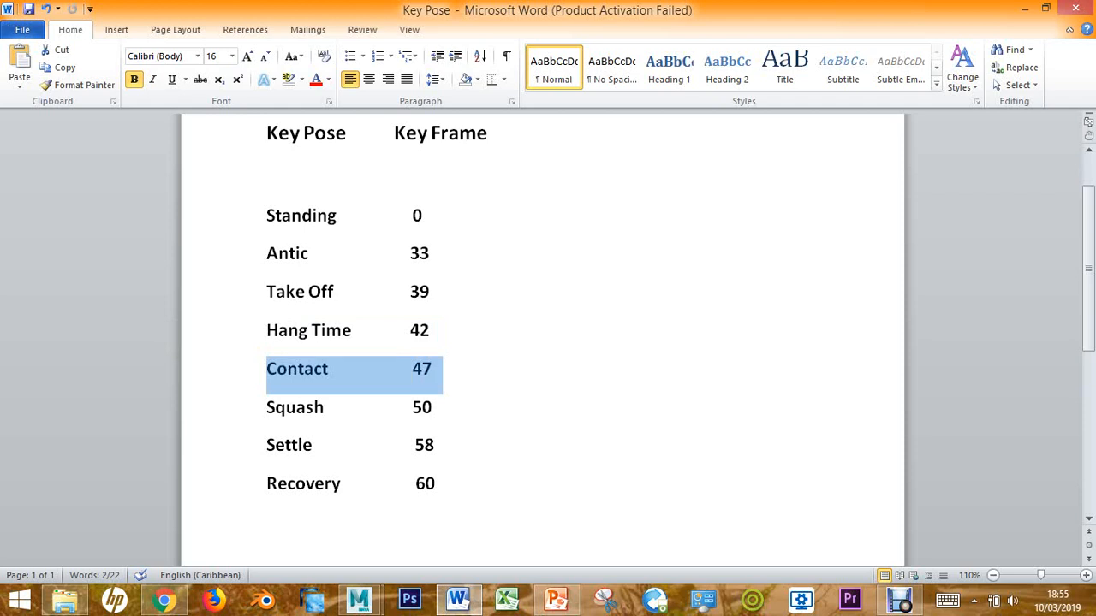
# Switch back to Maya and go to frame 47 for the contact pose.
pyautogui.moveTo(358, 599)
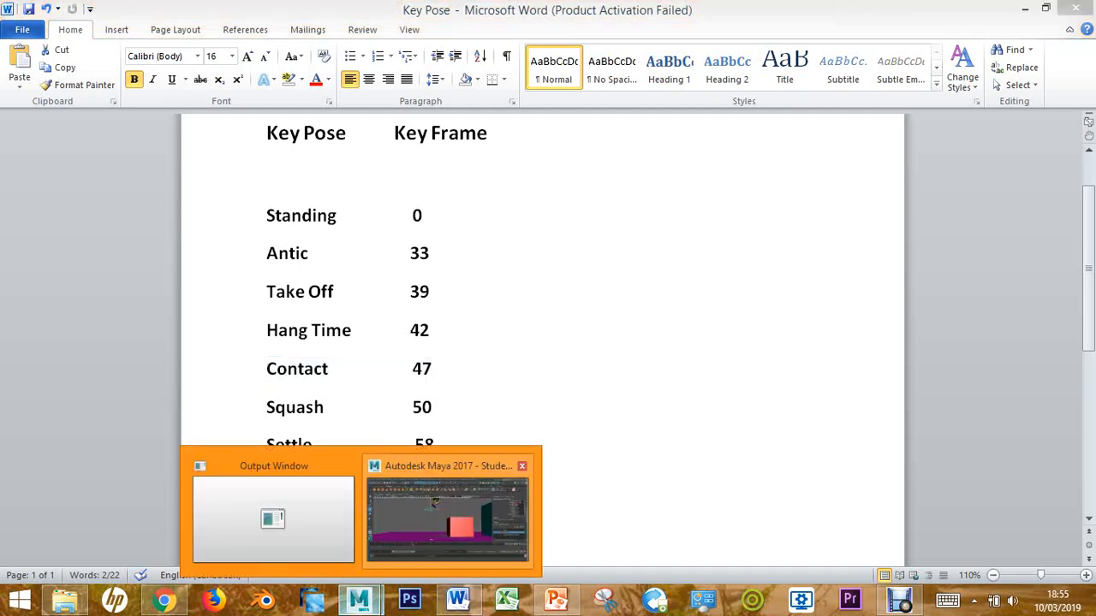
pyautogui.click(475, 514)
pyautogui.hotkey('alt', 'v')
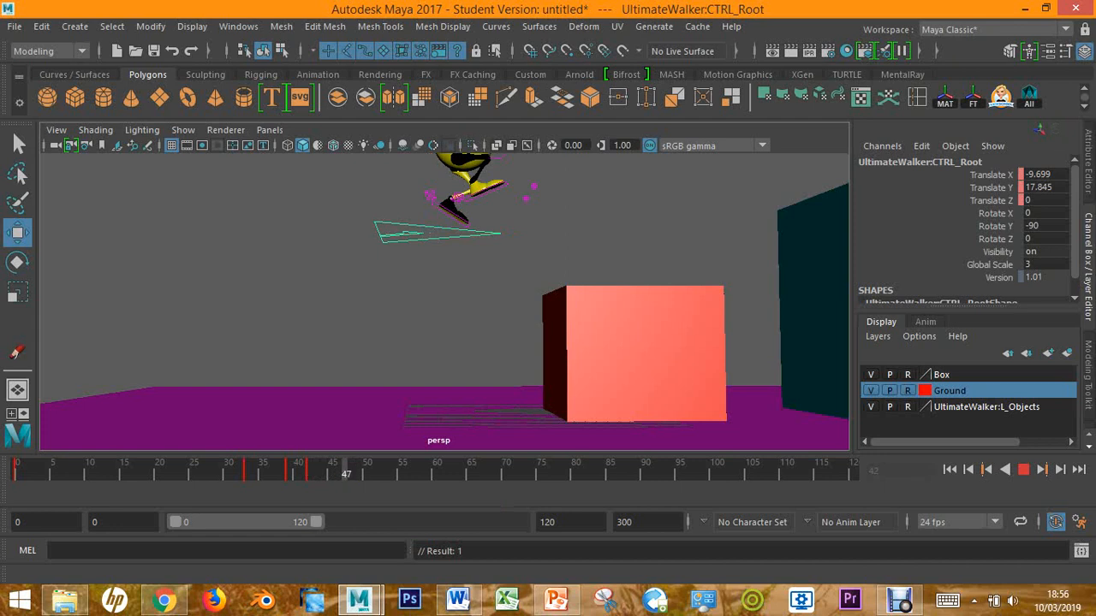
pyautogui.hotkey('alt', 'v')
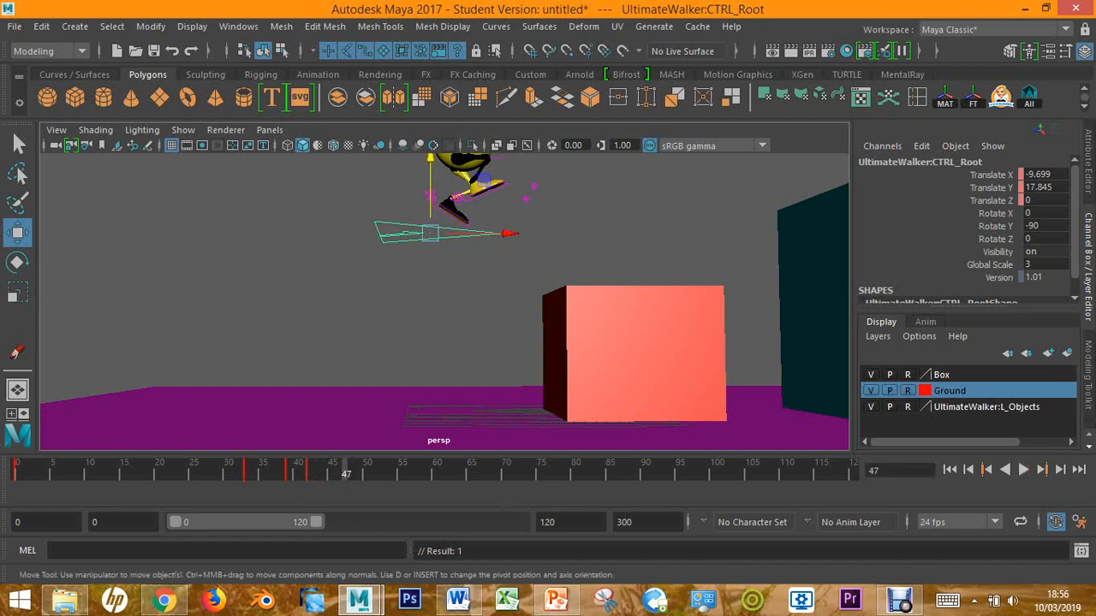
pyautogui.press('Escape')
pyautogui.hotkey('ctrl', 'z')
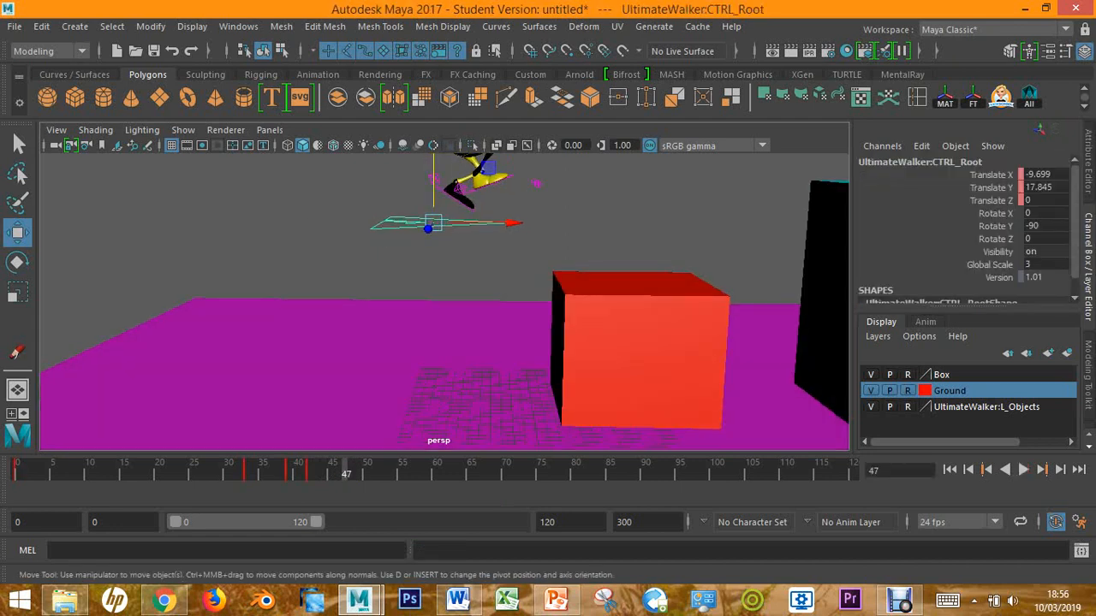
# Move the walker's root control over the red box to Translate X 2.368 and Translate Y 11.756, then deselect it.
pyautogui.moveTo(513, 223); pyautogui.dragTo(565, 309)
pyautogui.moveTo(513, 195); pyautogui.dragTo(513, 209)
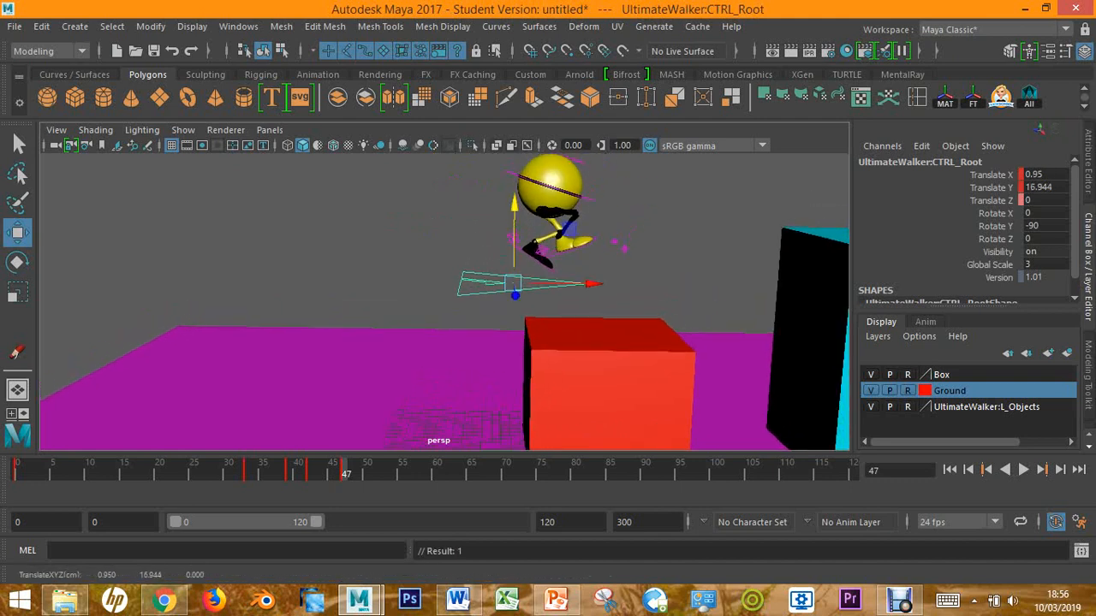
pyautogui.keyDown('alt'); pyautogui.moveTo(513, 257); pyautogui.dragTo(564, 272); pyautogui.keyUp('alt')
pyautogui.moveTo(616, 337); pyautogui.dragTo(640, 339)
pyautogui.moveTo(588, 274); pyautogui.dragTo(588, 299)
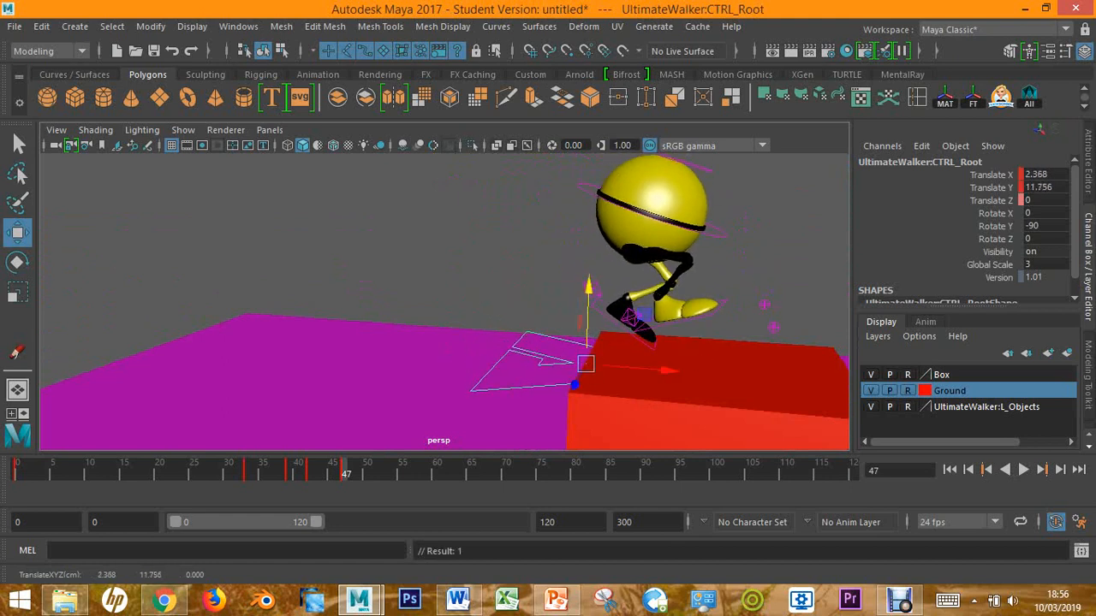
pyautogui.click(479, 248)
# Select the right and left heel controls together and lower both feet onto the red box, with the left heel at Translate Y -0.037.
pyautogui.scroll(3, 480, 248)
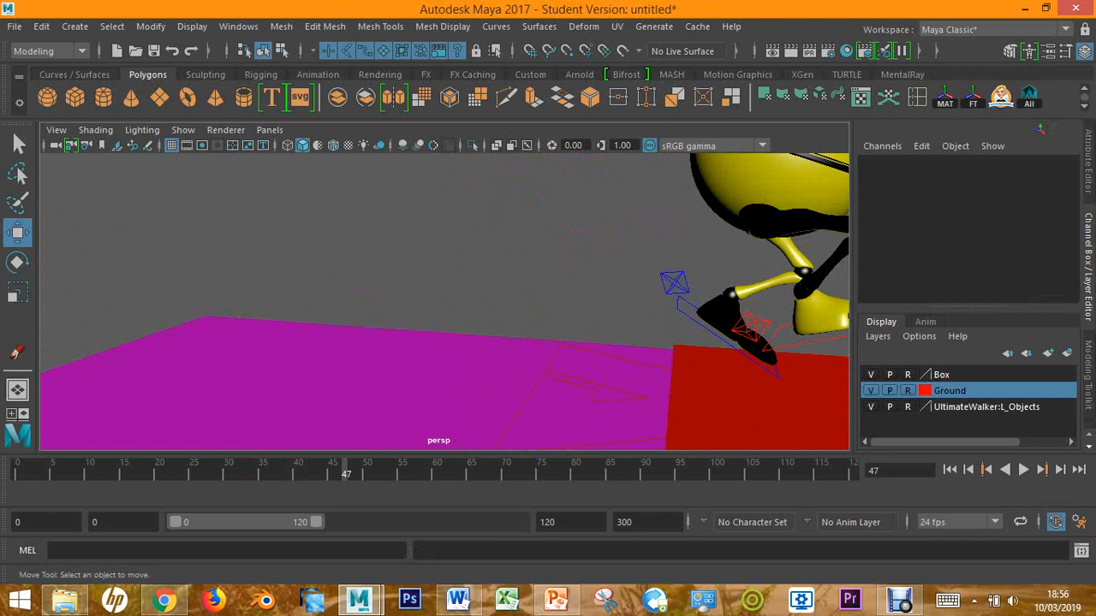
pyautogui.keyDown('alt'); pyautogui.moveTo(650, 300); pyautogui.dragTo(497, 300, button='middle'); pyautogui.keyUp('alt')
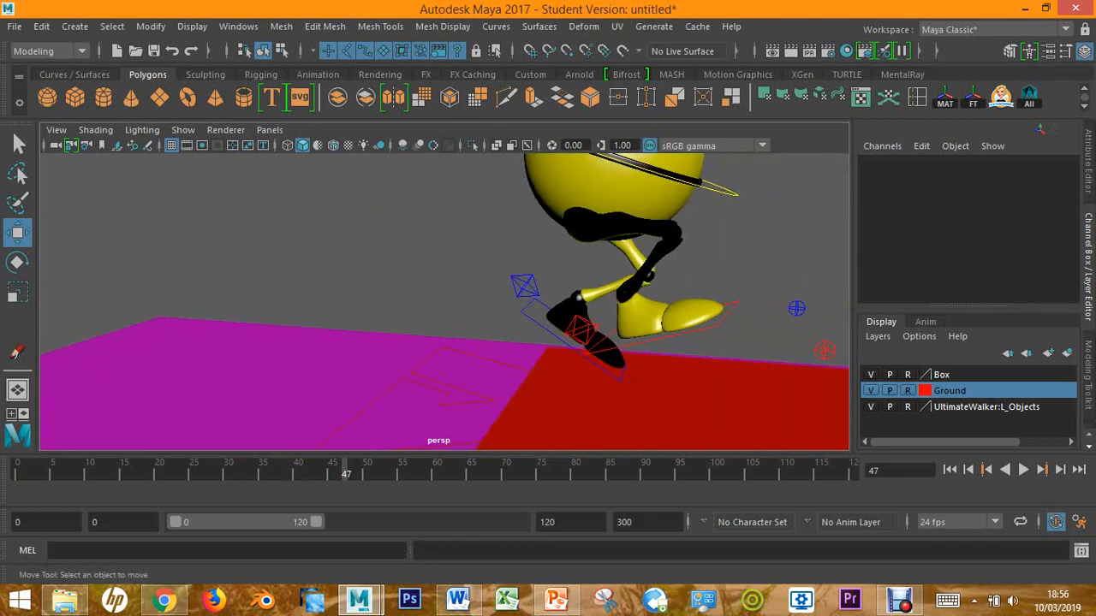
pyautogui.click(581, 330)
pyautogui.keyDown('alt'); pyautogui.moveTo(581, 330); pyautogui.dragTo(655, 342); pyautogui.keyUp('alt')
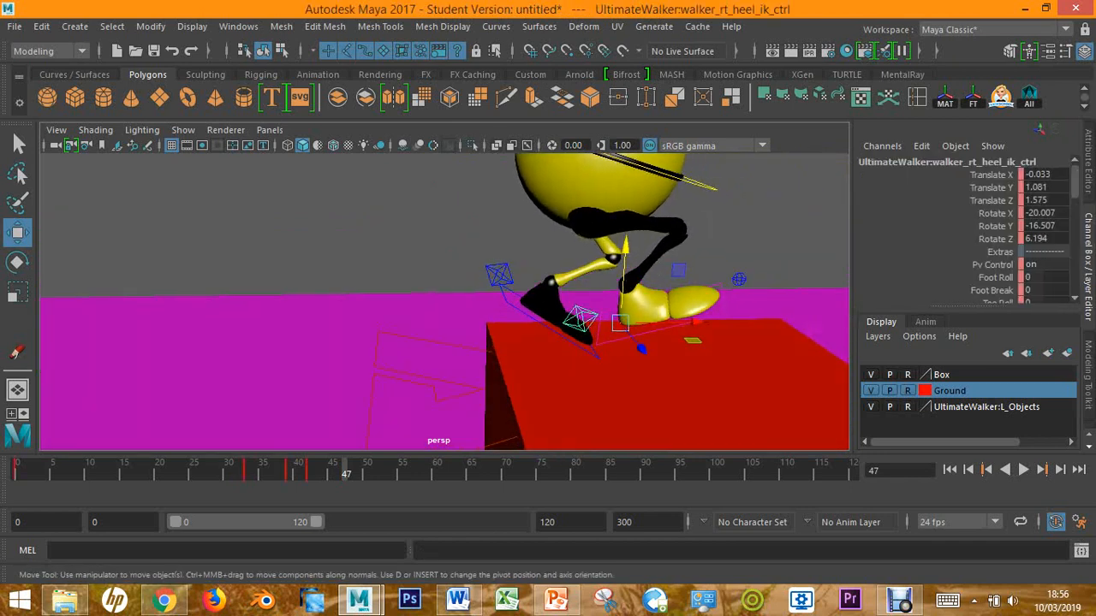
pyautogui.keyDown('shift'); pyautogui.click(499, 275); pyautogui.keyUp('shift')
pyautogui.moveTo(520, 227); pyautogui.dragTo(519, 301)
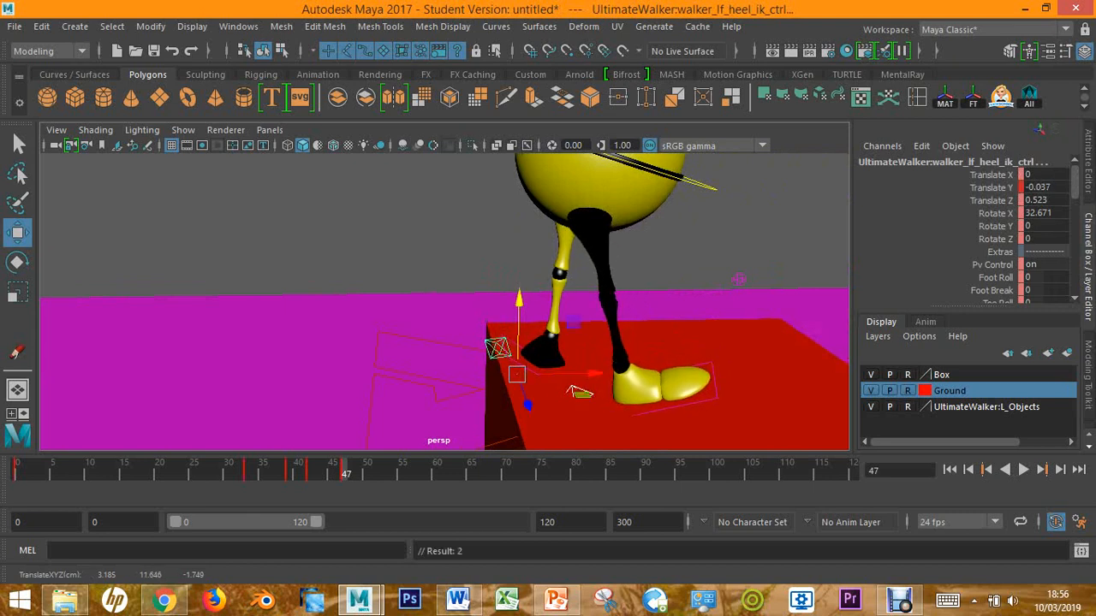
# Lift the left heel control forward to Translate Y 1.088 and Translate Z 1.582, and level the foot to Rotate X -3.977.
pyautogui.click(571, 390)
pyautogui.click(501, 346)
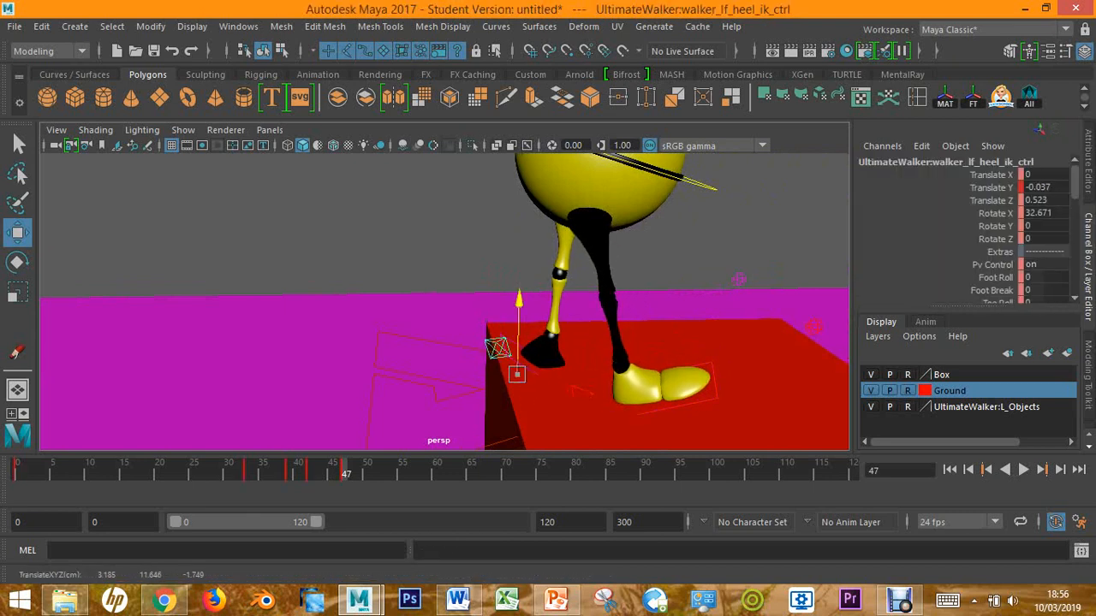
pyautogui.moveTo(517, 333); pyautogui.dragTo(518, 258)
pyautogui.moveTo(599, 296); pyautogui.dragTo(680, 296)
pyautogui.keyDown('alt'); pyautogui.moveTo(616, 326); pyautogui.dragTo(480, 308); pyautogui.keyUp('alt')
pyautogui.press('e')
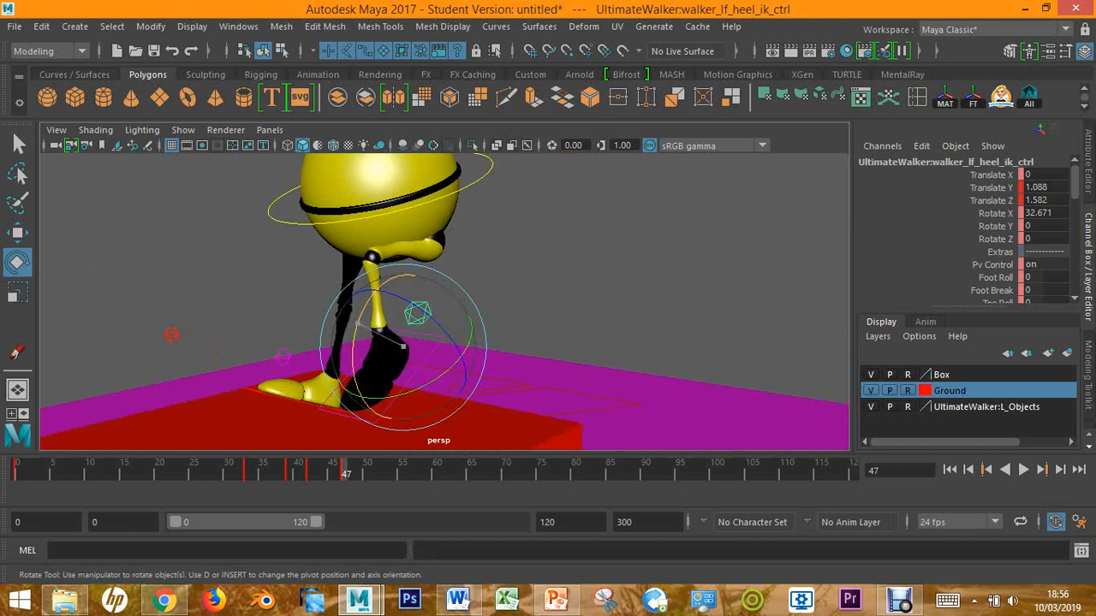
pyautogui.moveTo(368, 396); pyautogui.dragTo(373, 351)
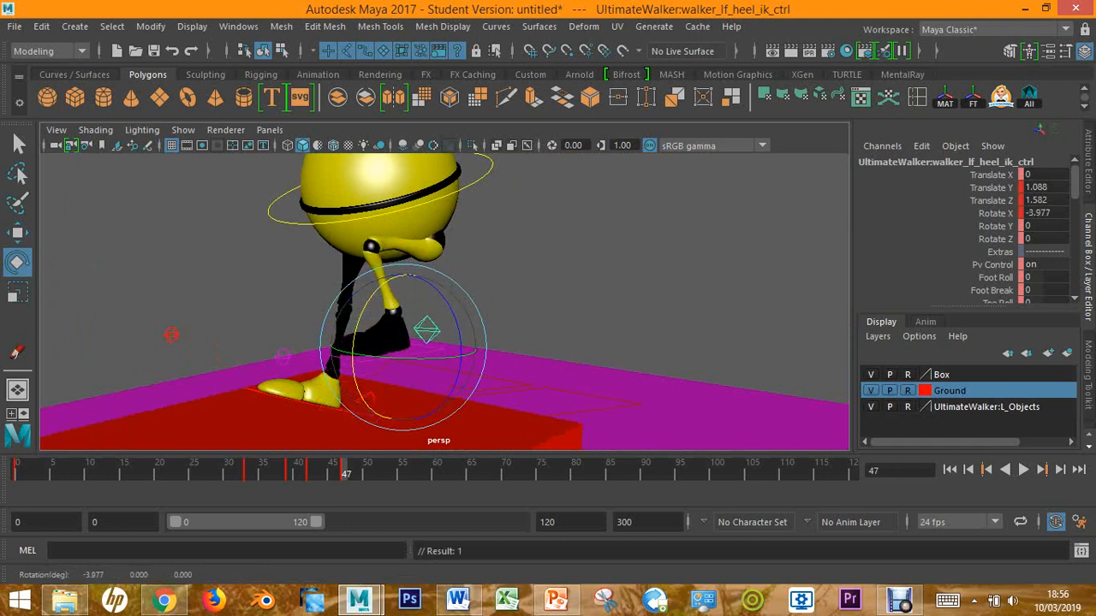
# Adjust the body's main control to Rotate X 0.172, Translate Y 0.076 and Translate Z -0.894.
pyautogui.keyDown('alt'); pyautogui.moveTo(479, 308); pyautogui.dragTo(665, 257); pyautogui.keyUp('alt')
pyautogui.click(501, 270)
pyautogui.press('s')
pyautogui.press('w')
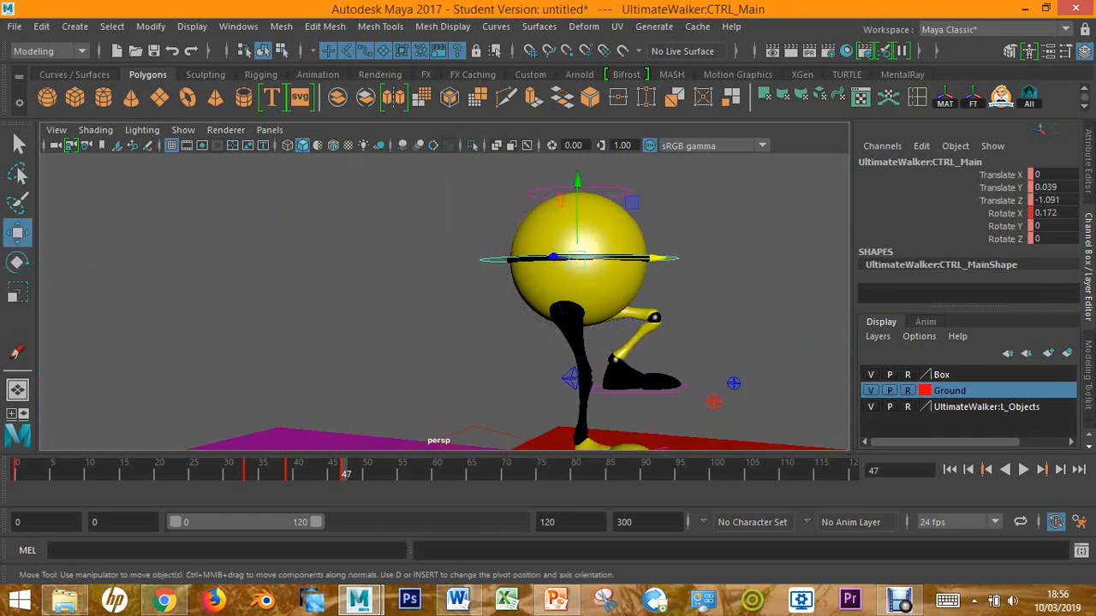
pyautogui.moveTo(577, 181); pyautogui.dragTo(577, 178)
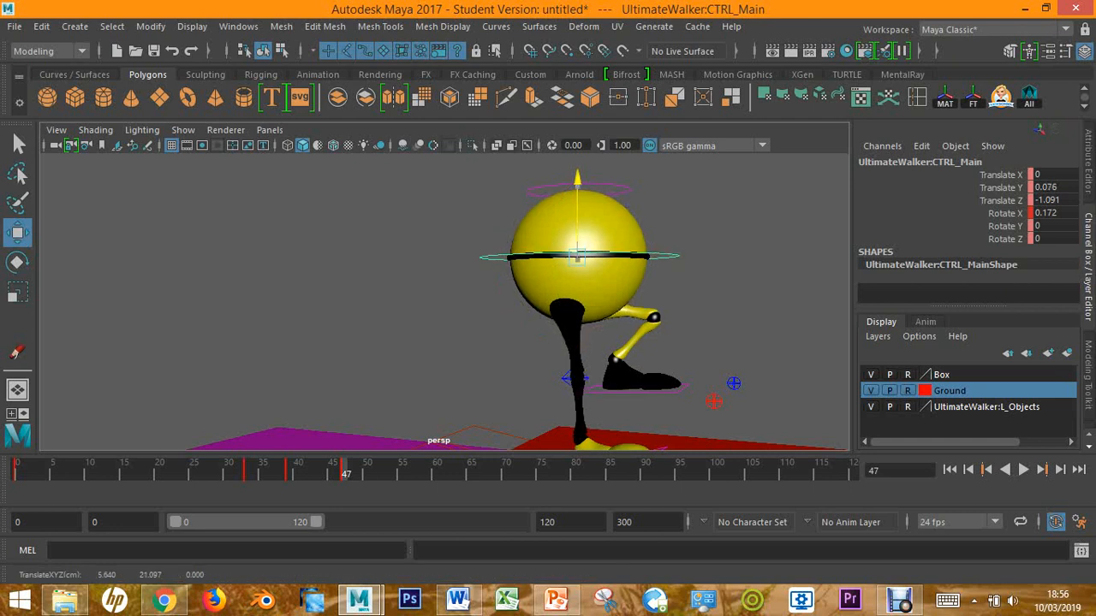
pyautogui.press('s')
pyautogui.keyDown('alt'); pyautogui.moveTo(444, 302); pyautogui.dragTo(462, 327); pyautogui.keyUp('alt')
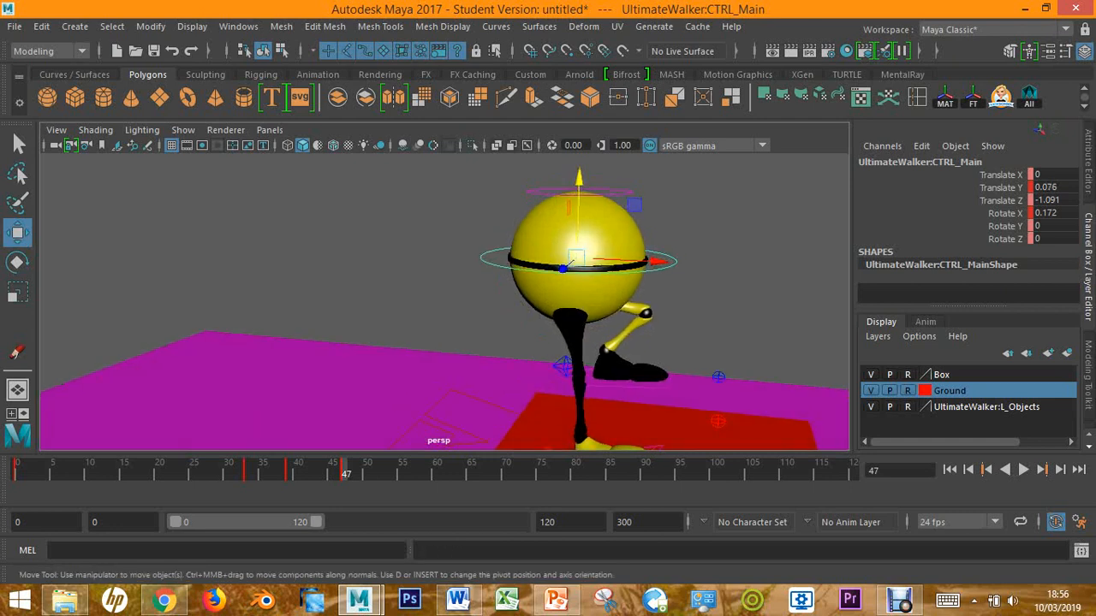
pyautogui.moveTo(656, 261); pyautogui.dragTo(644, 261)
# Rotate the right heel control to X -32.501, Y -12.967 and Z -0.742 so the heel strikes the box first.
pyautogui.keyDown('alt'); pyautogui.moveTo(633, 342); pyautogui.dragTo(633, 224, button='middle'); pyautogui.keyUp('alt')
pyautogui.scroll(3, 634, 300)
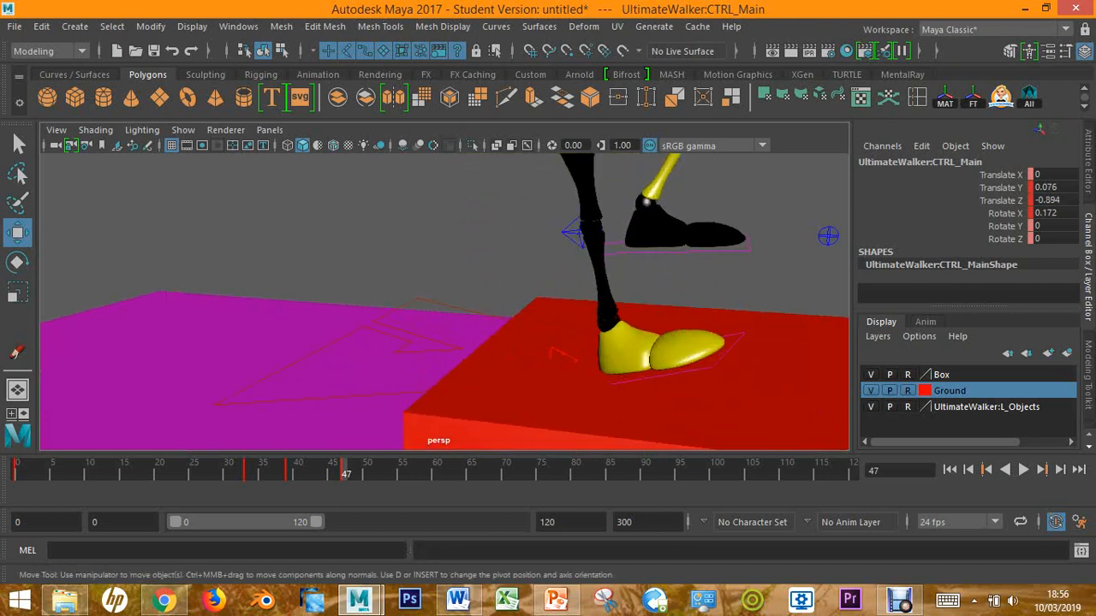
pyautogui.click(561, 354)
pyautogui.keyDown('alt'); pyautogui.moveTo(548, 343); pyautogui.dragTo(483, 317); pyautogui.keyUp('alt')
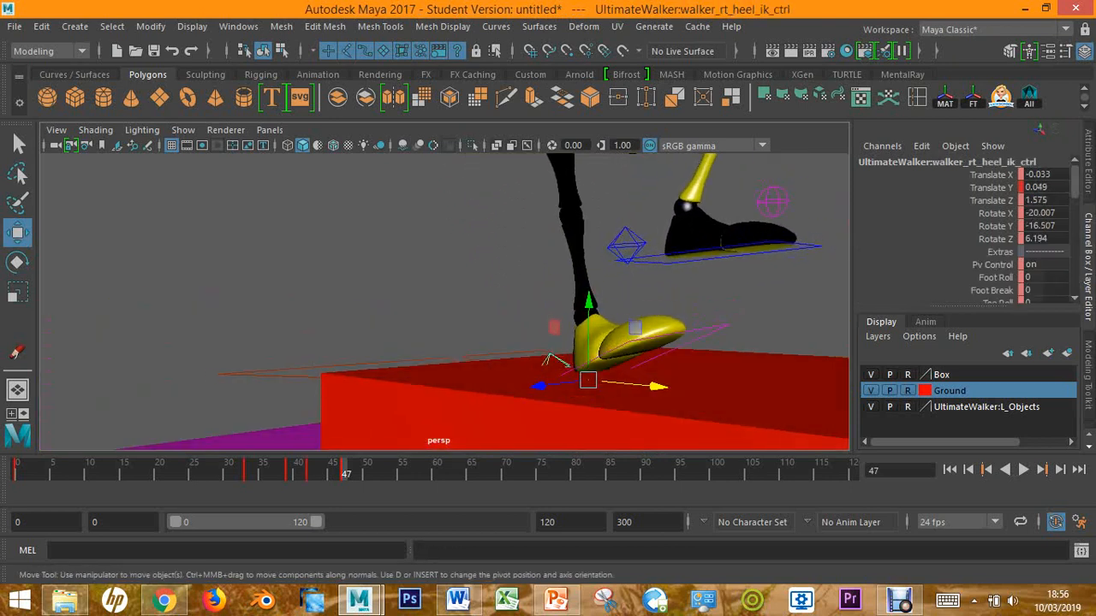
pyautogui.press('e')
pyautogui.keyDown('alt'); pyautogui.moveTo(582, 385); pyautogui.dragTo(599, 338); pyautogui.keyUp('alt')
# Examine the frame 47 contact pose from several angles, checking the body, legs and feet above the red box.
pyautogui.scroll(-2, 445, 301)
pyautogui.keyDown('alt'); pyautogui.moveTo(599, 282); pyautogui.dragTo(406, 385, button='middle'); pyautogui.keyUp('alt')
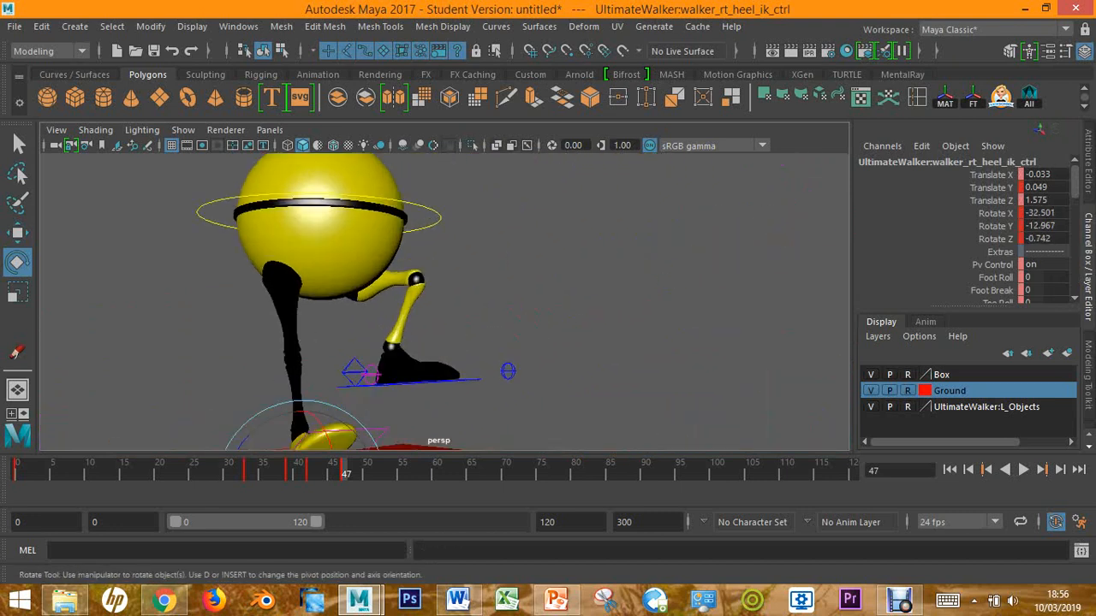
pyautogui.scroll(4, 445, 301)
pyautogui.scroll(-5, 444, 301)
pyautogui.keyDown('alt'); pyautogui.moveTo(445, 300); pyautogui.dragTo(410, 287); pyautogui.keyUp('alt')
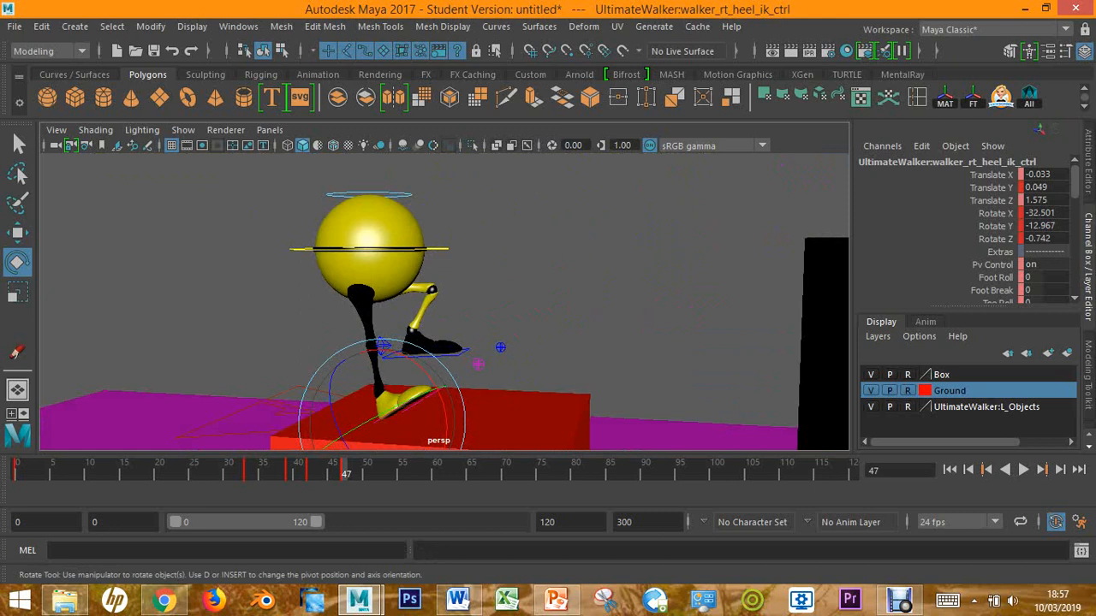
pyautogui.scroll(4, 444, 301)
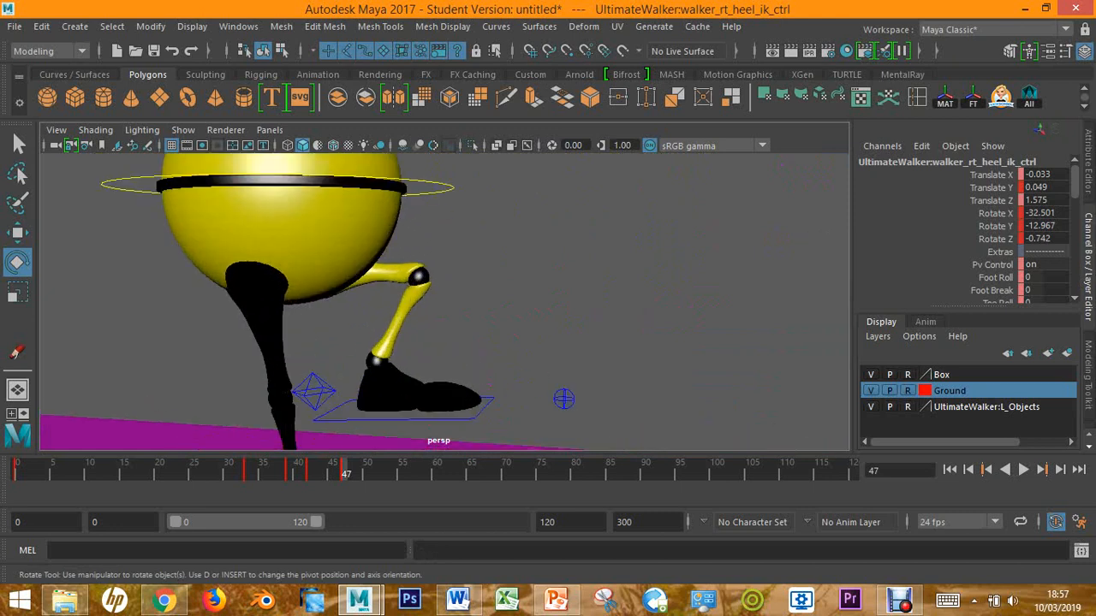
pyautogui.scroll(-4, 444, 301)
pyautogui.keyDown('alt'); pyautogui.moveTo(445, 299); pyautogui.dragTo(377, 291); pyautogui.keyUp('alt')
pyautogui.scroll(3, 445, 302)
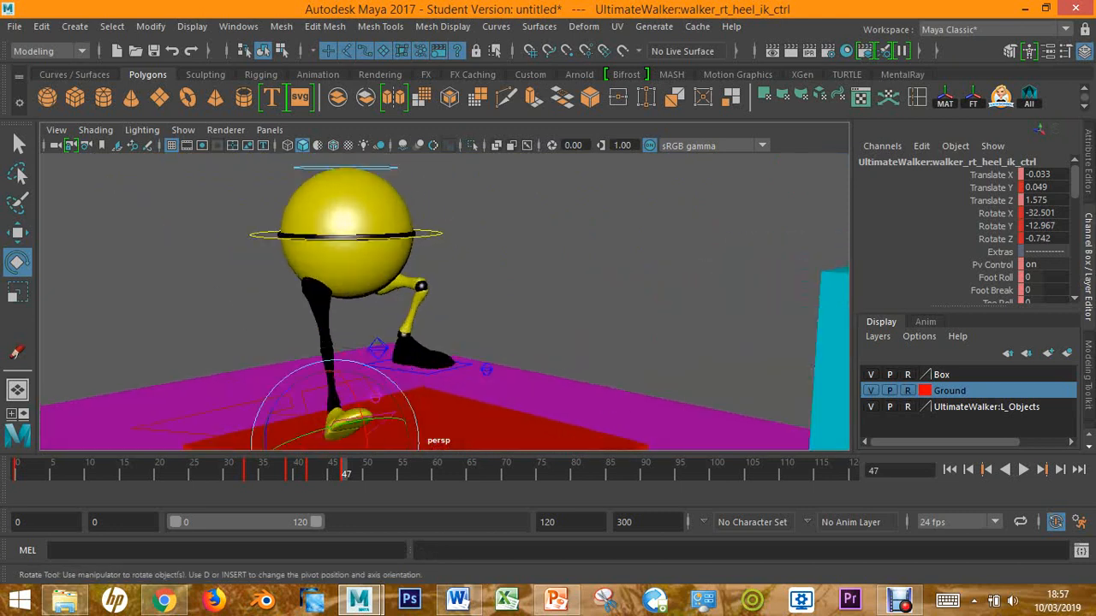
# Lift the left heel control to Translate Y 1.412, tilt it to Rotate X -33.368, and key it.
pyautogui.scroll(3, 444, 301)
pyautogui.click(444, 302)
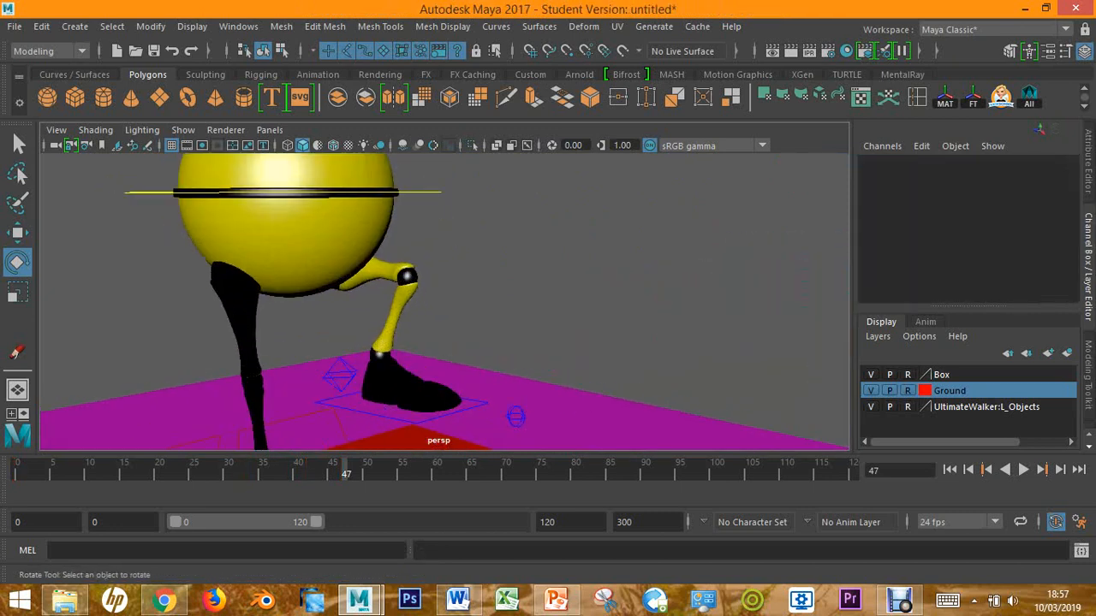
pyautogui.click(462, 404)
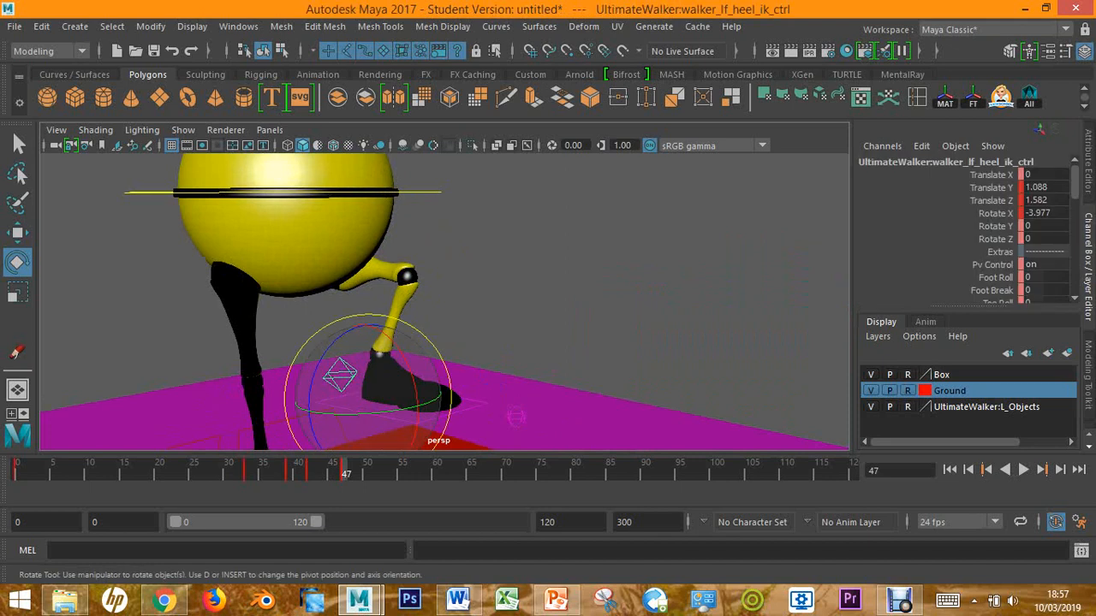
pyautogui.press('w')
pyautogui.moveTo(369, 342); pyautogui.dragTo(368, 301)
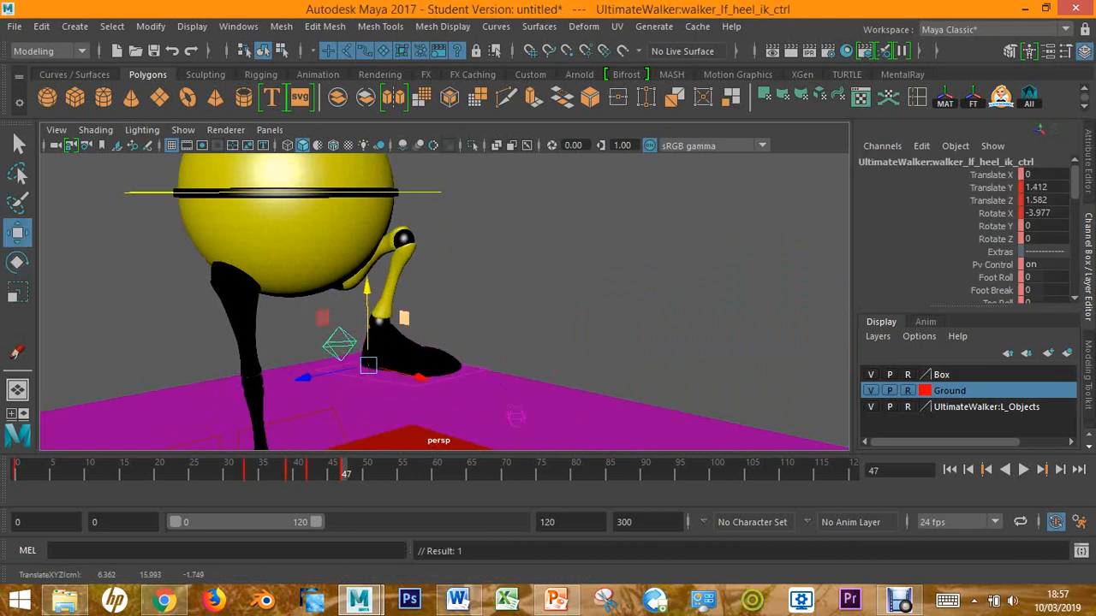
pyautogui.press('e')
pyautogui.moveTo(417, 342); pyautogui.dragTo(402, 419)
pyautogui.press('s')
# Move the left heel control forward and outward to Translate Z 1.97 and Translate X 0.134, and key the position.
pyautogui.press('w')
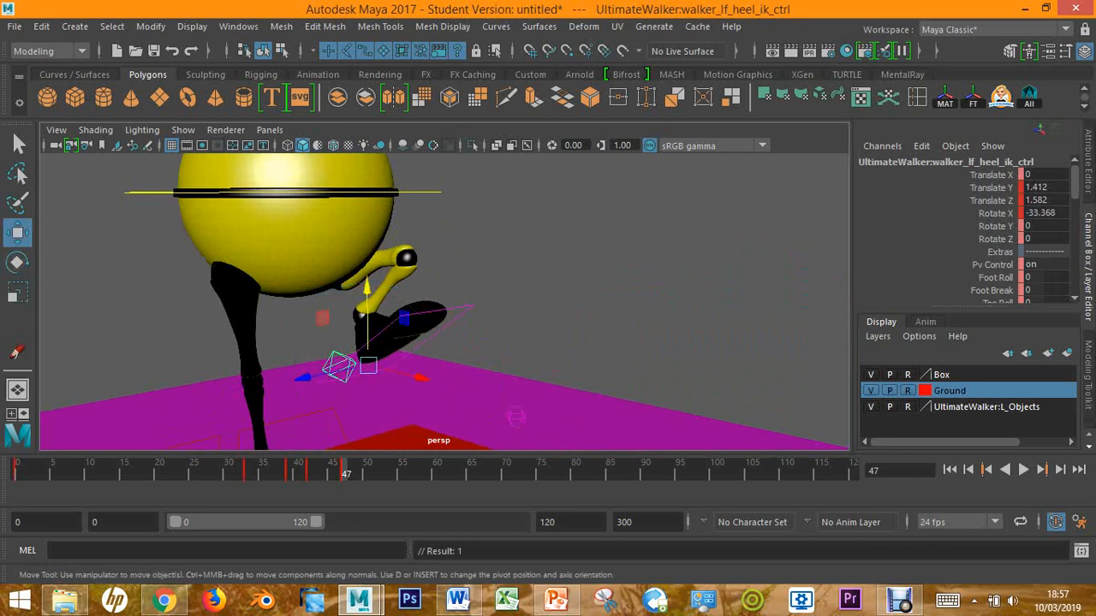
pyautogui.moveTo(339, 371); pyautogui.dragTo(313, 377)
pyautogui.keyDown('alt'); pyautogui.moveTo(445, 283); pyautogui.dragTo(548, 282); pyautogui.keyUp('alt')
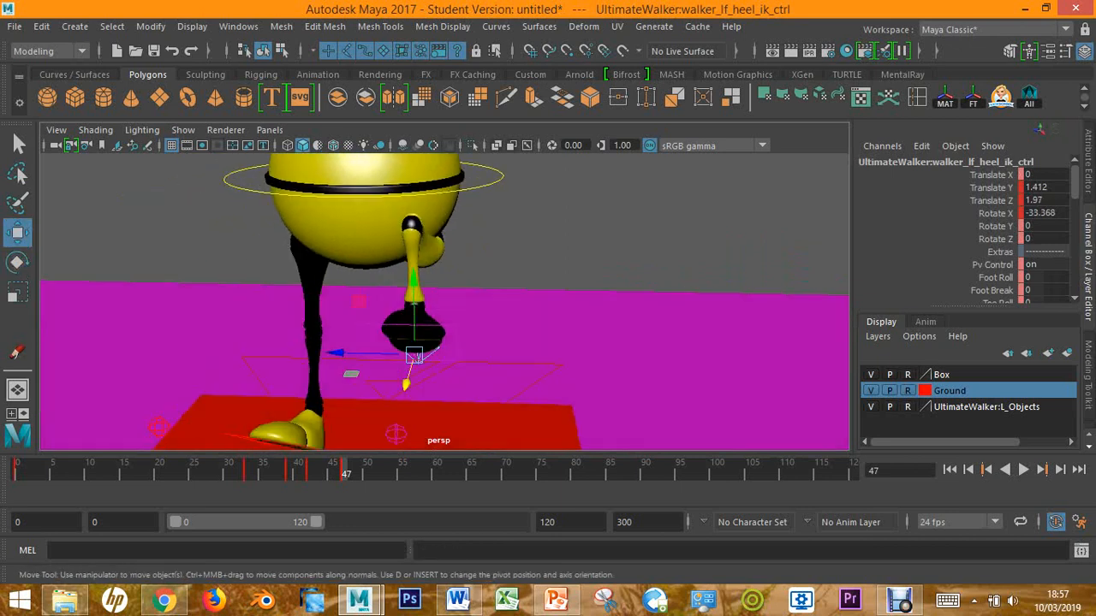
pyautogui.moveTo(351, 374); pyautogui.dragTo(377, 338)
pyautogui.press('s')
pyautogui.click(405, 369)
pyautogui.press('s')
# Tilt the body's main control to Rotate X 11.093 and stretch the body by raising its top control to Translate Y 0.25.
pyautogui.click(291, 226)
pyautogui.keyDown('alt'); pyautogui.moveTo(291, 226); pyautogui.dragTo(342, 231); pyautogui.keyUp('alt')
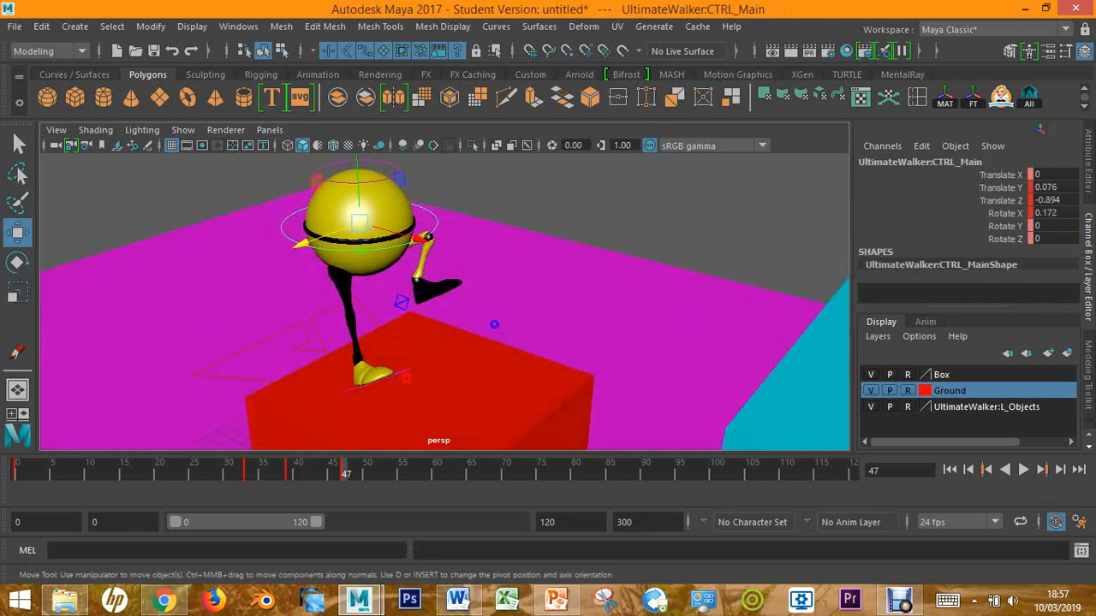
pyautogui.press('e')
pyautogui.moveTo(426, 238); pyautogui.dragTo(363, 214)
pyautogui.click(358, 230)
pyautogui.press('w')
pyautogui.scroll(-5, 444, 301)
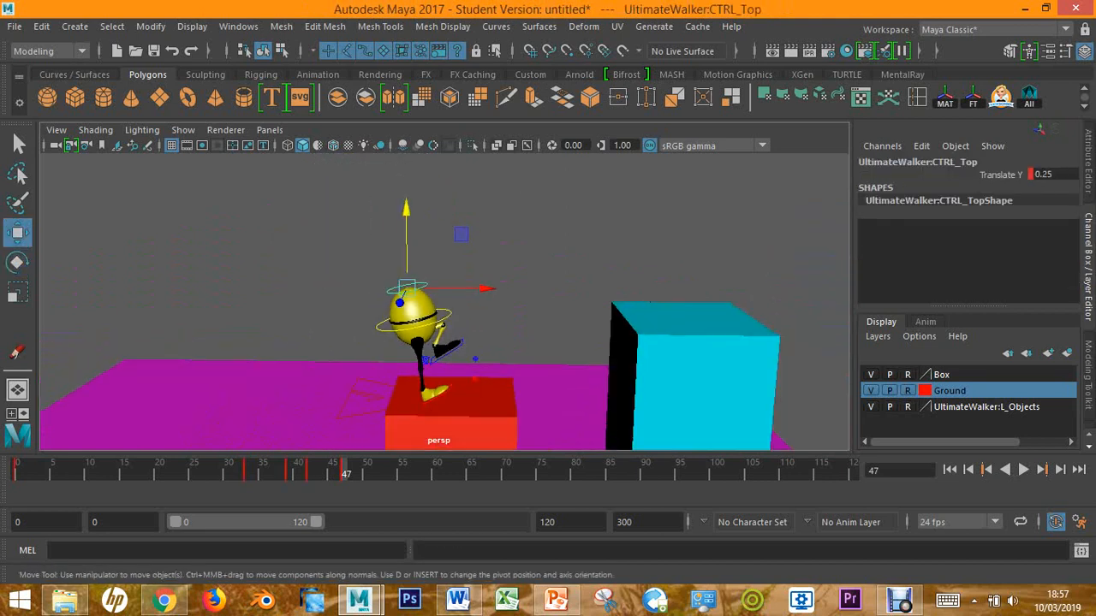
# Move the left heel control to Translate Z 2.138 and shift the body's main control to Translate Z -0.752.
pyautogui.scroll(8, 444, 301)
pyautogui.click(445, 240)
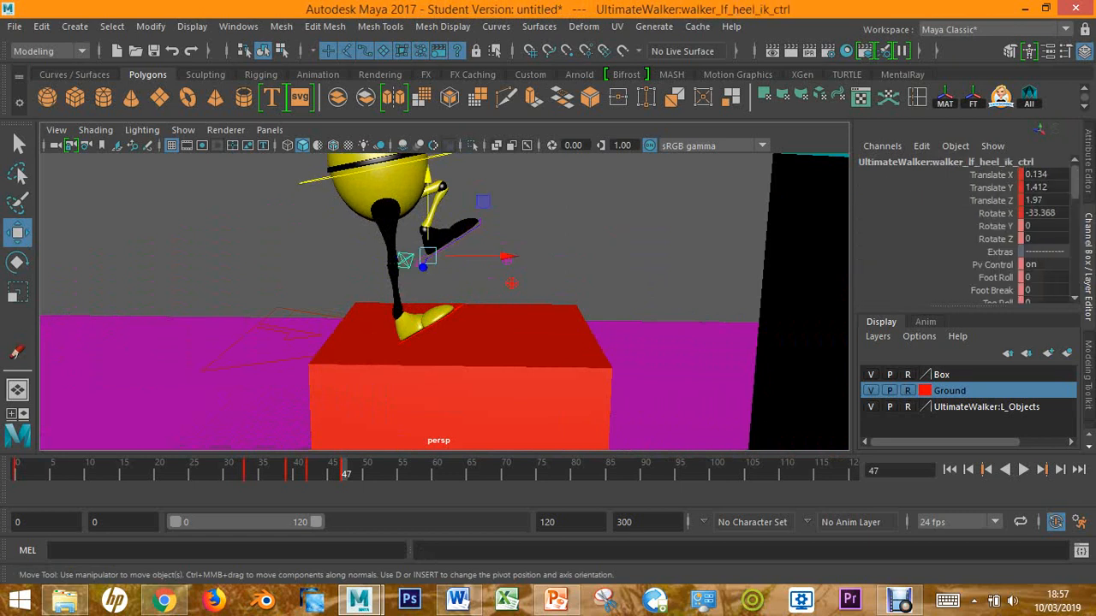
pyautogui.scroll(-3, 444, 301)
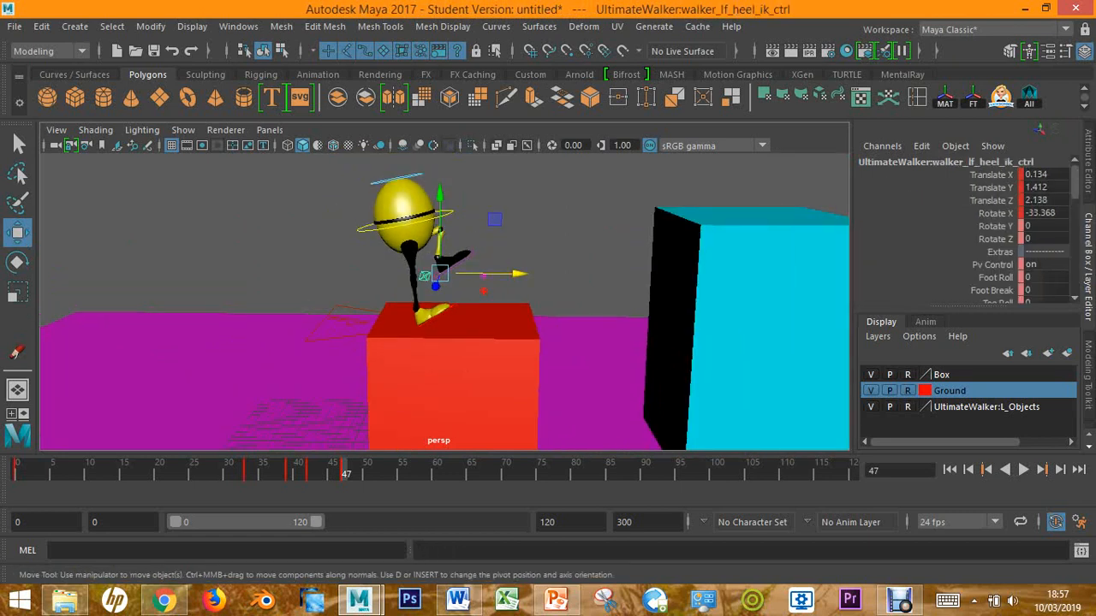
pyautogui.click(404, 226)
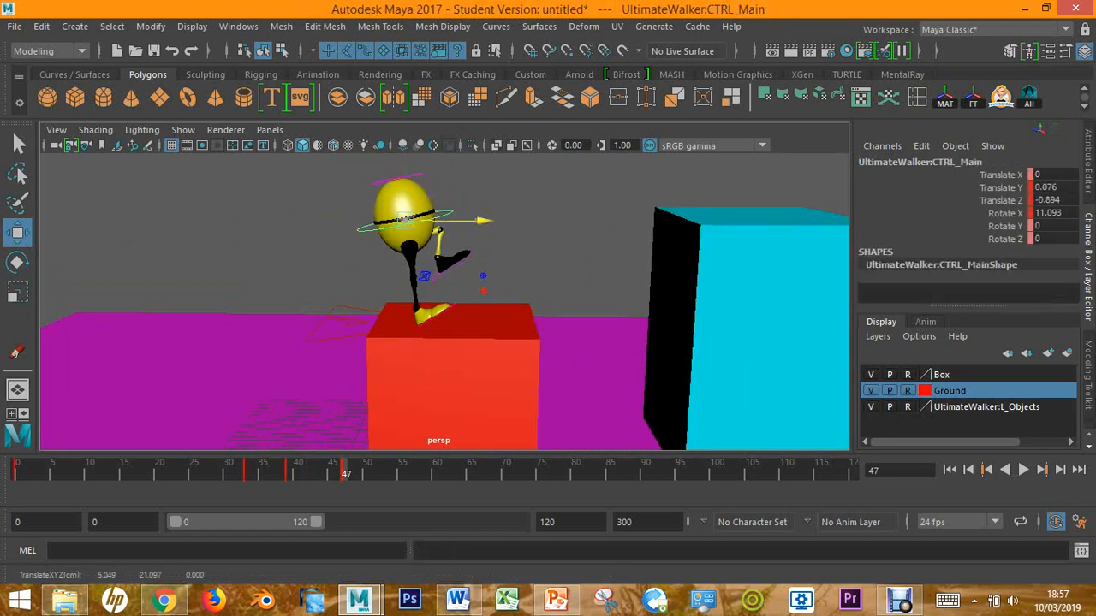
pyautogui.moveTo(402, 224); pyautogui.dragTo(394, 219)
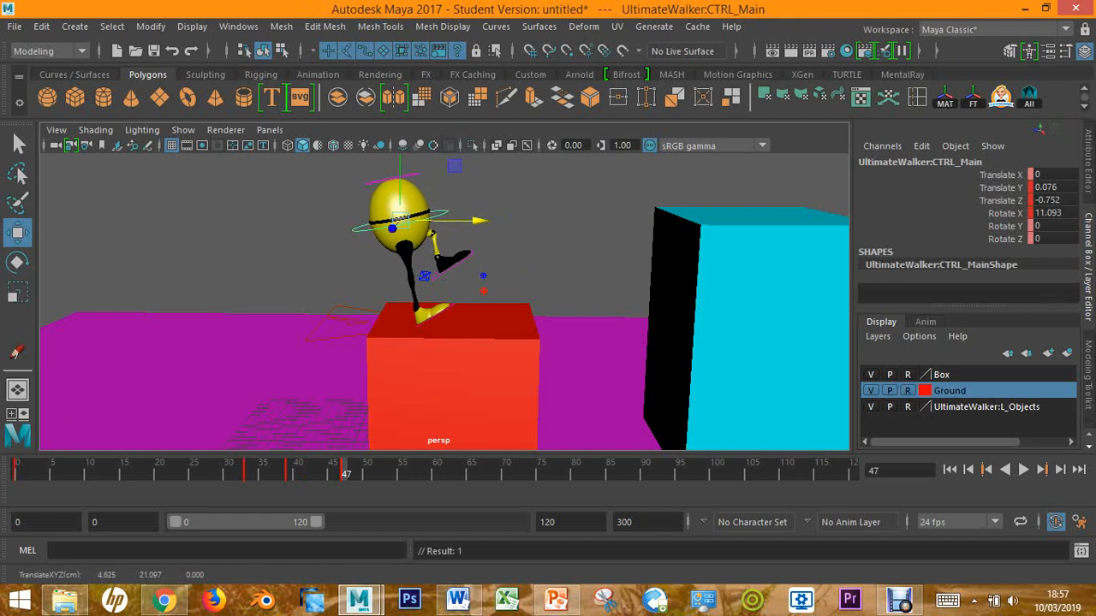
# Raise the left heel control to Translate Y 1.452 and key it.
pyautogui.click(435, 276)
pyautogui.moveTo(438, 274); pyautogui.dragTo(480, 244)
pyautogui.press('s')
# Raise the left and right knee pole vector controls, bringing the right one to Translate Y 1.107.
pyautogui.click(577, 257)
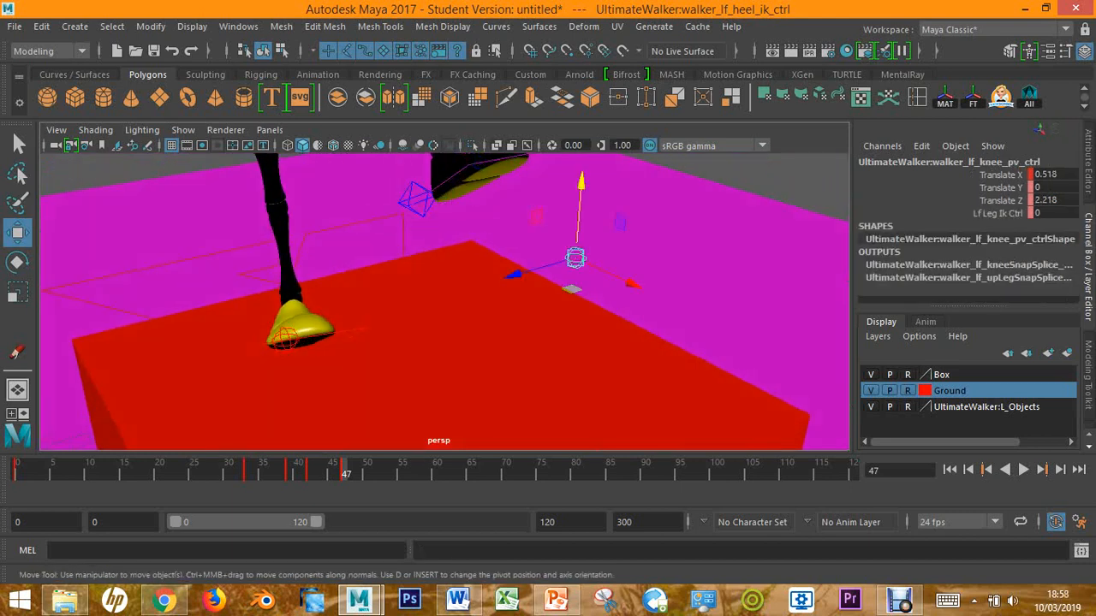
pyautogui.keyDown('alt'); pyautogui.moveTo(577, 256); pyautogui.dragTo(608, 240); pyautogui.keyUp('alt')
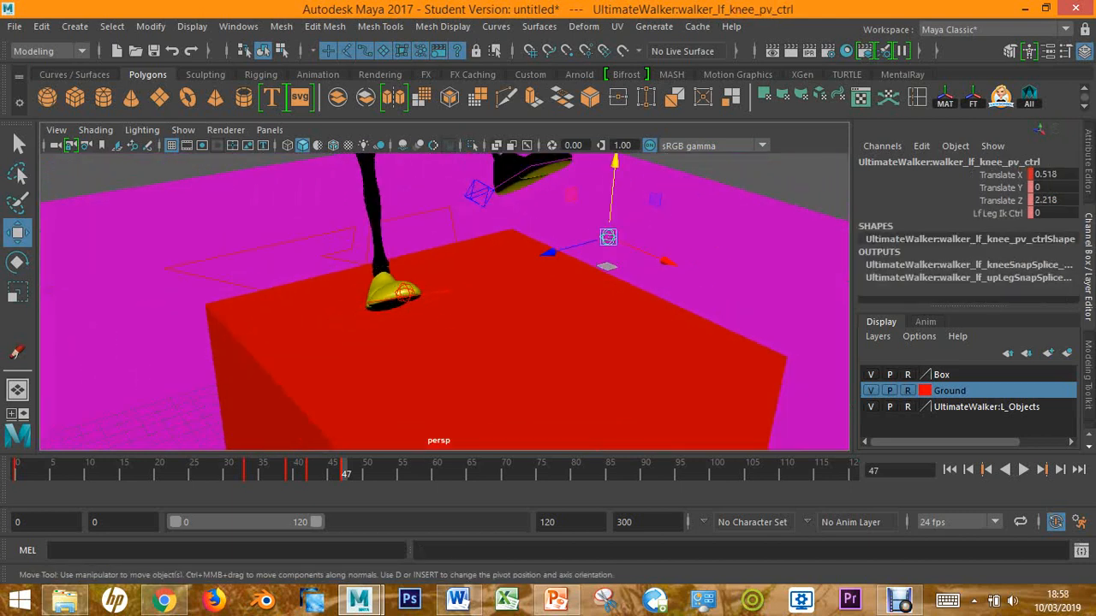
pyautogui.press('Right')
pyautogui.click(607, 237)
pyautogui.keyDown('alt'); pyautogui.moveTo(608, 237); pyautogui.dragTo(520, 272); pyautogui.keyUp('alt')
pyautogui.click(520, 272)
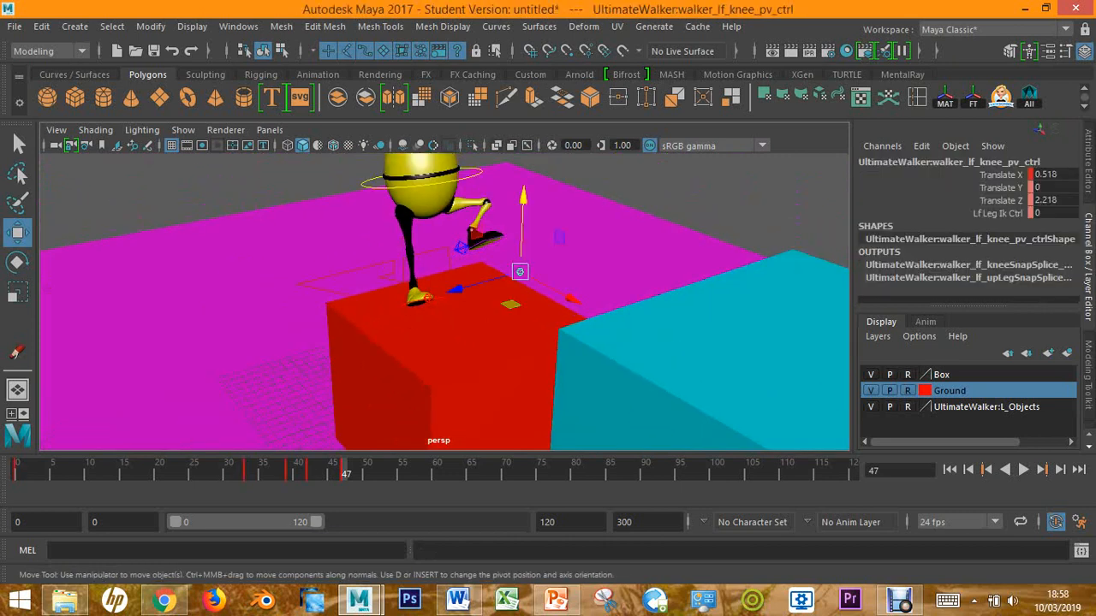
pyautogui.press('Right')
pyautogui.moveTo(520, 273); pyautogui.dragTo(516, 237, button='middle')
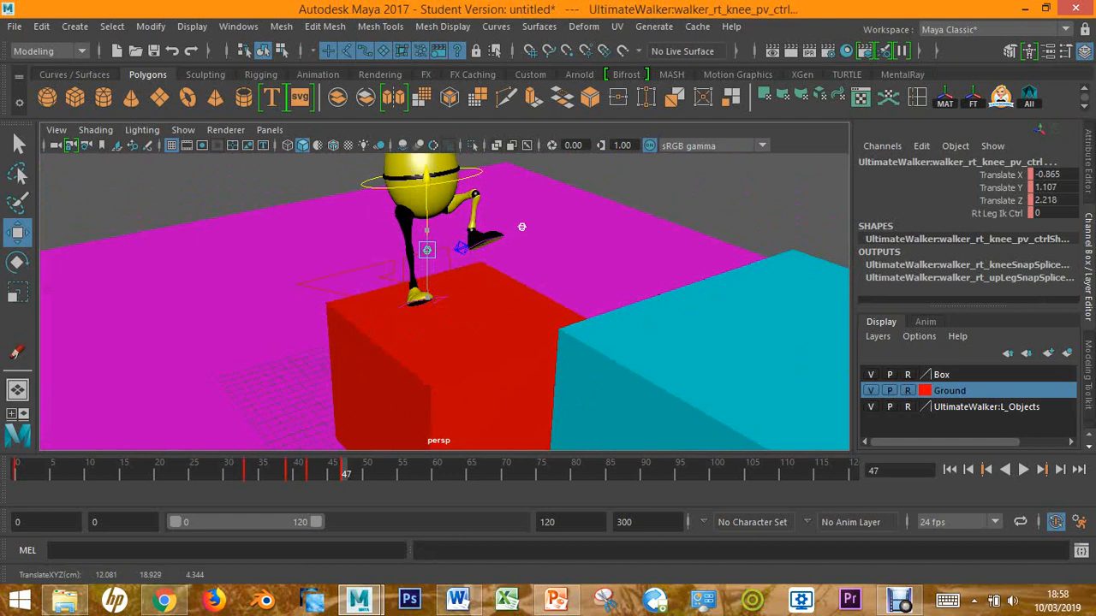
# Rotate the left heel control to X -33.037, Y 7.61 and Z -4.985 to angle the raised foot outward.
pyautogui.keyDown('alt'); pyautogui.moveTo(516, 237); pyautogui.dragTo(511, 245); pyautogui.keyUp('alt')
pyautogui.keyDown('alt'); pyautogui.moveTo(511, 244); pyautogui.dragTo(559, 207, button='right'); pyautogui.keyUp('alt')
pyautogui.keyDown('alt'); pyautogui.moveTo(560, 207); pyautogui.dragTo(599, 159); pyautogui.keyUp('alt')
pyautogui.click(510, 204)
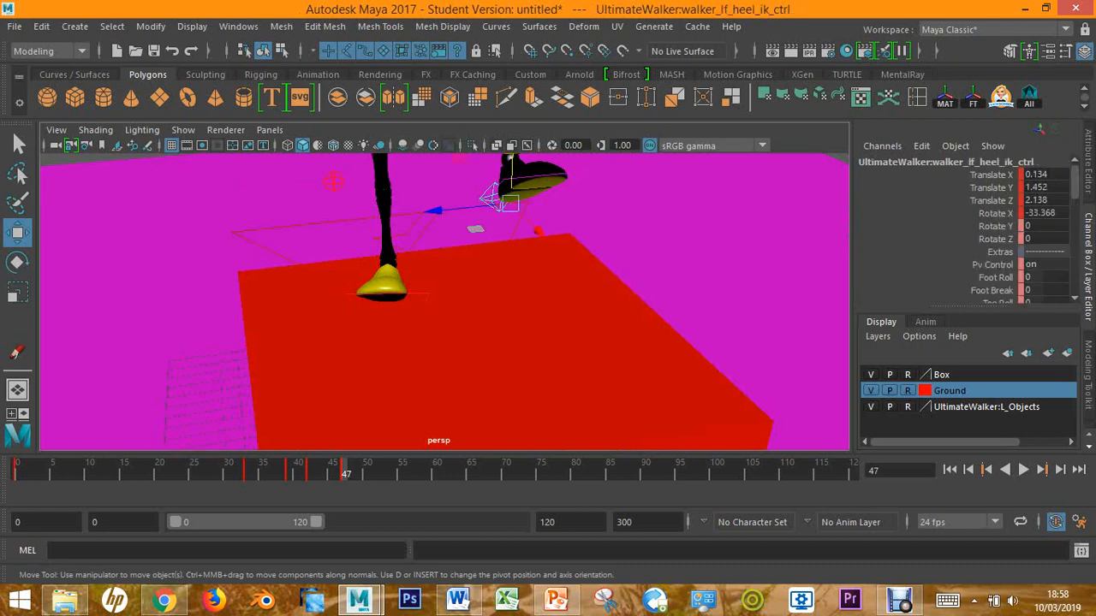
pyautogui.press('e')
pyautogui.keyDown('alt'); pyautogui.moveTo(492, 198); pyautogui.dragTo(473, 239); pyautogui.keyUp('alt')
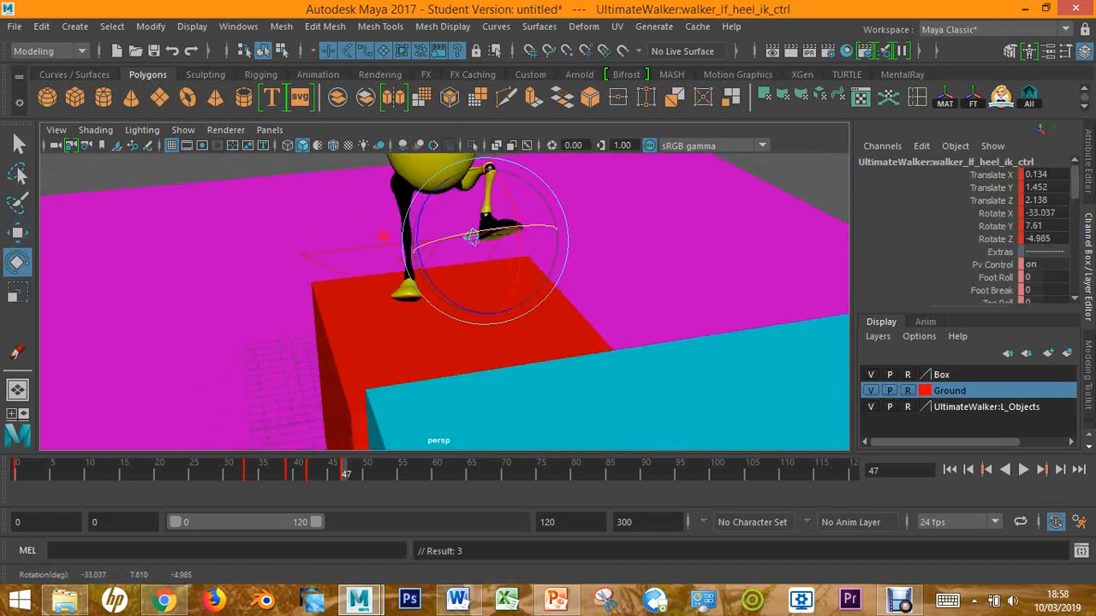
# Set the Box layer to template display so the right heel control inside the red box can be reached.
pyautogui.keyDown('alt'); pyautogui.moveTo(471, 237); pyautogui.dragTo(359, 240); pyautogui.keyUp('alt')
pyautogui.scroll(3, 444, 257)
pyautogui.keyDown('alt'); pyautogui.moveTo(445, 257); pyautogui.dragTo(398, 265); pyautogui.keyUp('alt')
pyautogui.keyDown('alt'); pyautogui.moveTo(599, 265); pyautogui.dragTo(261, 276); pyautogui.keyUp('alt')
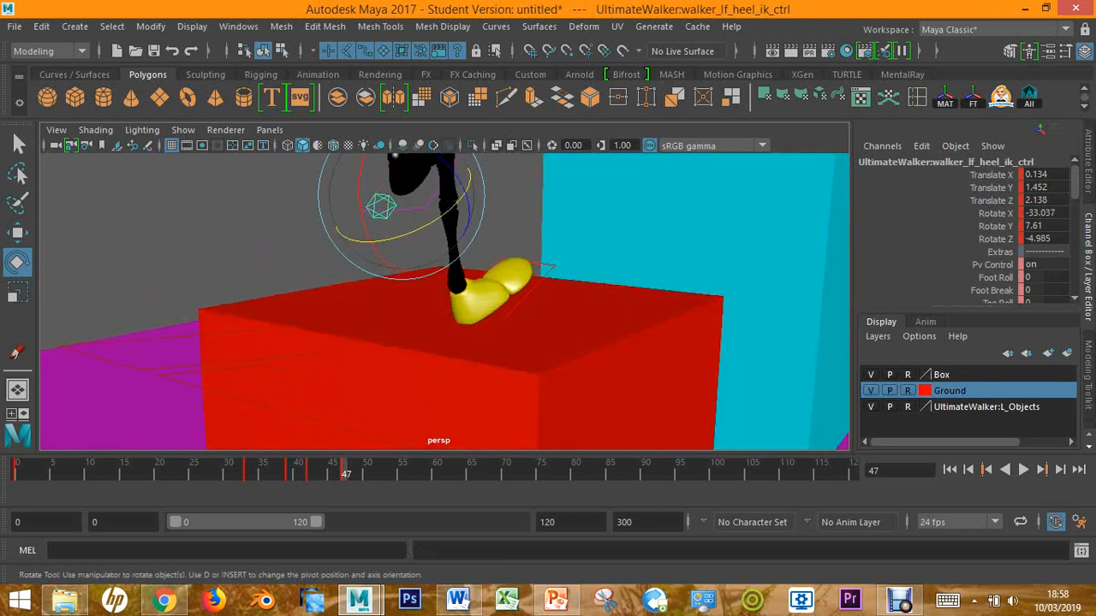
pyautogui.scroll(3, 444, 301)
pyautogui.scroll(-6, 444, 301)
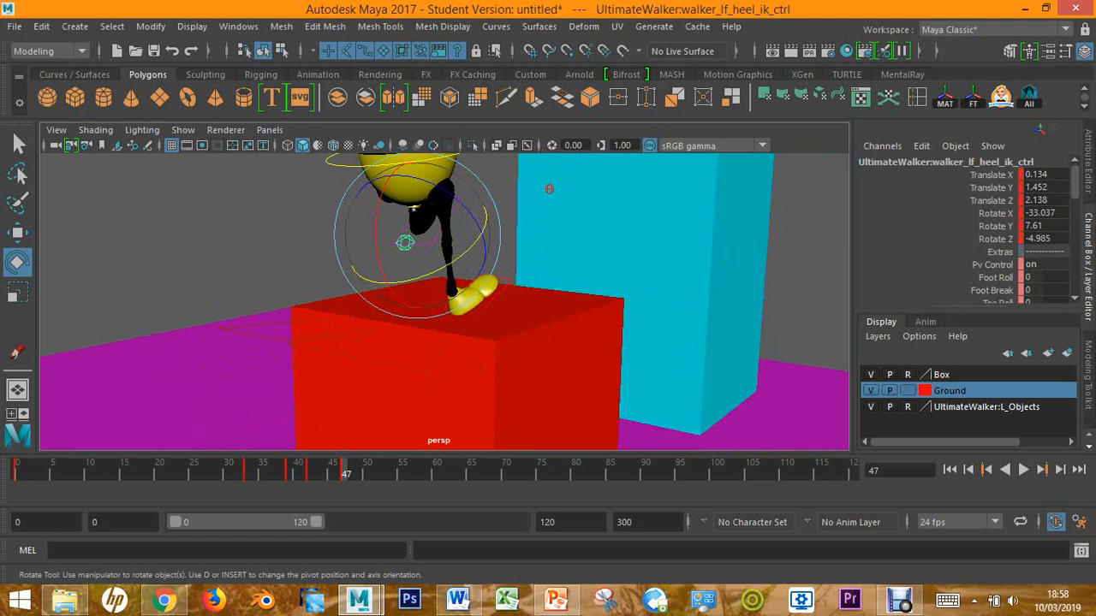
pyautogui.click(907, 391)
pyautogui.click(907, 390)
pyautogui.click(907, 374)
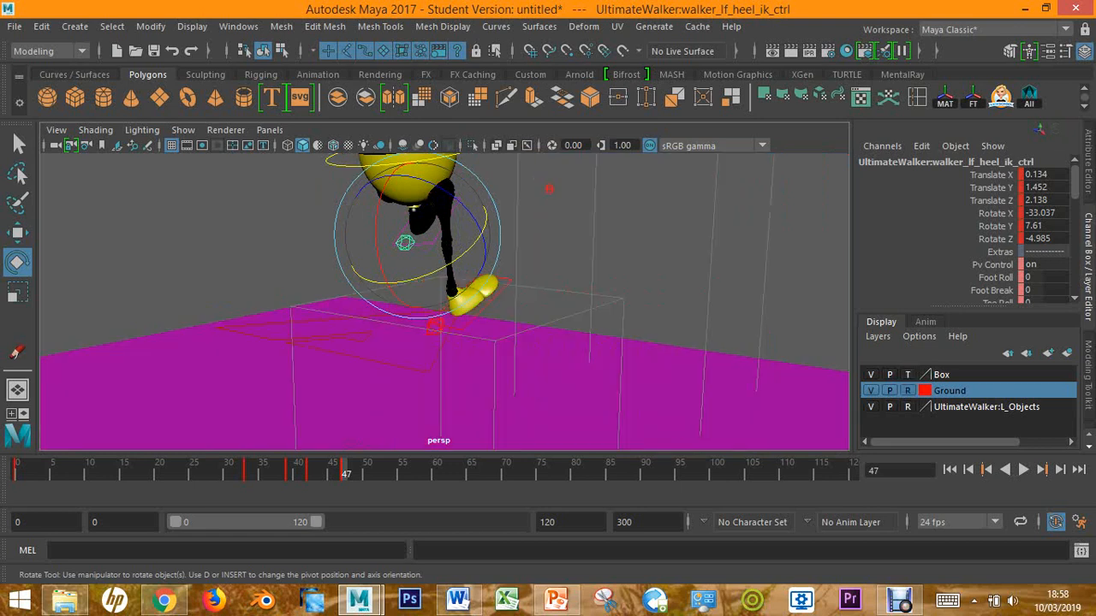
pyautogui.scroll(3, 444, 302)
pyautogui.keyDown('alt'); pyautogui.moveTo(547, 325); pyautogui.dragTo(599, 334); pyautogui.keyUp('alt')
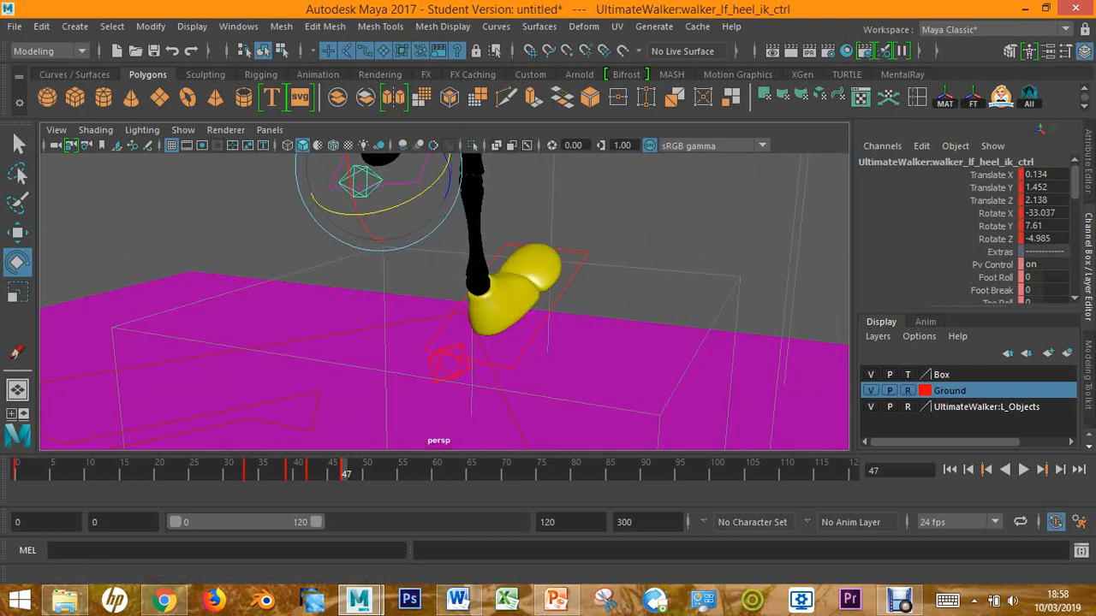
# Rotate the right heel control to X -32.096, Y -5.494 and Z -5.467, and return the Box layer to reference display.
pyautogui.click(449, 364)
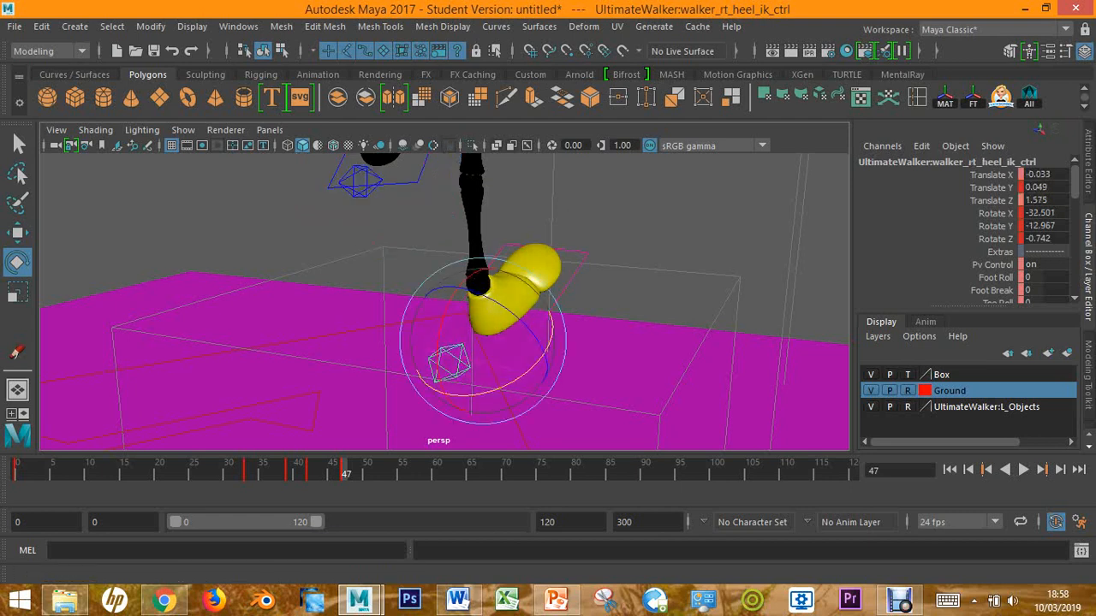
pyautogui.moveTo(533, 366); pyautogui.dragTo(540, 359)
pyautogui.keyDown('alt'); pyautogui.moveTo(548, 308); pyautogui.dragTo(411, 291); pyautogui.keyUp('alt')
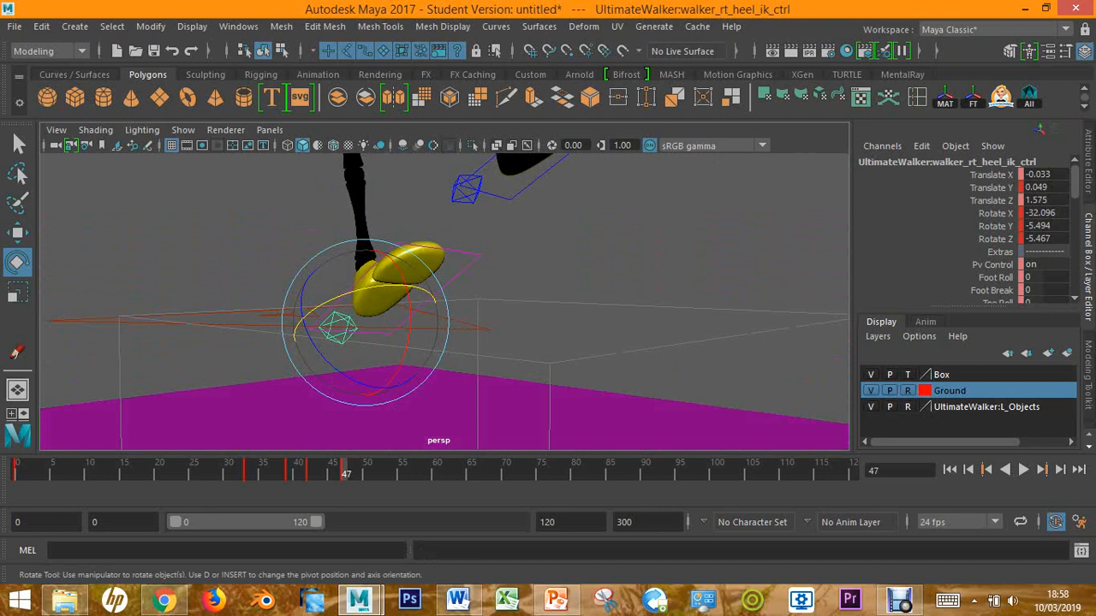
pyautogui.click(908, 374)
pyautogui.scroll(-10, 445, 301)
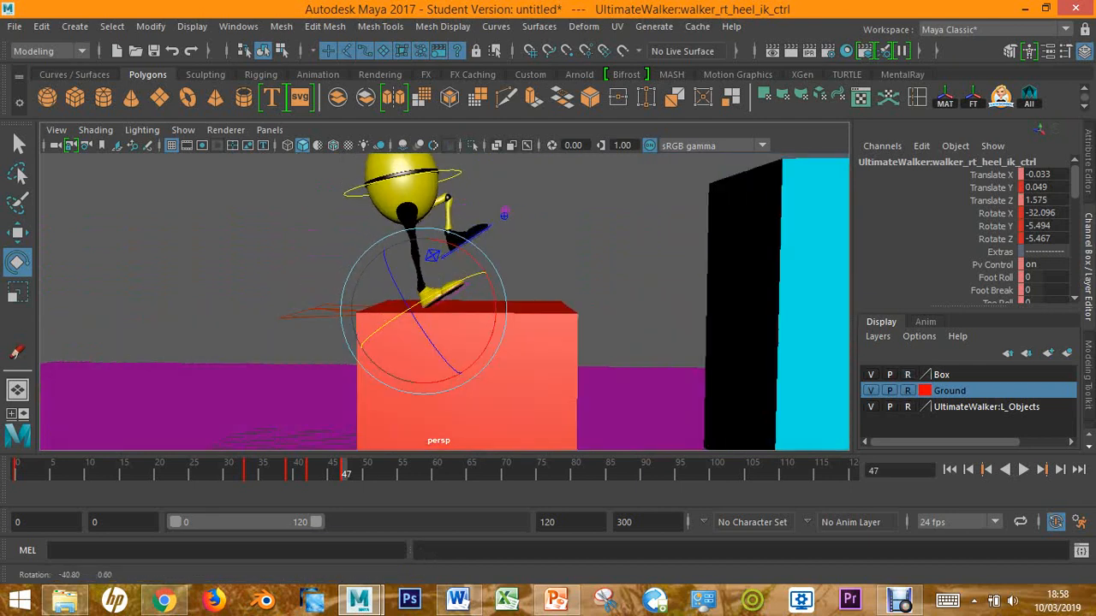
# Clear the selection and select all of the walker's controls at frame 47.
pyautogui.hotkey('alt', 'd')
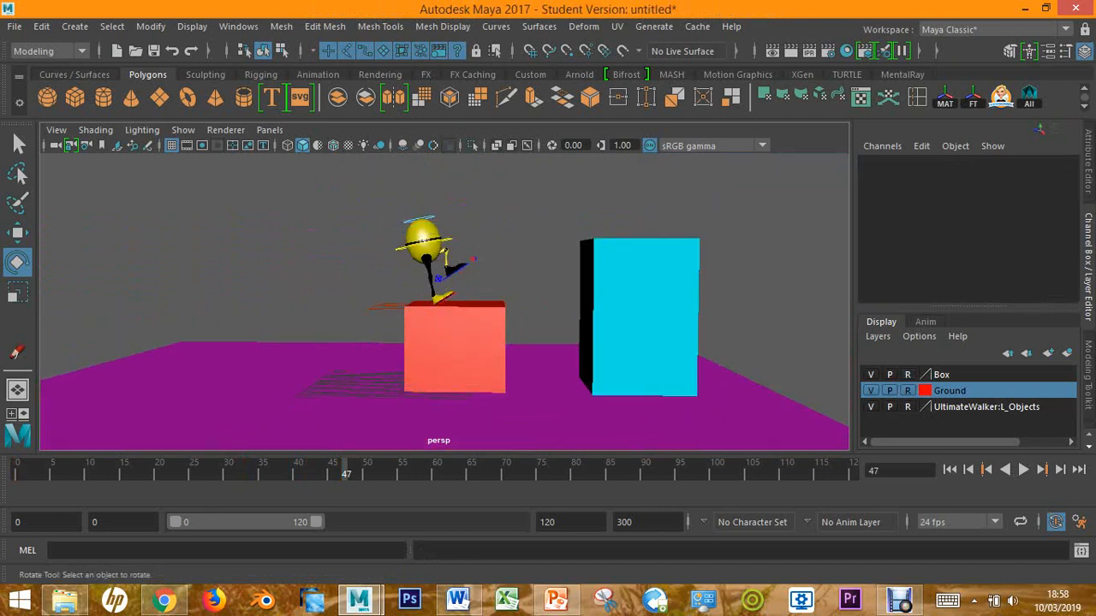
pyautogui.moveTo(498, 299); pyautogui.dragTo(531, 357)
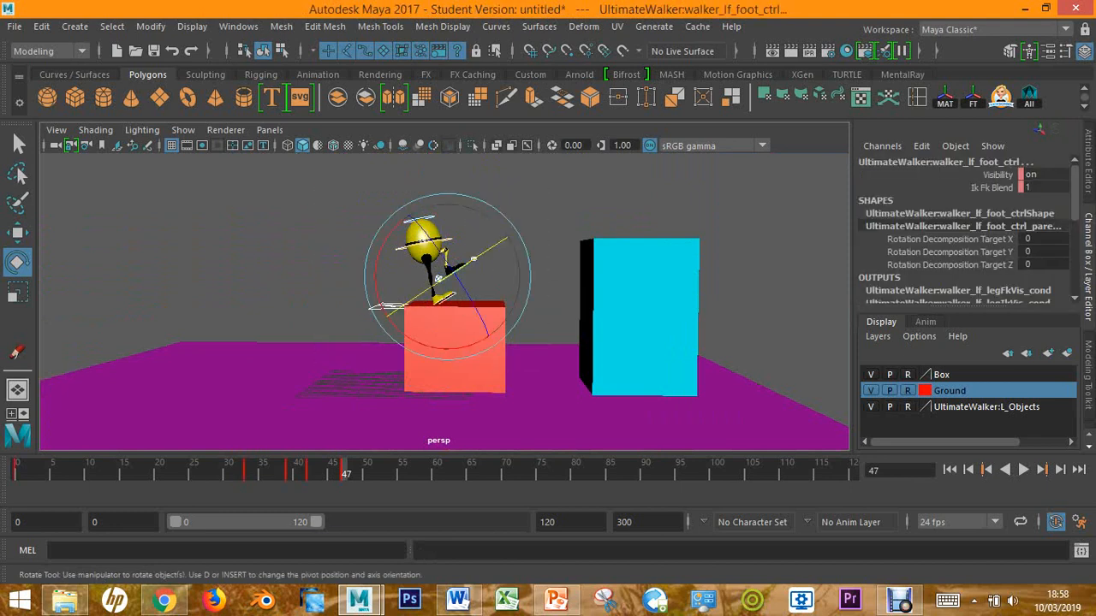
# Go to frame 42, select all of the walker's controls, and key the whole hang time pose.
pyautogui.moveTo(343, 470); pyautogui.dragTo(309, 471)
pyautogui.click(505, 335)
pyautogui.scroll(3, 505, 335)
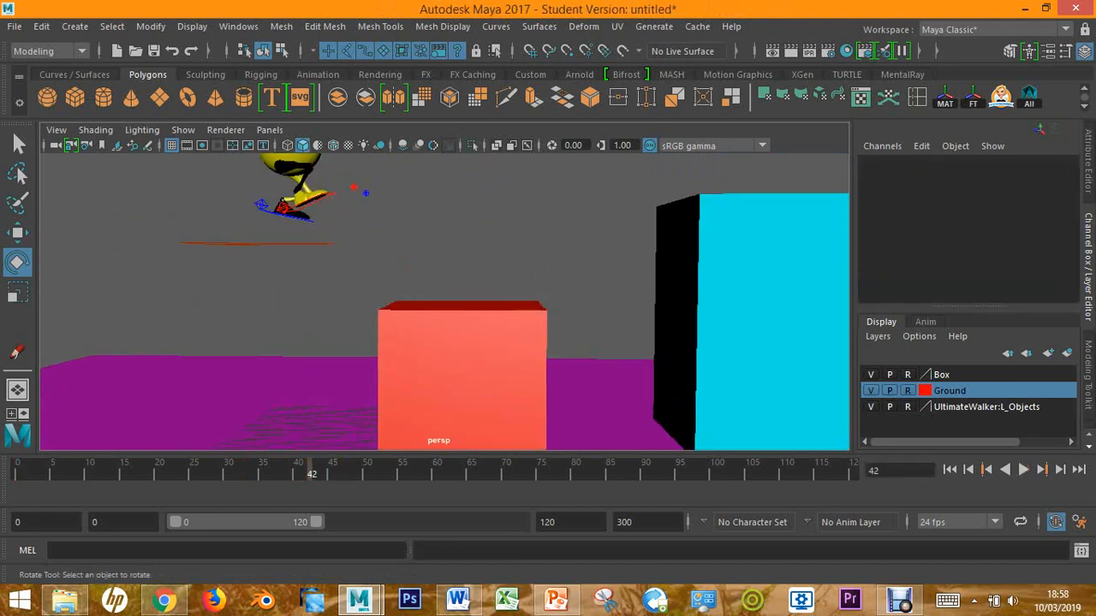
pyautogui.keyDown('alt'); pyautogui.moveTo(505, 335); pyautogui.dragTo(559, 416, button='middle'); pyautogui.keyUp('alt')
pyautogui.scroll(-3, 559, 416)
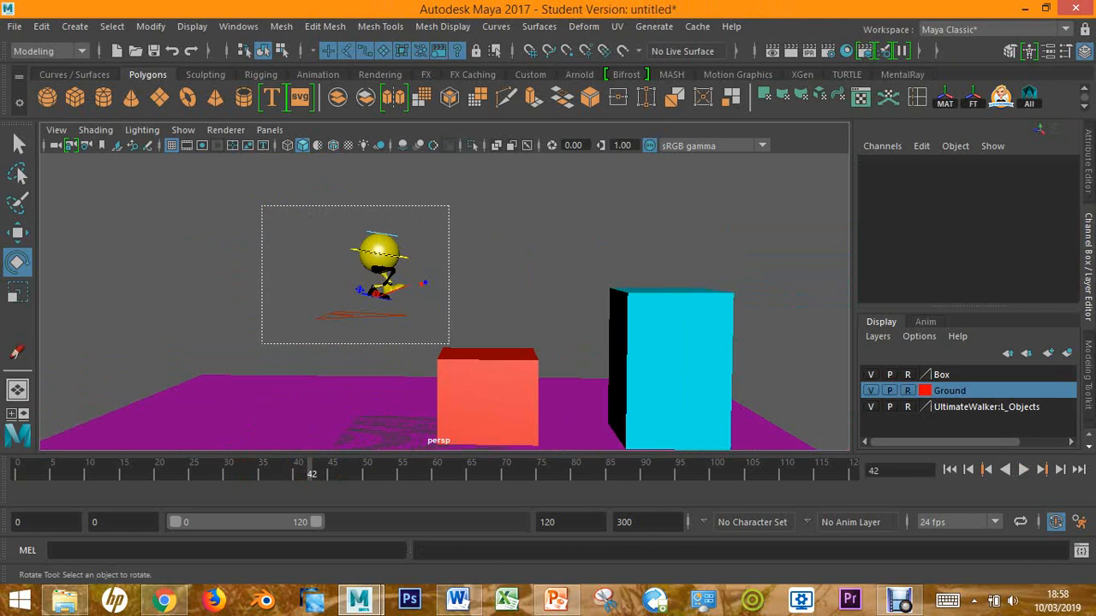
pyautogui.moveTo(448, 344); pyautogui.dragTo(450, 344)
pyautogui.scroll(3, 332, 289)
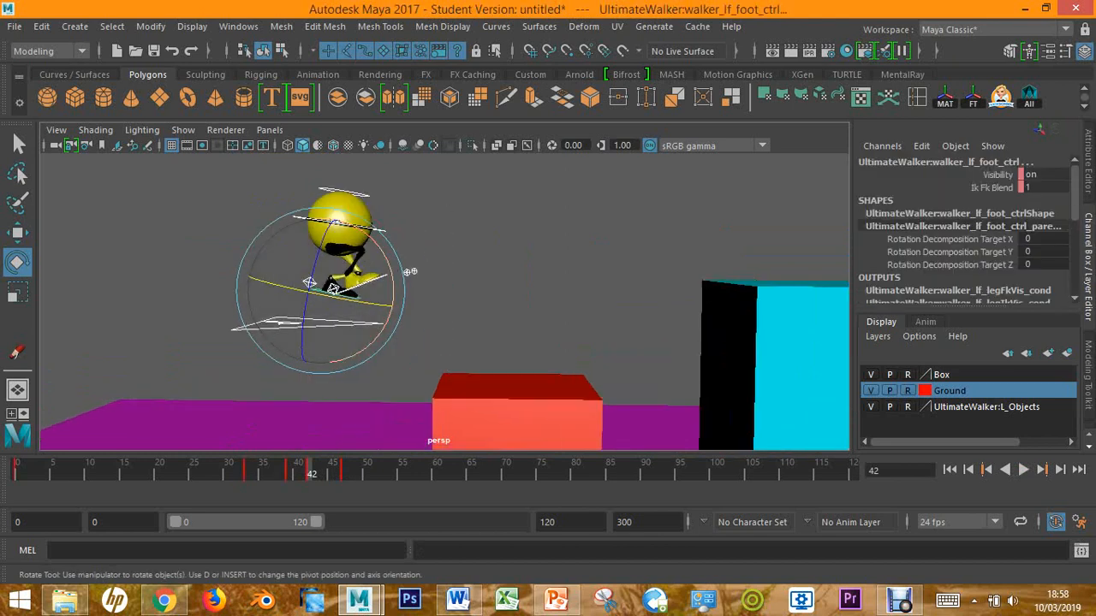
pyautogui.keyDown('alt'); pyautogui.moveTo(410, 273); pyautogui.dragTo(433, 272); pyautogui.keyUp('alt')
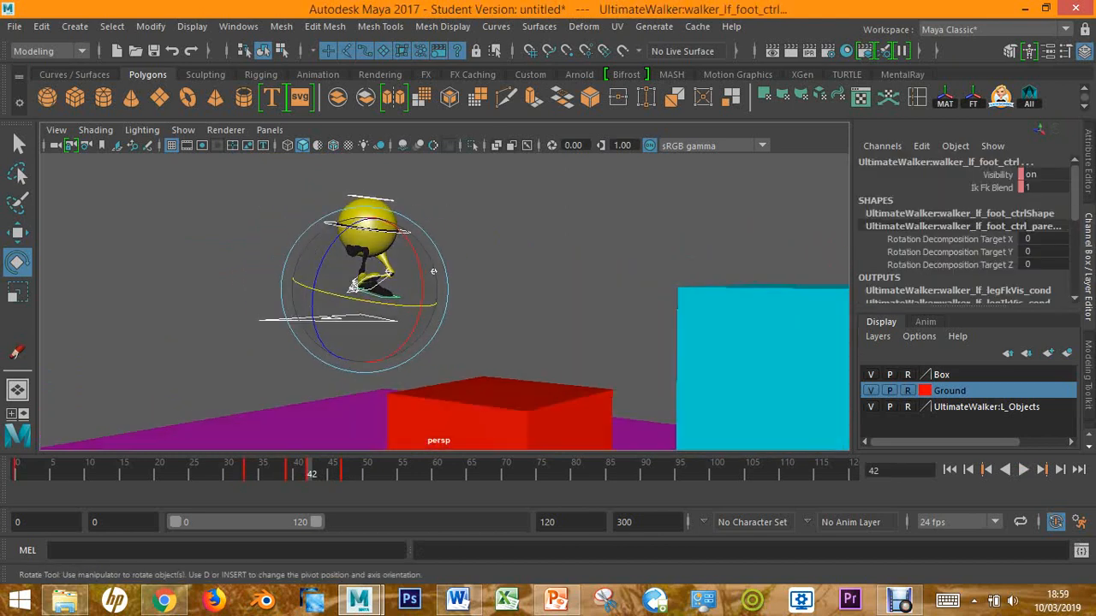
pyautogui.press('s')
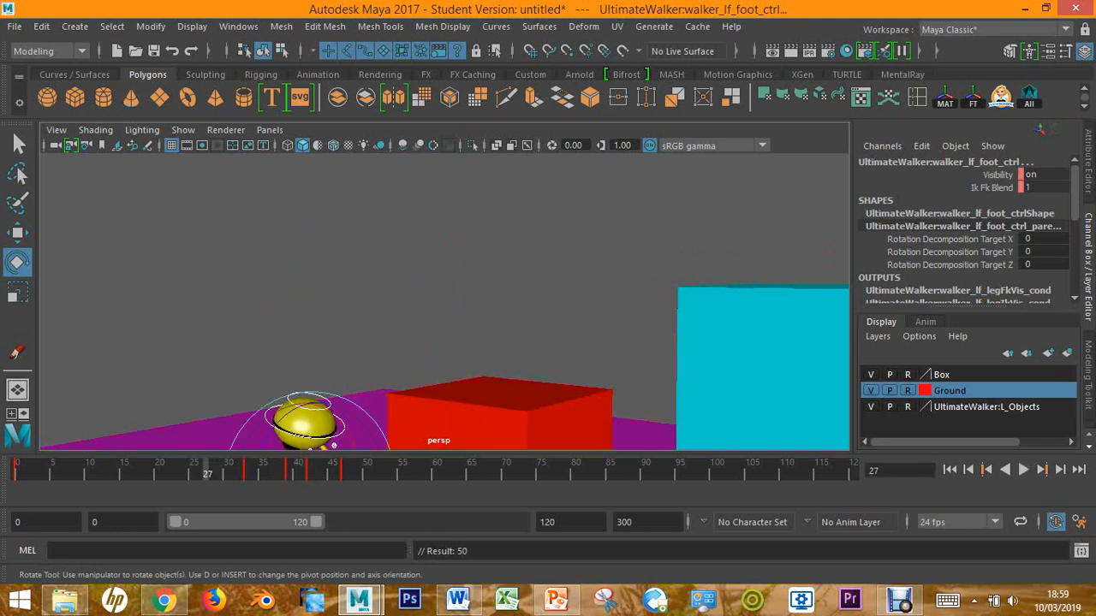
# Deselect the rig and play back the jump from a side view.
pyautogui.click(514, 214)
pyautogui.keyDown('alt'); pyautogui.moveTo(513, 214); pyautogui.dragTo(479, 223); pyautogui.keyUp('alt')
pyautogui.keyDown('alt'); pyautogui.moveTo(445, 300); pyautogui.dragTo(436, 257); pyautogui.keyUp('alt')
pyautogui.hotkey('alt', 'v')
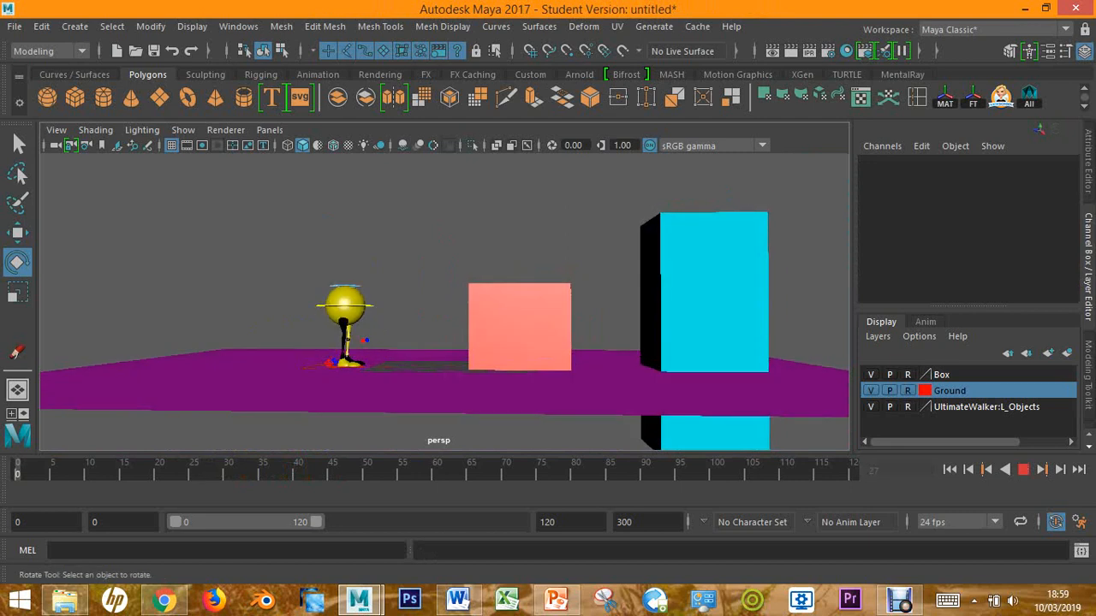
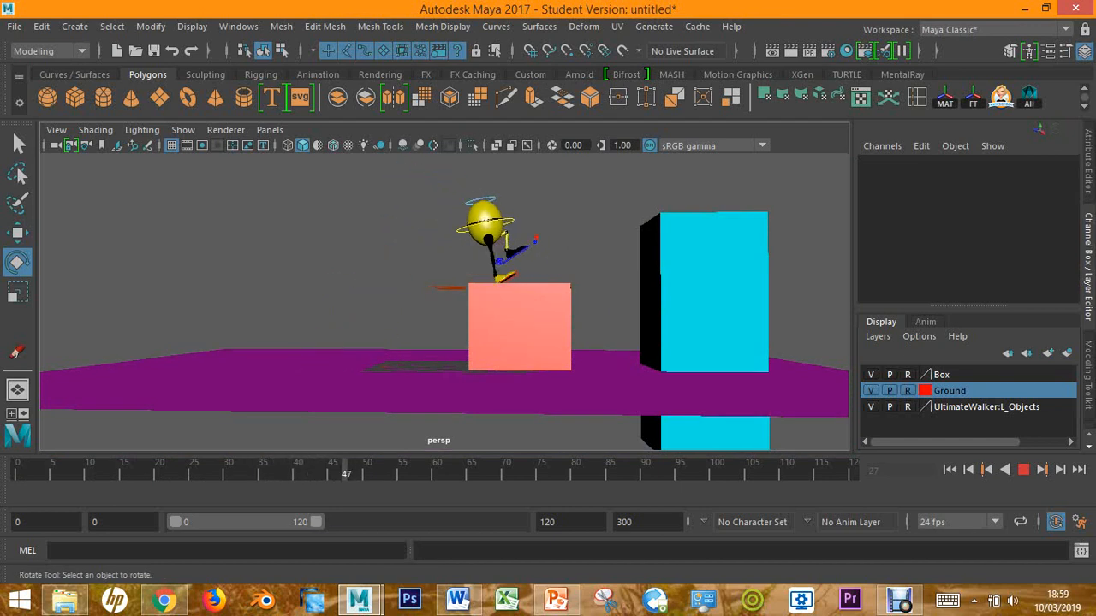
# Pull the root control back to Translate X 1.342 at frame 47 and play back the adjusted jump.
pyautogui.scroll(3, 445, 291)
pyautogui.click(469, 169)
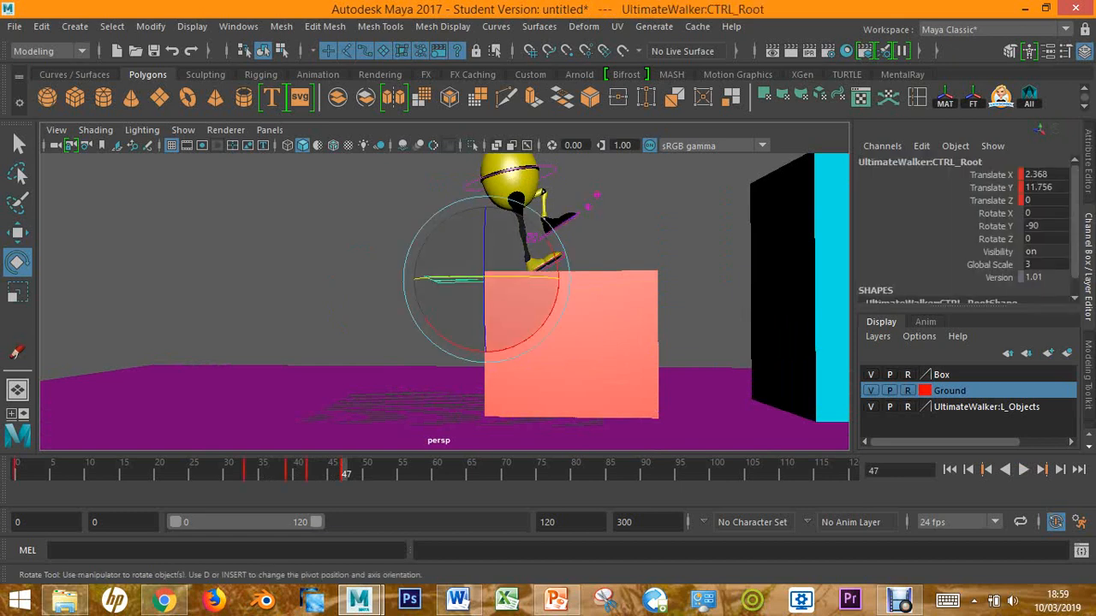
pyautogui.press('w')
pyautogui.moveTo(565, 279); pyautogui.dragTo(535, 279)
pyautogui.scroll(-3, 479, 291)
pyautogui.hotkey('alt', 'v')
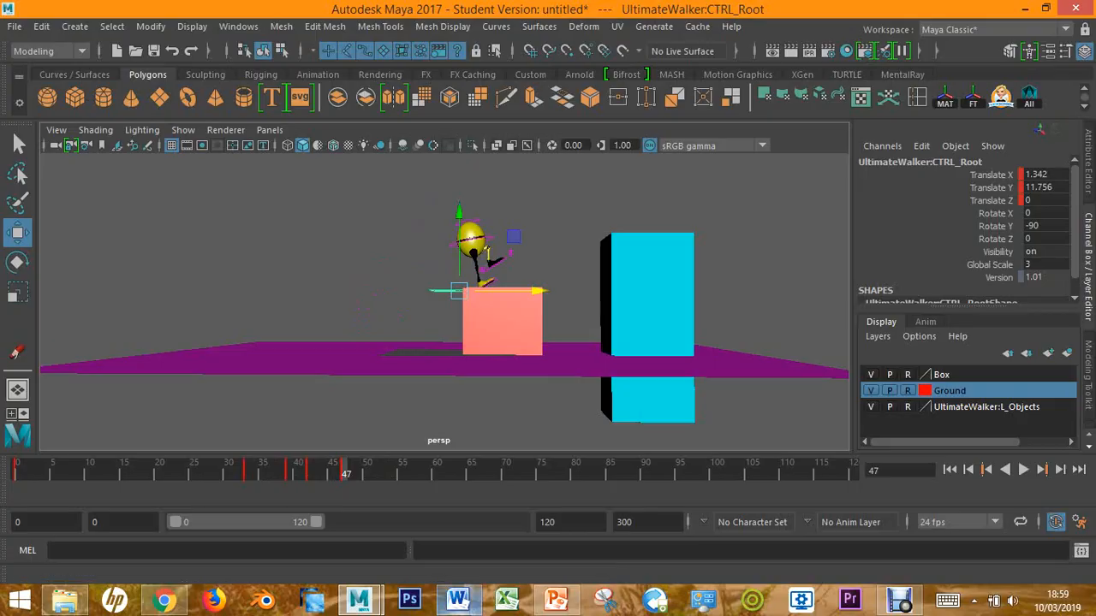
# Highlight the Squash row in the Word key pose list, switch back to Maya and go to frame 50.
pyautogui.click(458, 599)
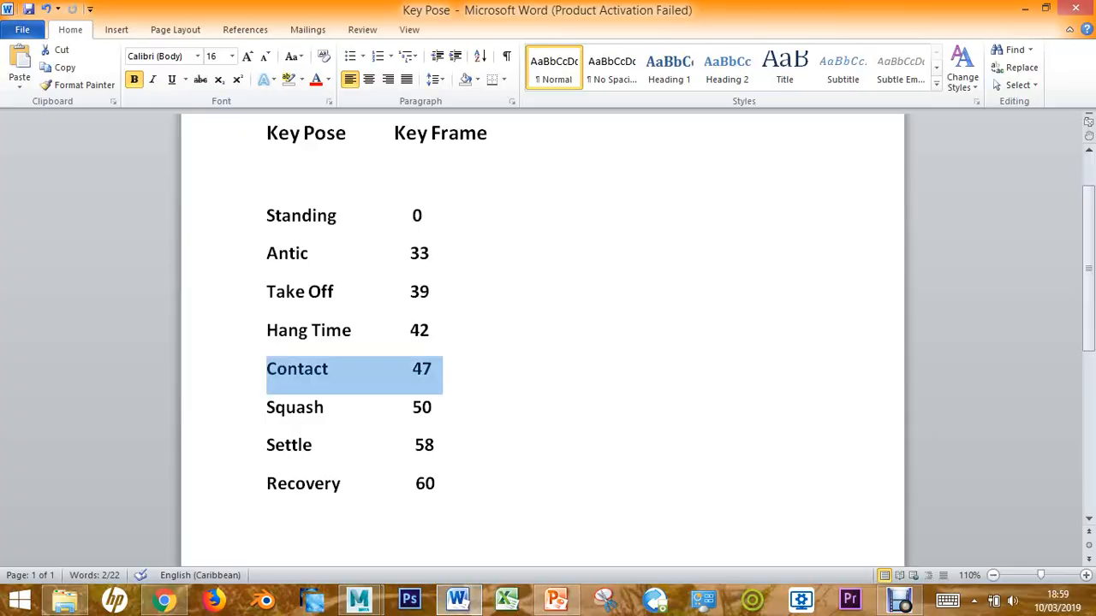
pyautogui.moveTo(267, 408); pyautogui.dragTo(443, 407)
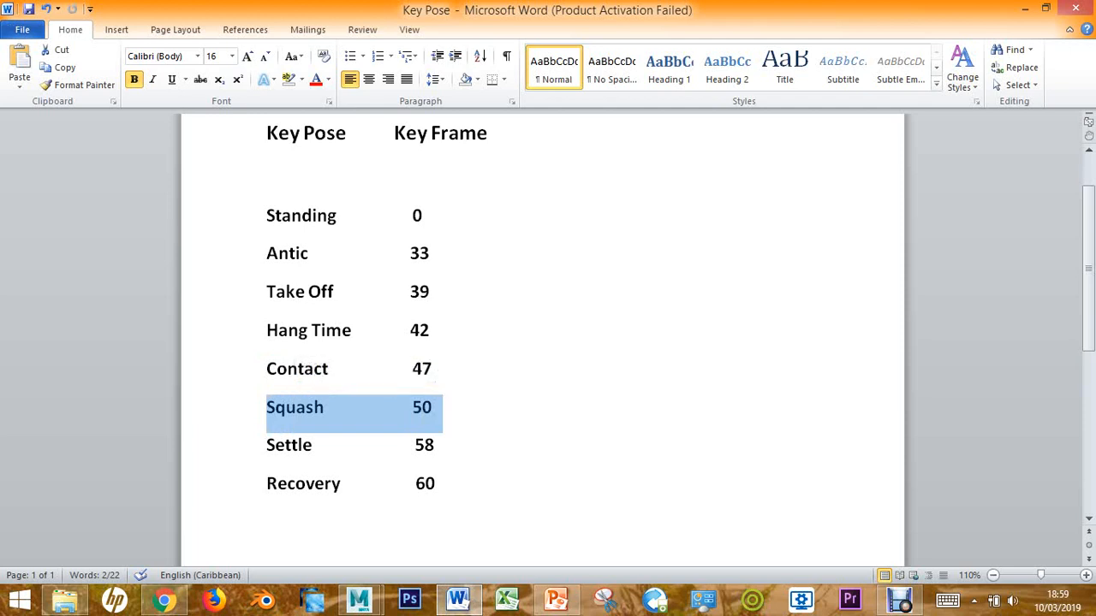
pyautogui.hotkey('alt', 'Tab')
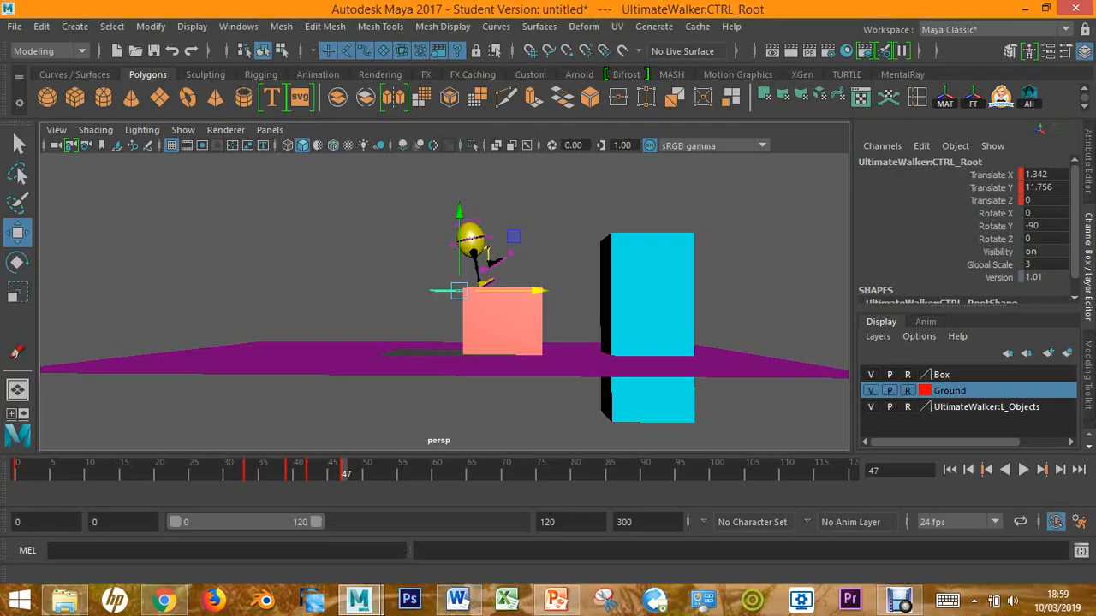
pyautogui.write('50')
pyautogui.press('Return')
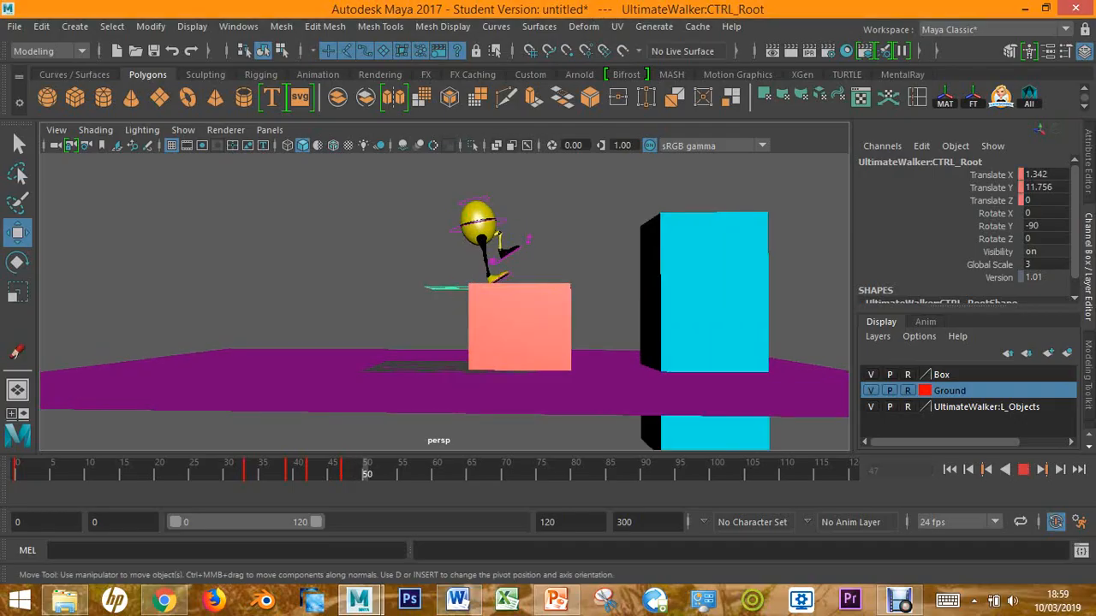
pyautogui.scroll(3, 444, 301)
pyautogui.scroll(-3, 444, 301)
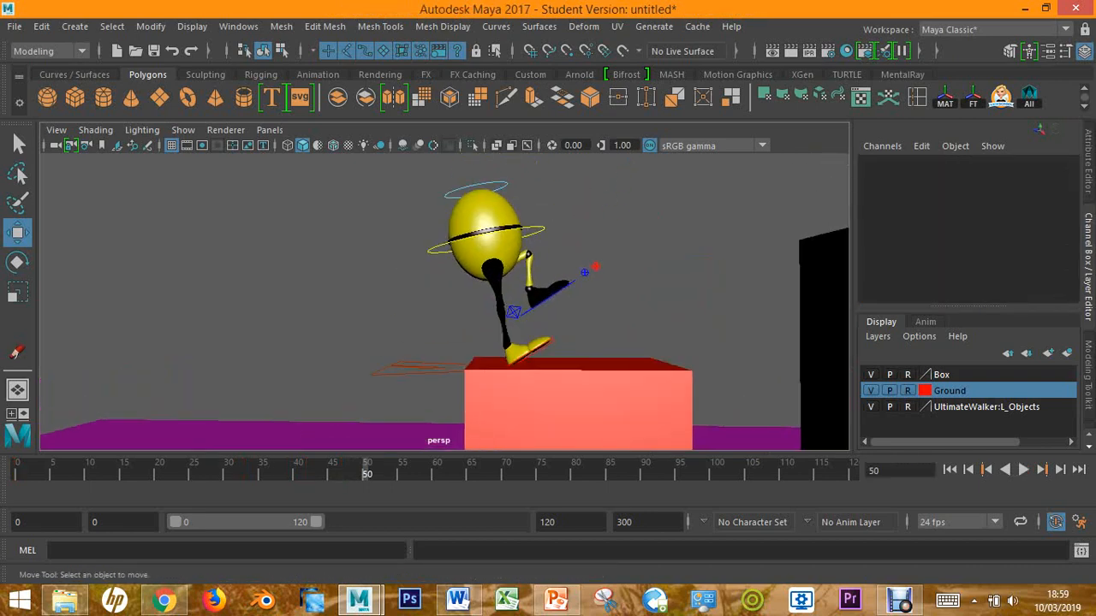
# Switch to PowerPoint, view the jump pose reference slide full screen and return to Maya.
pyautogui.hotkey('alt', 'Tab')
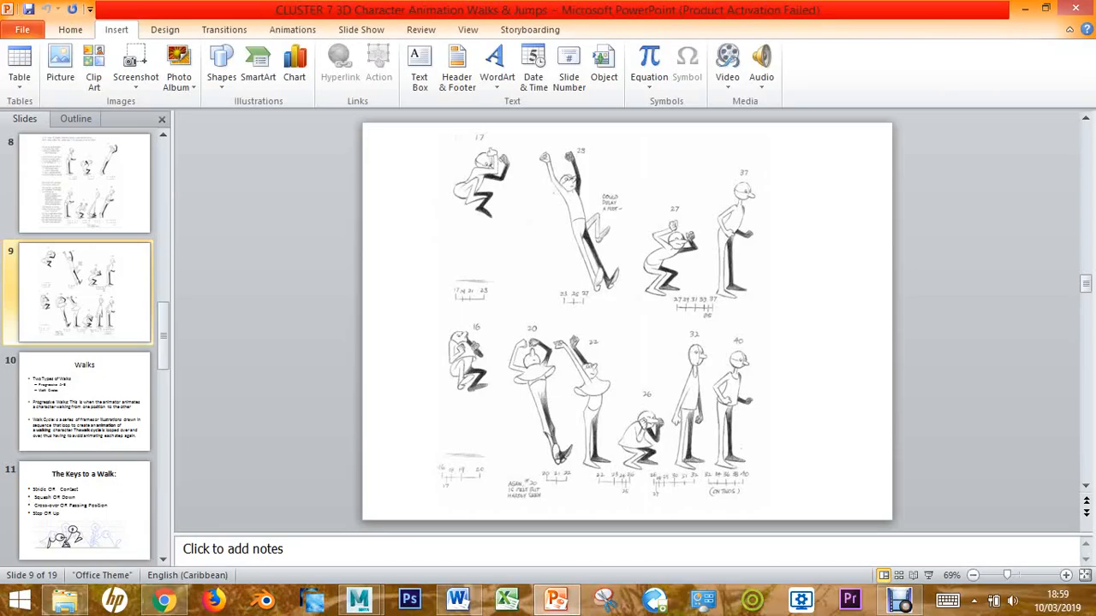
pyautogui.hotkey('shift', 'F5')
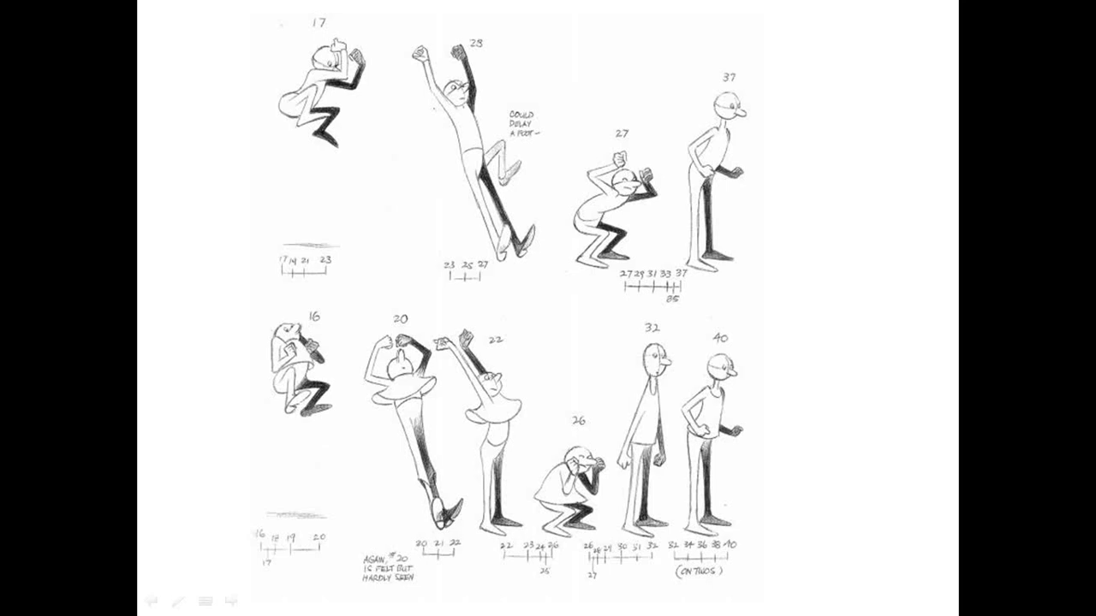
pyautogui.press('Escape')
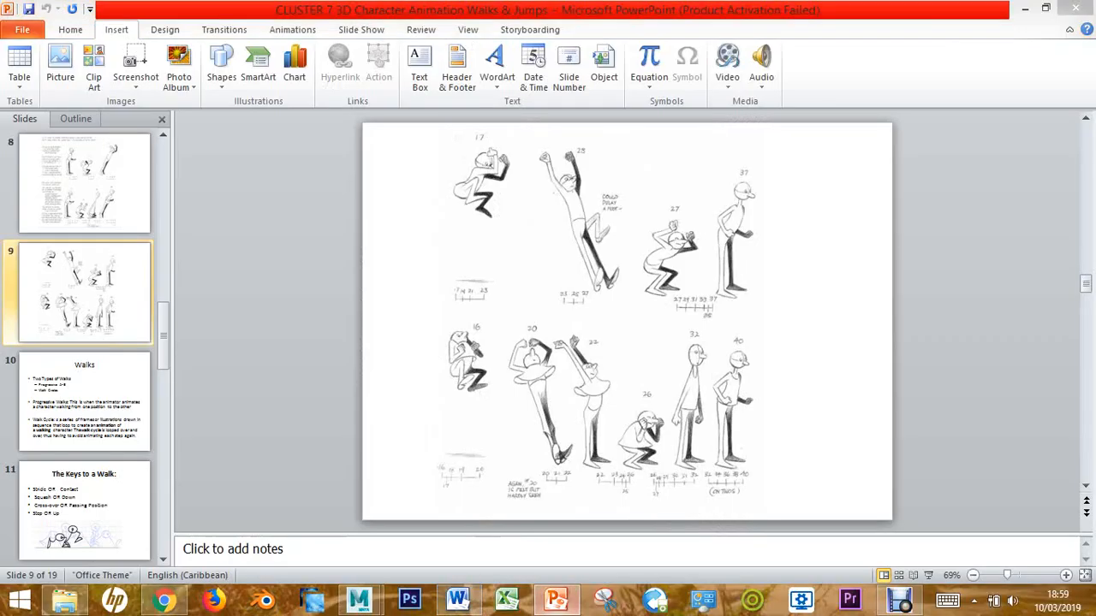
pyautogui.hotkey('alt', 'Tab')
pyautogui.scroll(-3, 444, 300)
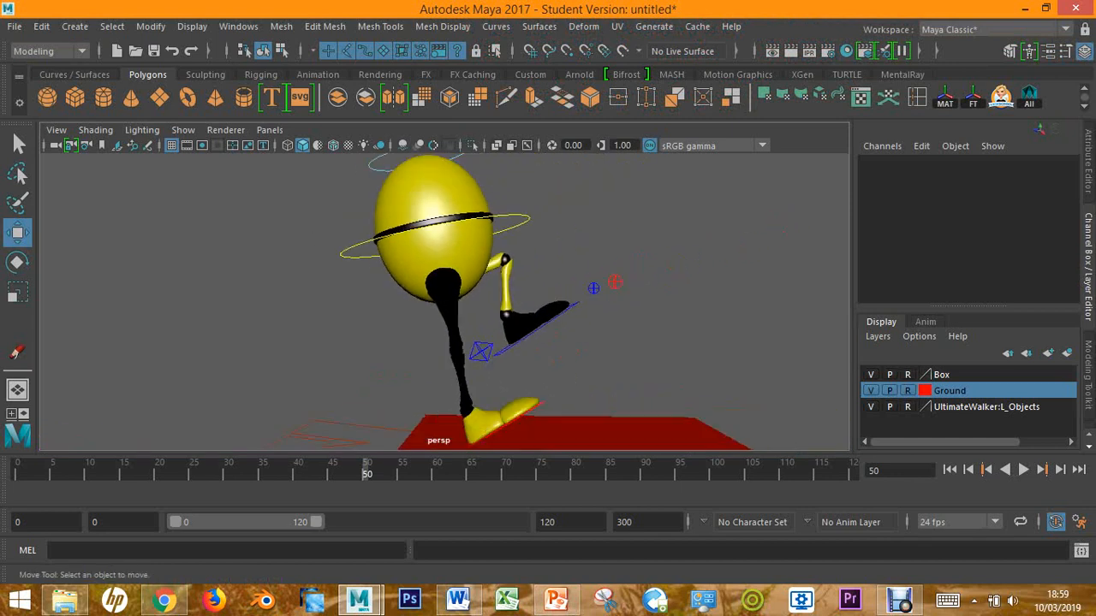
# Move the walker's main body control to Translate Z -1.056, tilt it to Rotate X -6.94, and lower it to Translate Y -0.513.
pyautogui.click(505, 241)
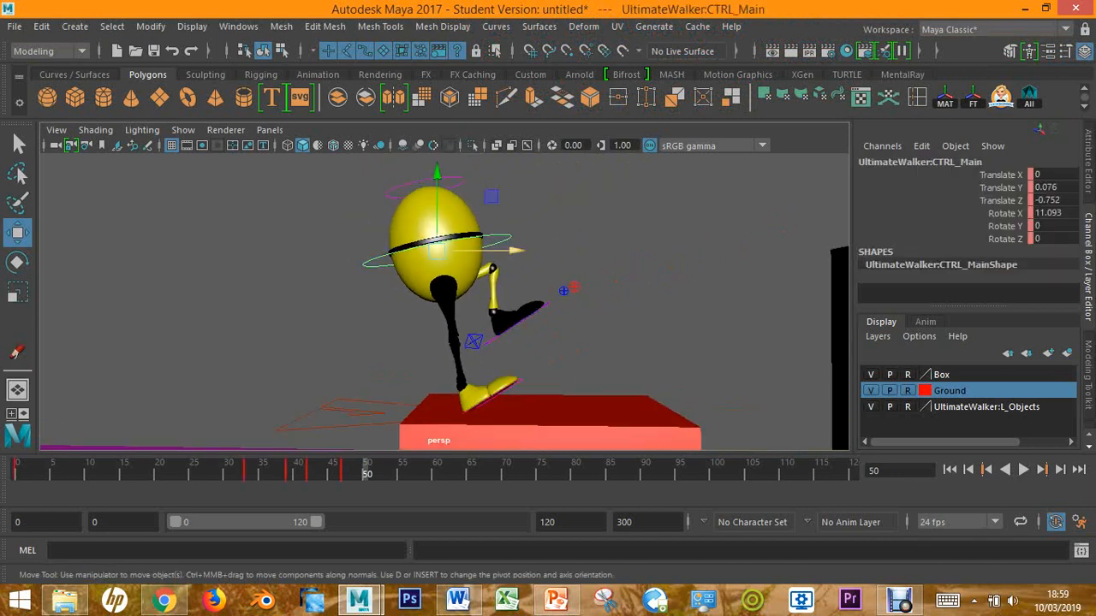
pyautogui.moveTo(514, 250); pyautogui.dragTo(531, 250)
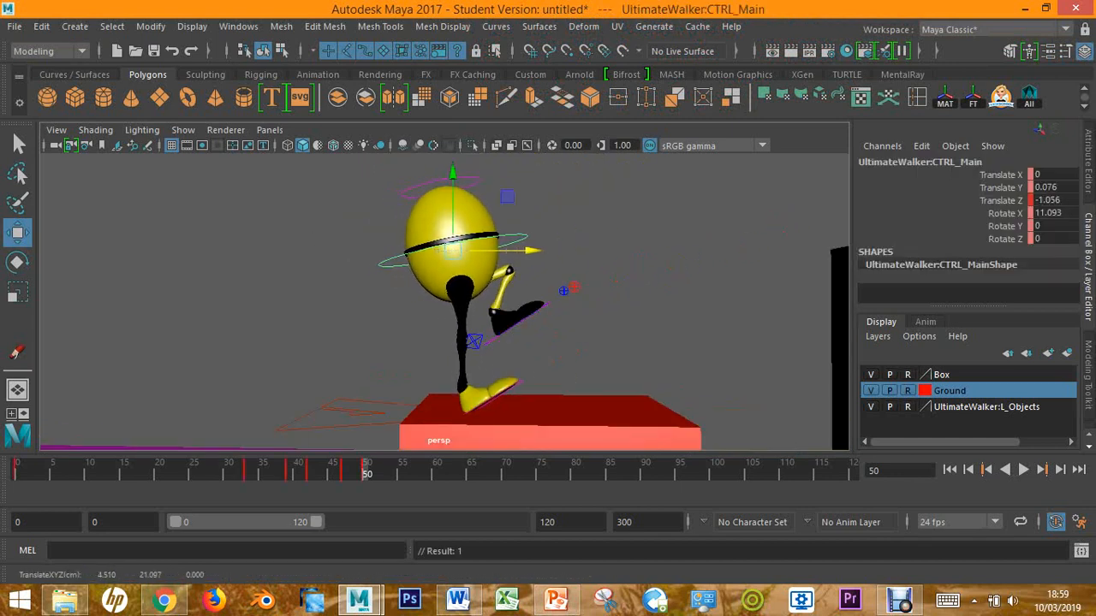
pyautogui.press('e')
pyautogui.keyDown('alt'); pyautogui.moveTo(445, 360); pyautogui.dragTo(390, 274); pyautogui.keyUp('alt')
pyautogui.keyDown('alt'); pyautogui.moveTo(445, 308); pyautogui.dragTo(452, 372); pyautogui.keyUp('alt')
pyautogui.moveTo(519, 274); pyautogui.dragTo(519, 270)
pyautogui.press('s')
pyautogui.press('w')
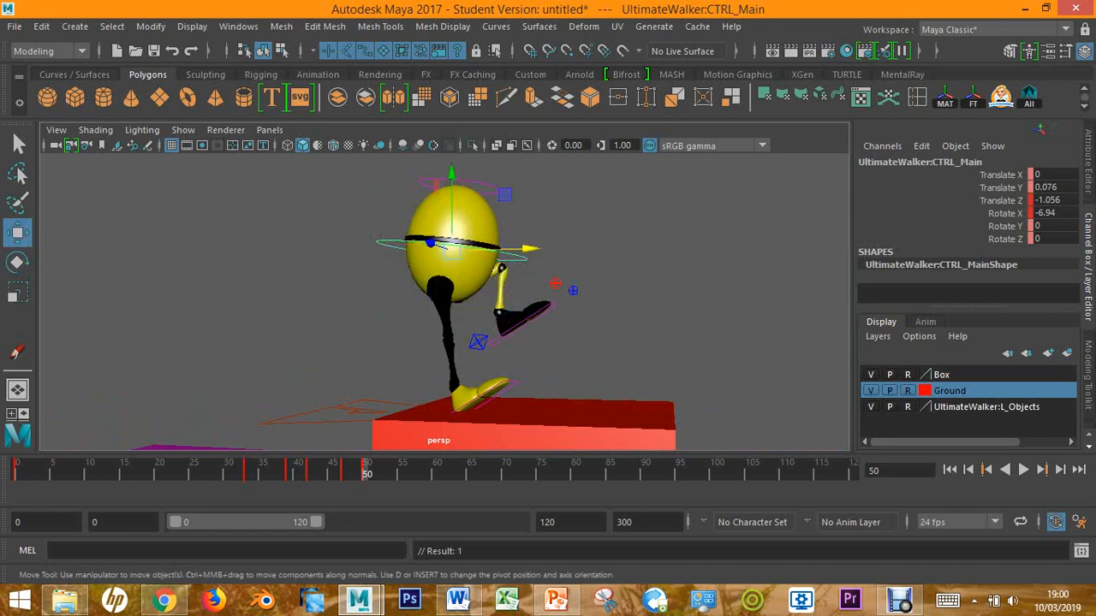
pyautogui.moveTo(451, 184); pyautogui.dragTo(443, 289)
# Bring the left heel control down onto the box at Translate Y 0.201 and tilt it to Rotate X -18.654.
pyautogui.click(454, 214)
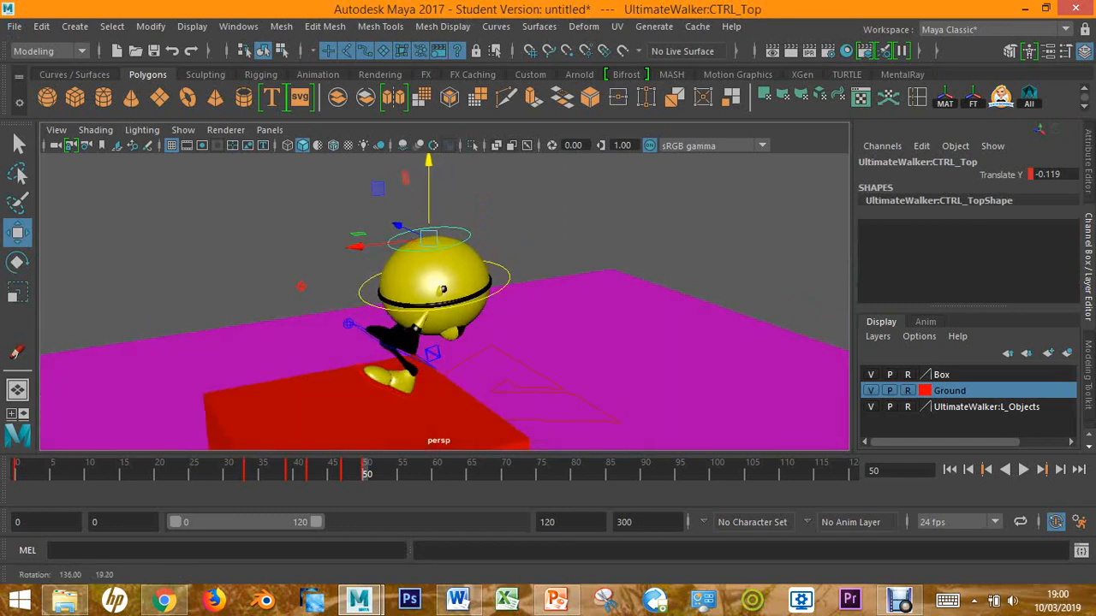
pyautogui.scroll(3, 443, 289)
pyautogui.keyDown('alt'); pyautogui.moveTo(443, 290); pyautogui.dragTo(338, 198, button='middle'); pyautogui.keyUp('alt')
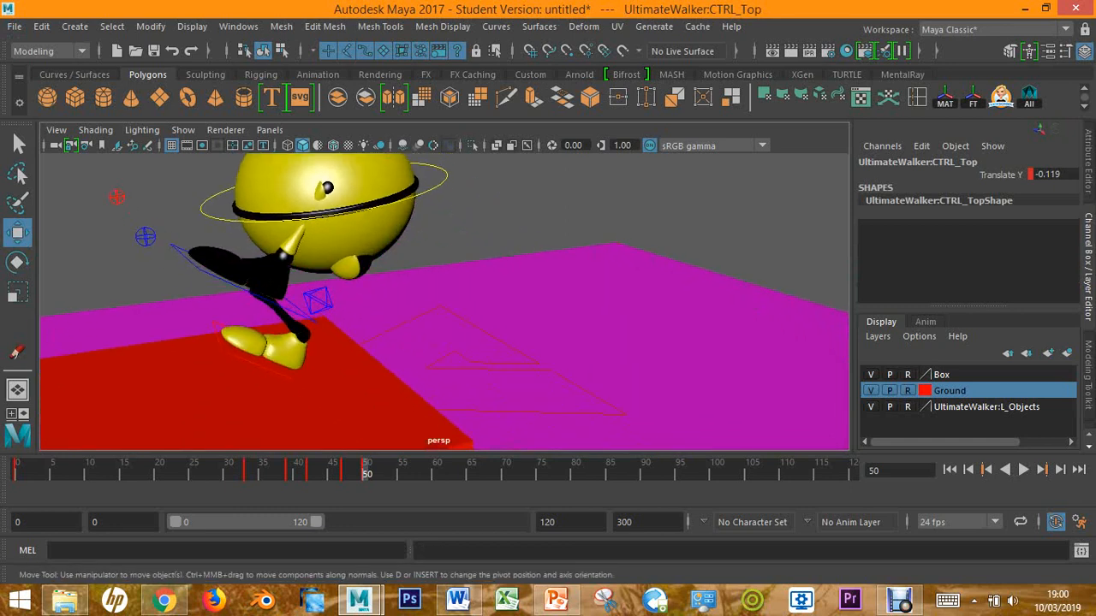
pyautogui.click(317, 300)
pyautogui.moveTo(276, 233); pyautogui.dragTo(346, 347)
pyautogui.press('e')
pyautogui.moveTo(276, 386); pyautogui.dragTo(266, 401)
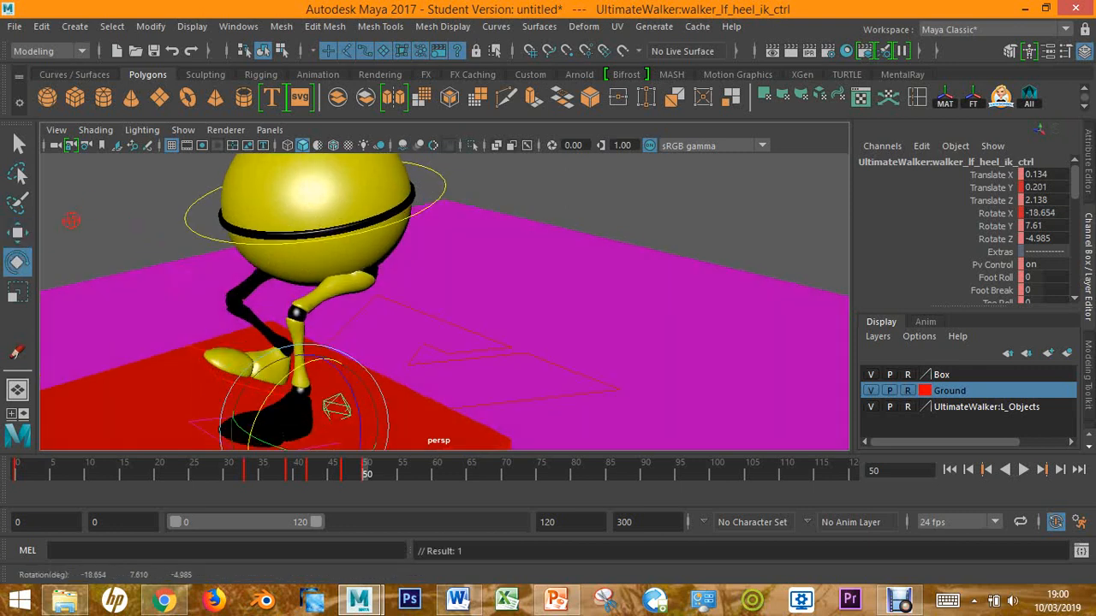
# Level the left foot on the box by rotating its heel control to Rotate X -0.987.
pyautogui.scroll(-6, 444, 301)
pyautogui.keyDown('alt'); pyautogui.moveTo(371, 332); pyautogui.dragTo(327, 296, button='middle'); pyautogui.keyUp('alt')
pyautogui.moveTo(342, 289); pyautogui.dragTo(340, 283)
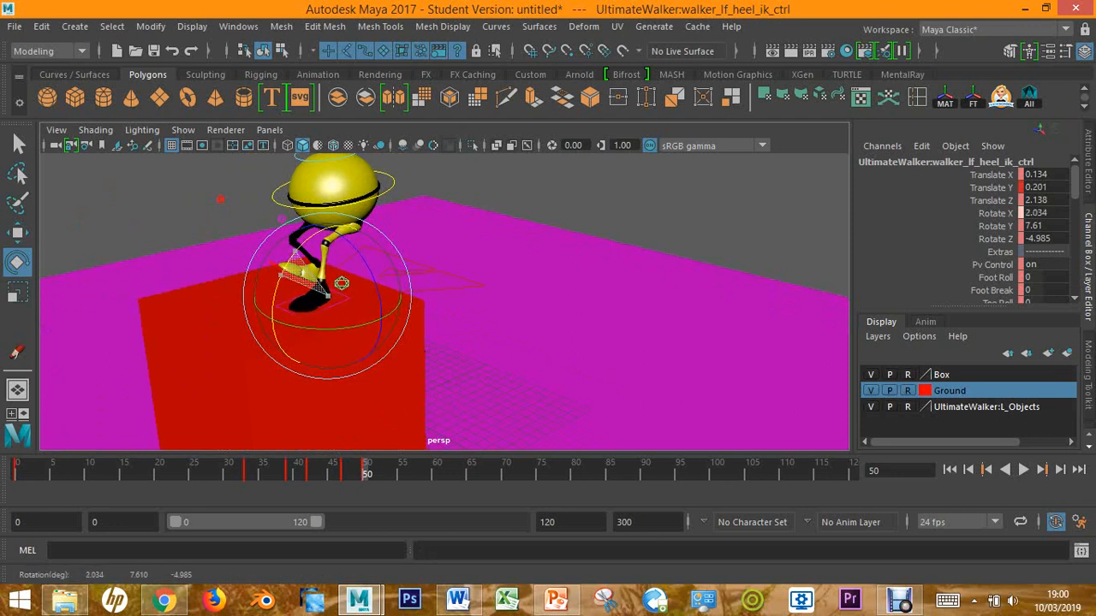
pyautogui.scroll(6, 445, 301)
pyautogui.keyDown('alt'); pyautogui.moveTo(368, 326); pyautogui.dragTo(348, 278, button='middle'); pyautogui.keyUp('alt')
pyautogui.keyDown('alt'); pyautogui.moveTo(348, 278); pyautogui.dragTo(383, 262); pyautogui.keyUp('alt')
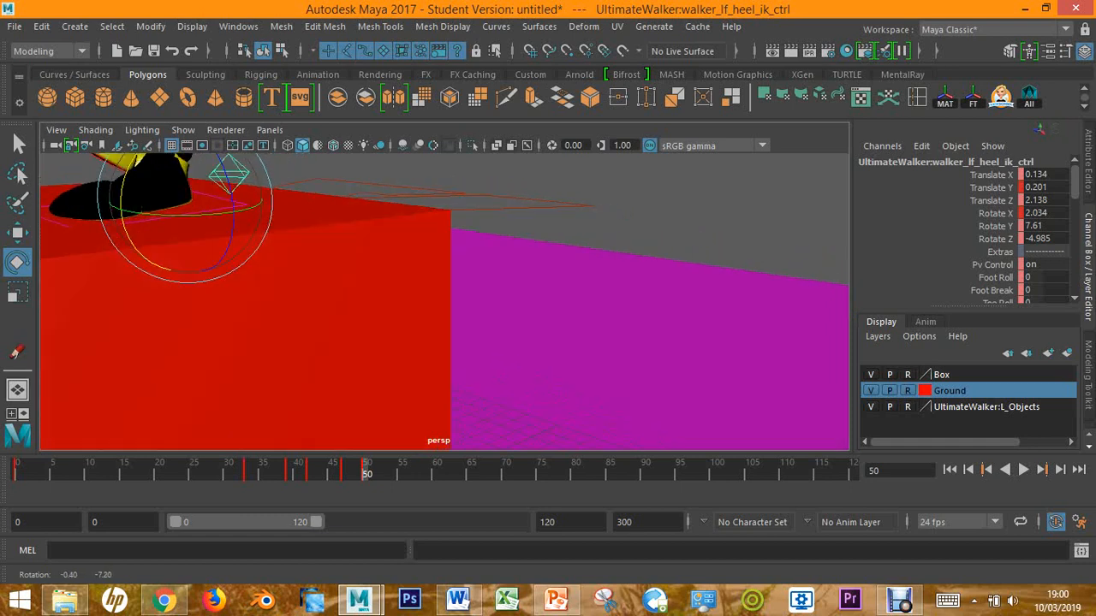
pyautogui.moveTo(122, 221); pyautogui.dragTo(122, 214)
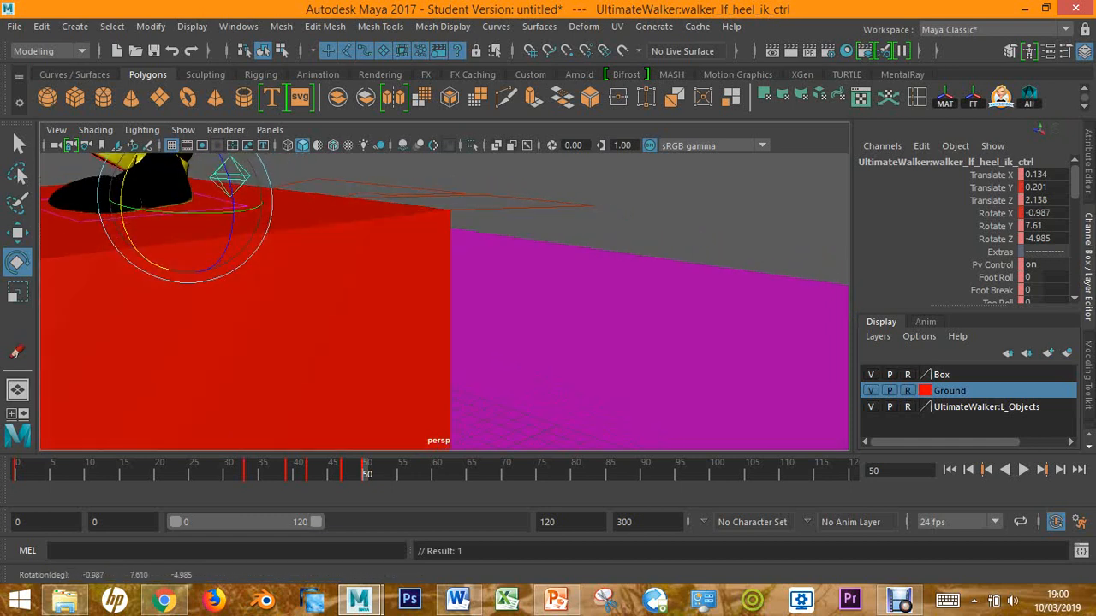
# Switch the Box layer to template display to expose the right heel control, keeping the Ground layer as reference.
pyautogui.click(445, 199)
pyautogui.keyDown('alt'); pyautogui.moveTo(445, 199); pyautogui.dragTo(325, 257); pyautogui.keyUp('alt')
pyautogui.keyDown('alt'); pyautogui.moveTo(325, 257); pyautogui.dragTo(377, 257, button='right'); pyautogui.keyUp('alt')
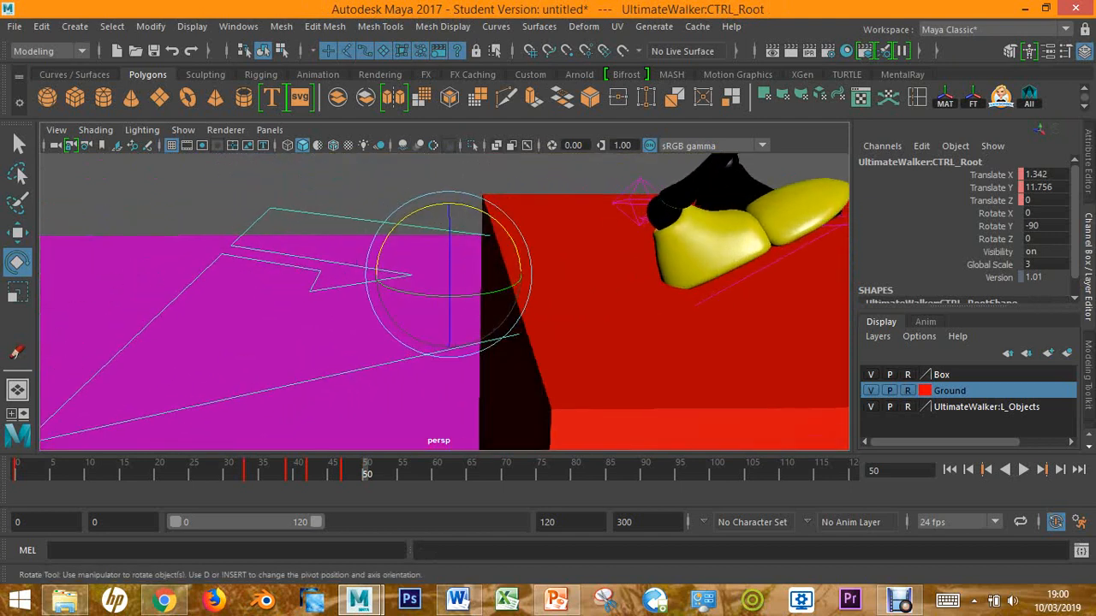
pyautogui.click(770, 266)
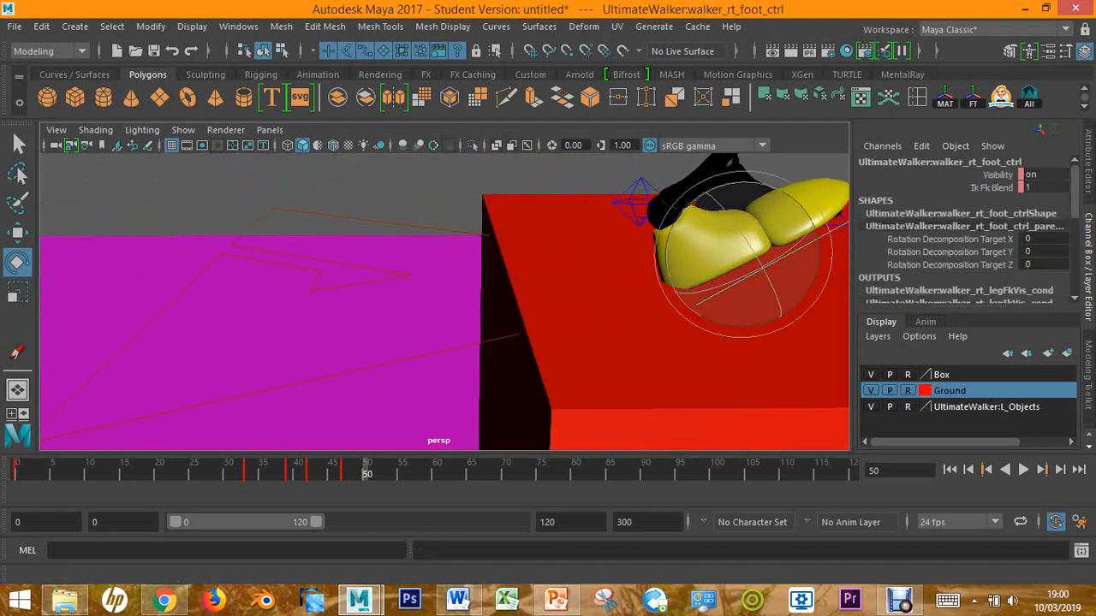
pyautogui.click(907, 390)
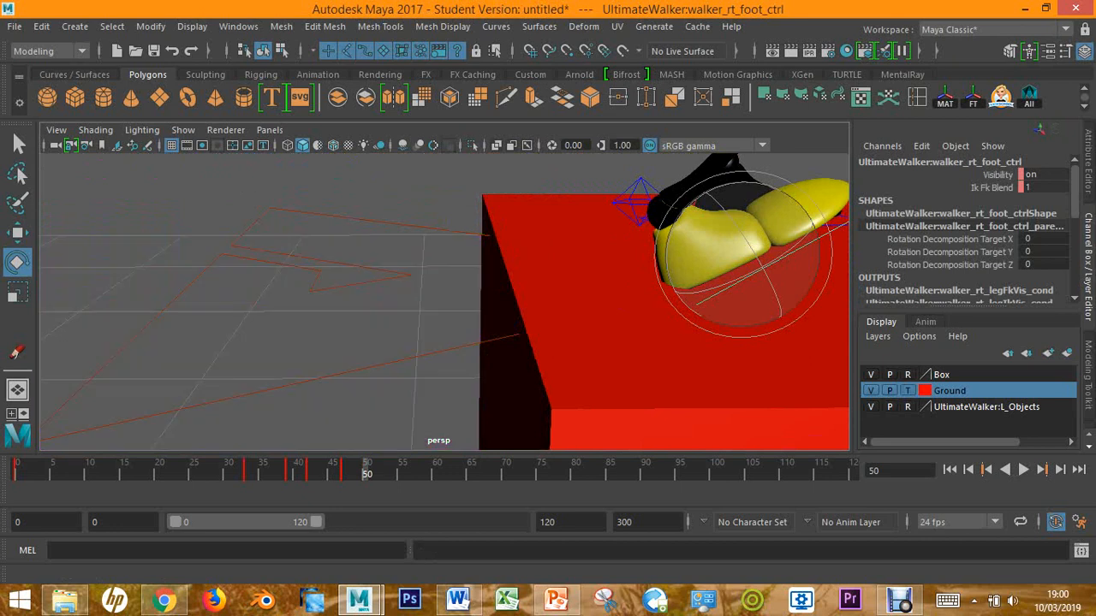
pyautogui.click(907, 390)
pyautogui.click(907, 374)
pyautogui.click(908, 374)
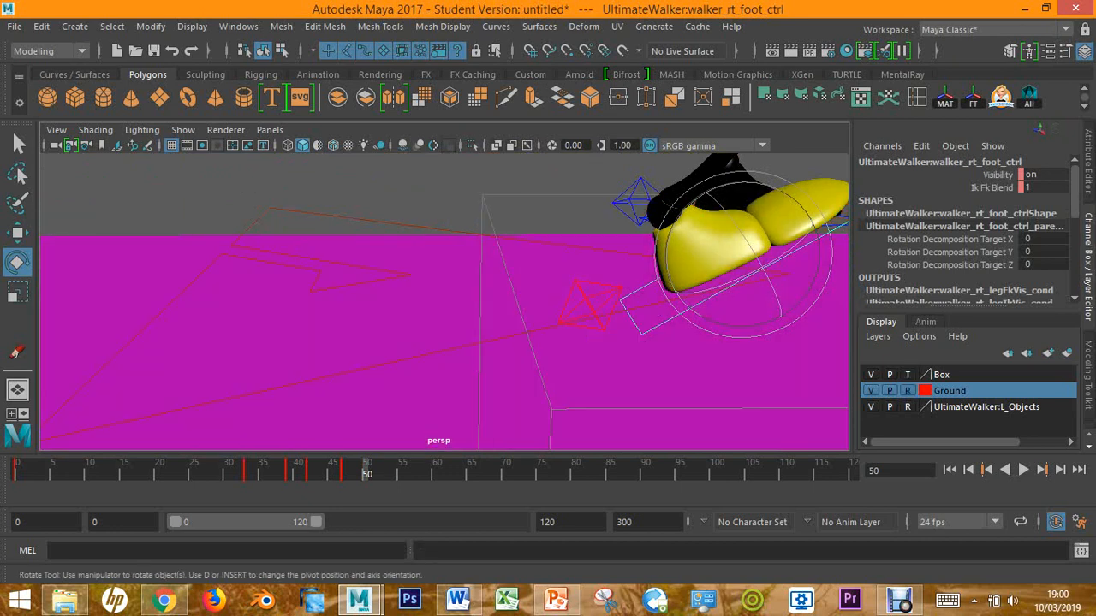
# Rotate the right heel control so the right foot lies flat on the box top.
pyautogui.click(591, 304)
pyautogui.keyDown('alt'); pyautogui.moveTo(590, 304); pyautogui.dragTo(522, 274); pyautogui.keyUp('alt')
pyautogui.moveTo(678, 200); pyautogui.dragTo(582, 316)
# Lower the left heel control to Translate Y 0.067 and shift it back to Translate Z 2.028.
pyautogui.click(402, 225)
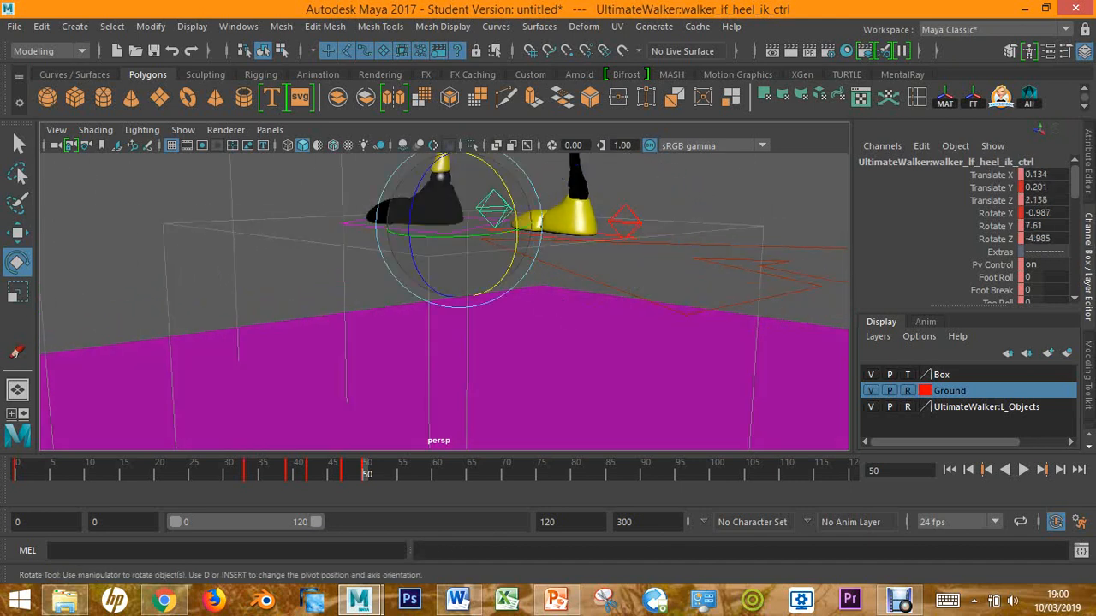
pyautogui.press('w')
pyautogui.keyDown('alt'); pyautogui.moveTo(444, 291); pyautogui.dragTo(444, 326); pyautogui.keyUp('alt')
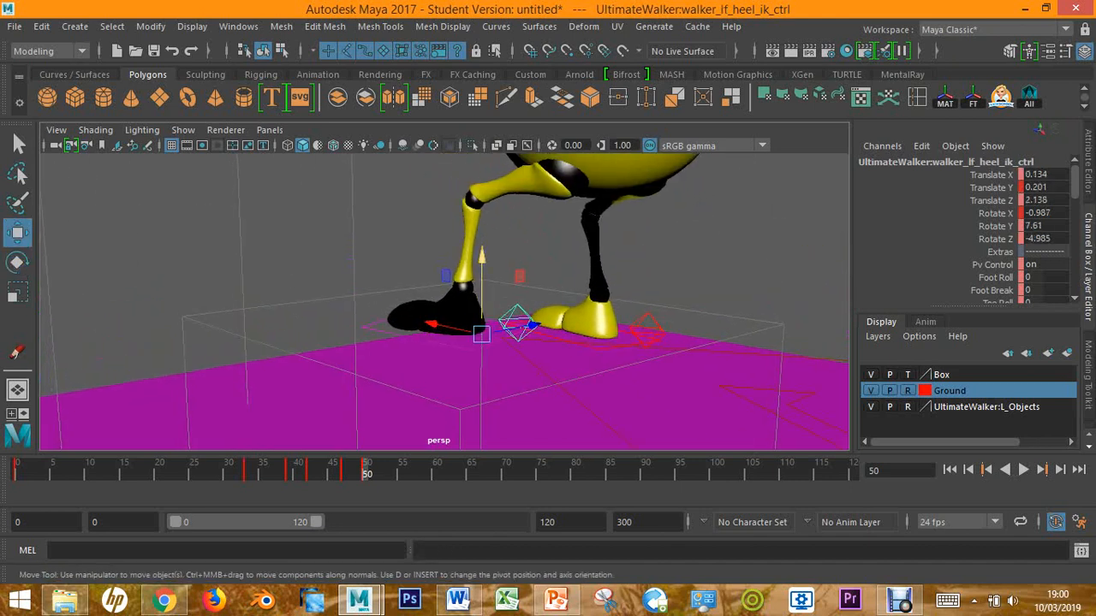
pyautogui.moveTo(481, 282); pyautogui.dragTo(514, 295)
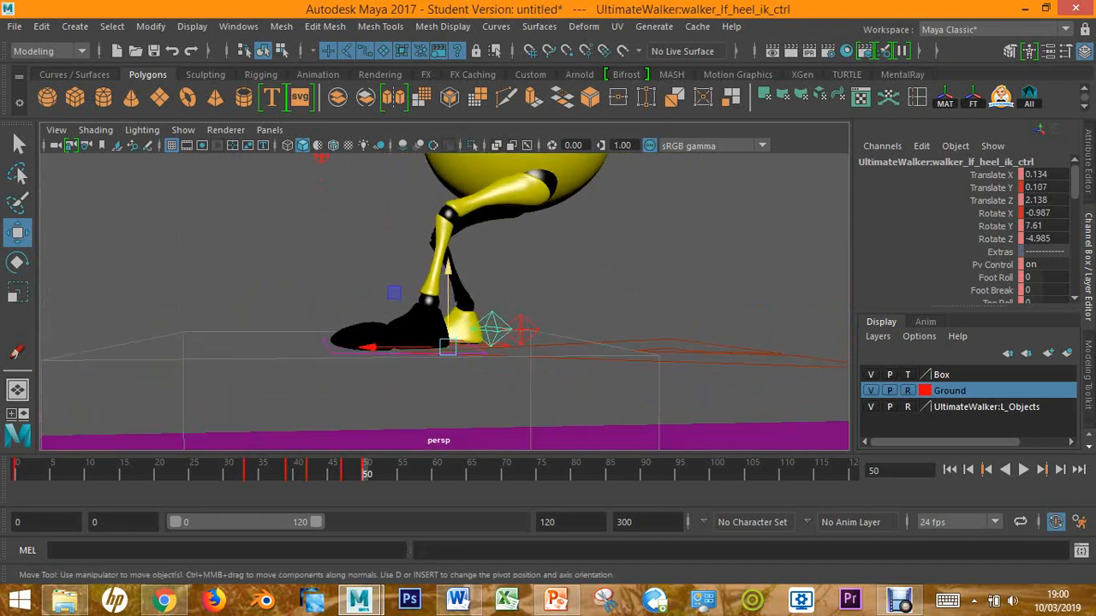
pyautogui.moveTo(447, 282); pyautogui.dragTo(447, 290)
pyautogui.click(445, 351)
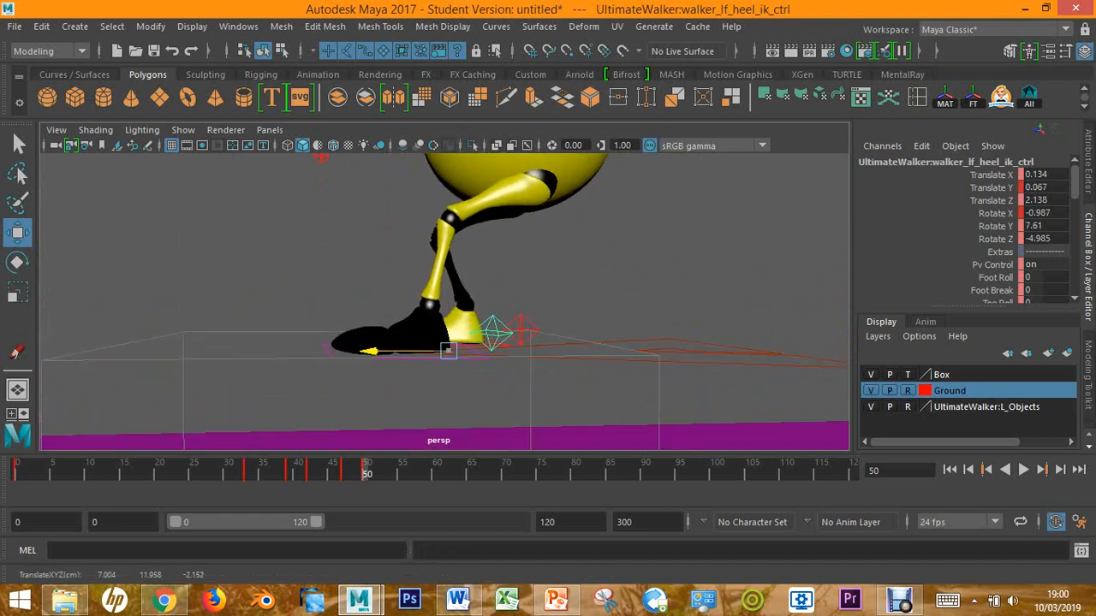
pyautogui.moveTo(403, 351); pyautogui.dragTo(428, 351)
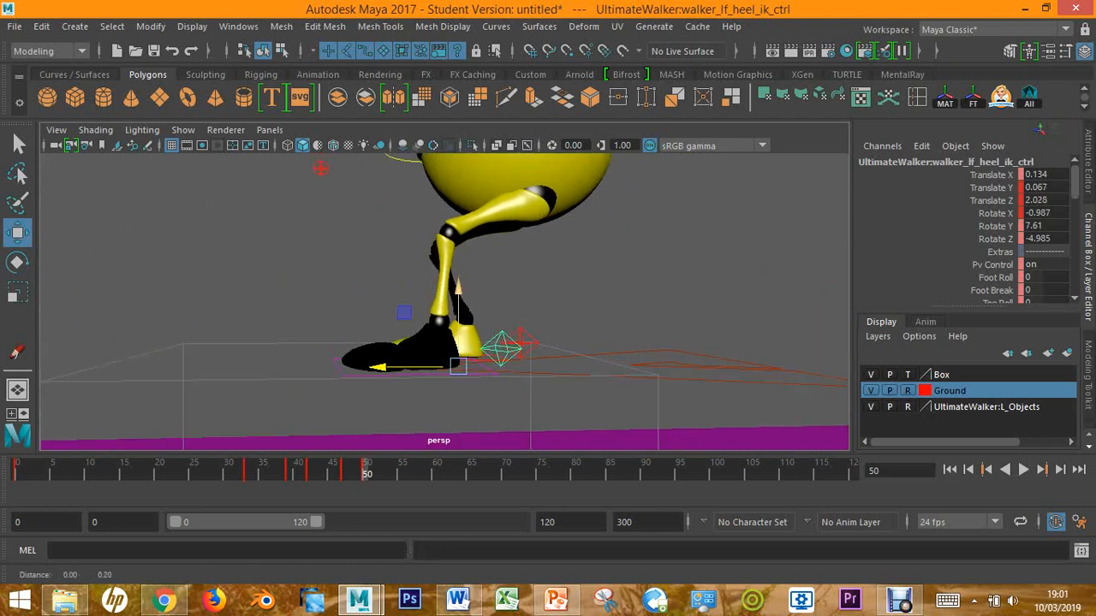
# Push the main body control forward and down into the squash, at Translate Y -0.819 and Translate Z -1.823.
pyautogui.keyDown('alt'); pyautogui.moveTo(428, 350); pyautogui.dragTo(385, 437, button='middle'); pyautogui.keyUp('alt')
pyautogui.click(385, 213)
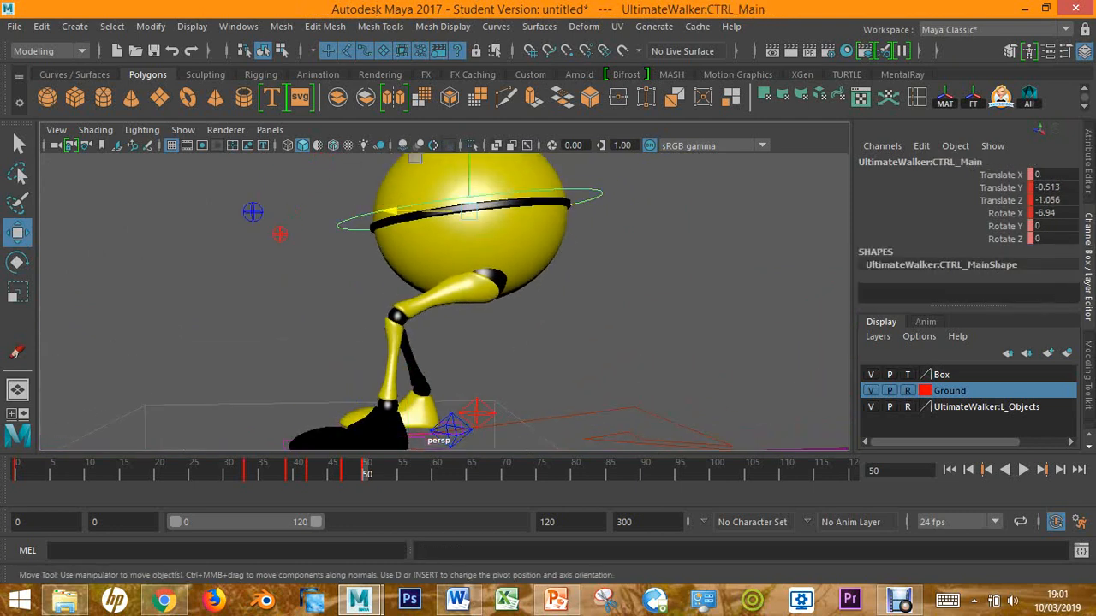
pyautogui.moveTo(386, 210); pyautogui.dragTo(291, 211)
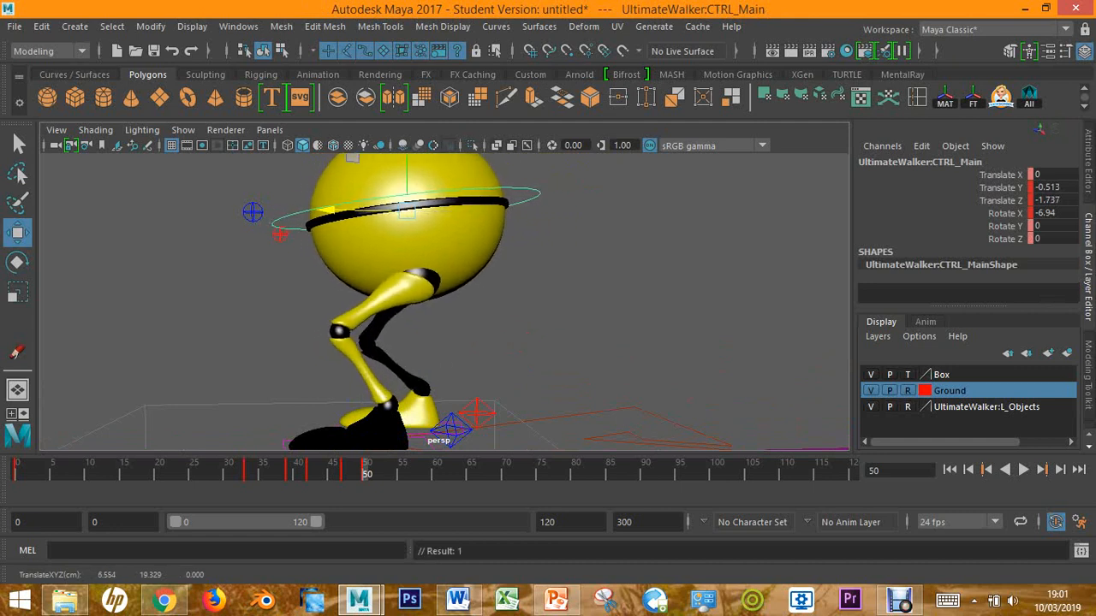
pyautogui.keyDown('alt'); pyautogui.moveTo(291, 211); pyautogui.dragTo(343, 223, button='right'); pyautogui.keyUp('alt')
pyautogui.moveTo(387, 224)
pyautogui.mouseDown()
pyautogui.moveTo(388, 274)
pyautogui.moveTo(393, 214)
pyautogui.mouseUp()
pyautogui.moveTo(319, 231); pyautogui.dragTo(310, 233)
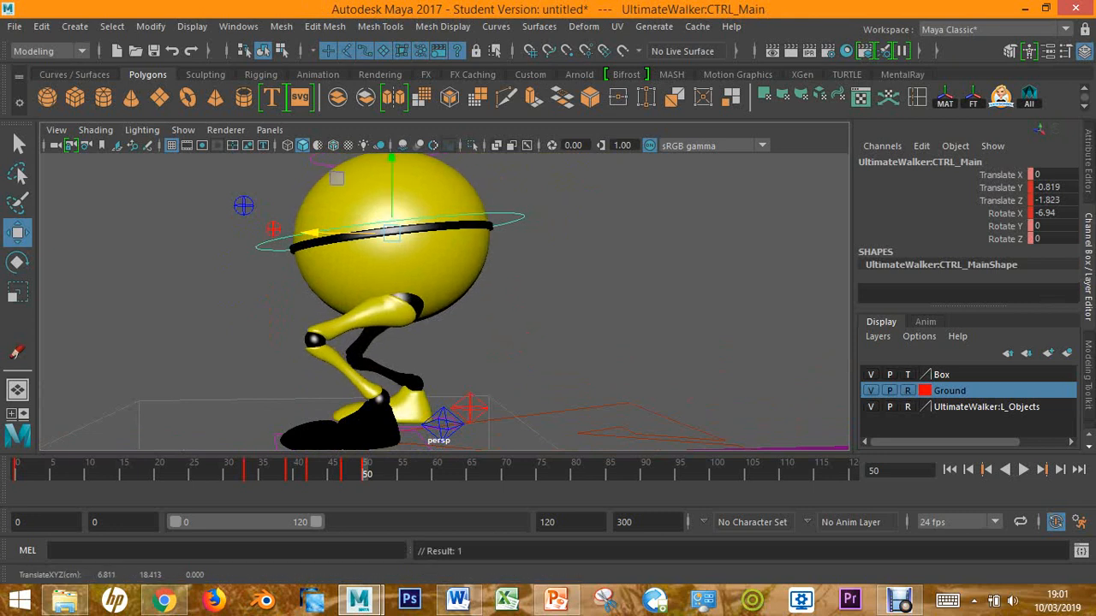
# Reposition the right knee pole vector control to Translate X -0.018 and key it at frame 50.
pyautogui.keyDown('alt'); pyautogui.moveTo(243, 206); pyautogui.dragTo(299, 257); pyautogui.keyUp('alt')
pyautogui.keyDown('alt'); pyautogui.moveTo(300, 257); pyautogui.dragTo(349, 314, button='right'); pyautogui.keyUp('alt')
pyautogui.press('Down')
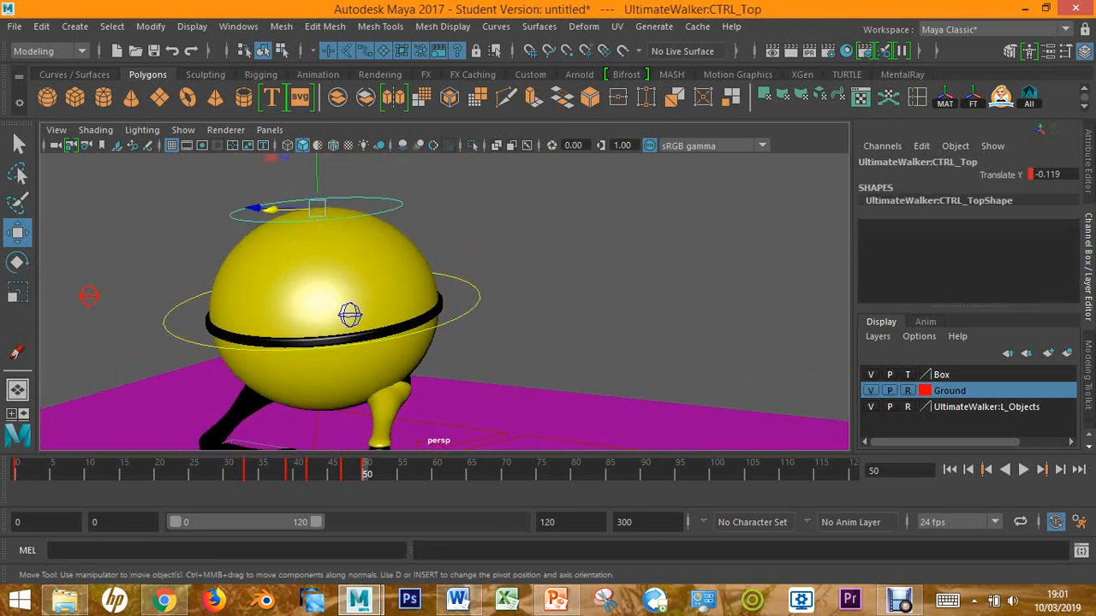
pyautogui.keyDown('alt'); pyautogui.moveTo(349, 314); pyautogui.dragTo(308, 299, button='right'); pyautogui.keyUp('alt')
pyautogui.keyDown('alt'); pyautogui.moveTo(308, 299); pyautogui.dragTo(493, 300); pyautogui.keyUp('alt')
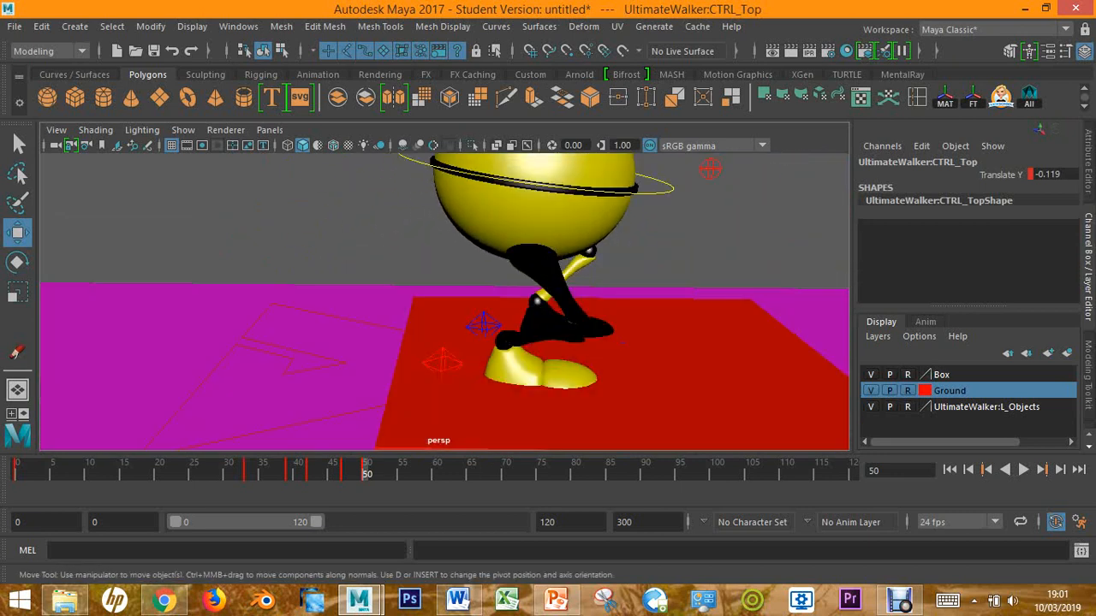
pyautogui.click(442, 361)
pyautogui.moveTo(485, 346); pyautogui.dragTo(689, 392)
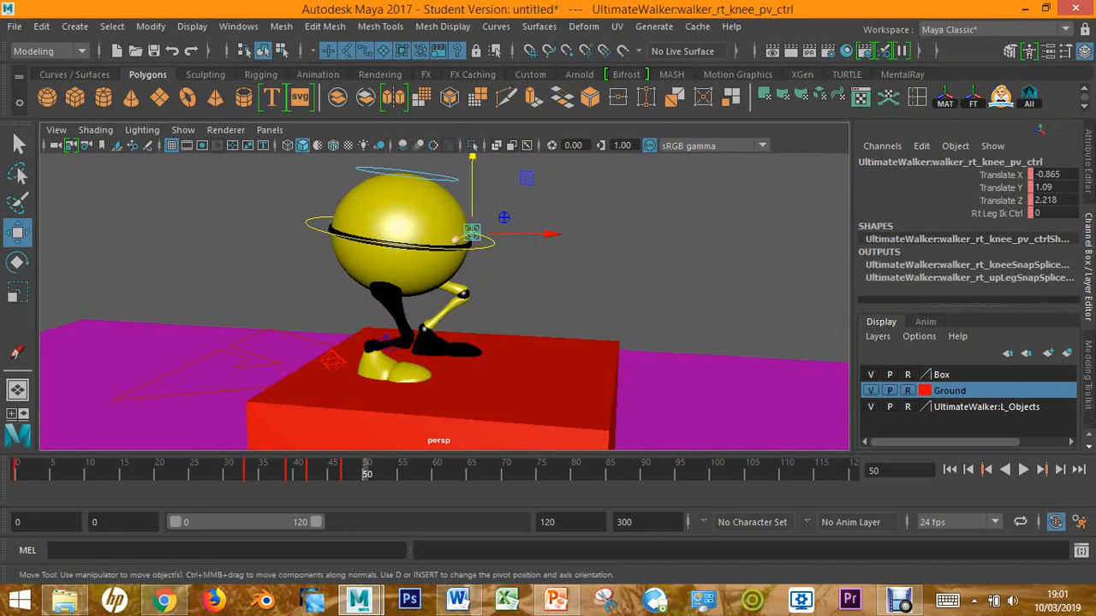
pyautogui.moveTo(471, 232); pyautogui.dragTo(489, 225)
pyautogui.press('s')
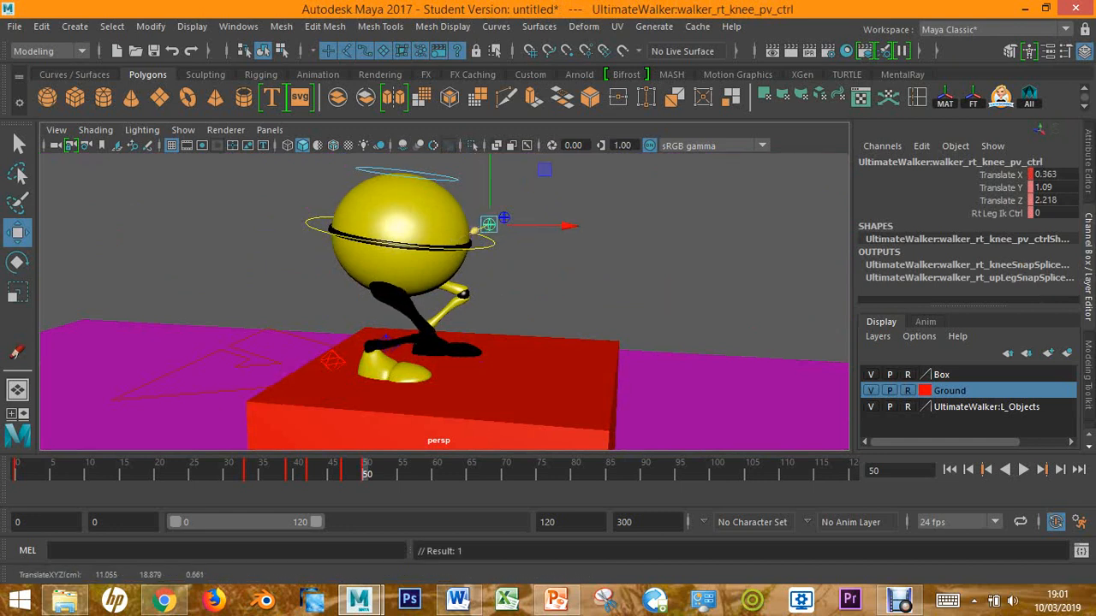
pyautogui.keyDown('alt'); pyautogui.moveTo(570, 226); pyautogui.dragTo(327, 242); pyautogui.keyUp('alt')
pyautogui.press('s')
pyautogui.keyDown('alt'); pyautogui.moveTo(481, 379); pyautogui.dragTo(291, 329); pyautogui.keyUp('alt')
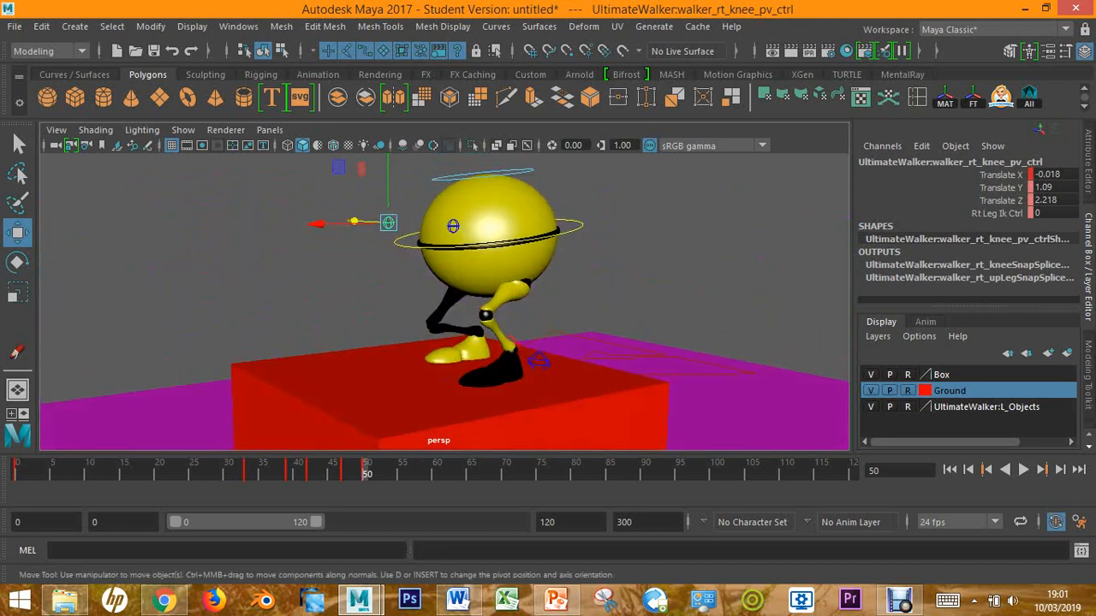
# Lower the main body control to Translate Y -0.939 and tilt it to Rotate X -15.904 for the squash.
pyautogui.click(488, 246)
pyautogui.moveTo(487, 171); pyautogui.dragTo(487, 166)
pyautogui.keyDown('alt'); pyautogui.moveTo(394, 325); pyautogui.dragTo(676, 368); pyautogui.keyUp('alt')
pyautogui.scroll(-3, 479, 283)
pyautogui.keyDown('alt'); pyautogui.moveTo(479, 266); pyautogui.dragTo(722, 240); pyautogui.keyUp('alt')
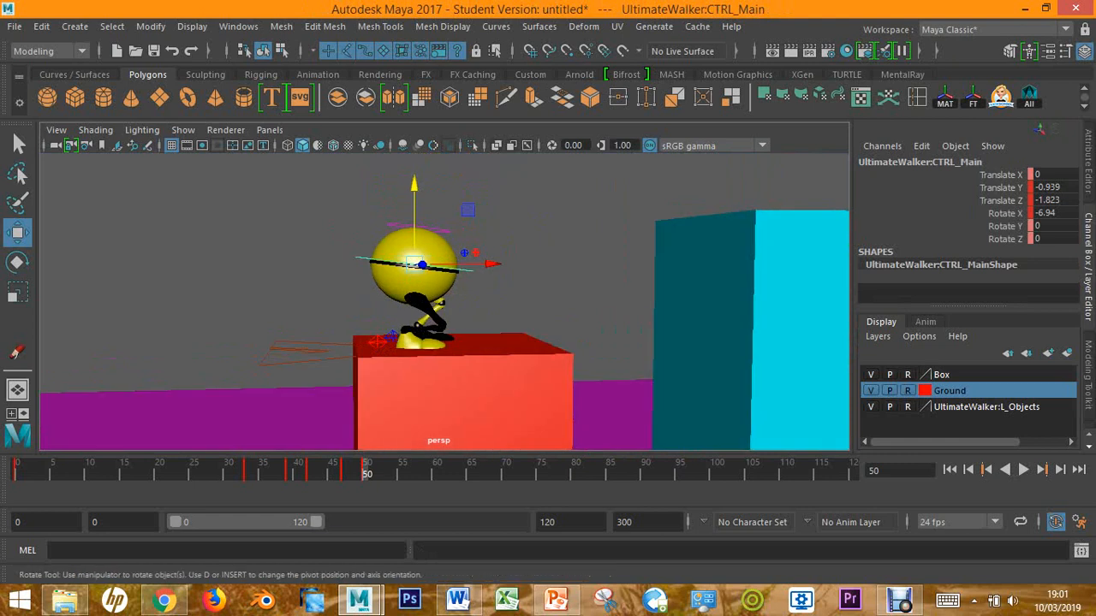
pyautogui.press('e')
pyautogui.moveTo(438, 257); pyautogui.dragTo(505, 274)
pyautogui.hotkey('shift', 'e')
# Select all of the walker's rig controls and key the squash pose at frame 50.
pyautogui.scroll(-5, 444, 302)
pyautogui.keyDown('alt'); pyautogui.moveTo(445, 302); pyautogui.dragTo(548, 329); pyautogui.keyUp('alt')
pyautogui.click(623, 244)
pyautogui.scroll(-4, 444, 302)
pyautogui.scroll(5, 444, 302)
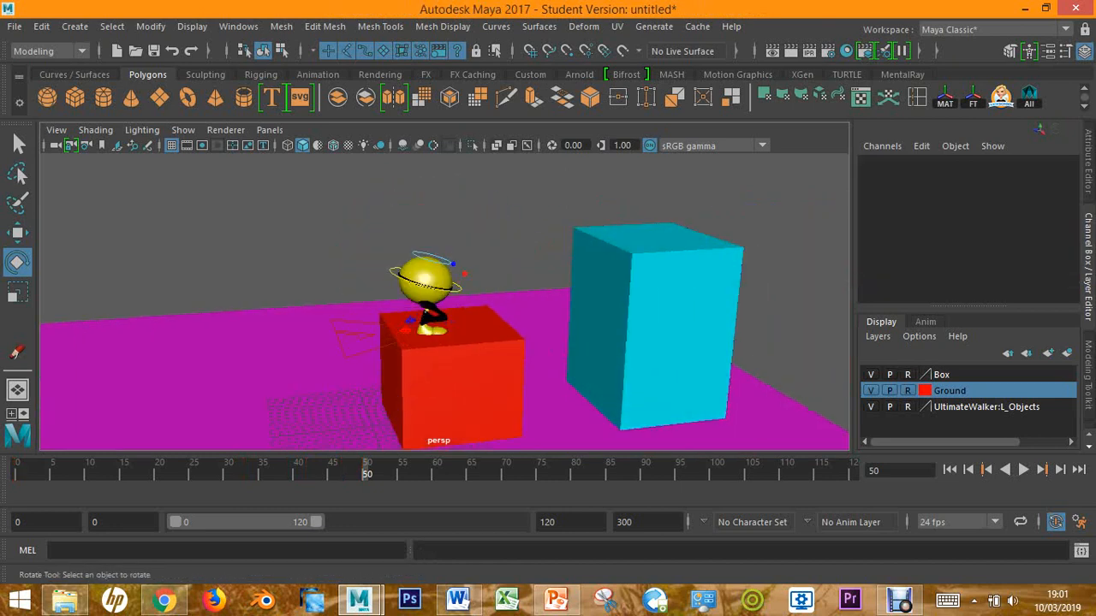
pyautogui.moveTo(251, 197); pyautogui.dragTo(525, 411)
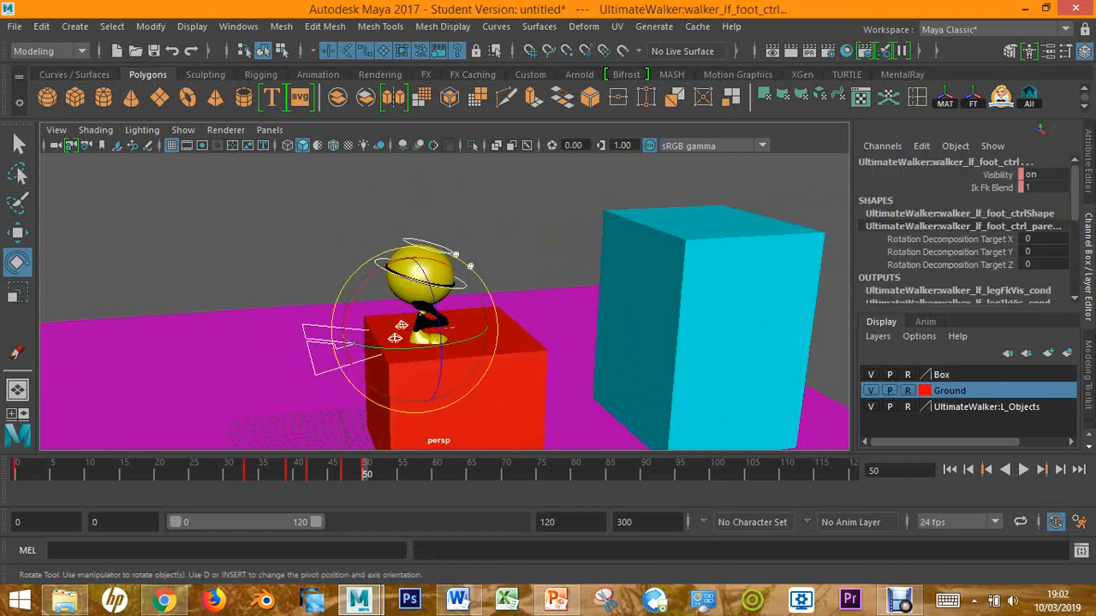
pyautogui.press('s')
# Play back the jump from frame 22 and examine the hang time pose at frame 42 and the landing through frame 50.
pyautogui.keyDown('alt'); pyautogui.moveTo(470, 266); pyautogui.dragTo(474, 251); pyautogui.keyUp('alt')
pyautogui.moveTo(363, 470); pyautogui.dragTo(173, 470)
pyautogui.scroll(-4, 444, 302)
pyautogui.press('Escape')
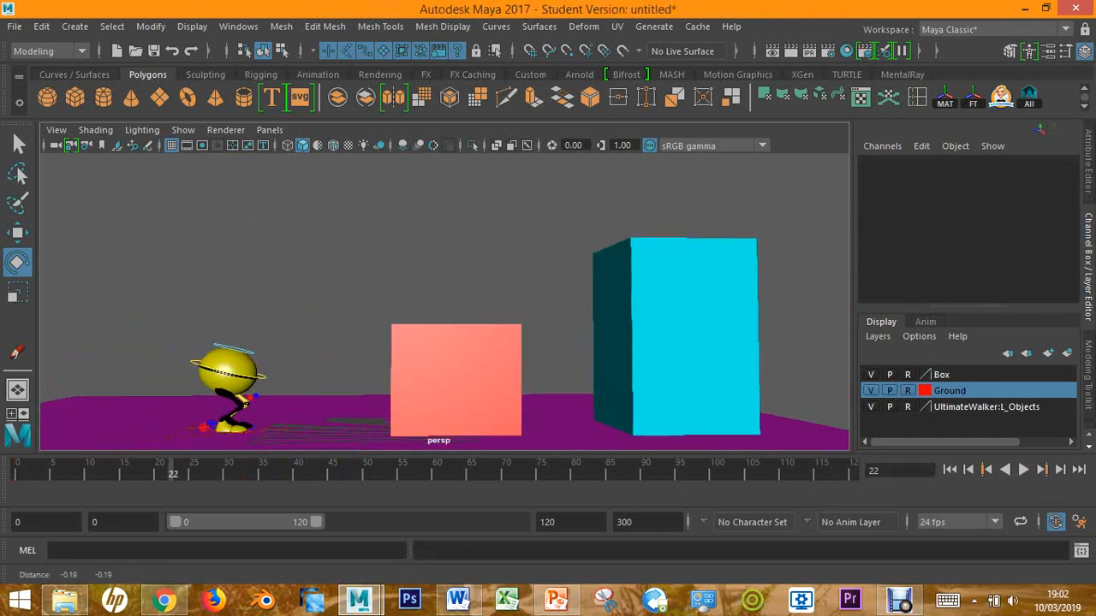
pyautogui.scroll(2, 444, 287)
pyautogui.hotkey('alt', 'v')
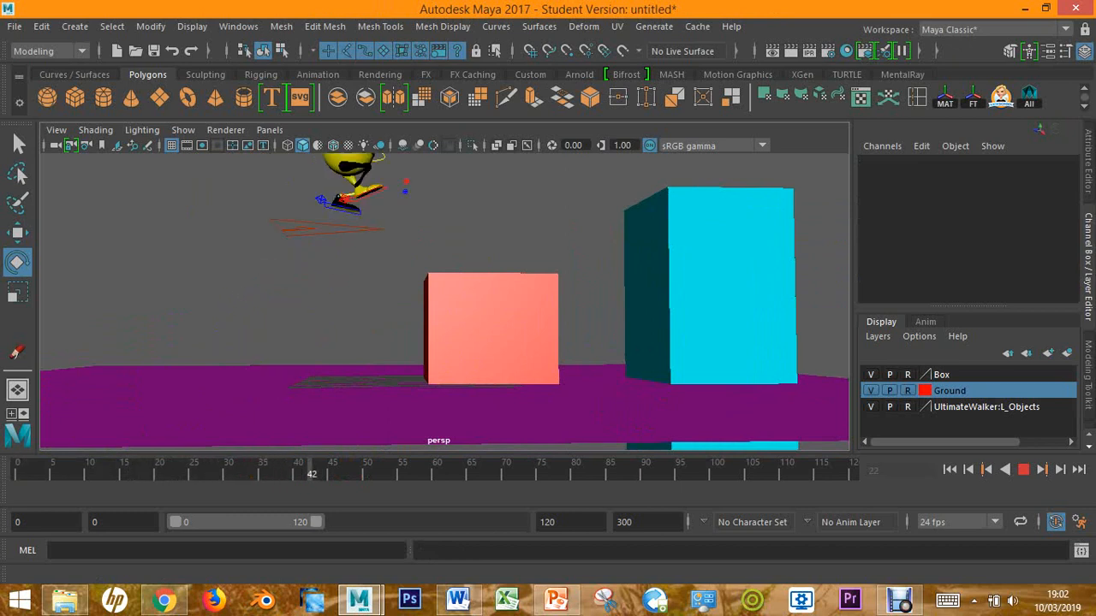
pyautogui.press('Escape')
pyautogui.keyDown('alt'); pyautogui.moveTo(445, 282); pyautogui.dragTo(439, 334, button='middle'); pyautogui.keyUp('alt')
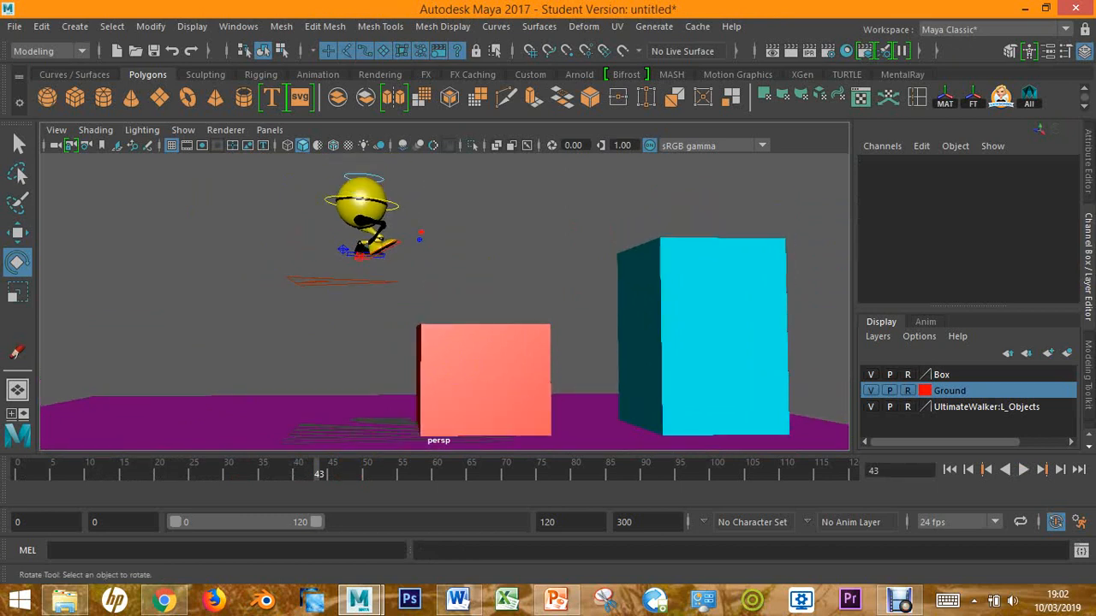
pyautogui.hotkey('alt', ',')
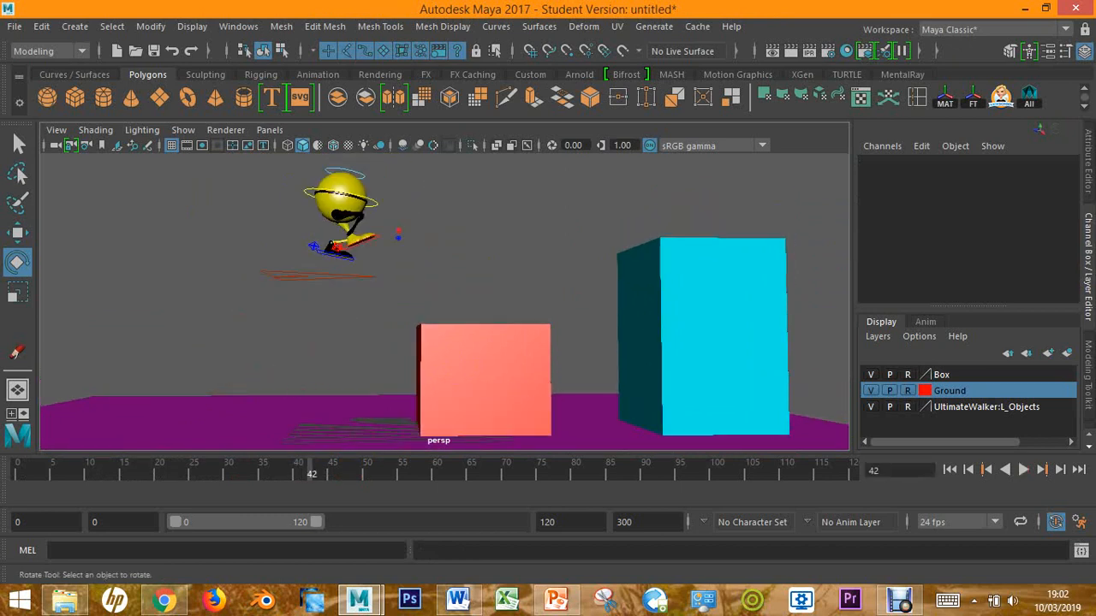
pyautogui.keyDown('alt'); pyautogui.moveTo(445, 283); pyautogui.dragTo(454, 334, button='middle'); pyautogui.keyUp('alt')
pyautogui.scroll(2, 444, 302)
pyautogui.keyDown('alt'); pyautogui.moveTo(453, 335); pyautogui.dragTo(468, 349); pyautogui.keyUp('alt')
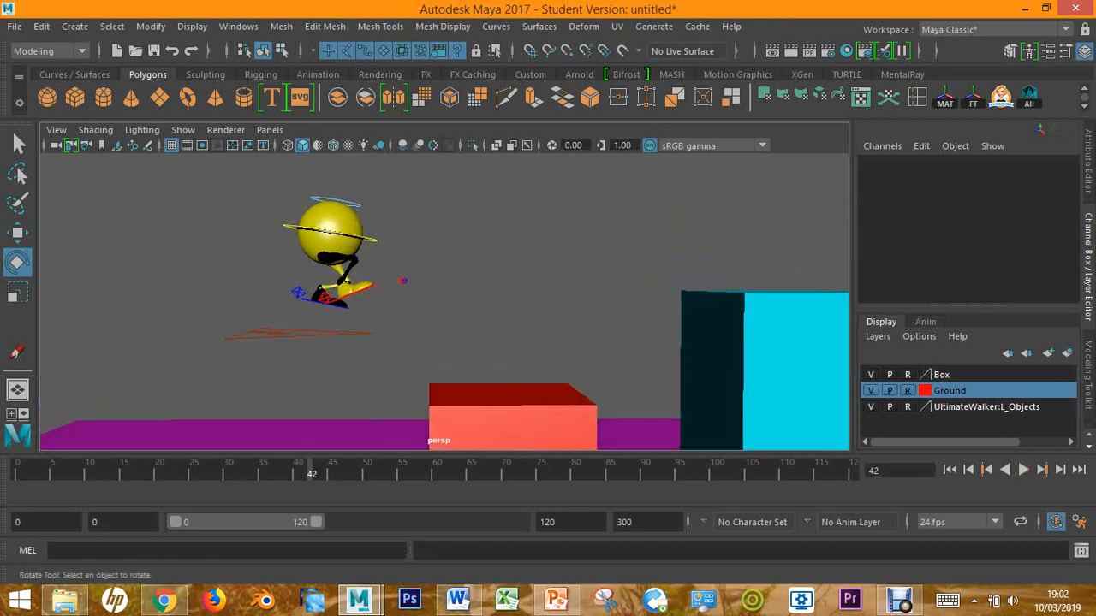
pyautogui.hotkey('alt', 'v')
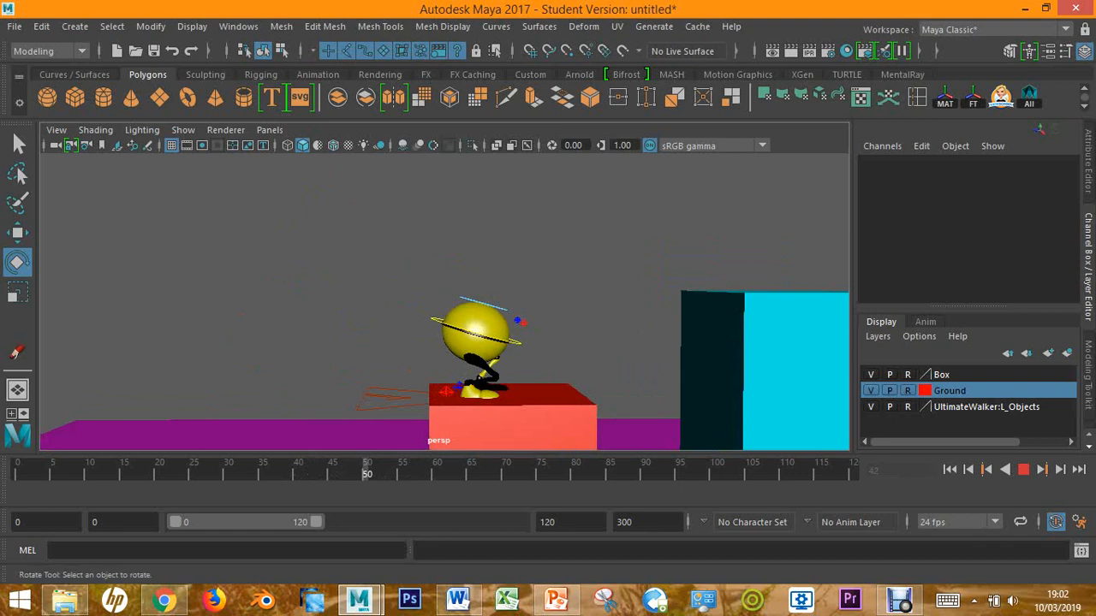
# Look up the Settle pose's frame in the Word key pose list and the jump drawings in PowerPoint, and return to Maya.
pyautogui.click(457, 599)
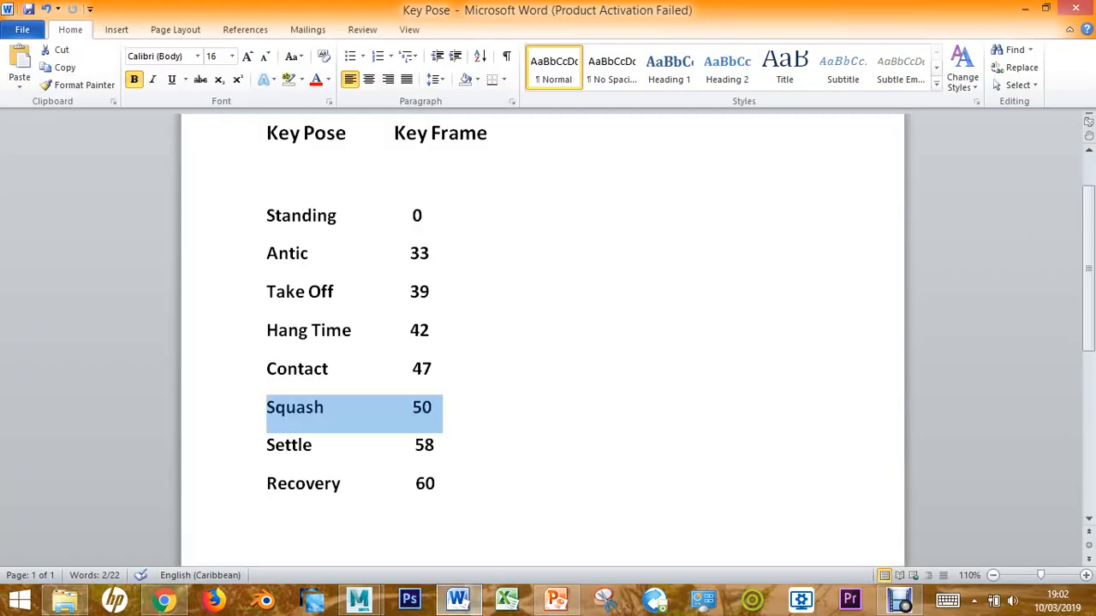
pyautogui.click(435, 445)
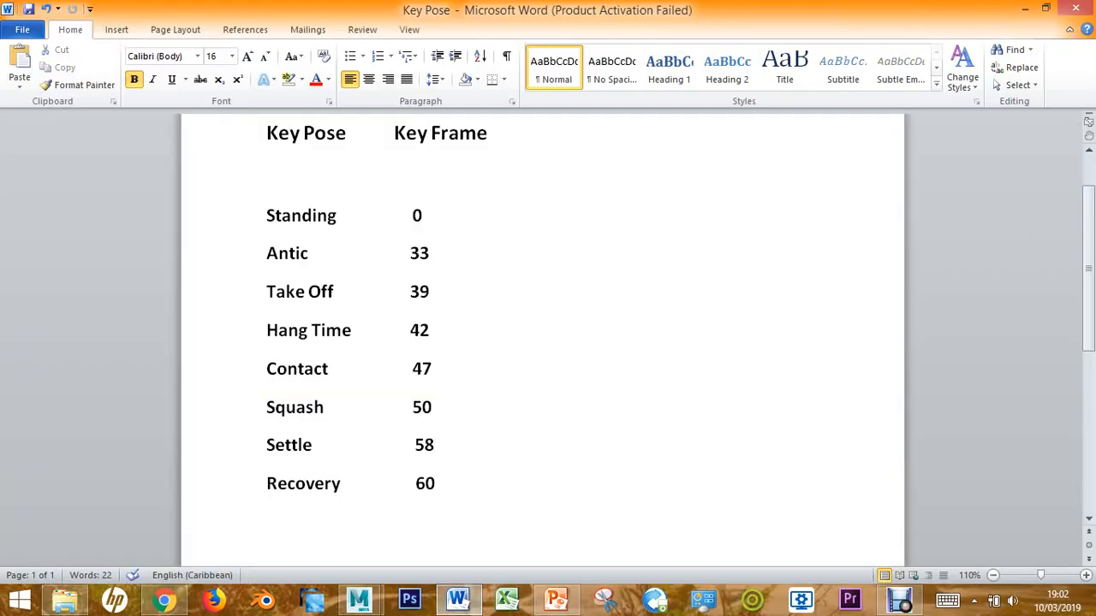
pyautogui.moveTo(418, 445); pyautogui.dragTo(266, 445)
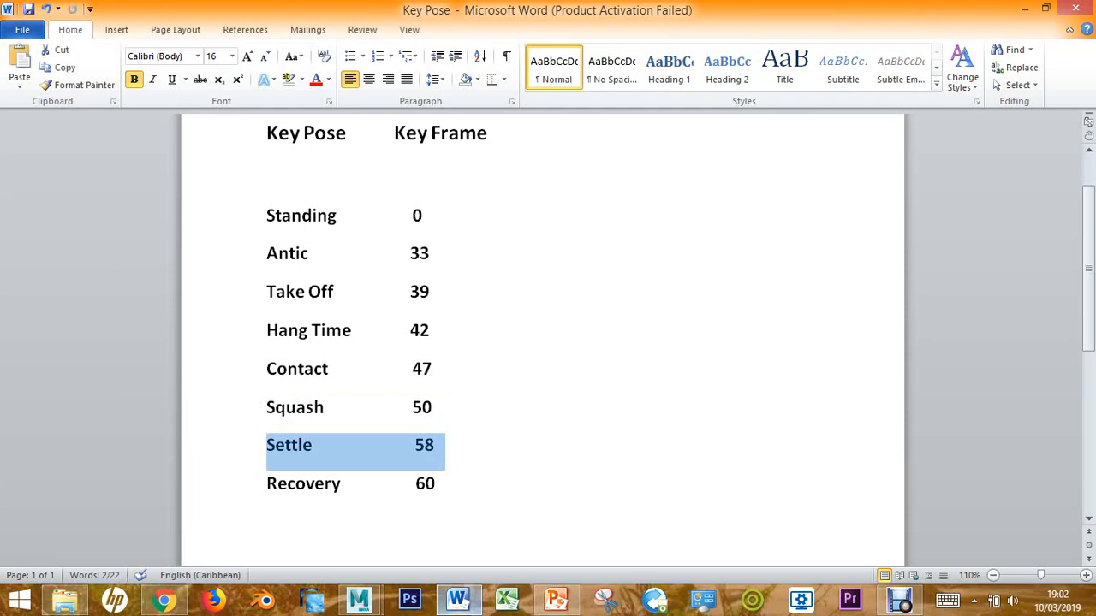
pyautogui.click(556, 599)
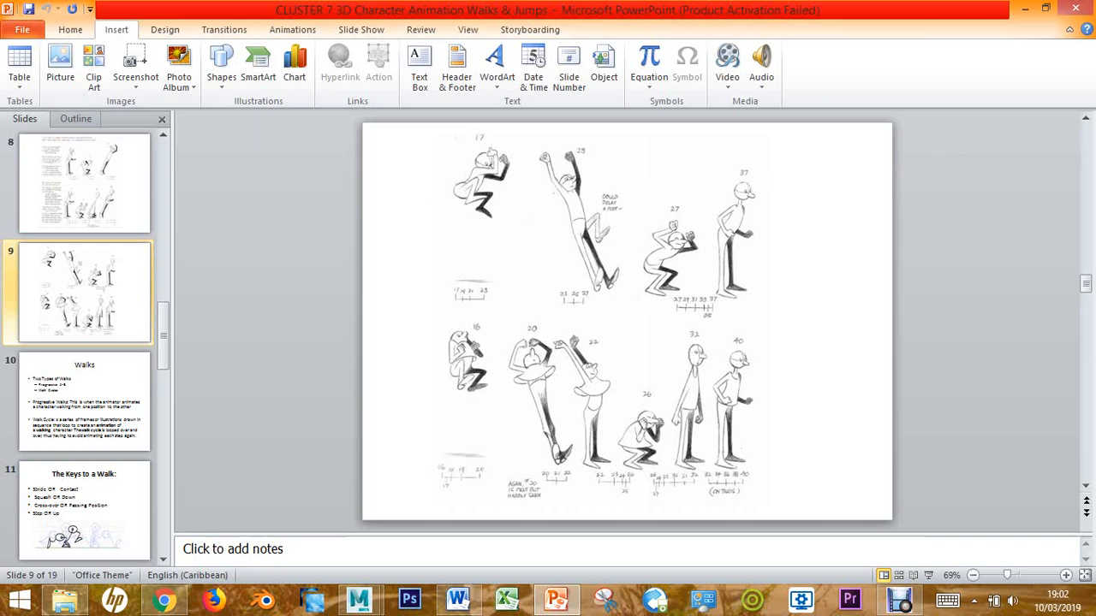
pyautogui.click(1024, 8)
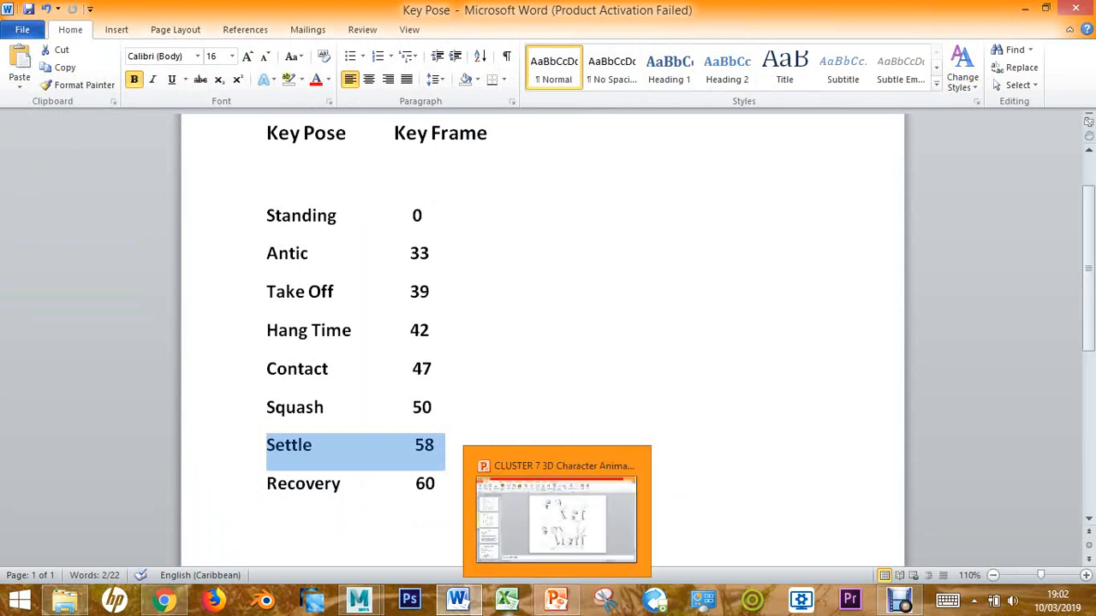
pyautogui.moveTo(458, 599)
pyautogui.moveTo(358, 599)
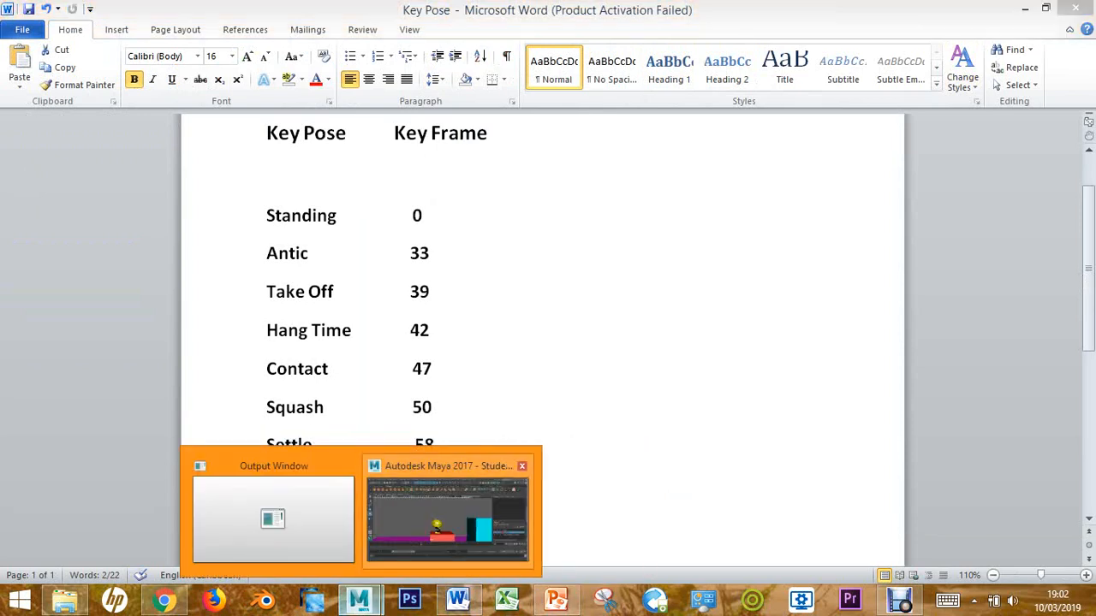
pyautogui.click(452, 514)
# Advance to frame 58, raise the main body control to Translate Y 0.005, and key it.
pyautogui.click(445, 325)
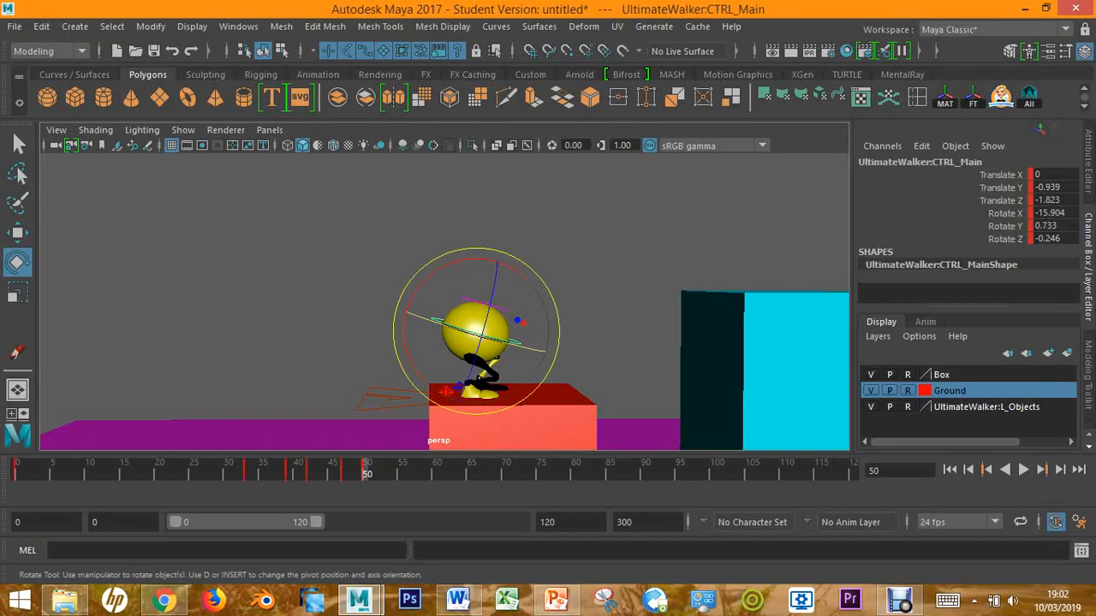
pyautogui.hotkey('alt', 'v')
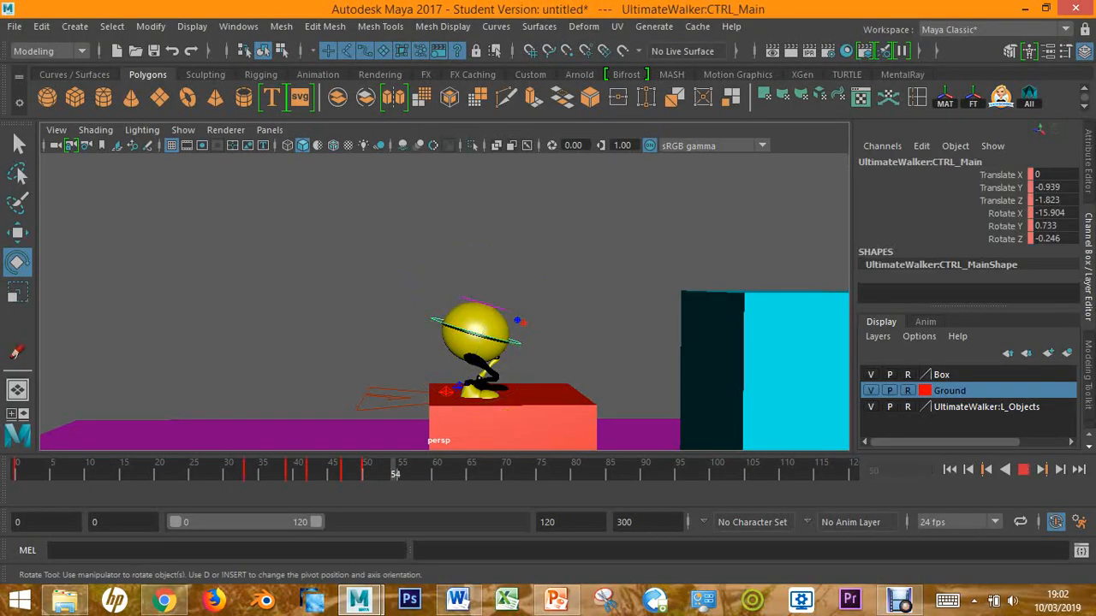
pyautogui.hotkey('alt', 'v')
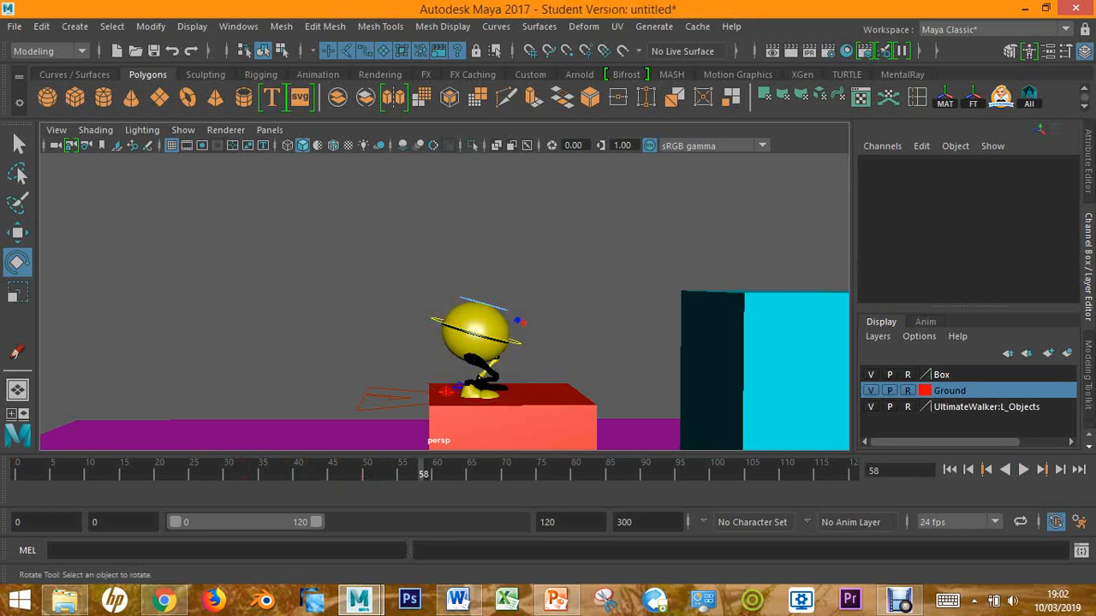
pyautogui.click(475, 336)
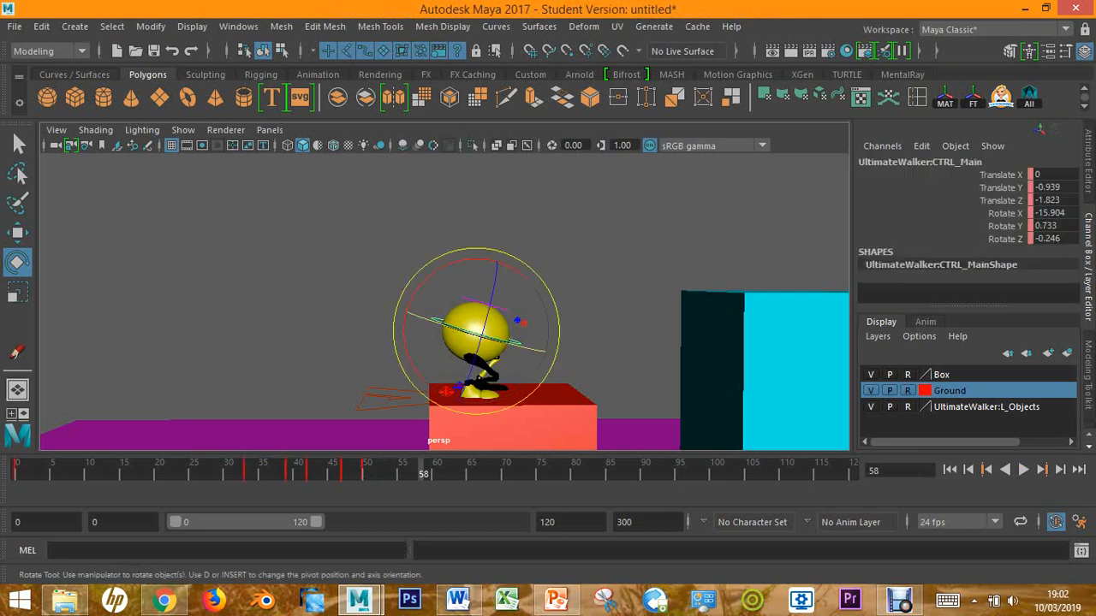
pyautogui.scroll(3, 444, 298)
pyautogui.press('w')
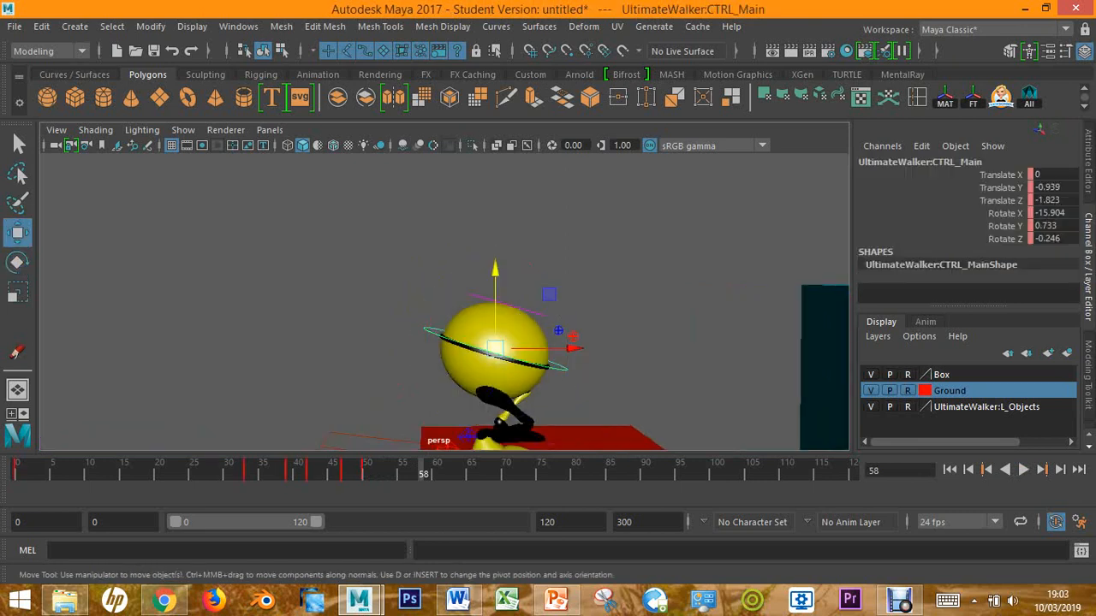
pyautogui.moveTo(494, 291); pyautogui.dragTo(495, 238)
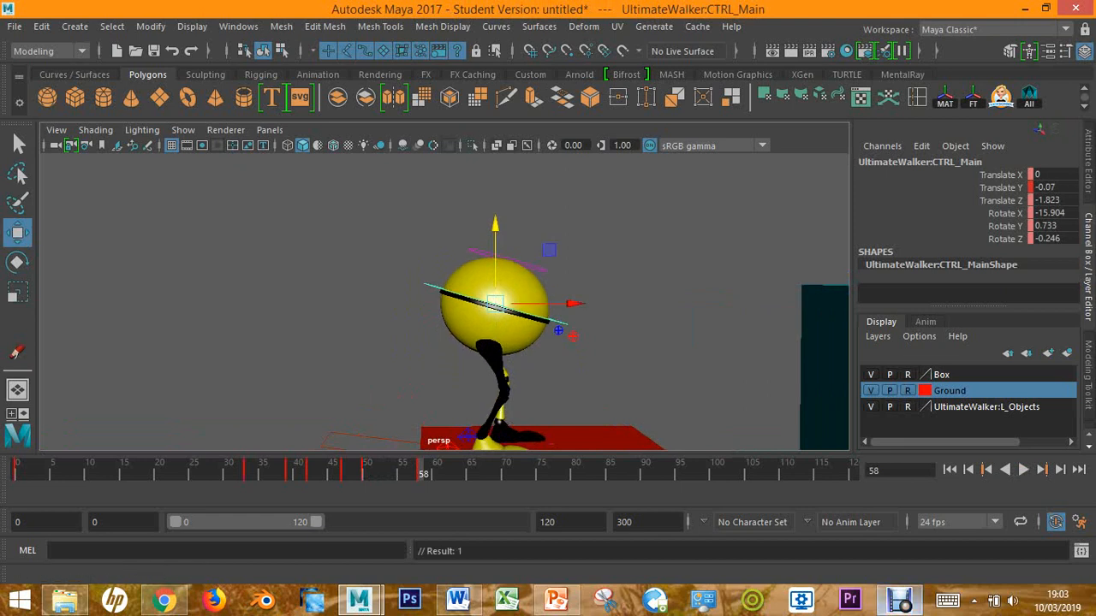
pyautogui.click(899, 599)
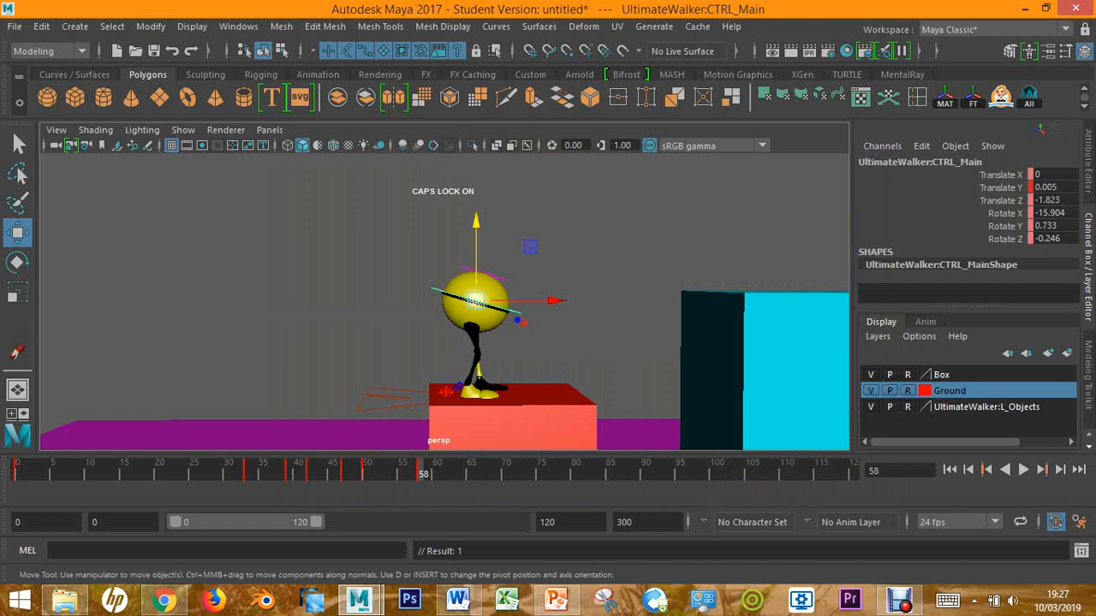
pyautogui.moveTo(476, 224); pyautogui.dragTo(476, 224)
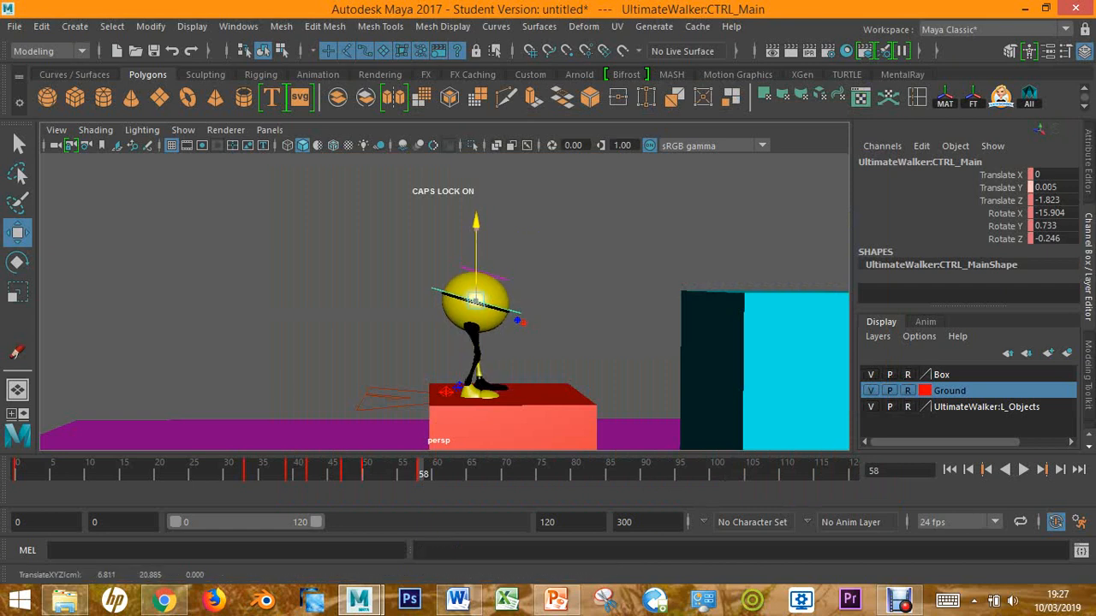
pyautogui.press('s')
# Rotate the main body control more upright to Rotate X -8.943 and key it at frame 58.
pyautogui.keyDown('alt'); pyautogui.moveTo(548, 301); pyautogui.dragTo(479, 334); pyautogui.keyUp('alt')
pyautogui.scroll(3, 480, 304)
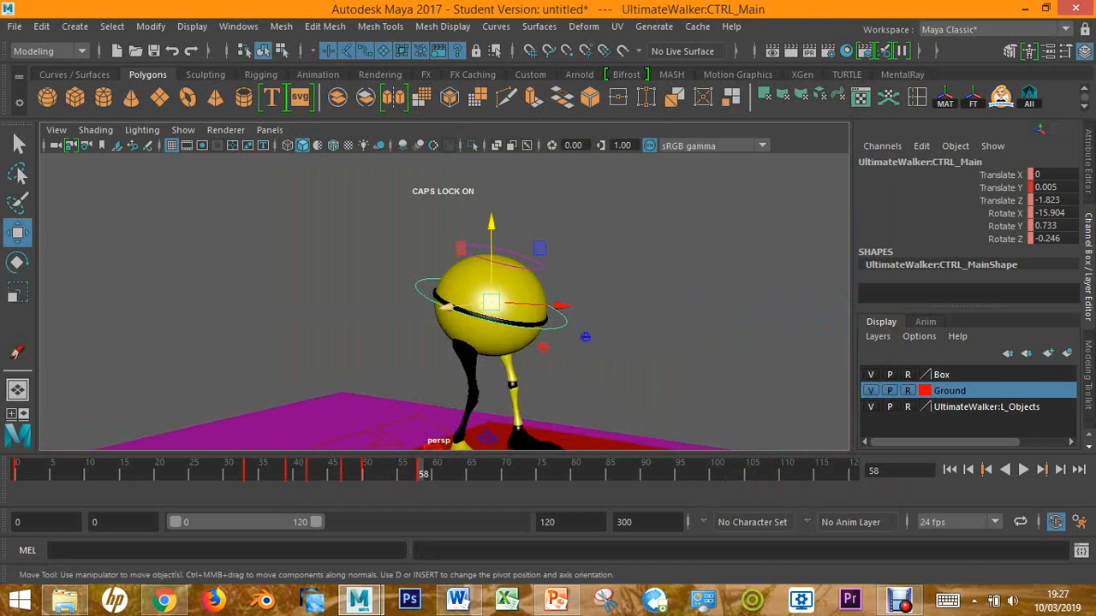
pyautogui.press('e')
pyautogui.moveTo(567, 274); pyautogui.dragTo(505, 299)
pyautogui.press('s')
# Select all of the walker's rig controls, key the settle pose at frame 58, and clear the selection.
pyautogui.scroll(-5, 444, 301)
pyautogui.click(308, 217)
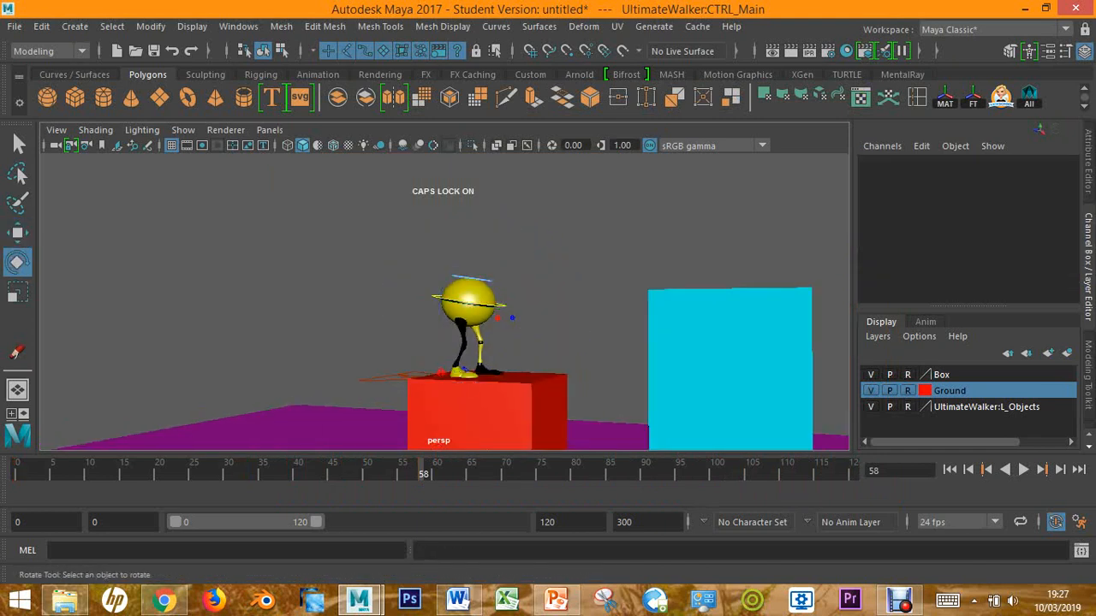
pyautogui.moveTo(307, 217); pyautogui.dragTo(587, 445)
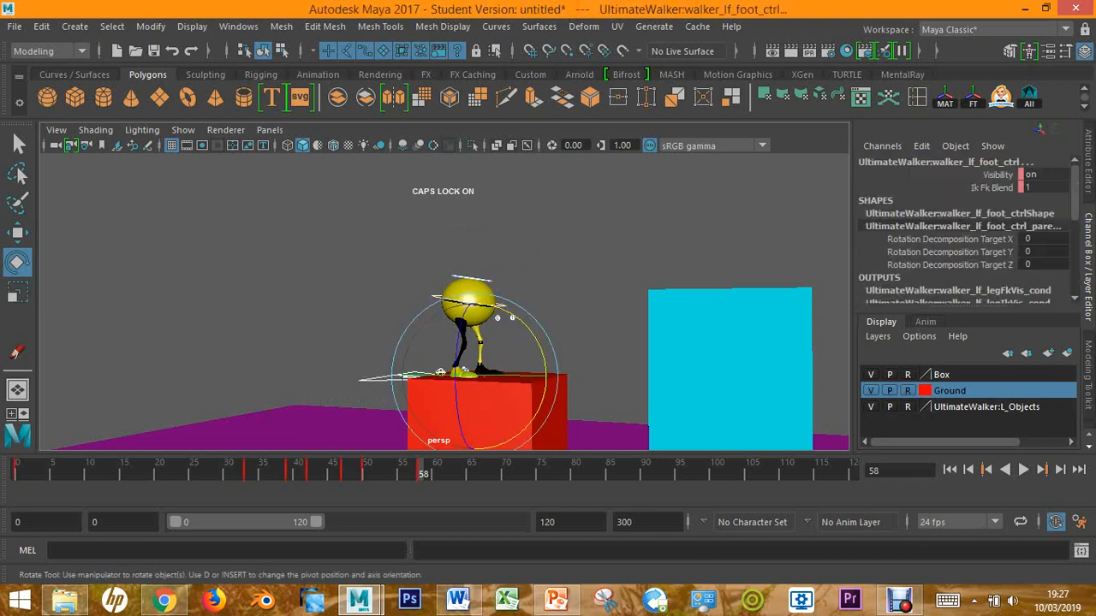
pyautogui.press('s')
pyautogui.hotkey('alt', 'd')
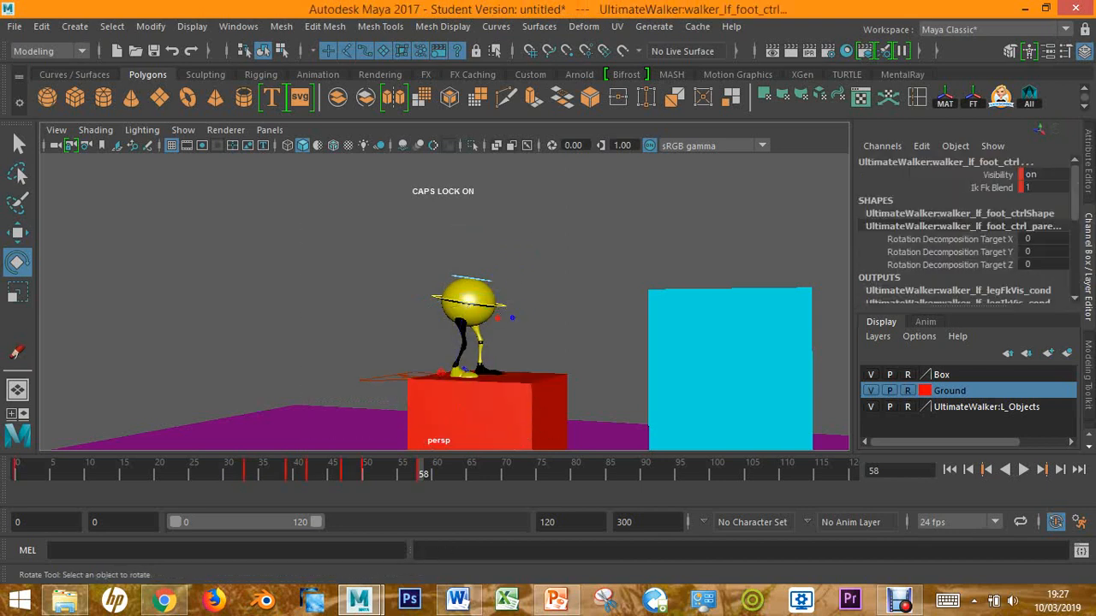
# Compare the Settle and Recovery entries in the Word key pose list with the PowerPoint jump drawings, and return to Maya.
pyautogui.click(458, 599)
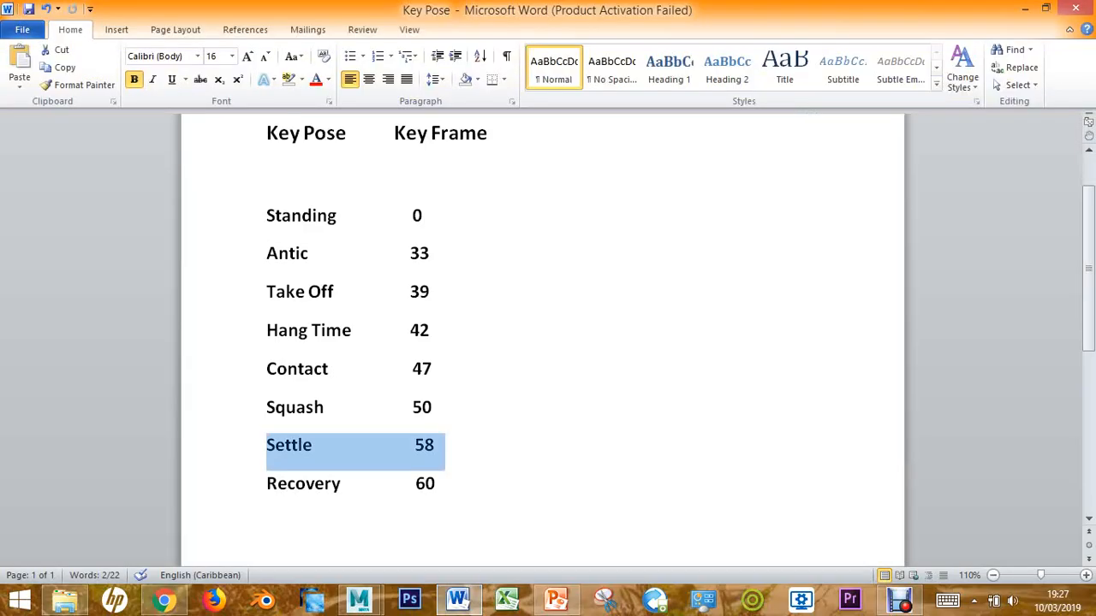
pyautogui.moveTo(267, 484); pyautogui.dragTo(443, 486)
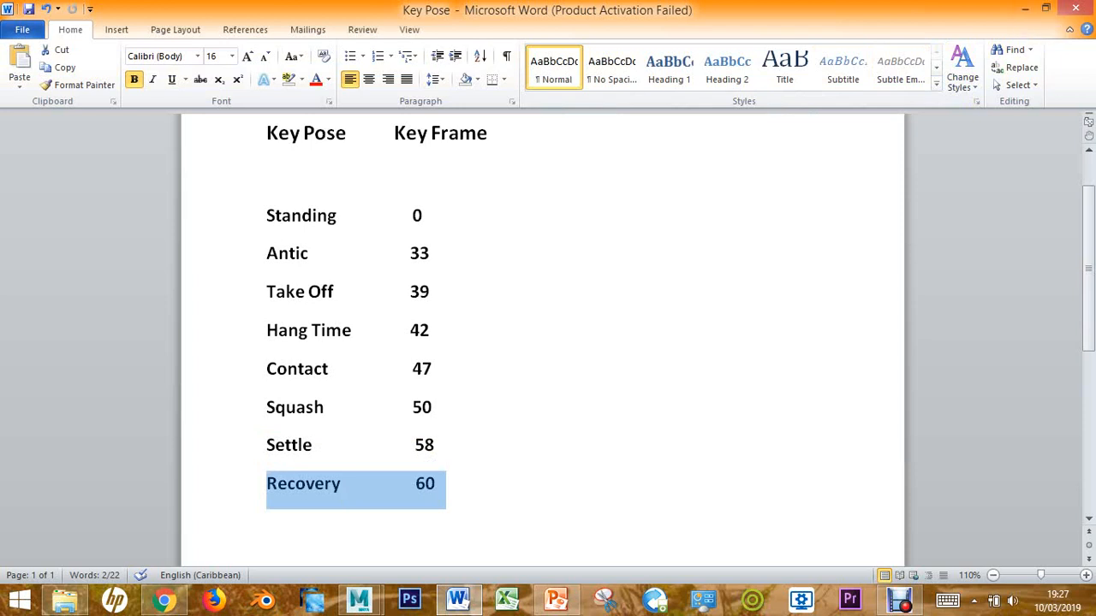
pyautogui.click(229, 447)
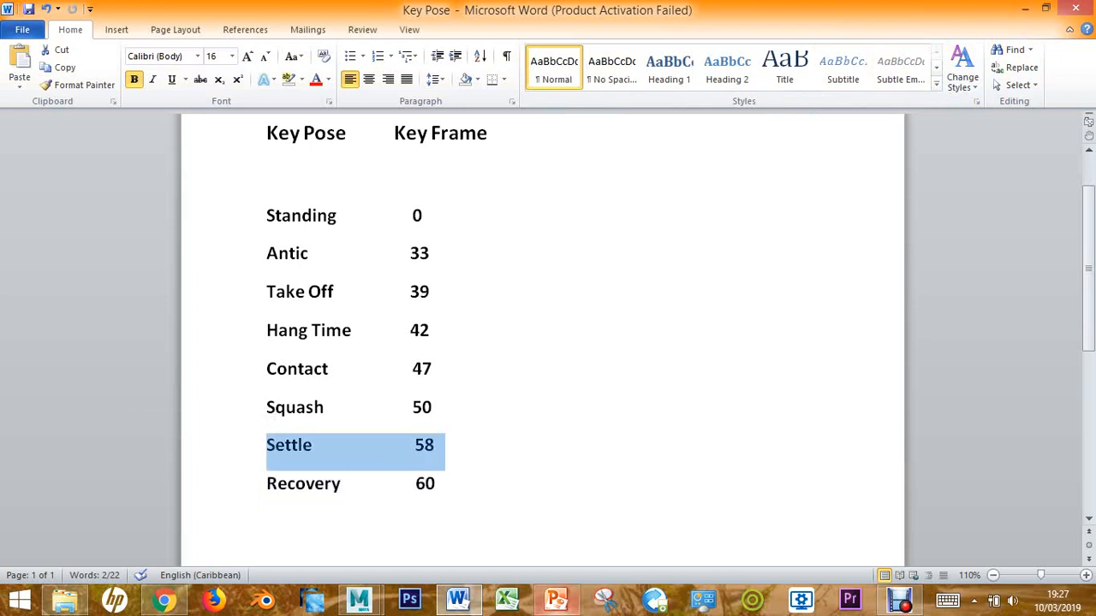
pyautogui.click(556, 599)
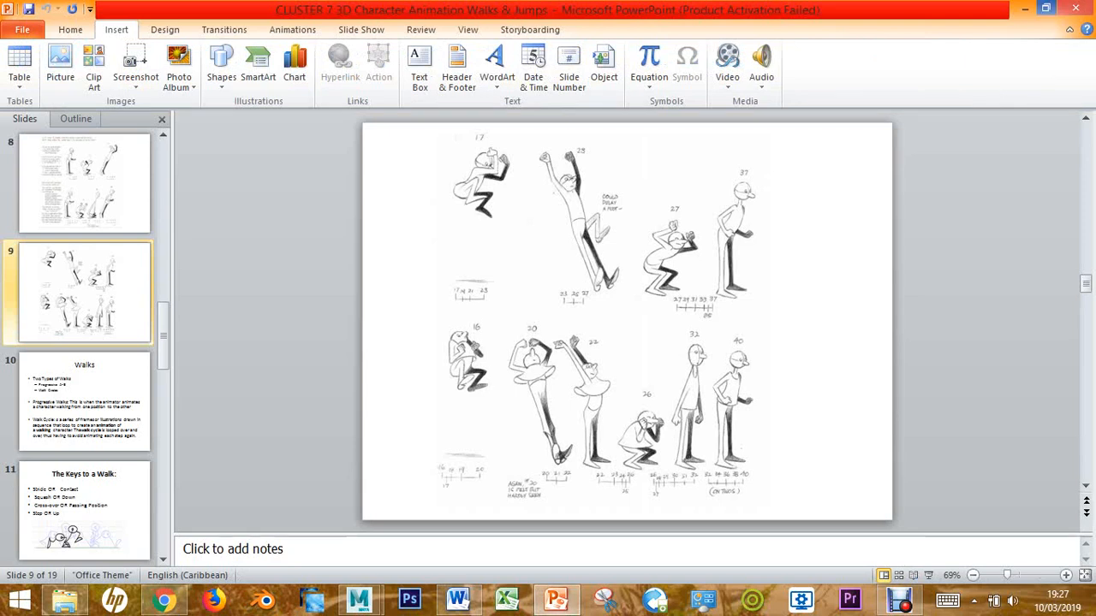
pyautogui.click(1025, 8)
pyautogui.click(358, 599)
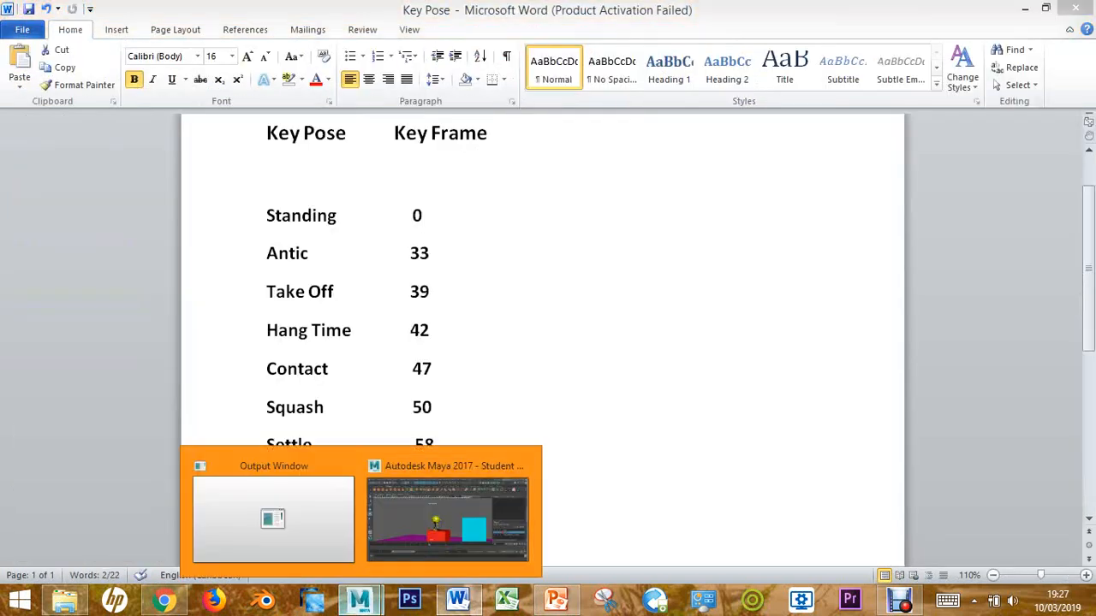
pyautogui.click(445, 492)
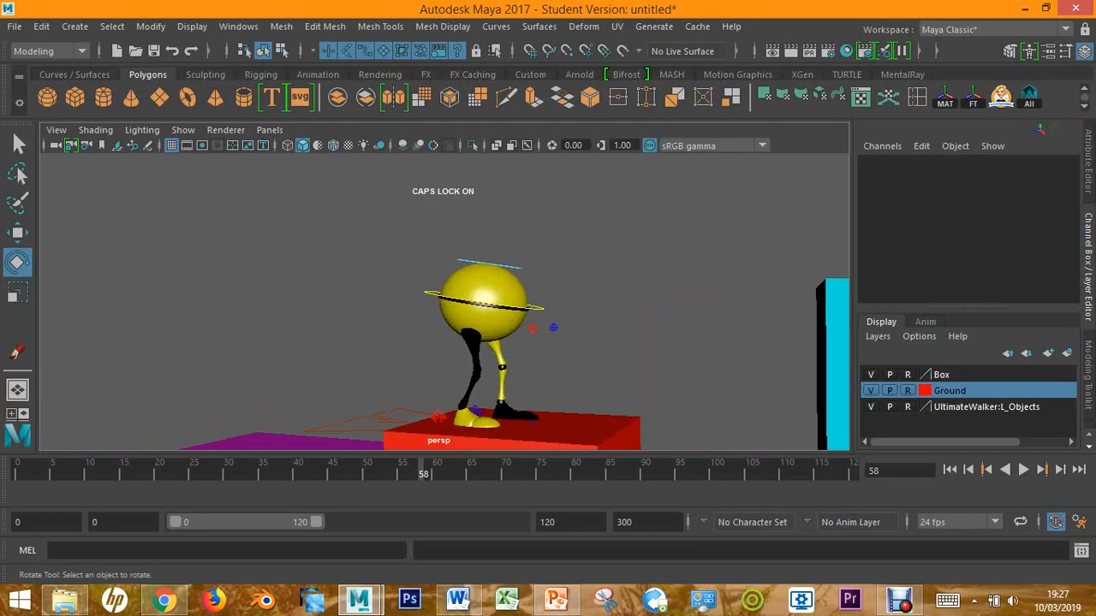
# Raise the walker's top control to stretch the body at frame 58, and raise the main body control to Translate Y 0.024.
pyautogui.click(487, 262)
pyautogui.press('w')
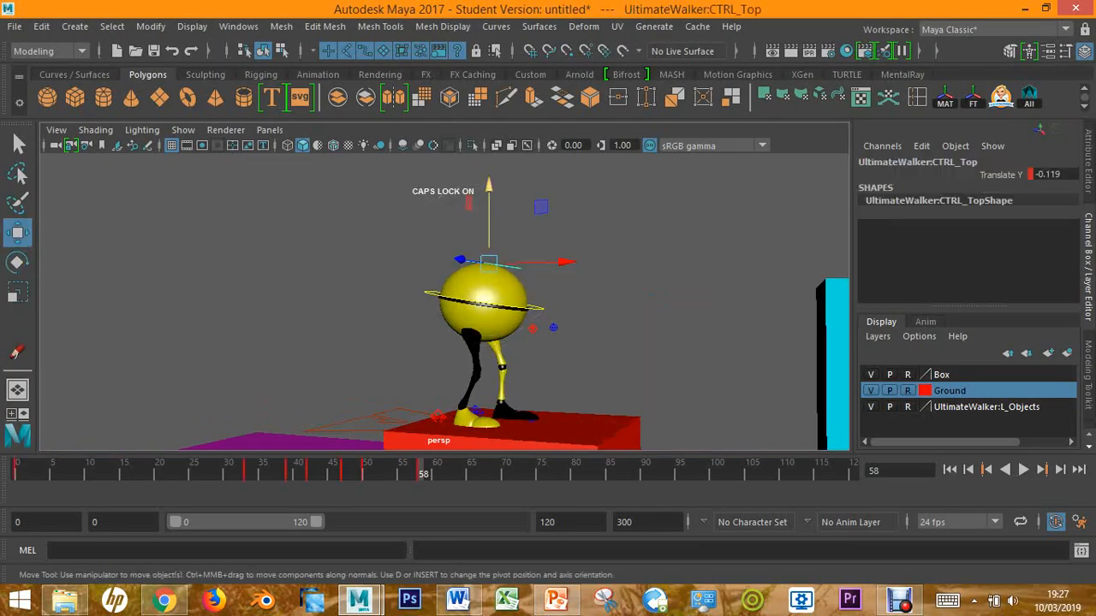
pyautogui.press('Up')
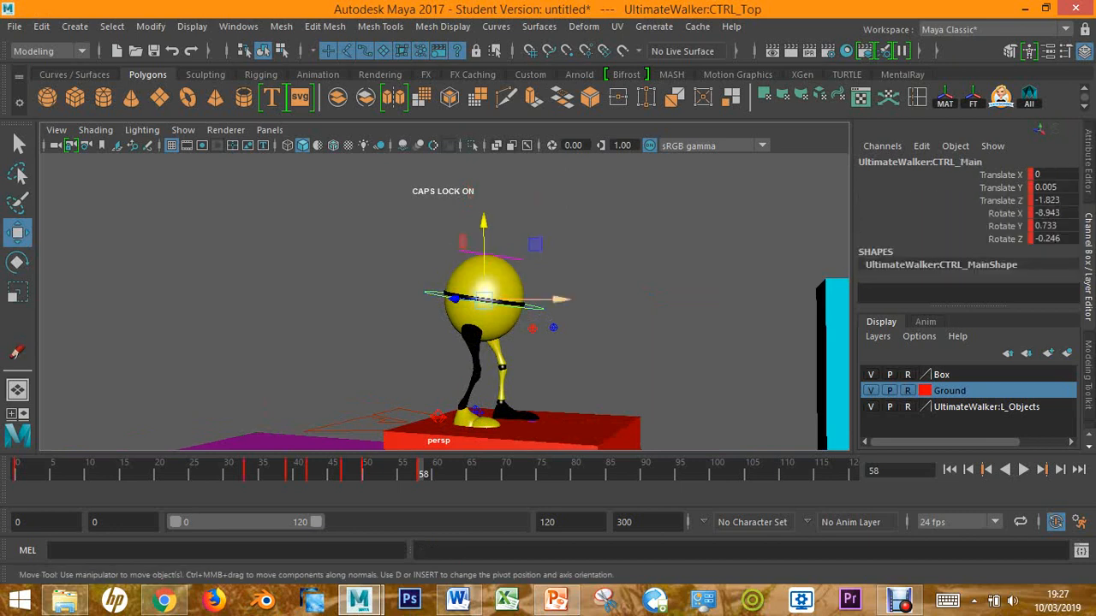
pyautogui.moveTo(483, 224); pyautogui.dragTo(483, 222)
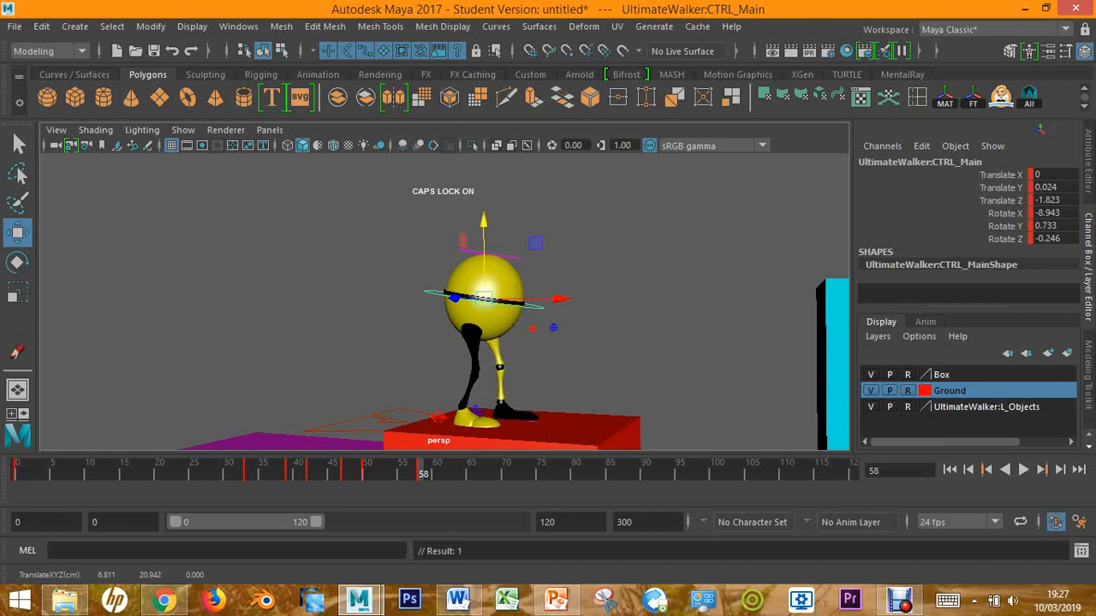
# Shorten the playback range to end at frame 82 and advance to frame 60.
pyautogui.moveTo(317, 522); pyautogui.dragTo(271, 523)
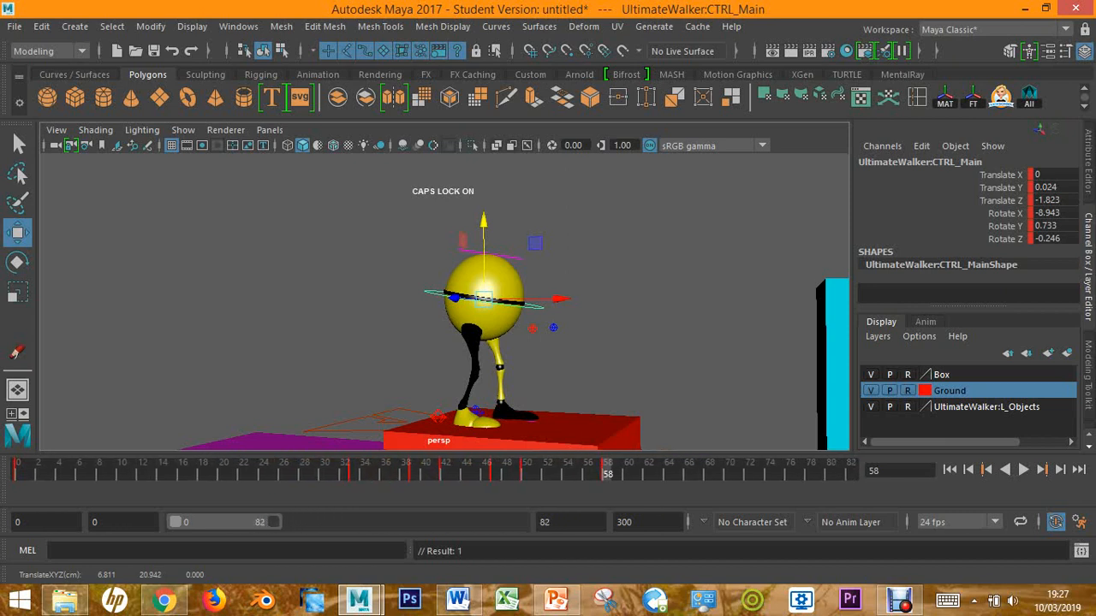
pyautogui.hotkey('alt', '.')
pyautogui.hotkey('alt', '.')
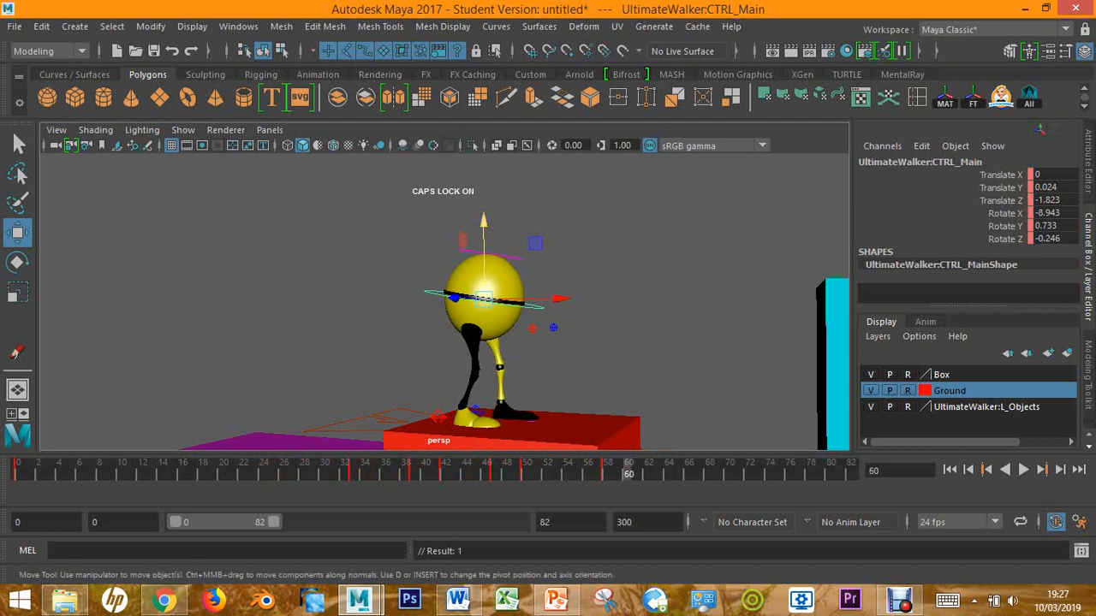
# Undo the last raise of the main body control, and lower the top control to Translate Y -0.043 at frame 60.
pyautogui.hotkey('ctrl', 'z')
pyautogui.hotkey('ctrl', 'z')
pyautogui.hotkey('ctrl', 'z')
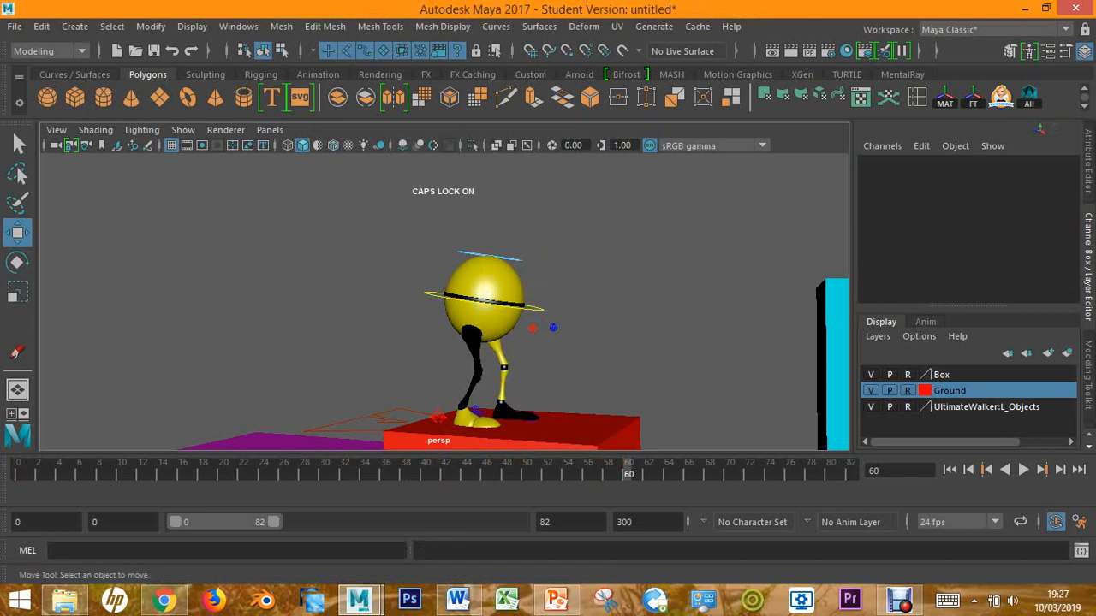
pyautogui.click(490, 255)
pyautogui.moveTo(490, 214); pyautogui.dragTo(489, 220)
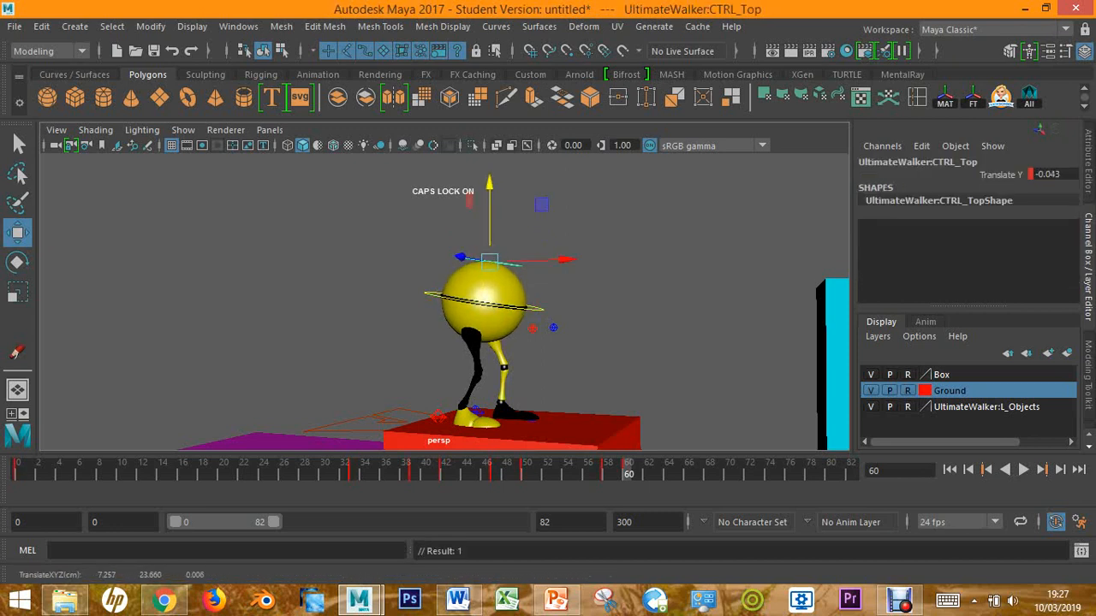
# Select all of the walker's rig controls and key the recovery pose at frame 60.
pyautogui.hotkey('alt', 'v')
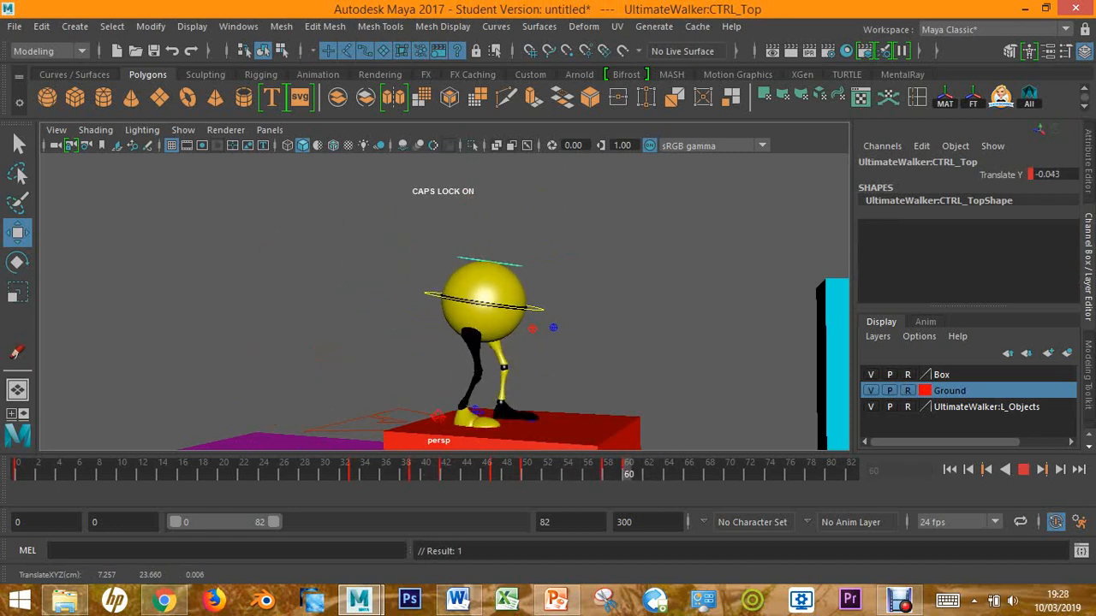
pyautogui.hotkey('alt', 'v')
pyautogui.press('Escape')
pyautogui.moveTo(746, 220); pyautogui.dragTo(293, 449)
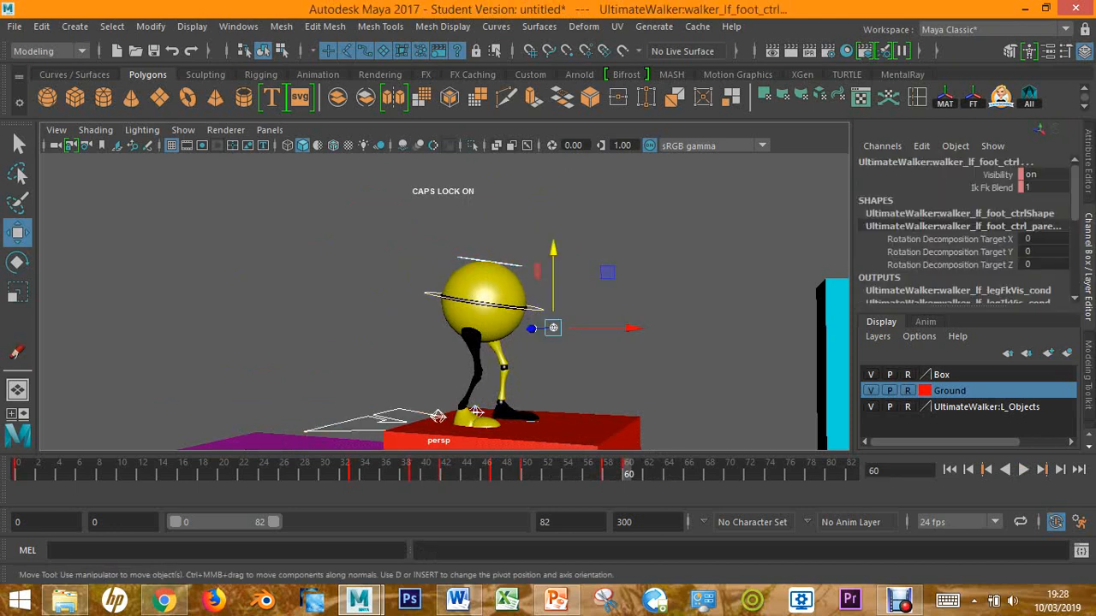
pyautogui.press('s')
# Play the whole jump from frame 0 and examine the motion from several viewing angles around the box.
pyautogui.hotkey('alt', 'v')
pyautogui.hotkey('alt', 'v')
pyautogui.hotkey('alt', 'shift', 'v')
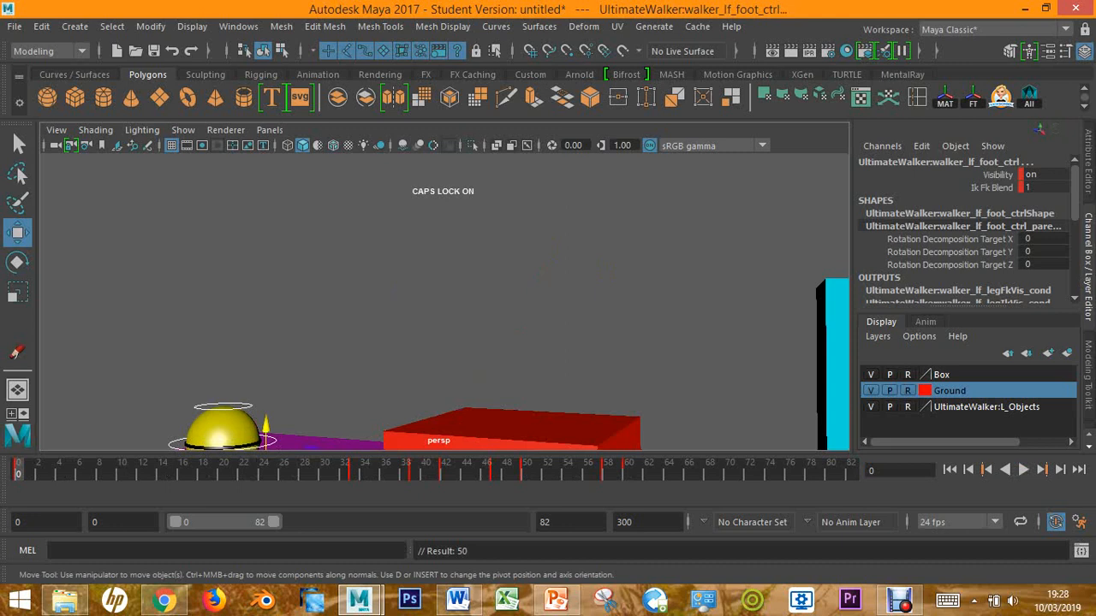
pyautogui.keyDown('alt'); pyautogui.moveTo(445, 359); pyautogui.dragTo(447, 322); pyautogui.keyUp('alt')
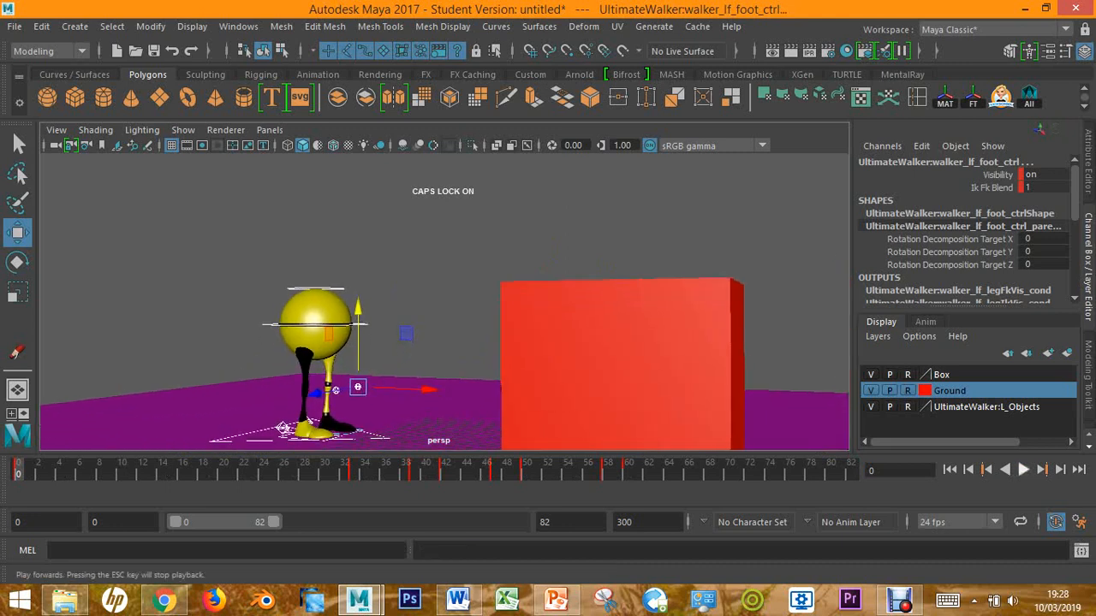
pyautogui.hotkey('alt', 'v')
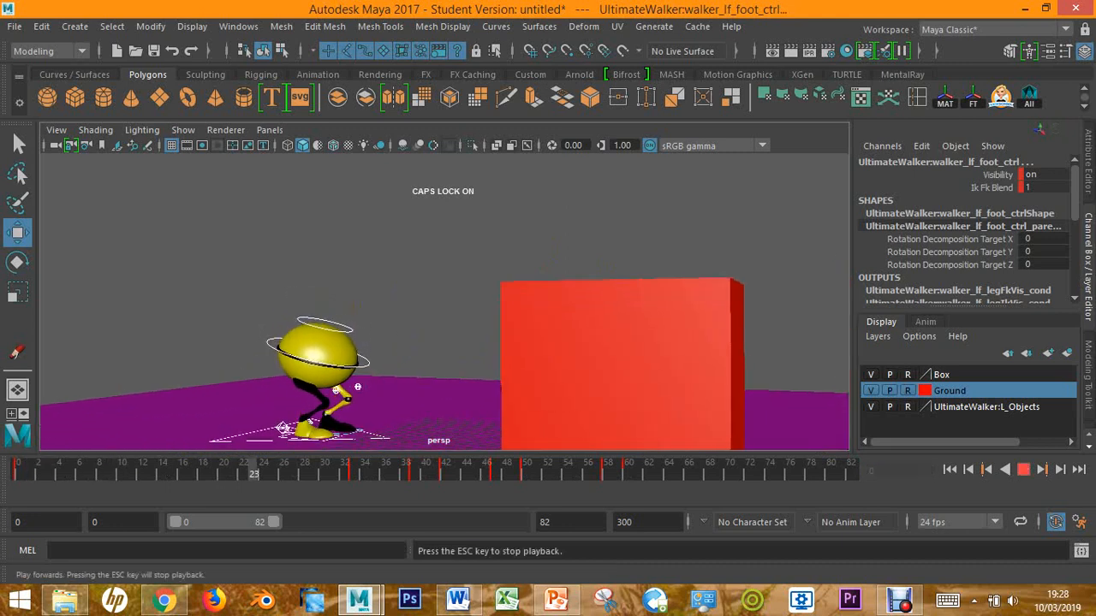
pyautogui.keyDown('alt'); pyautogui.moveTo(445, 300); pyautogui.dragTo(514, 299); pyautogui.keyUp('alt')
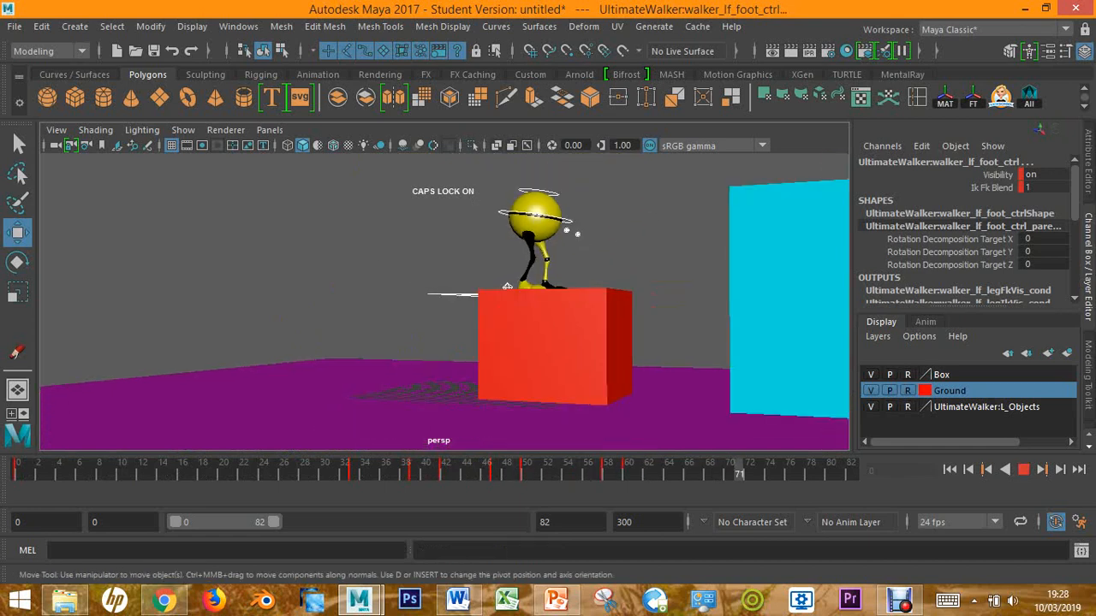
pyautogui.keyDown('alt'); pyautogui.moveTo(513, 299); pyautogui.dragTo(534, 305, button='right'); pyautogui.keyUp('alt')
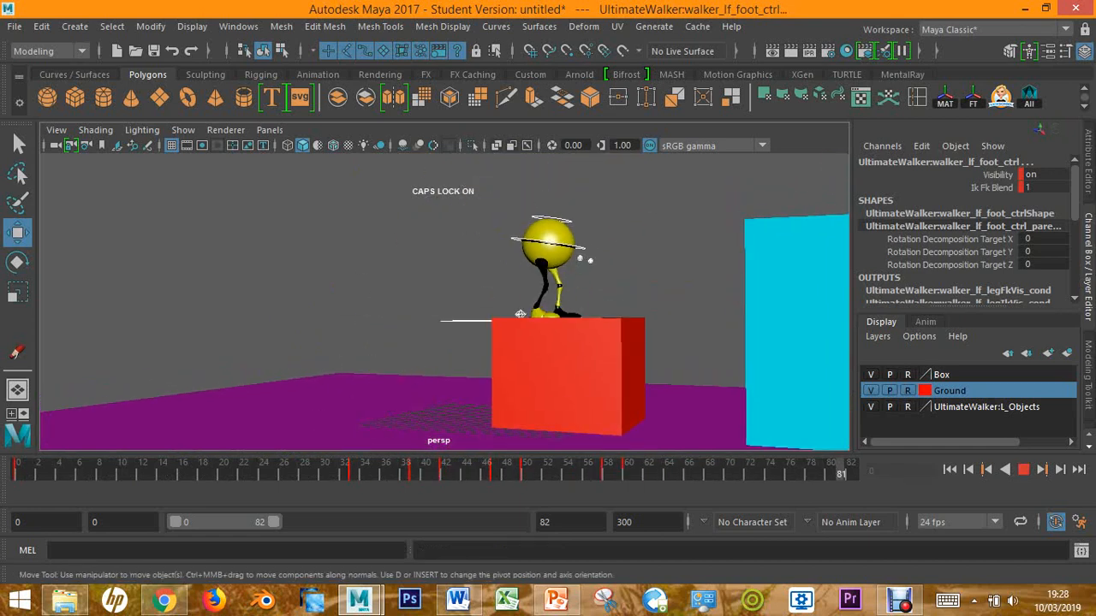
pyautogui.keyDown('alt'); pyautogui.moveTo(533, 281); pyautogui.dragTo(447, 351); pyautogui.keyUp('alt')
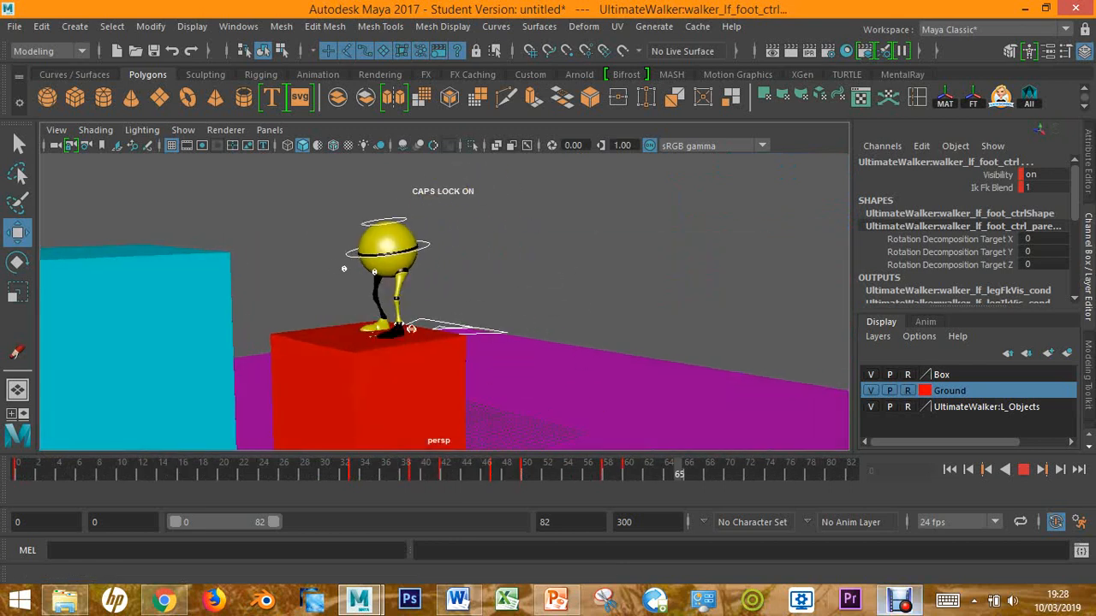
pyautogui.click(1023, 469)
pyautogui.keyDown('alt'); pyautogui.moveTo(360, 342); pyautogui.dragTo(518, 372); pyautogui.keyUp('alt')
pyautogui.hotkey('alt', 'v')
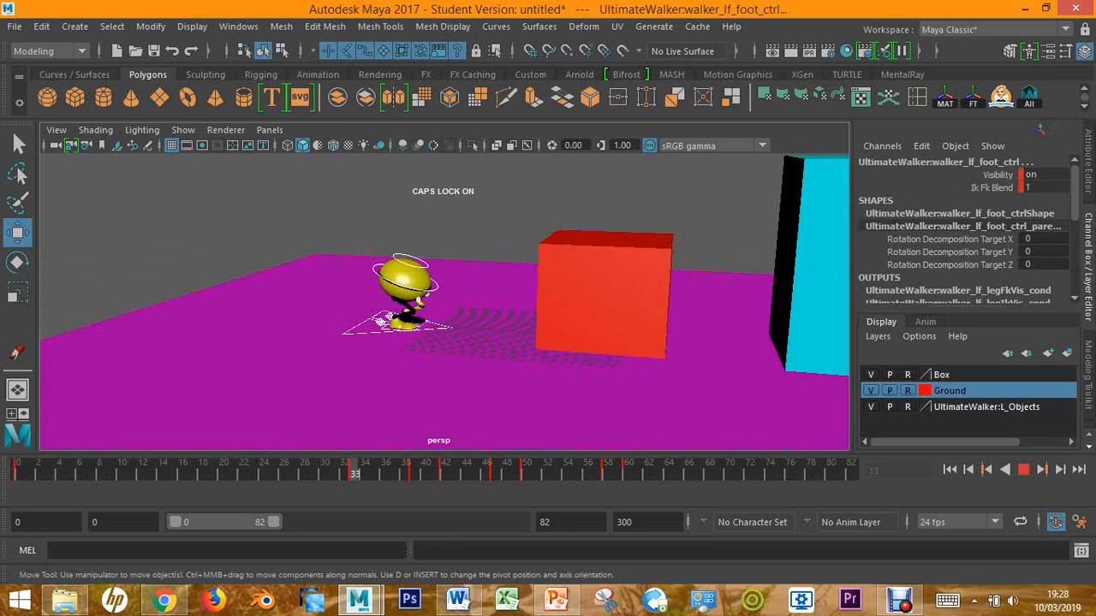
pyautogui.hotkey('alt', 'v')
# Check the key pose list in the Word document, return to Maya, and stop the playback.
pyautogui.hotkey('alt', 'Tab')
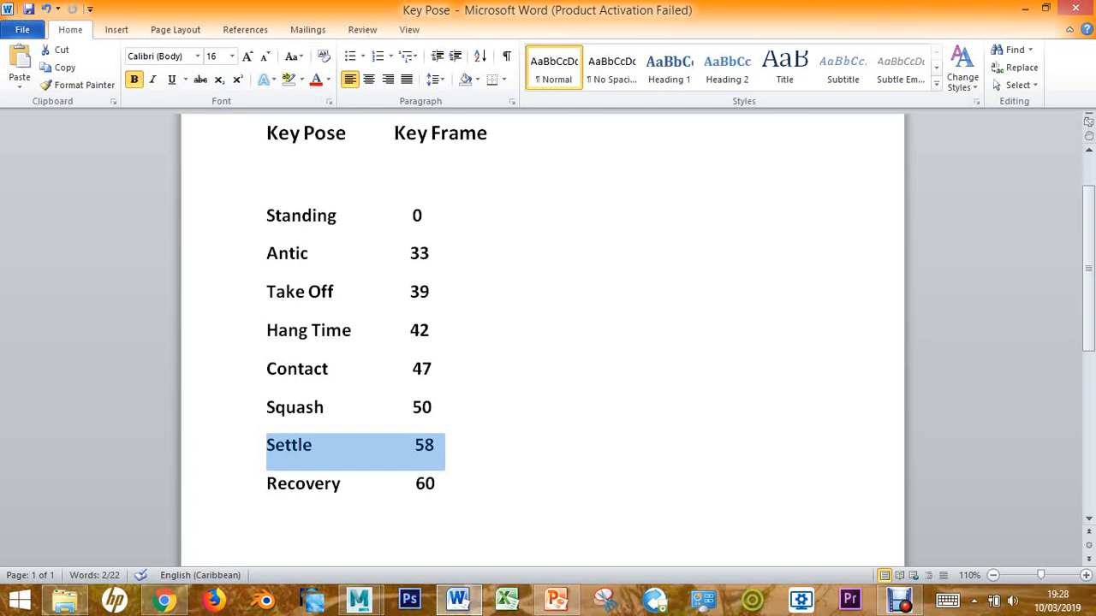
pyautogui.click(899, 599)
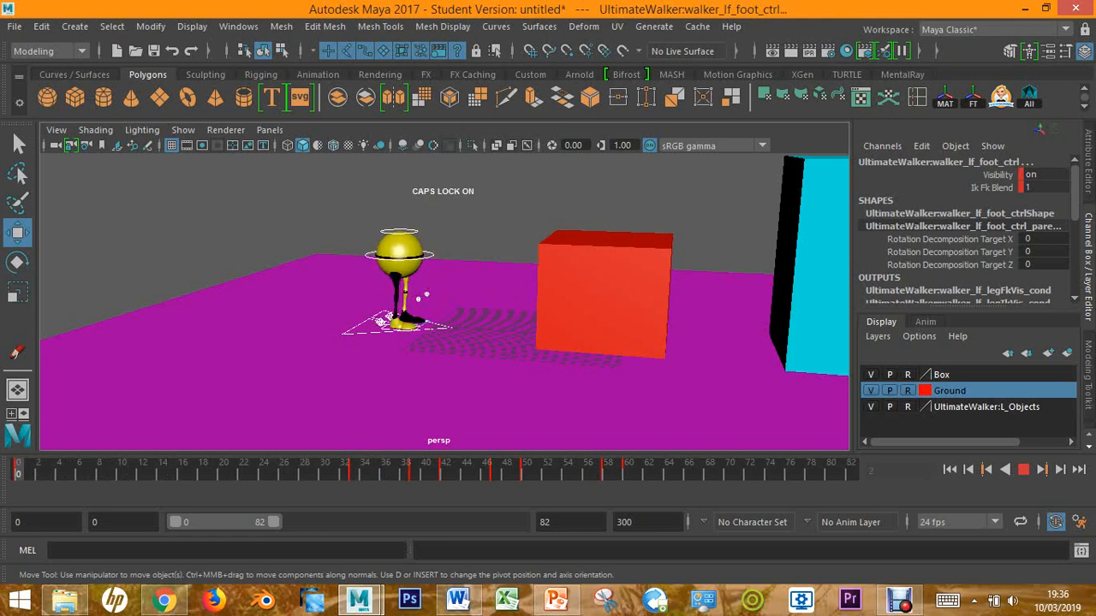
pyautogui.press('Escape')
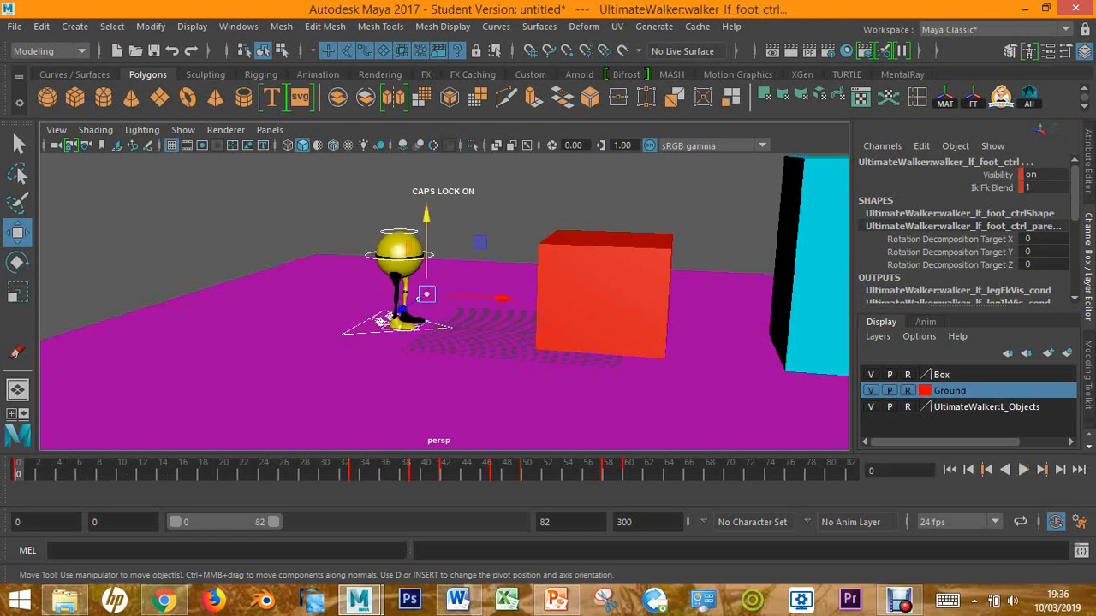
# Select all of the walker's rig controls and shorten the playback range to end at frame 55.
pyautogui.moveTo(240, 187); pyautogui.dragTo(466, 399)
pyautogui.scroll(2, 445, 302)
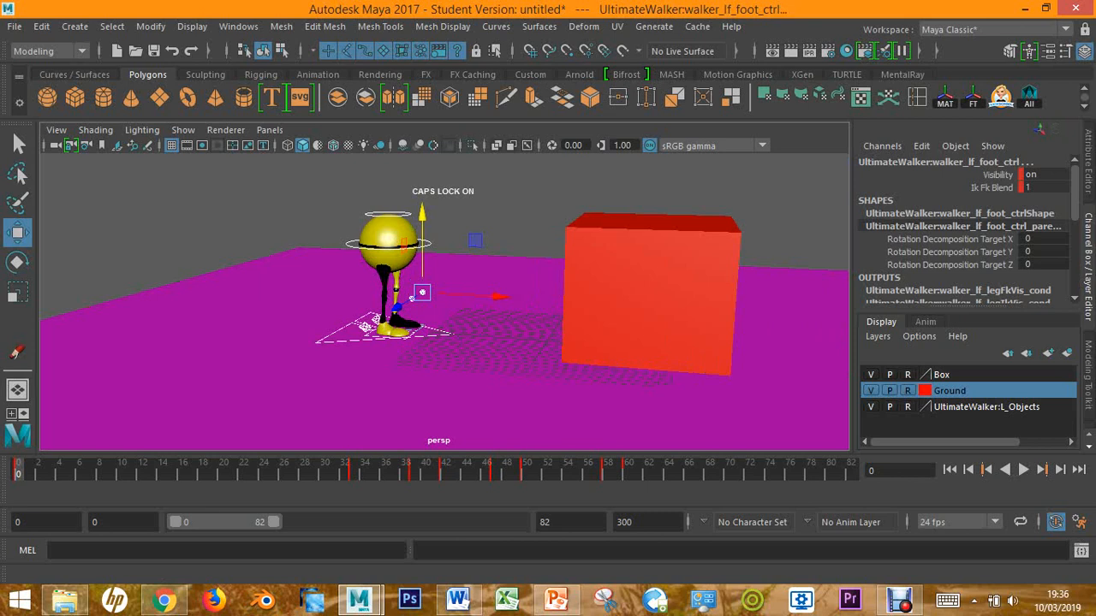
pyautogui.moveTo(273, 521); pyautogui.dragTo(243, 521)
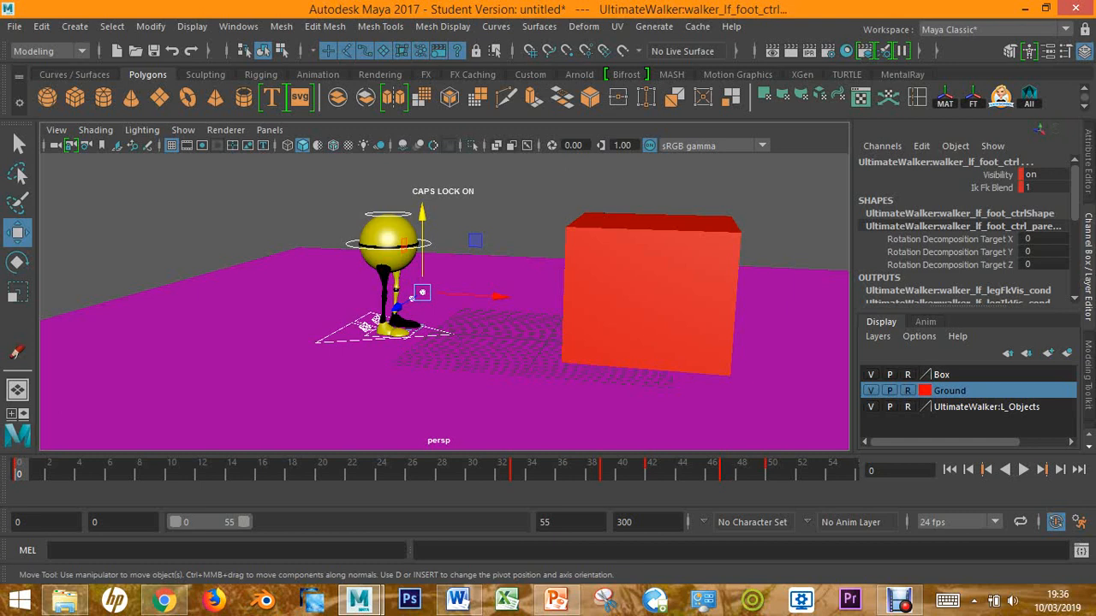
pyautogui.click(472, 471)
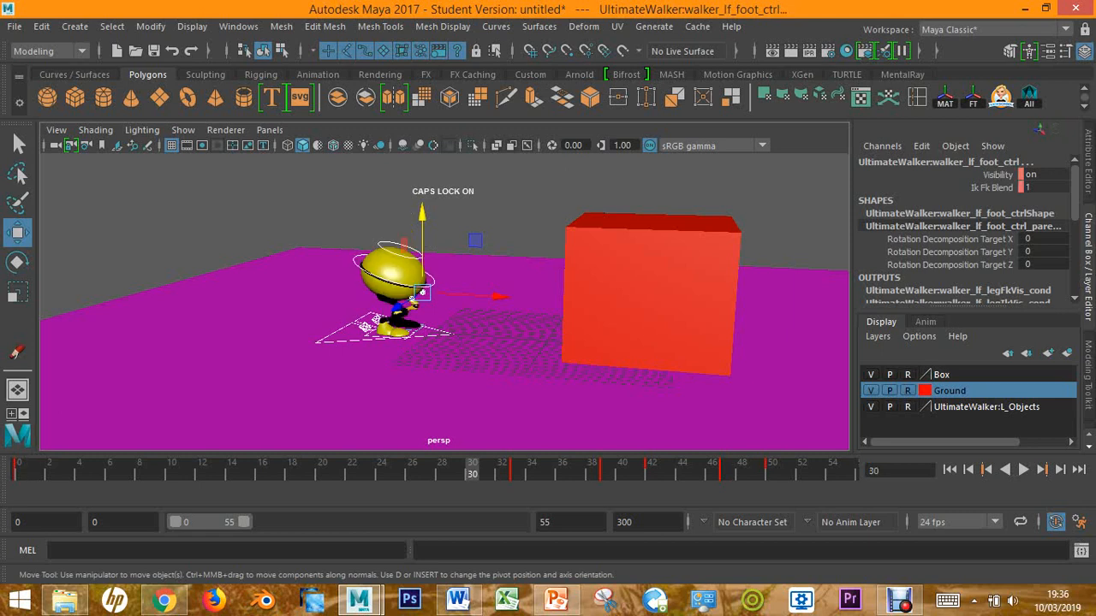
pyautogui.hotkey('alt', 'shift', 'v')
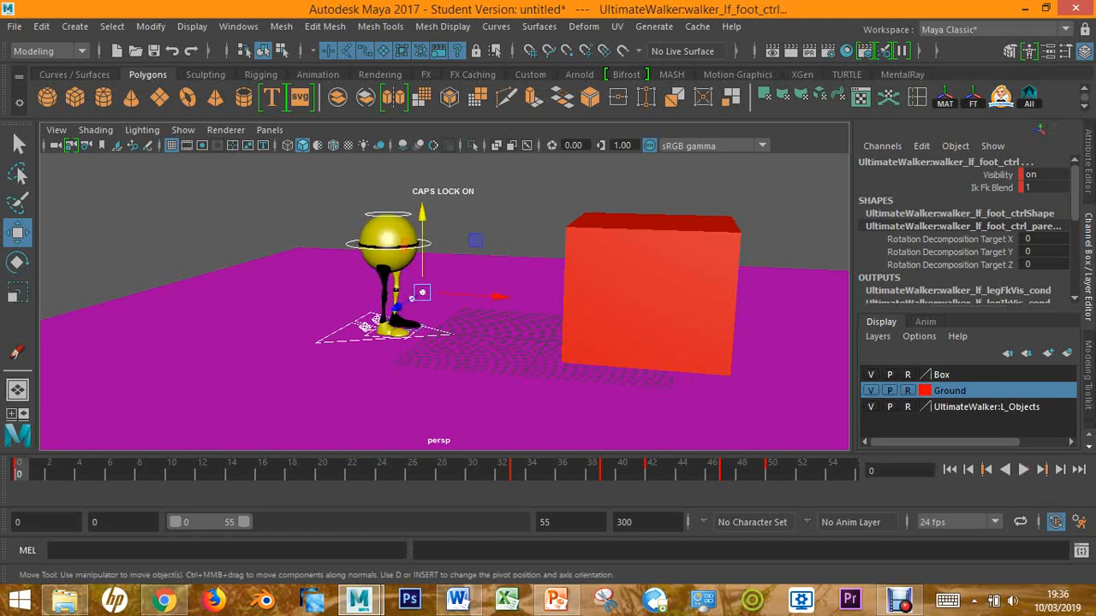
pyautogui.rightClick(23, 469)
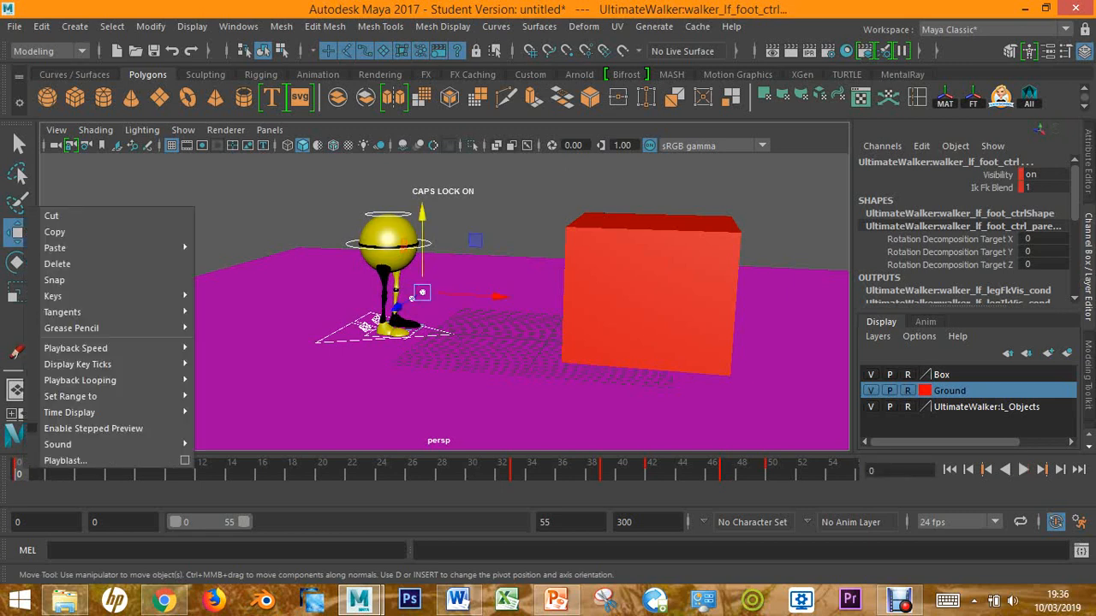
pyautogui.click(65, 460)
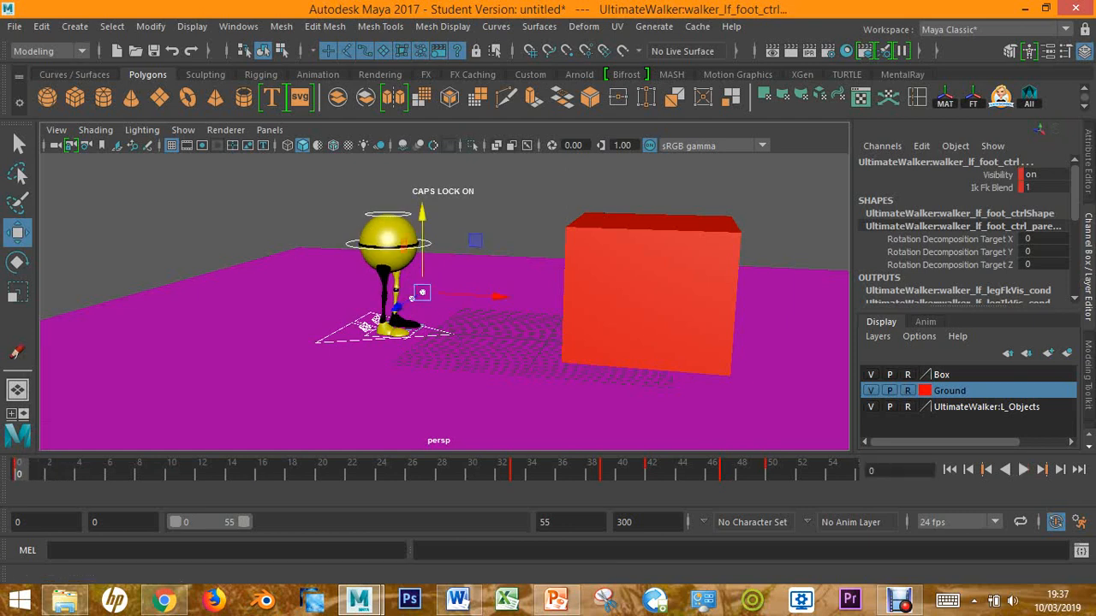
pyautogui.hotkey('alt', 'v')
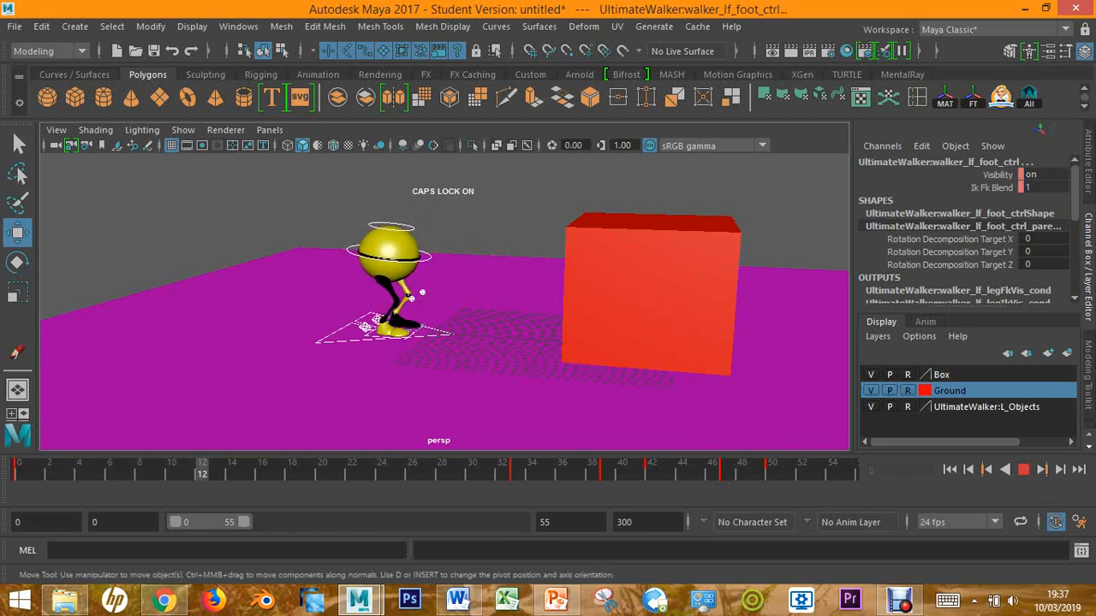
pyautogui.hotkey('alt', 'v')
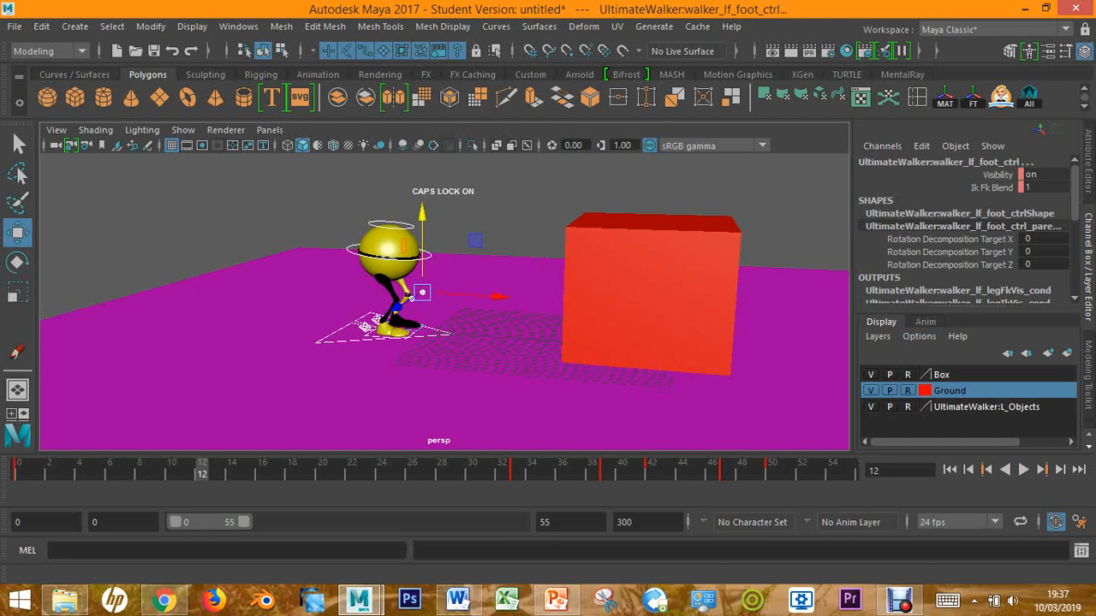
pyautogui.hotkey('alt', 'shift', 'v')
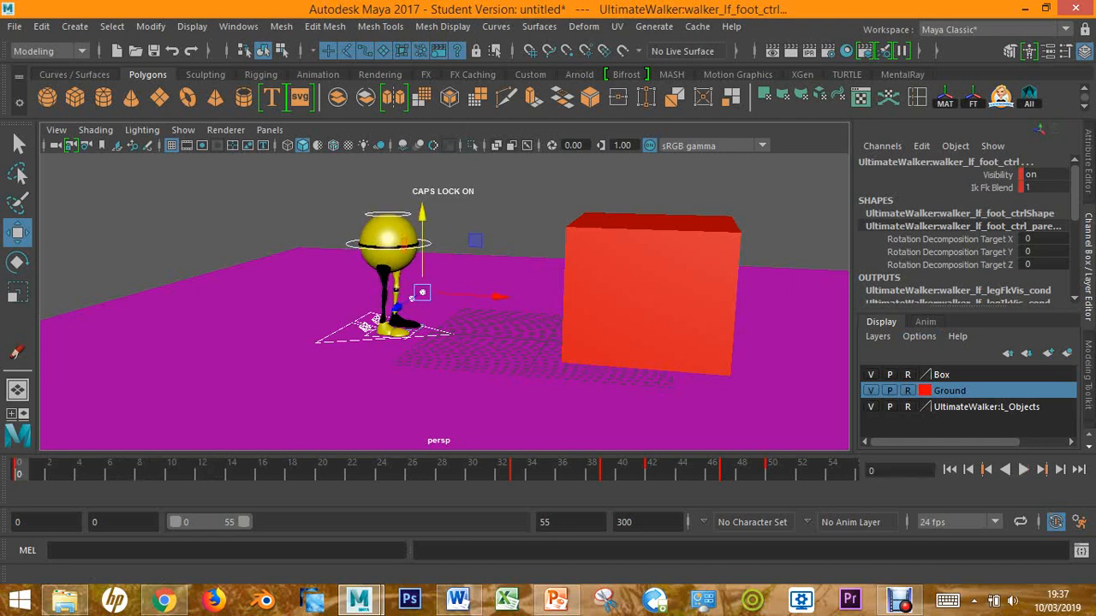
# Copy the rig's standing pose keys from frame 0 and paste them at frame 20.
pyautogui.rightClick(34, 469)
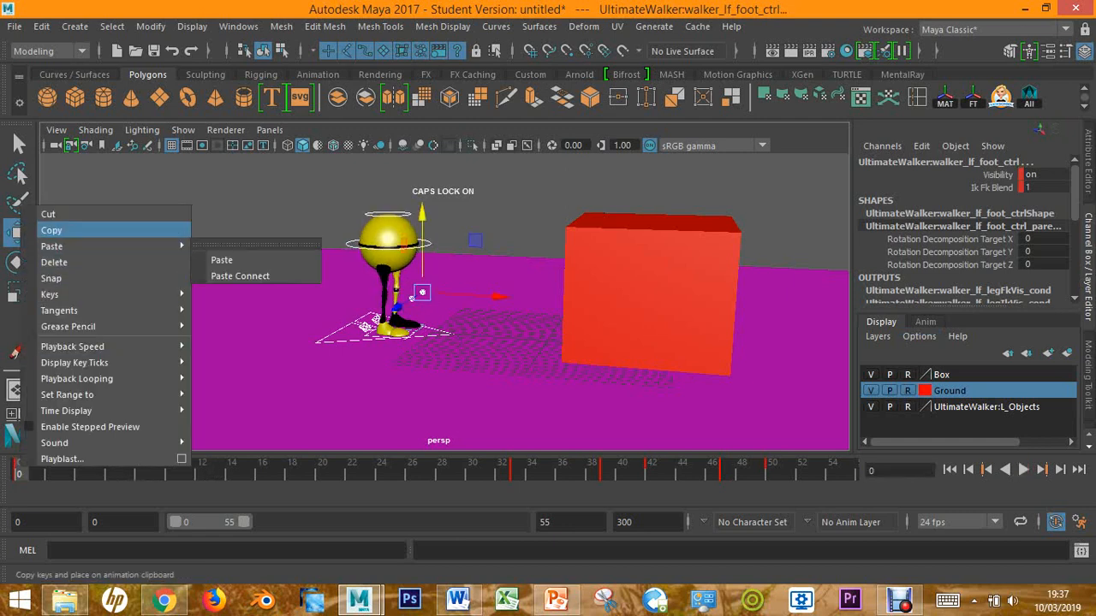
pyautogui.click(52, 230)
pyautogui.hotkey('alt', 'v')
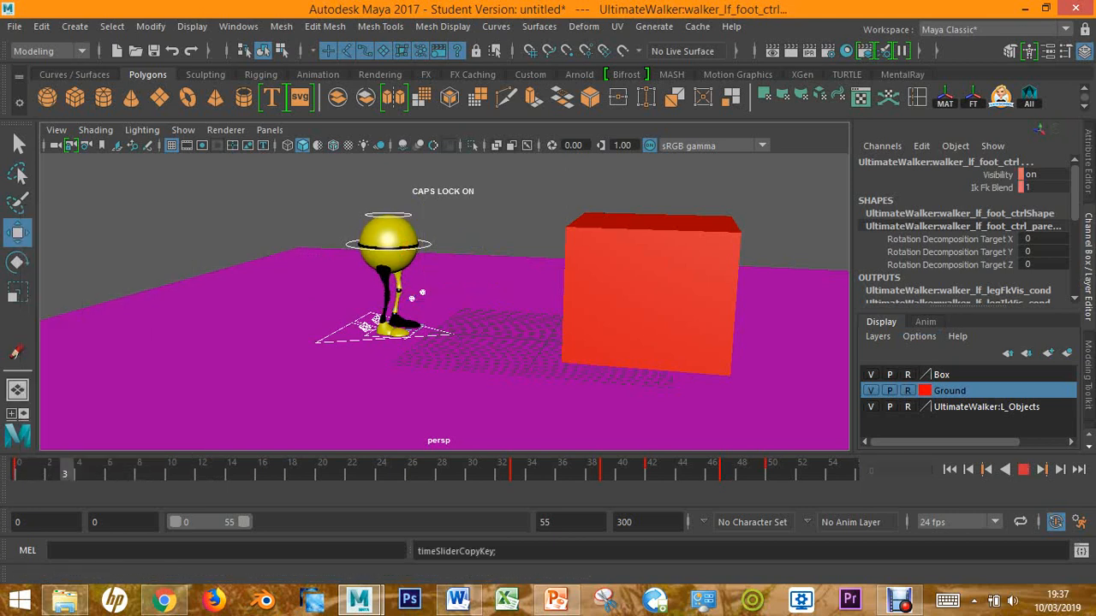
pyautogui.hotkey('alt', 'v')
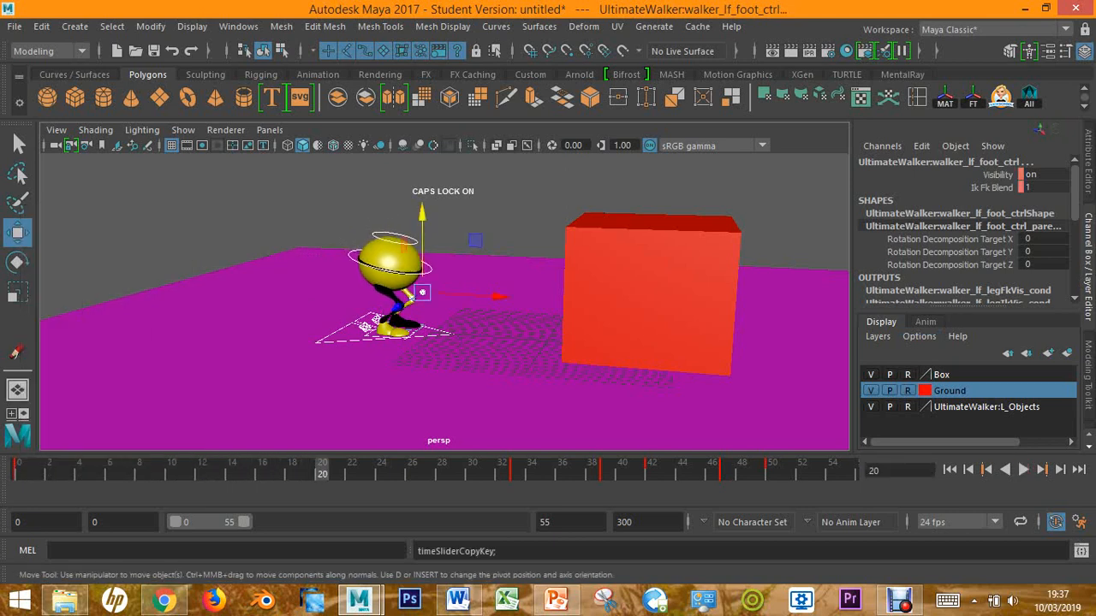
pyautogui.rightClick(329, 469)
pyautogui.moveTo(411, 245)
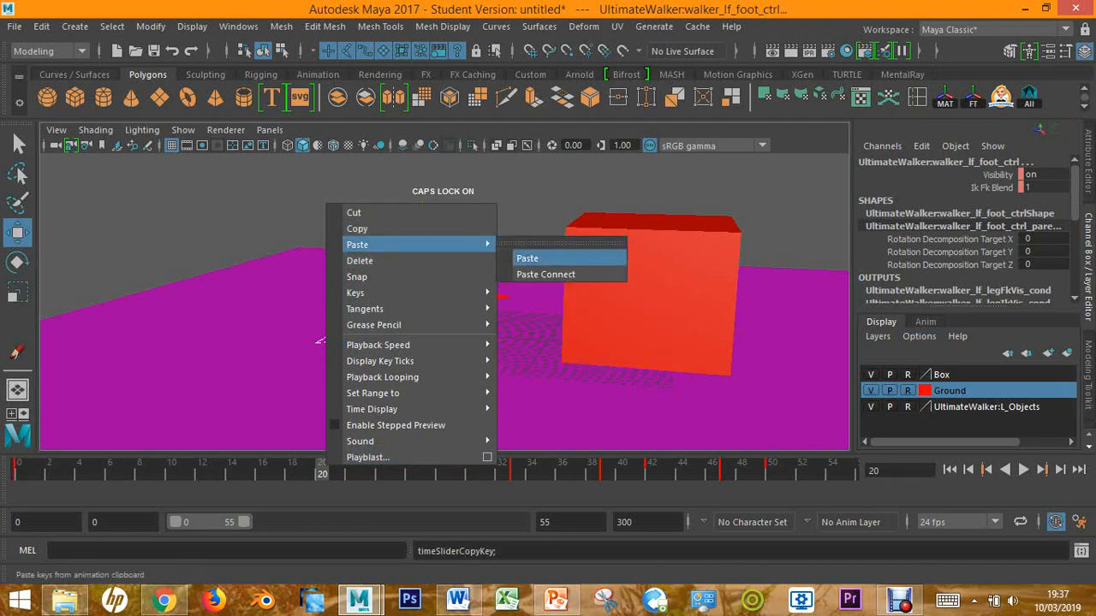
pyautogui.click(528, 258)
# Play the retimed jump to check the standing hold, and stop the playback.
pyautogui.hotkey('alt', 'v')
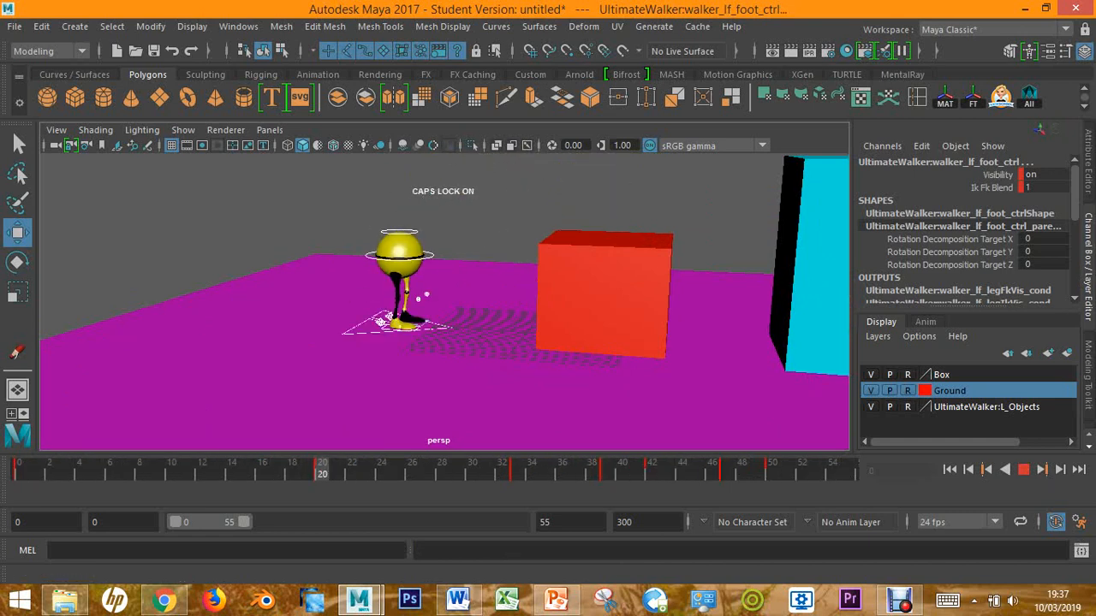
pyautogui.press('Escape')
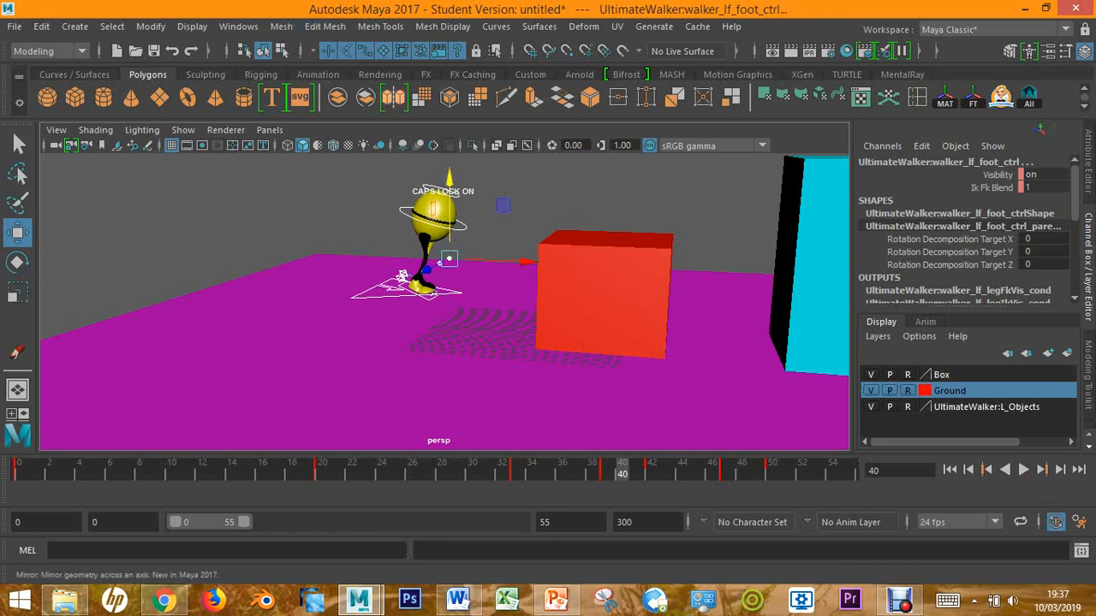
# Check the Time Slider playback preferences, keep the maximum playback speed at 24 fps x 1, and save the preferences.
pyautogui.click(238, 26)
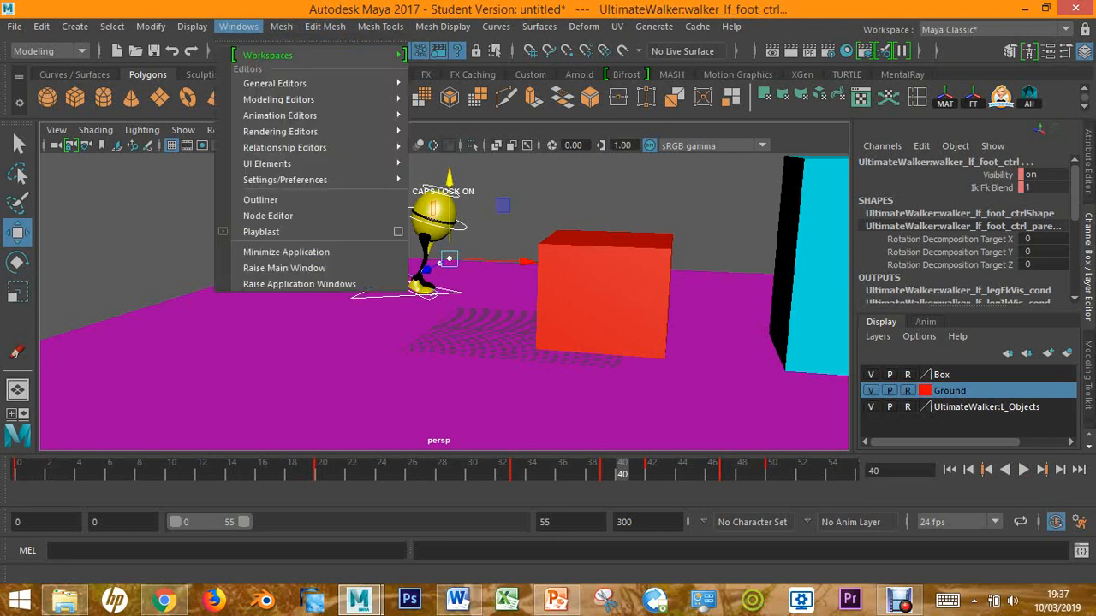
pyautogui.moveTo(326, 164)
pyautogui.moveTo(285, 180)
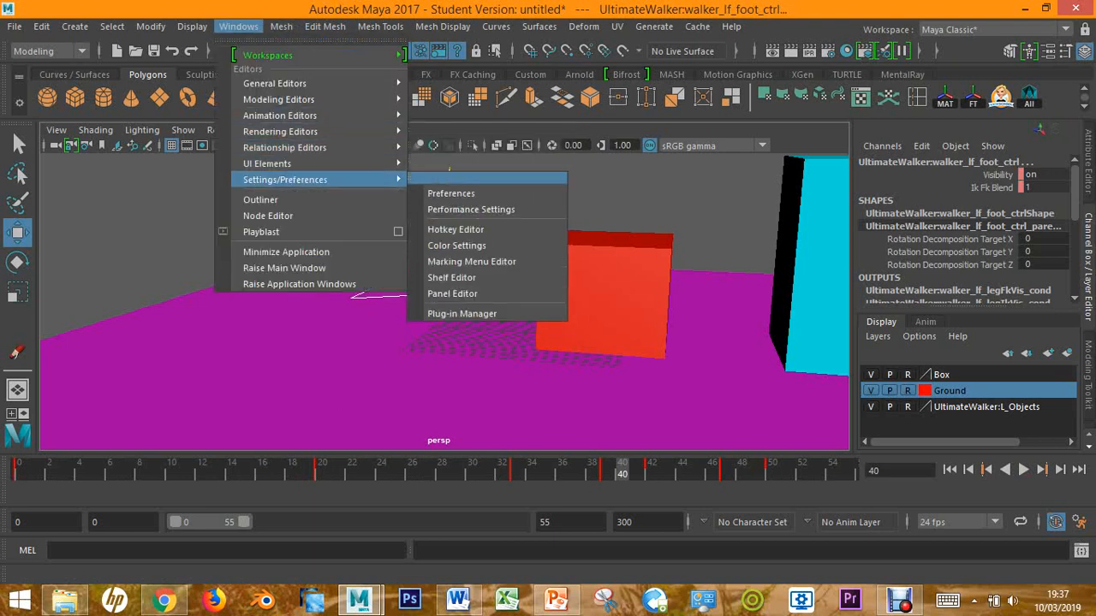
pyautogui.click(454, 187)
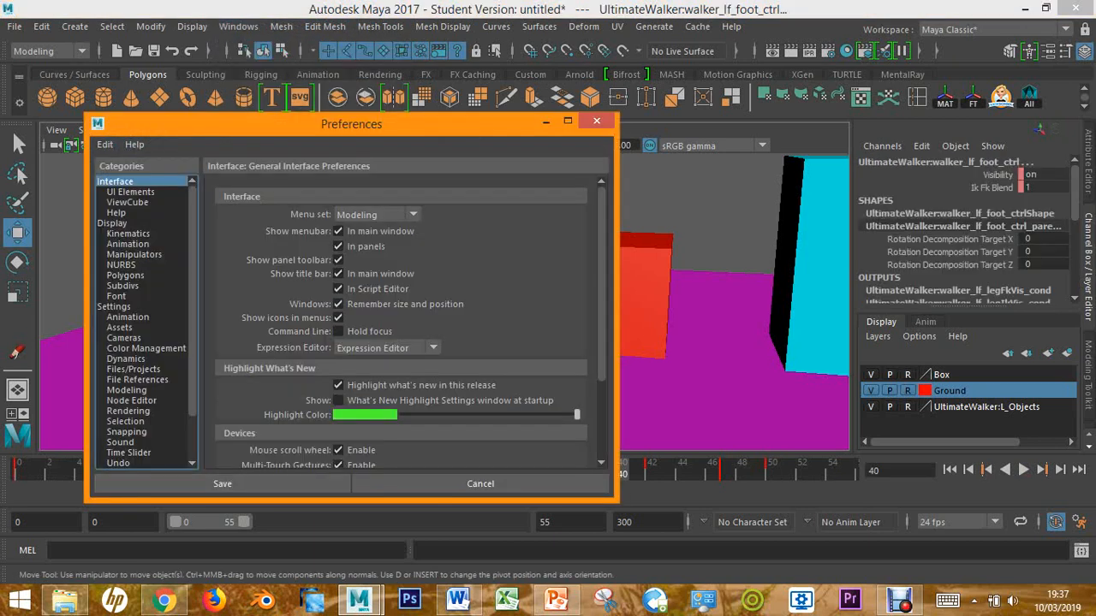
pyautogui.click(128, 452)
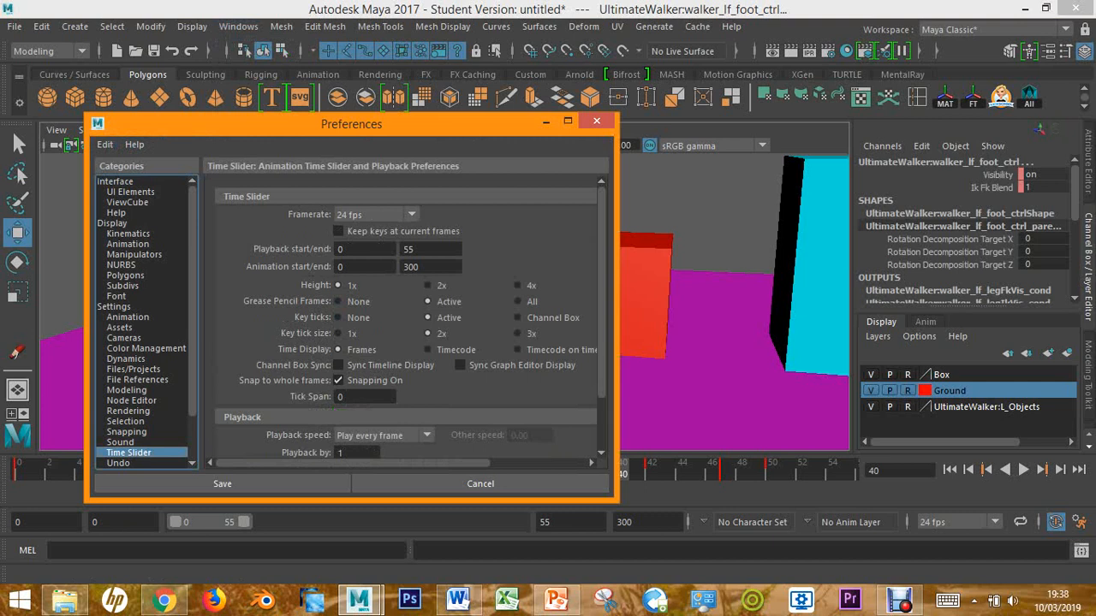
pyautogui.scroll(-2, 407, 317)
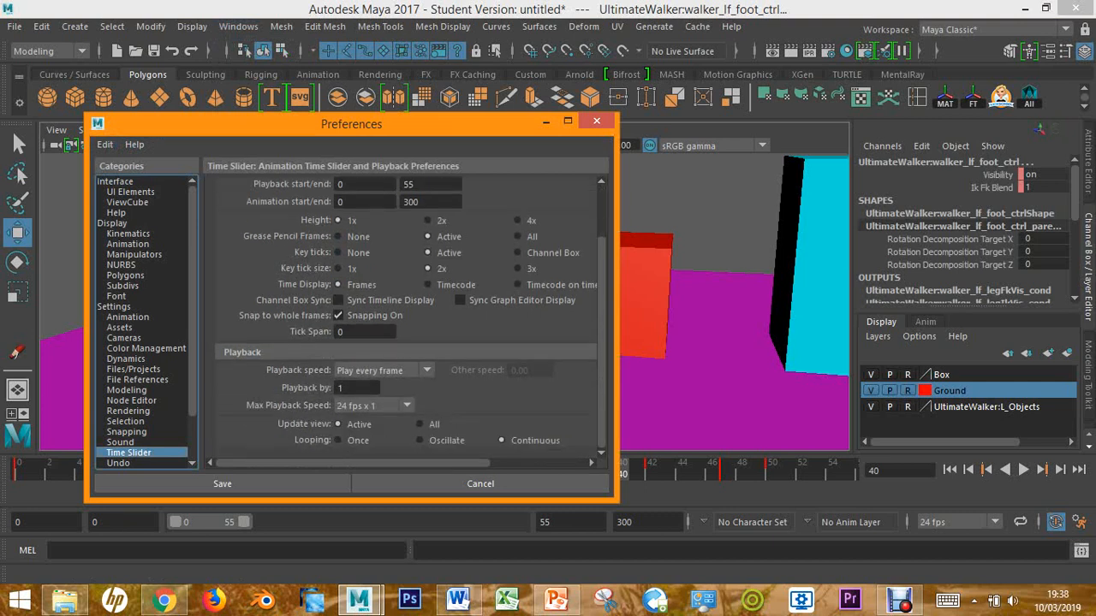
pyautogui.click(373, 405)
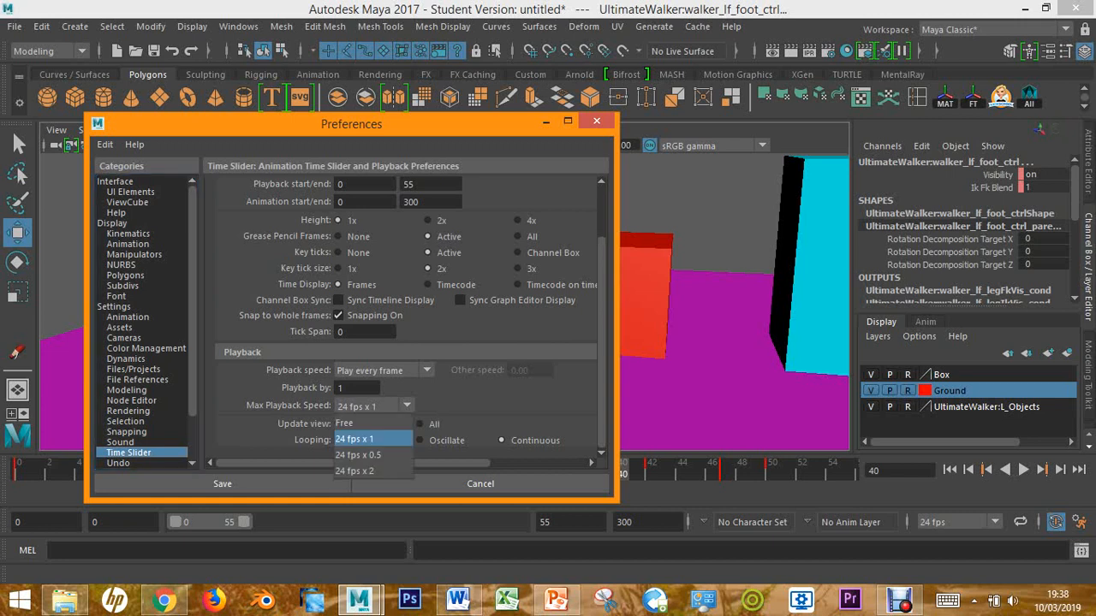
pyautogui.press('Escape')
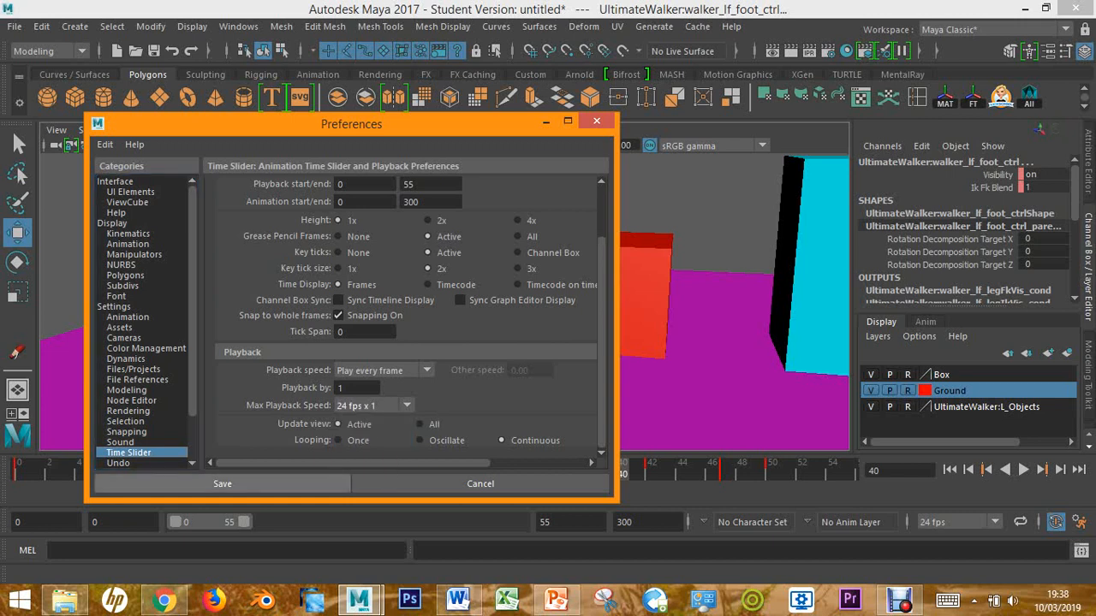
pyautogui.click(222, 484)
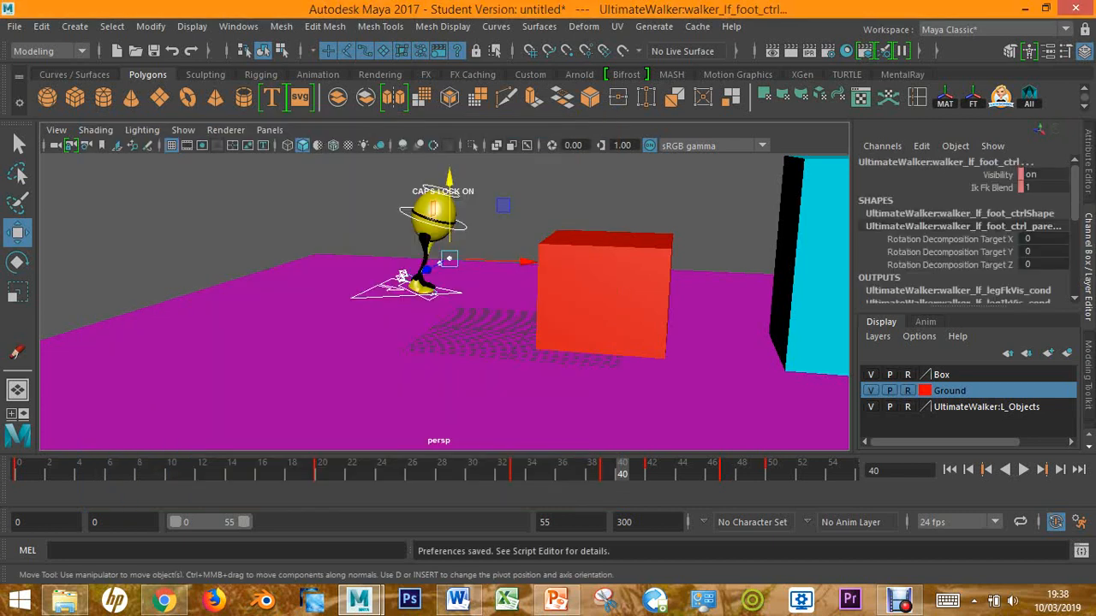
# Deselect the rig controls and play the jump from a low side view showing the walker and both boxes.
pyautogui.scroll(-5, 444, 300)
pyautogui.scroll(3, 445, 300)
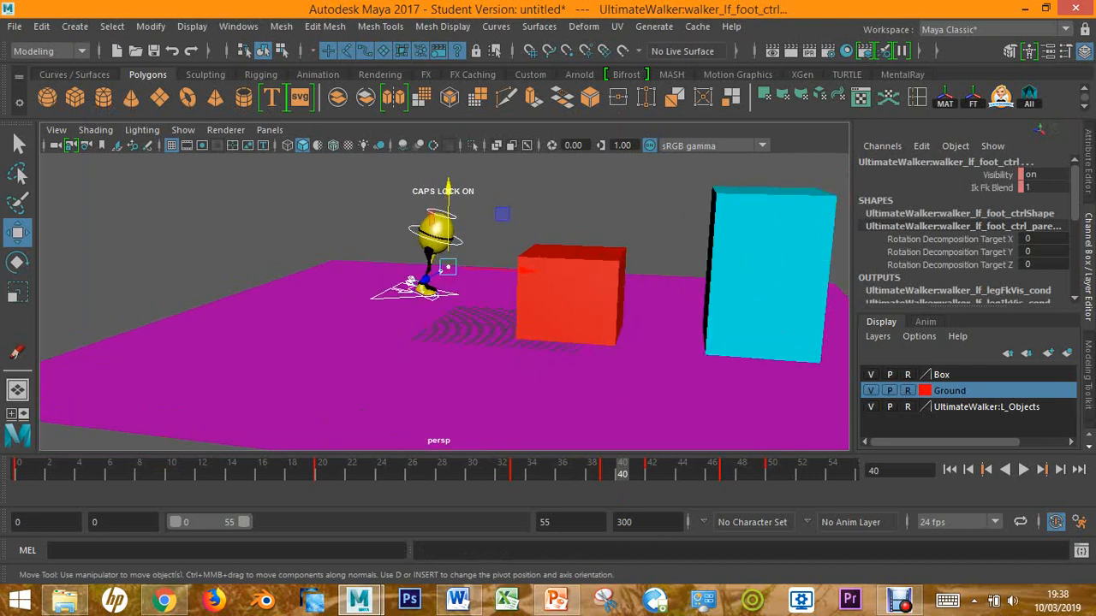
pyautogui.keyDown('alt'); pyautogui.moveTo(428, 299); pyautogui.dragTo(484, 252); pyautogui.keyUp('alt')
pyautogui.click(214, 222)
pyautogui.click(138, 470)
pyautogui.hotkey('alt', 'v')
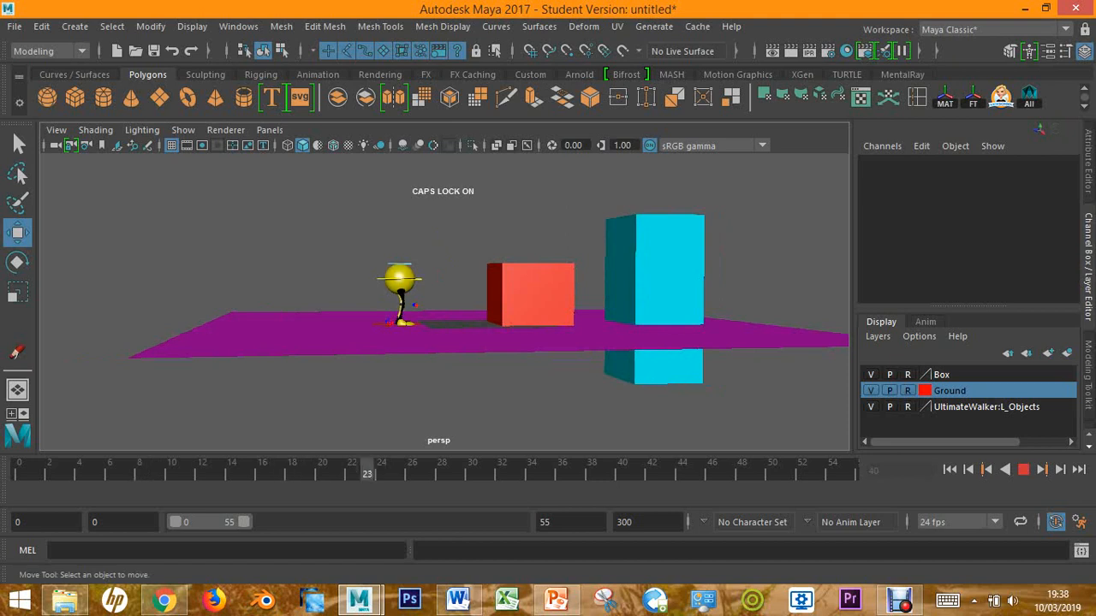